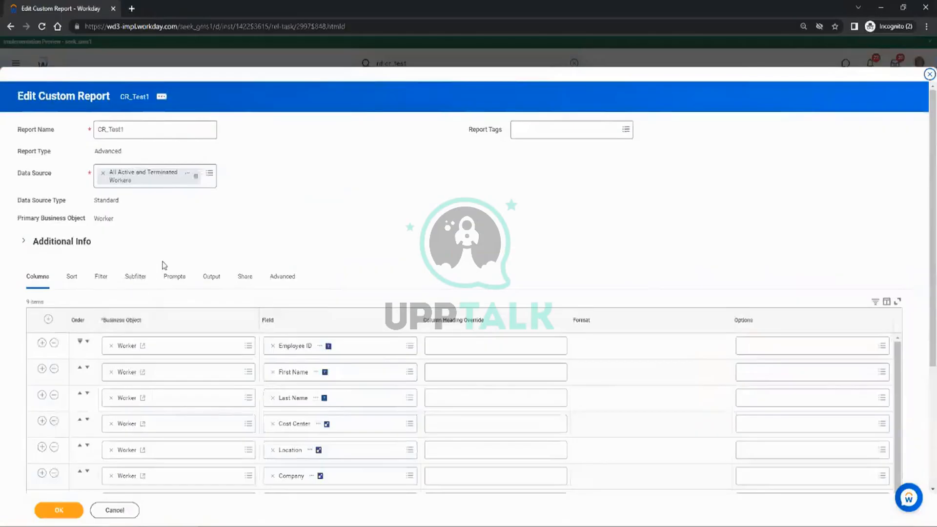
Insert a Worker column below Last Name with the Active Status field, checking the descriptions of the Active and Active Status search results
{"action": "scroll", "coordinate": [185, 269], "scroll_direction": "down", "scroll_amount": 3}
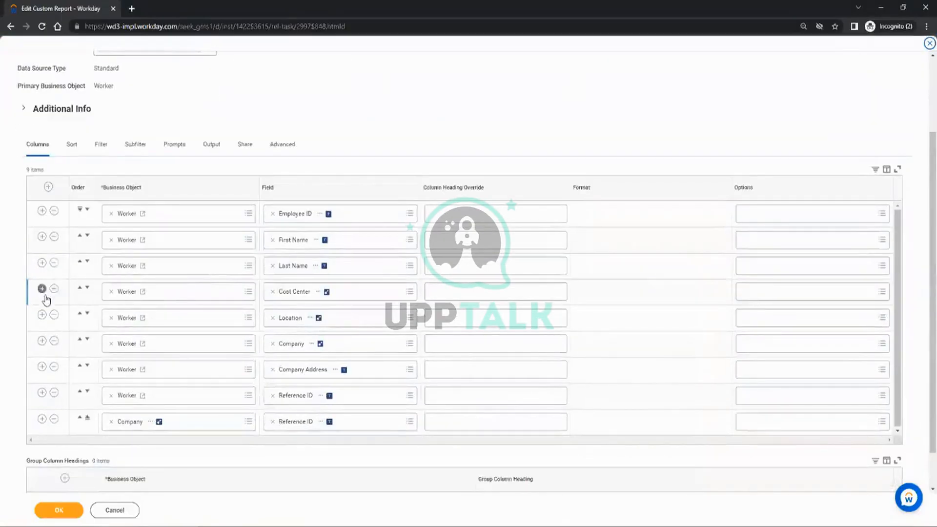
{"action": "left_click", "coordinate": [42, 263]}
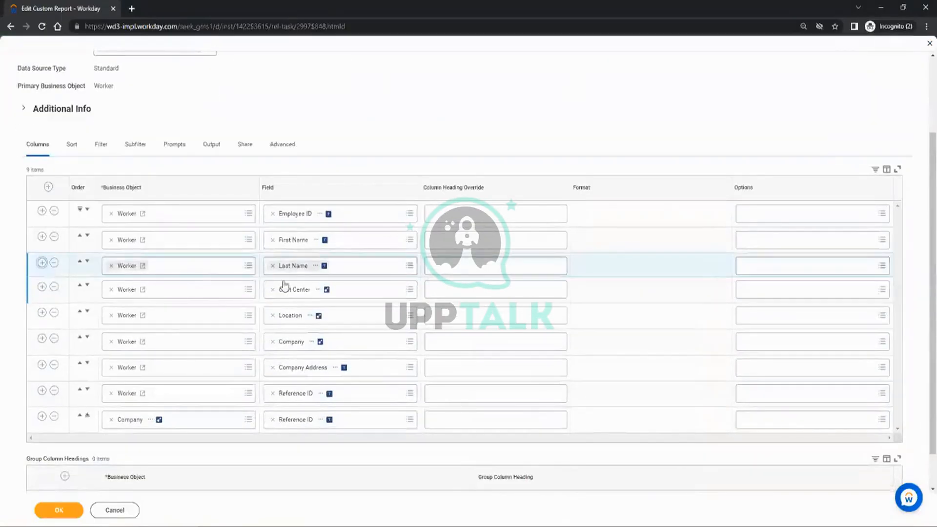
{"action": "left_click", "coordinate": [297, 290]}
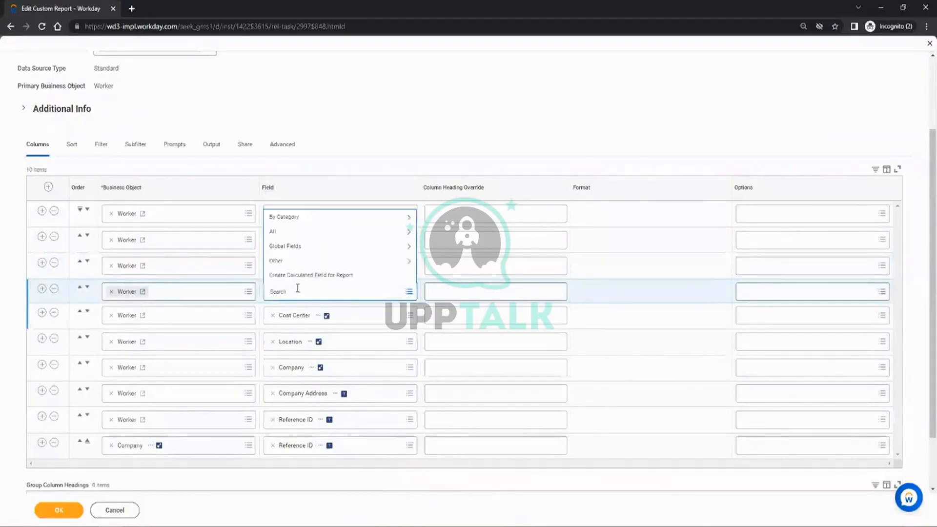
{"action": "type", "text": "active"}
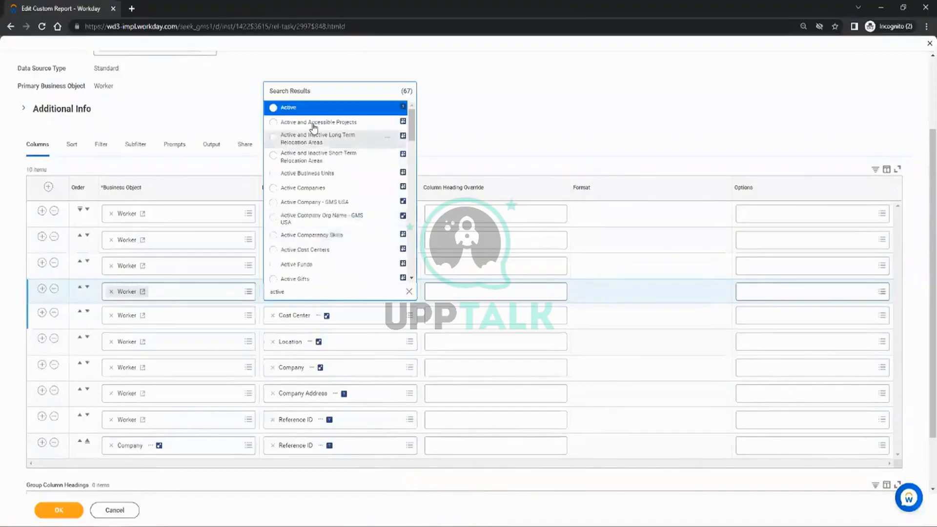
{"action": "left_click", "coordinate": [388, 110]}
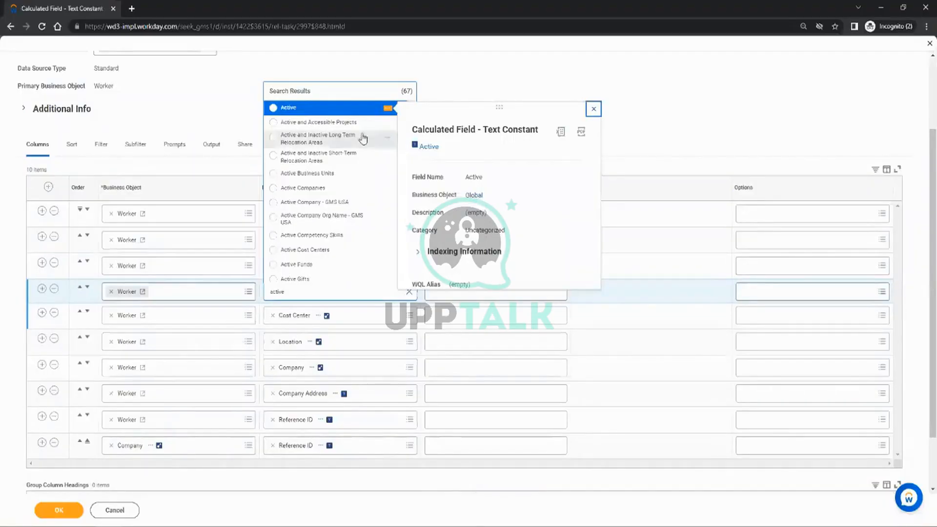
{"action": "scroll", "coordinate": [333, 180], "scroll_direction": "down", "scroll_amount": 3}
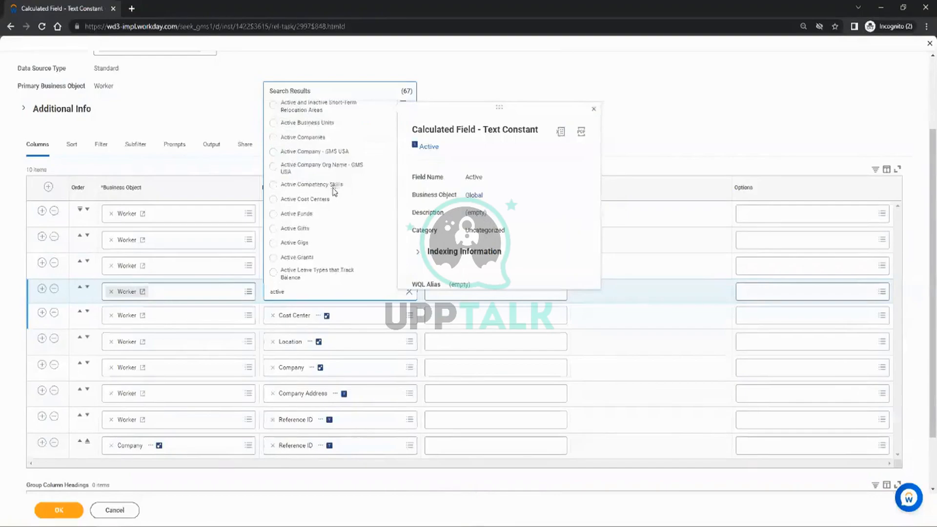
{"action": "scroll", "coordinate": [334, 197], "scroll_direction": "down", "scroll_amount": 3}
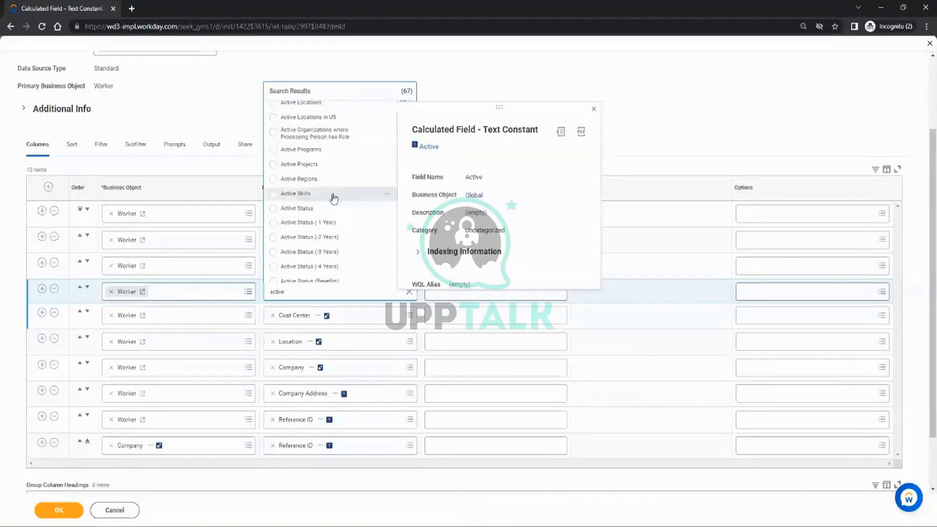
{"action": "left_click", "coordinate": [388, 208]}
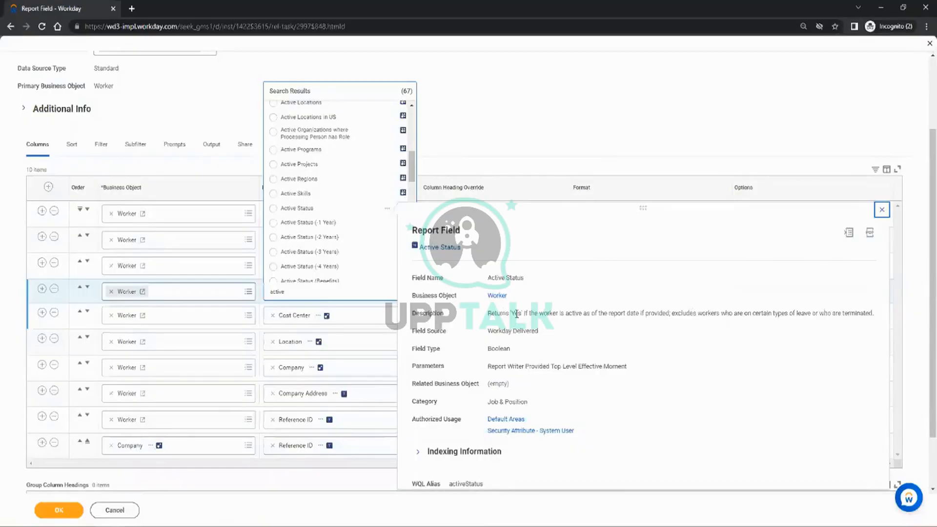
{"action": "left_click", "coordinate": [303, 210]}
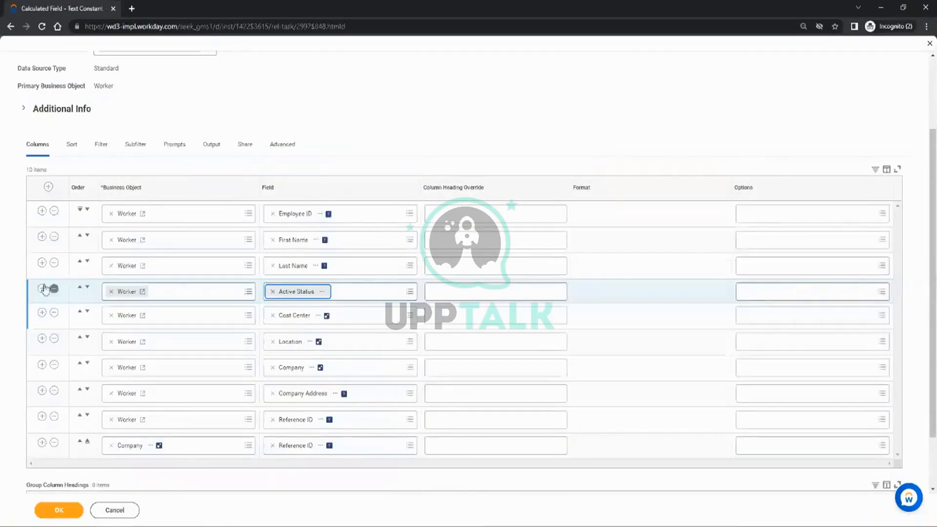
Add a Worker column below Active Status with the Is Active Employee field, found by searching "is active", and view its description
{"action": "left_click", "coordinate": [298, 316]}
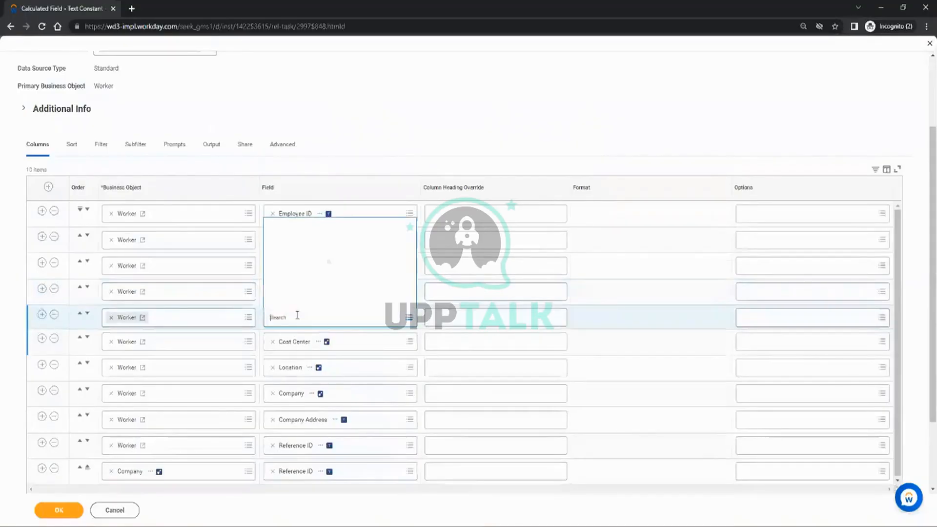
{"action": "type", "text": "ma"}
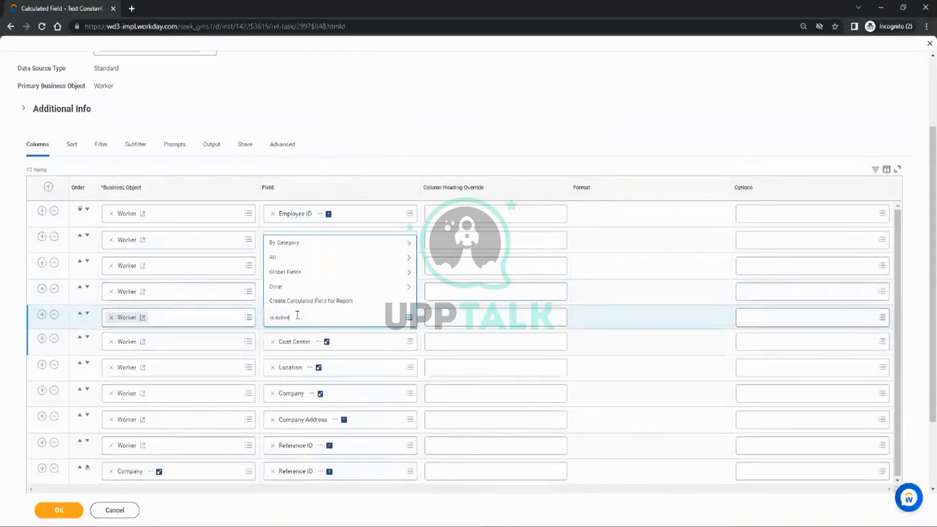
{"action": "type", "text": " active"}
{"action": "key", "text": "Return"}
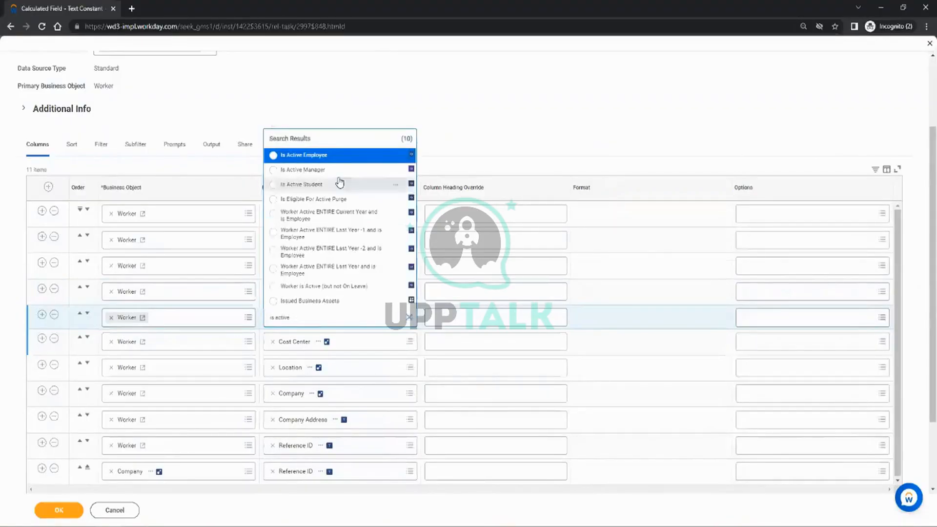
{"action": "left_click", "coordinate": [395, 157]}
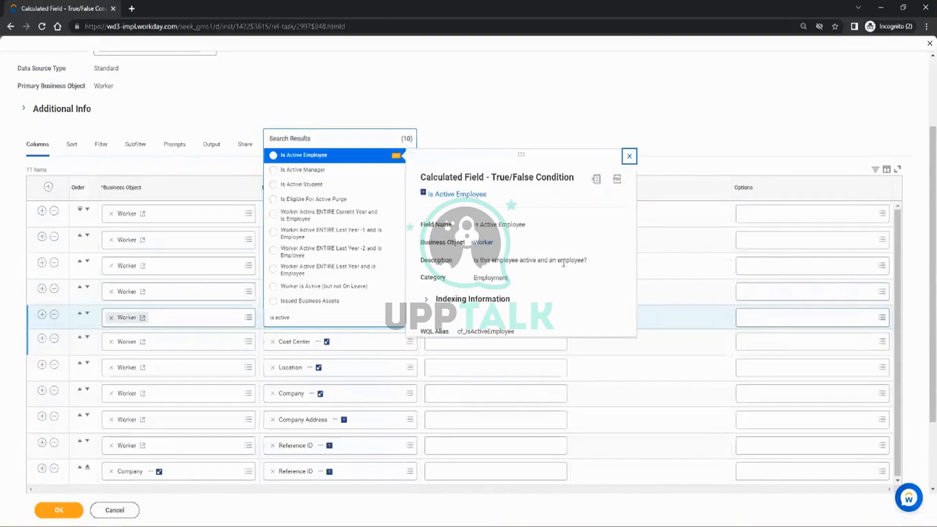
{"action": "left_click", "coordinate": [360, 159]}
Insert a Worker column below Is Active Employee and fill its field by searching for "employee st"
{"action": "left_click", "coordinate": [42, 315]}
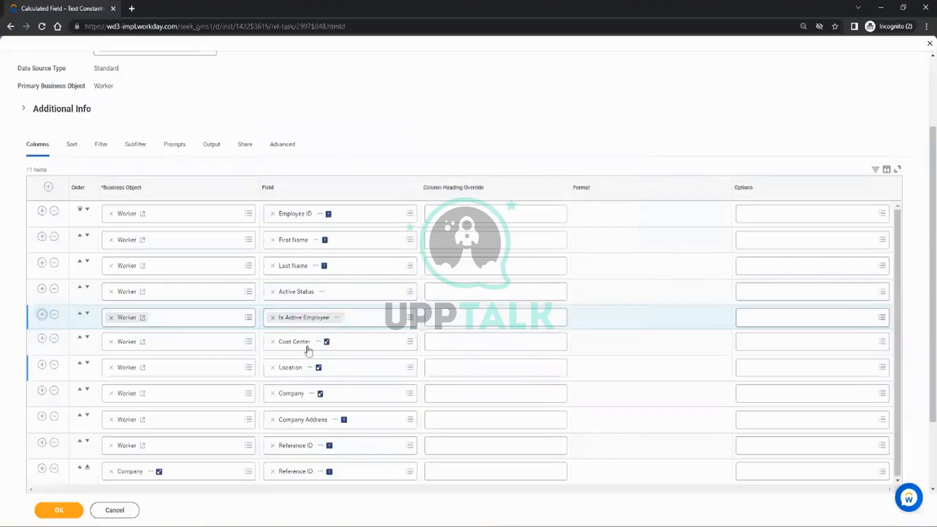
{"action": "left_click", "coordinate": [297, 344]}
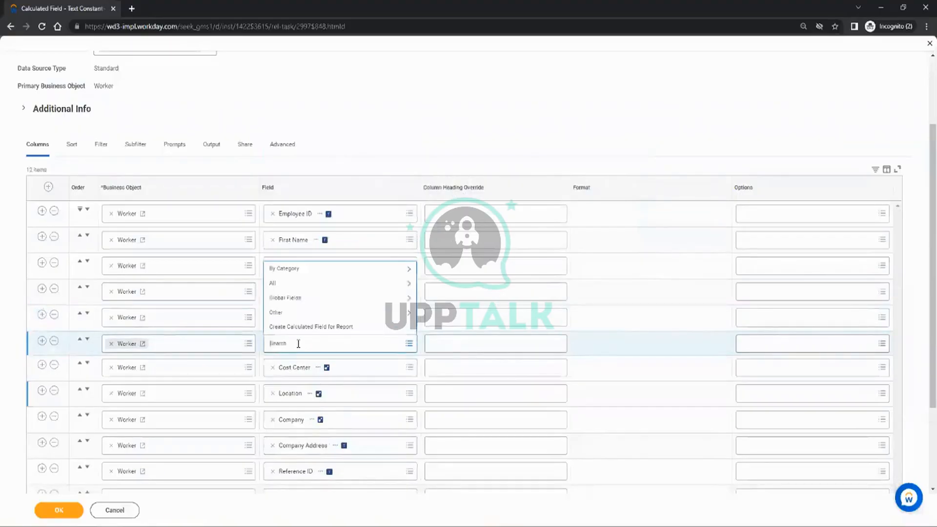
{"action": "type", "text": "employee st"}
{"action": "key", "text": "Return"}
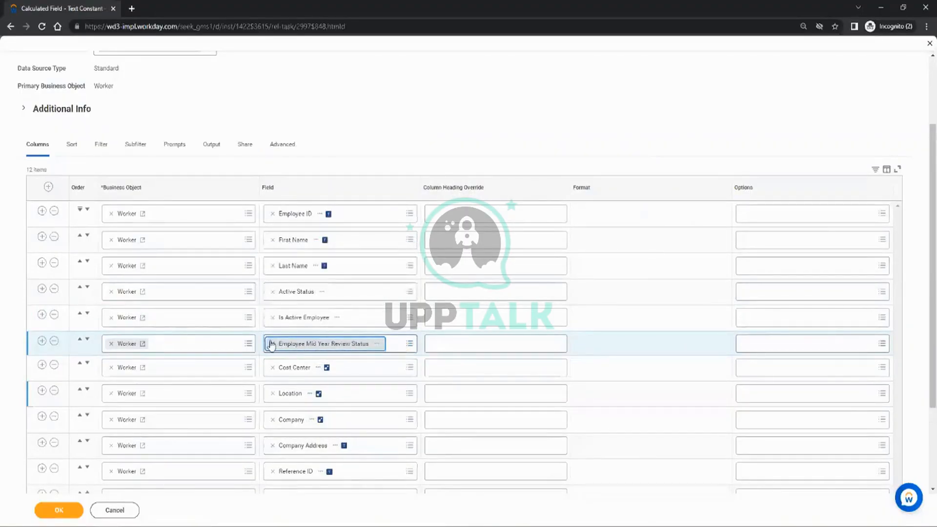
Replace the Employee Mid Year Review Status field with Worker Status, checking that field's description
{"action": "left_click", "coordinate": [271, 344]}
{"action": "type", "text": "worker stat"}
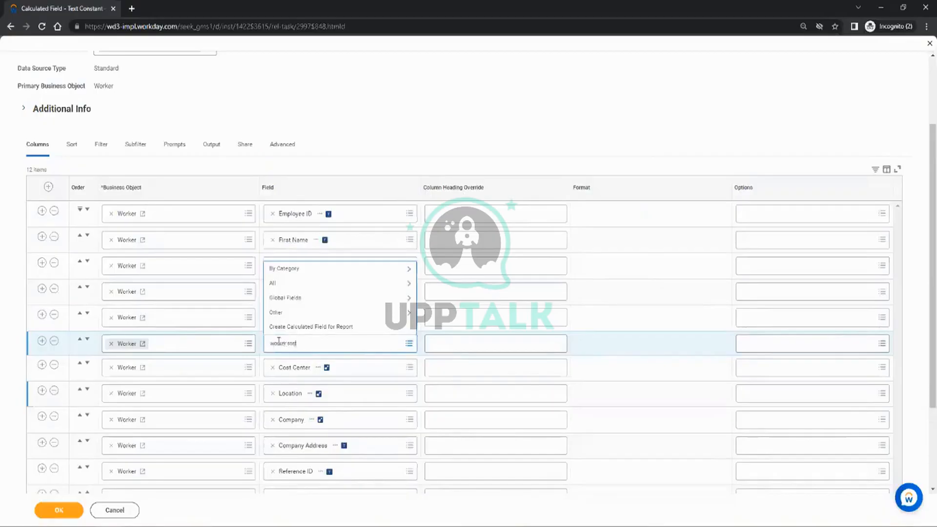
{"action": "key", "text": "Return"}
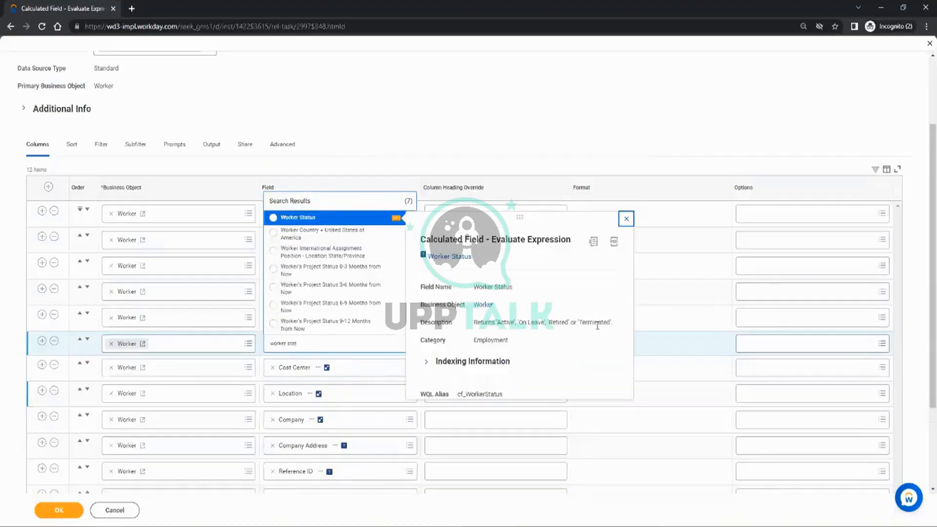
{"action": "left_click", "coordinate": [305, 218]}
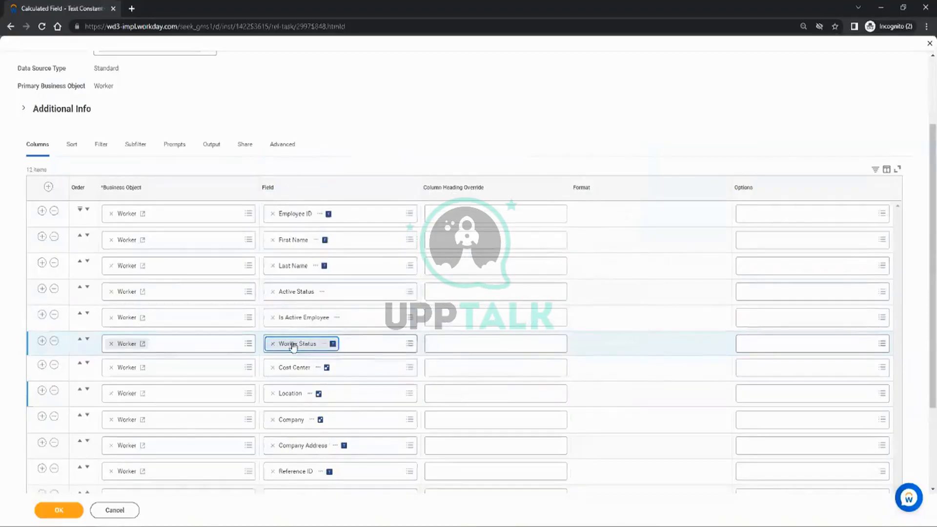
Add a Worker column below Worker Status with the Boolean Terminated report field, found by searching "terminate", and view its description
{"action": "left_click", "coordinate": [41, 341]}
{"action": "left_click", "coordinate": [286, 369]}
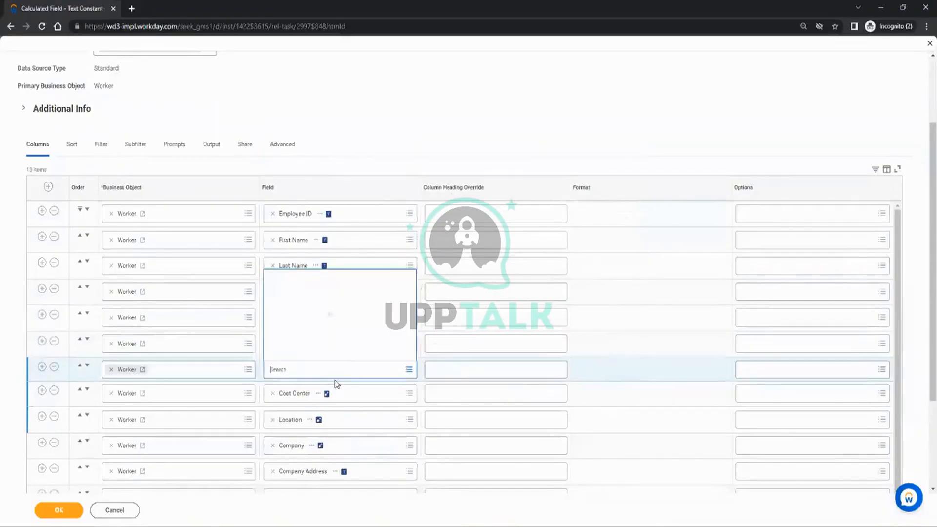
{"action": "type", "text": "w"}
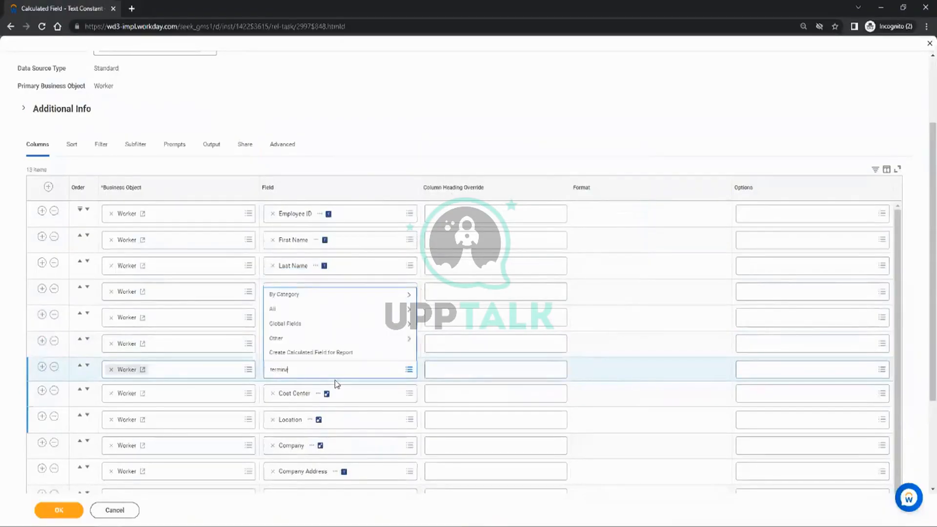
{"action": "type", "text": "erminate"}
{"action": "key", "text": "Return"}
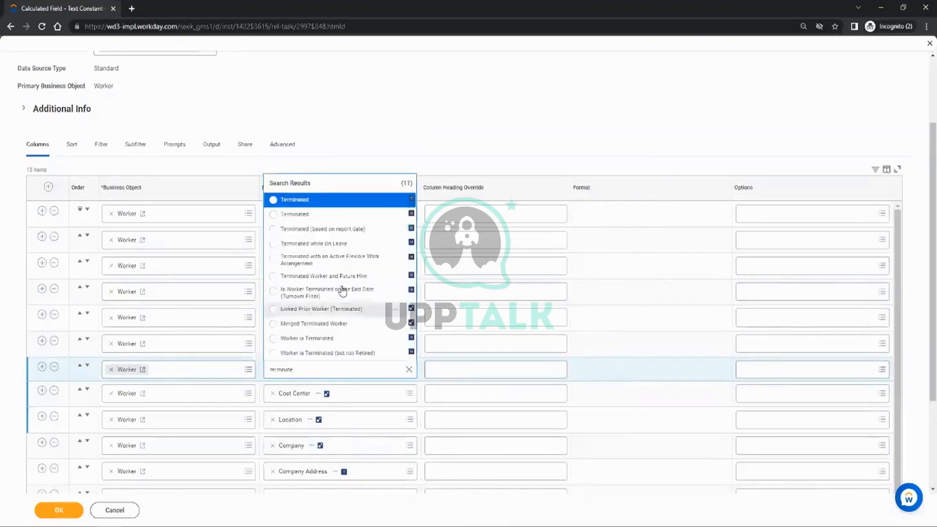
{"action": "mouse_move", "coordinate": [399, 204]}
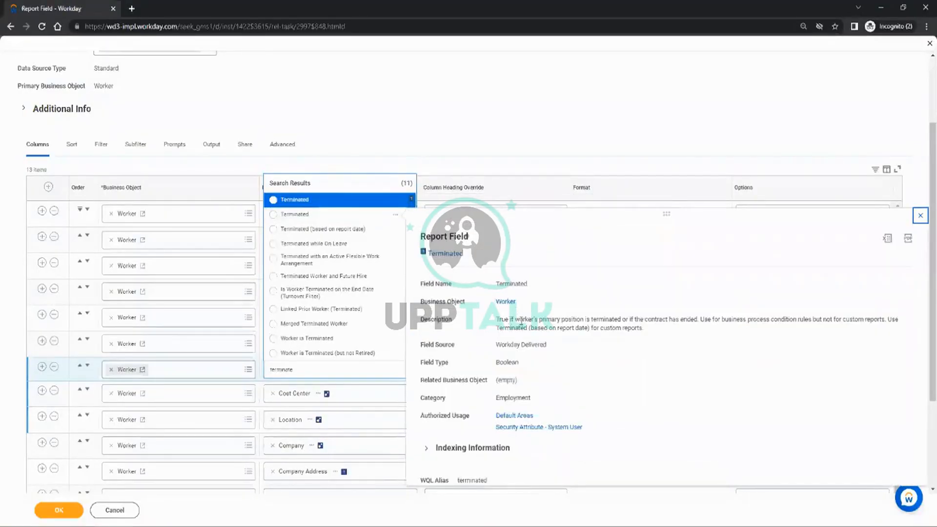
{"action": "left_click", "coordinate": [345, 216]}
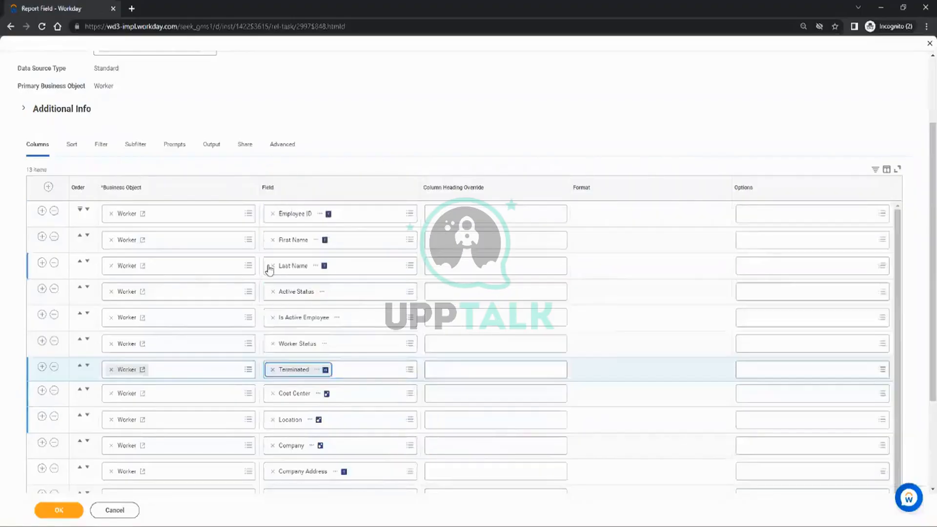
Save and run the report, and examine the Active Status, Worker Status and Terminated values across its rows
{"action": "left_click", "coordinate": [63, 510]}
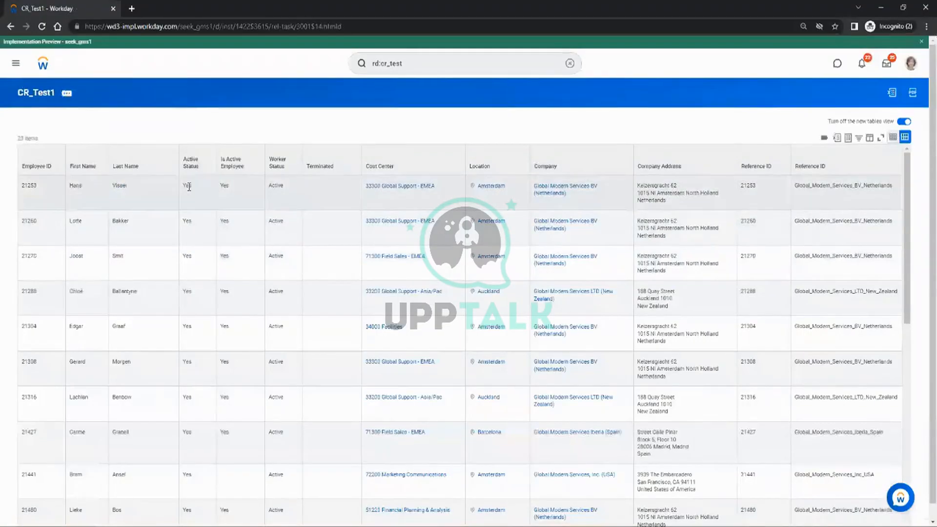
{"action": "double_click", "coordinate": [189, 187]}
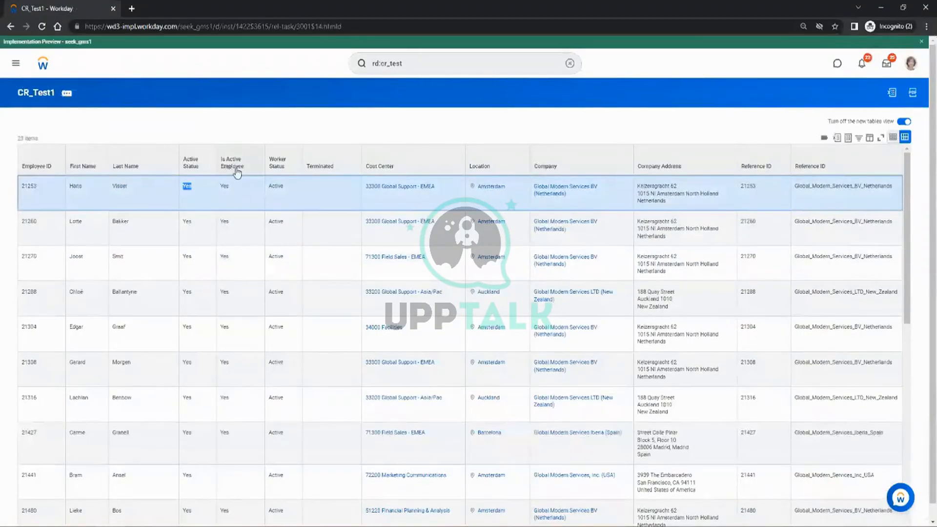
{"action": "double_click", "coordinate": [276, 186]}
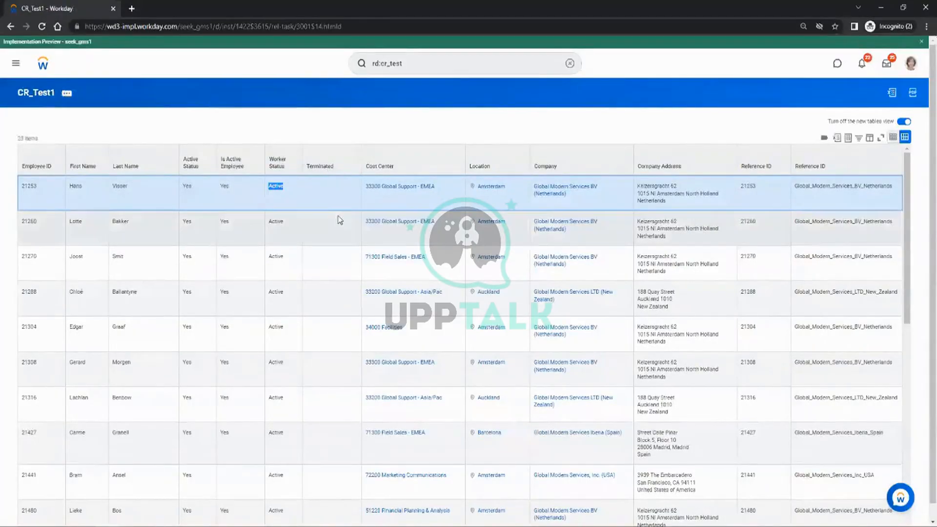
{"action": "scroll", "coordinate": [338, 210], "scroll_direction": "down", "scroll_amount": 10}
{"action": "scroll", "coordinate": [322, 239], "scroll_direction": "up", "scroll_amount": 10}
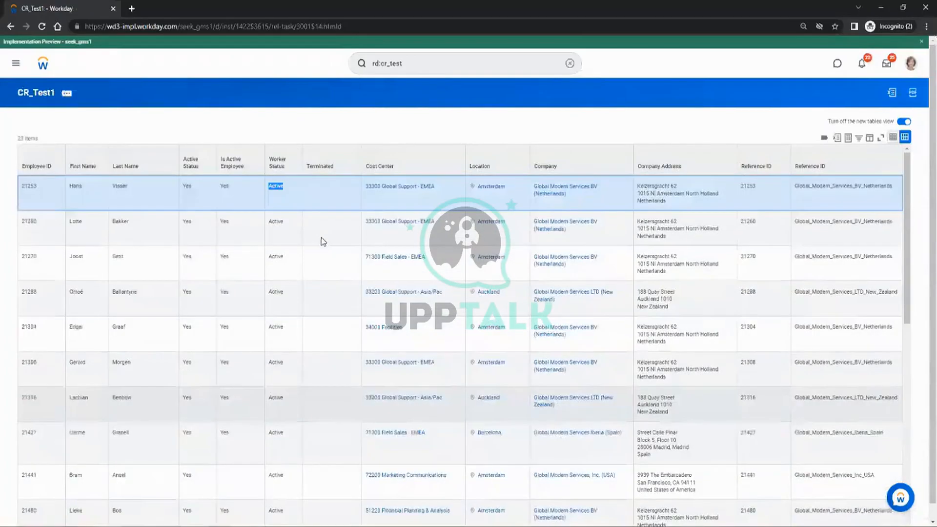
Reopen the CR_Test1 custom report for editing from its results
{"action": "left_click", "coordinate": [67, 93]}
{"action": "mouse_move", "coordinate": [117, 134]}
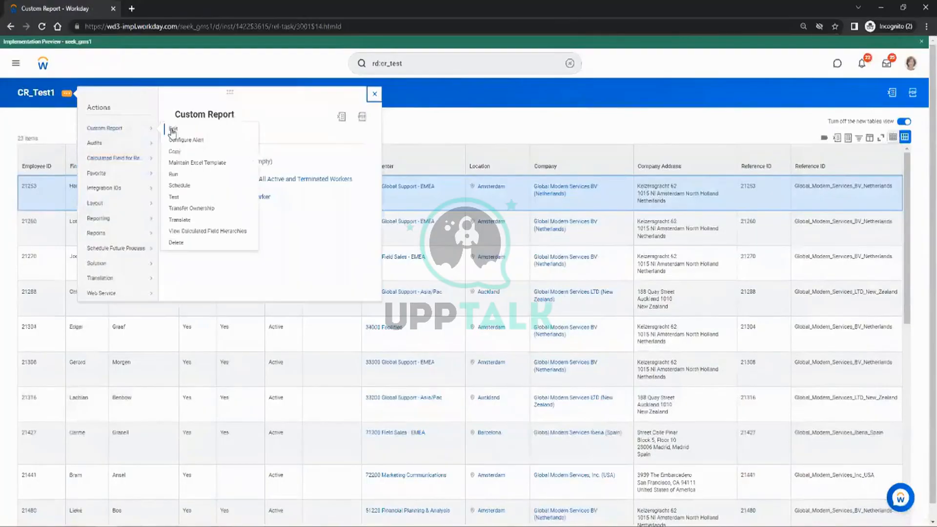
{"action": "left_click", "coordinate": [172, 131]}
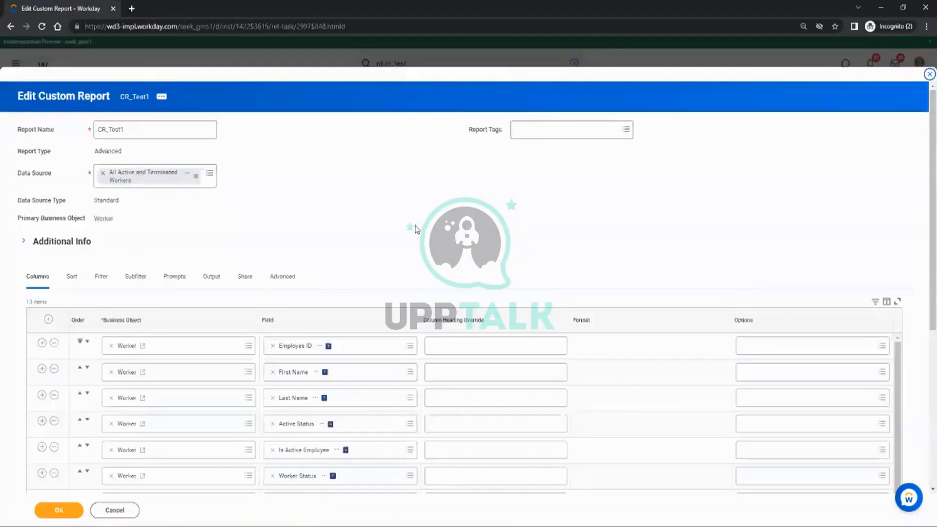
Delete the Location condition from the report's filter on instances
{"action": "scroll", "coordinate": [209, 229], "scroll_direction": "down", "scroll_amount": 3}
{"action": "left_click", "coordinate": [145, 154]}
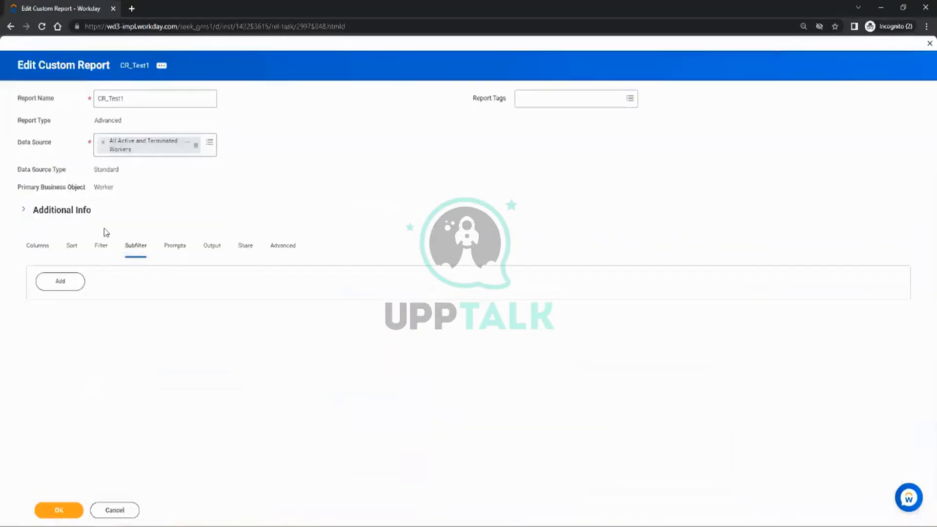
{"action": "left_click", "coordinate": [101, 246]}
{"action": "scroll", "coordinate": [390, 227], "scroll_direction": "down", "scroll_amount": 2}
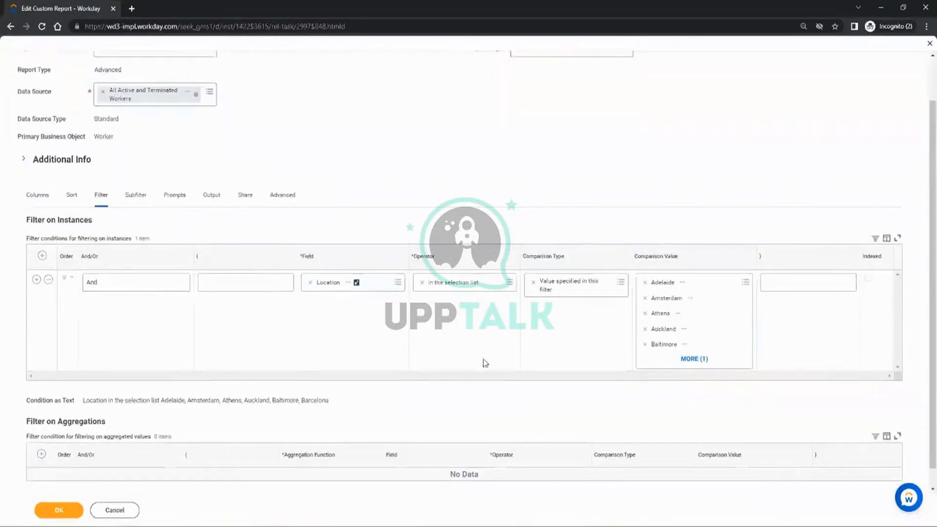
{"action": "left_click", "coordinate": [693, 359]}
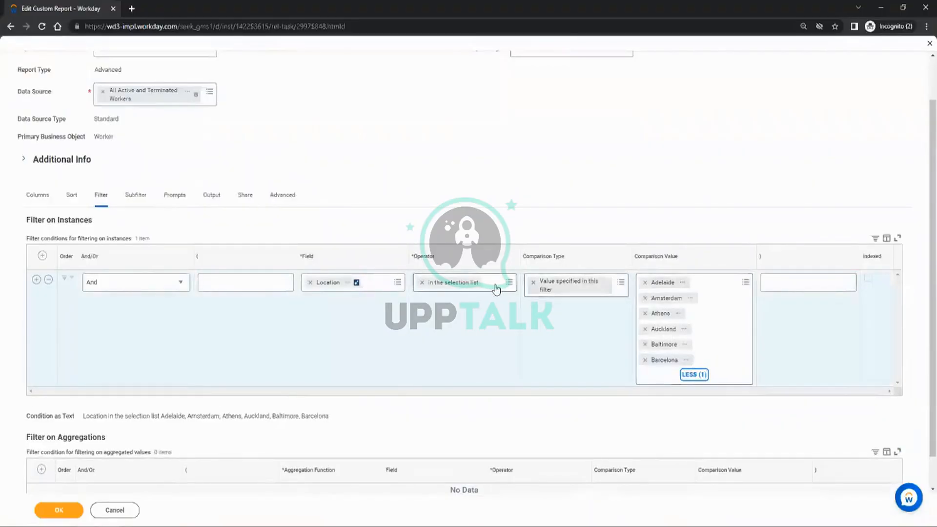
{"action": "left_click", "coordinate": [645, 283]}
{"action": "left_click", "coordinate": [645, 283]}
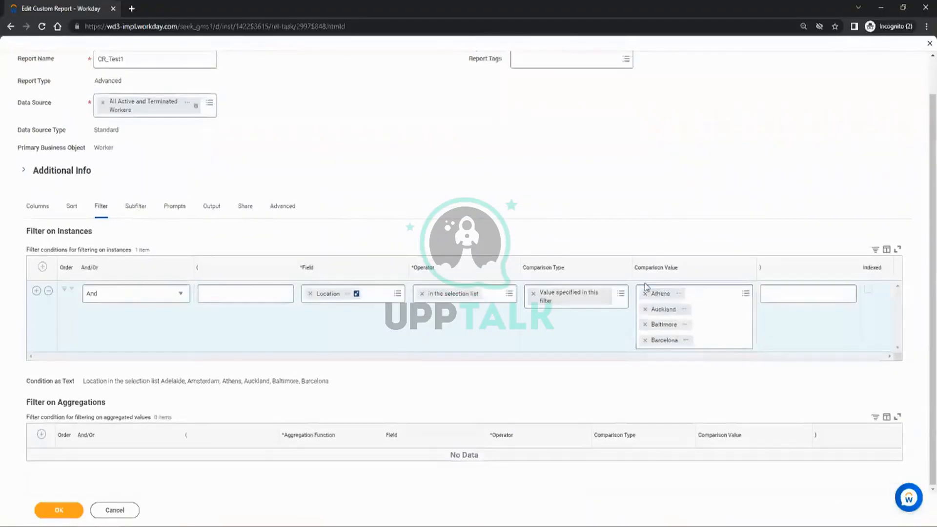
{"action": "left_click", "coordinate": [48, 291]}
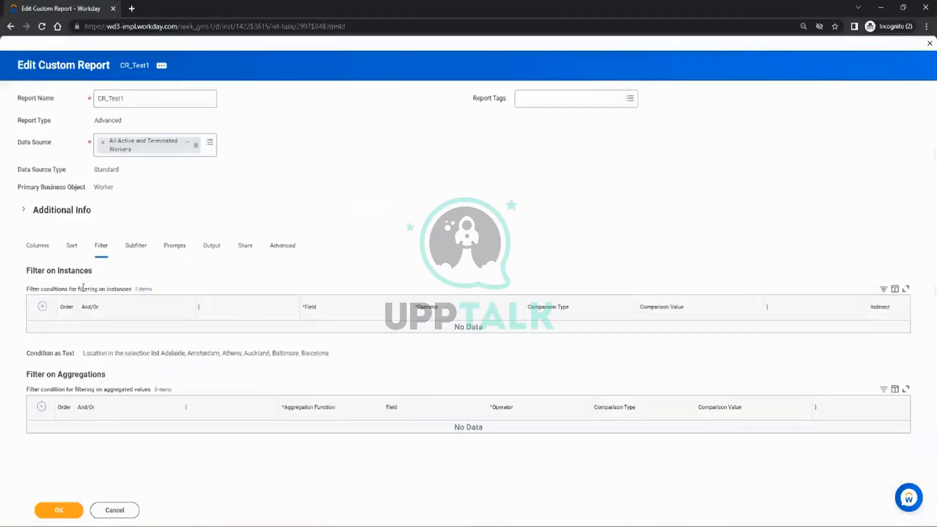
Add a filter on instances condition requiring Termination Date is not blank, finding the field by searching "termination date"
{"action": "left_click", "coordinate": [325, 336]}
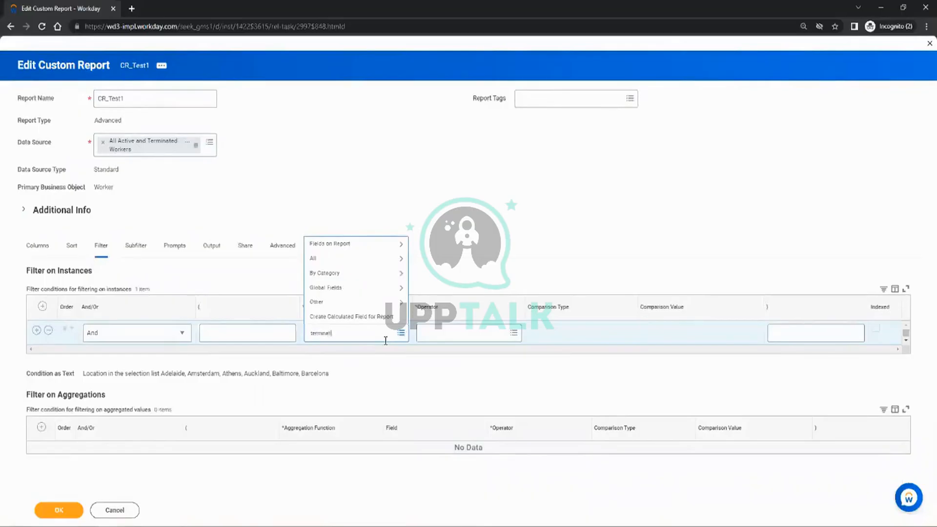
{"action": "type", "text": "termination date"}
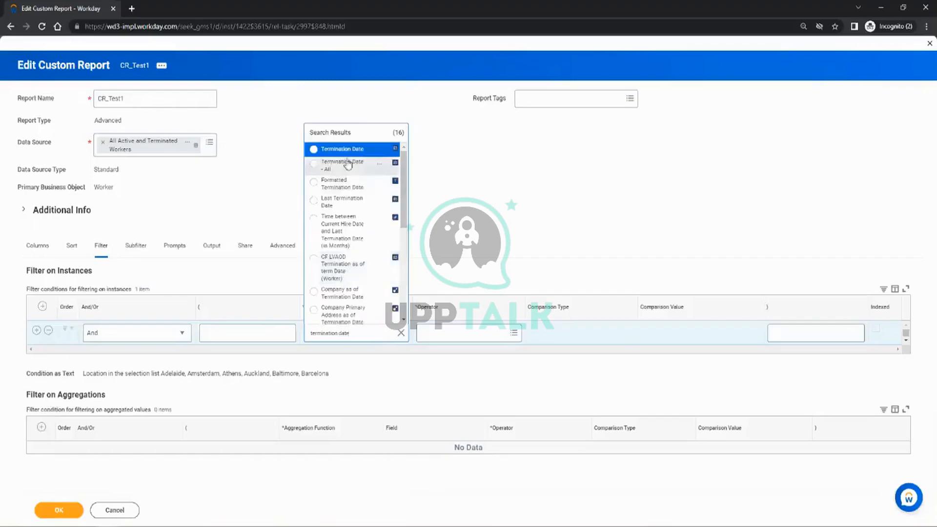
{"action": "left_click", "coordinate": [351, 149]}
{"action": "left_click", "coordinate": [455, 331]}
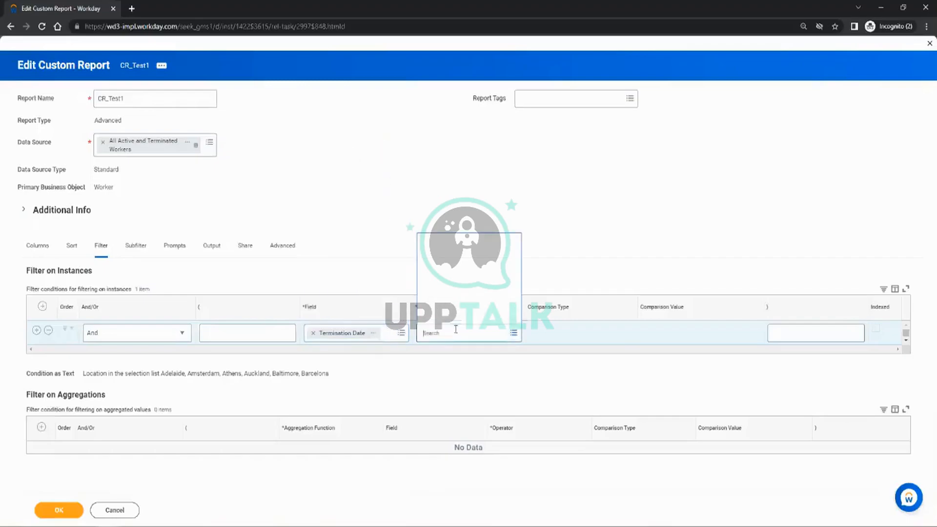
{"action": "left_click", "coordinate": [458, 302]}
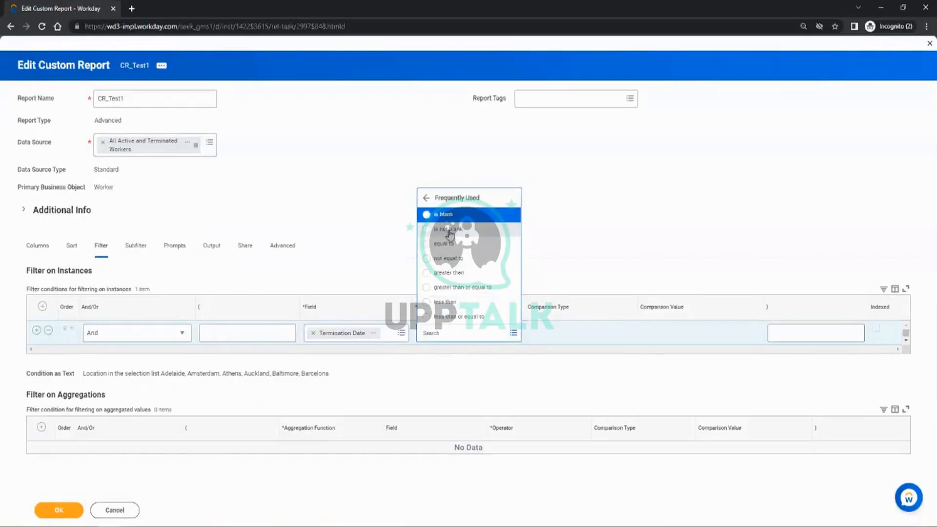
{"action": "left_click", "coordinate": [449, 229]}
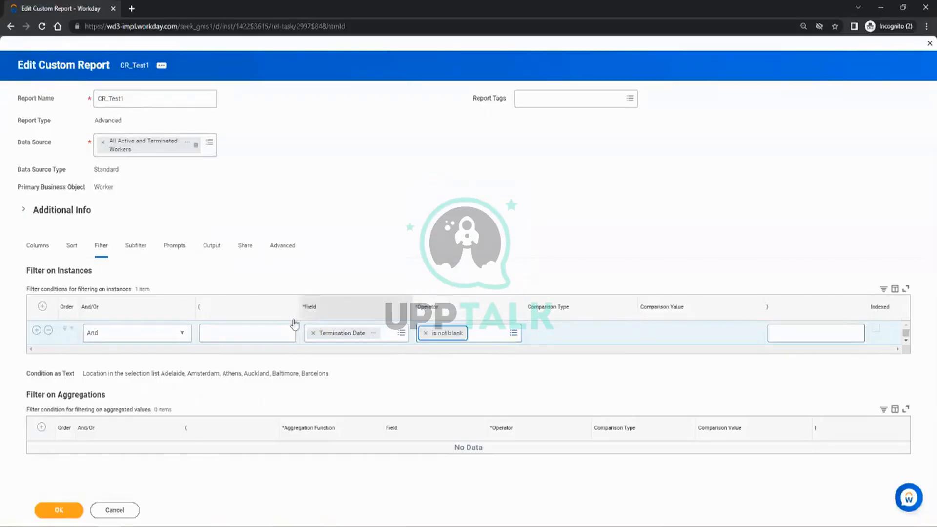
Save and run the report, and examine the Active Status, Worker Status and Terminated values across its rows
{"action": "left_click", "coordinate": [60, 511]}
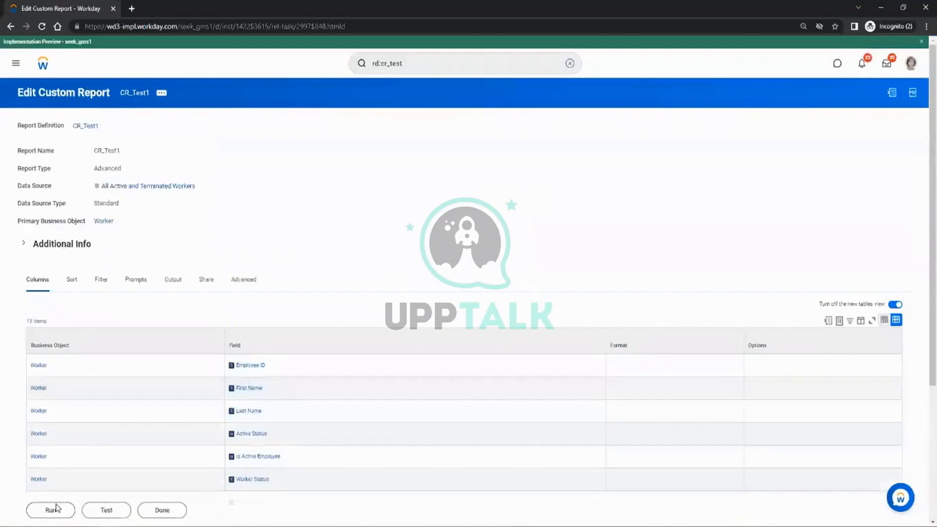
{"action": "left_click", "coordinate": [54, 510]}
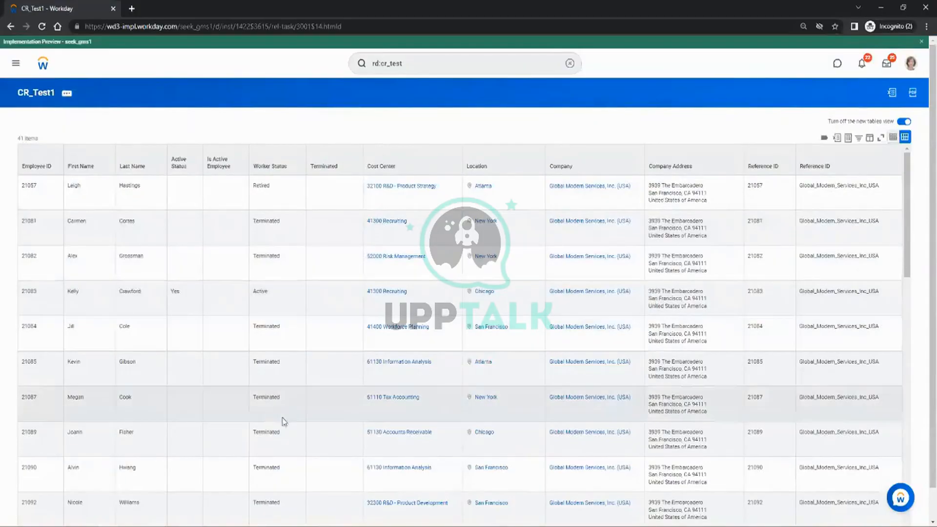
{"action": "scroll", "coordinate": [283, 420], "scroll_direction": "down", "scroll_amount": 15}
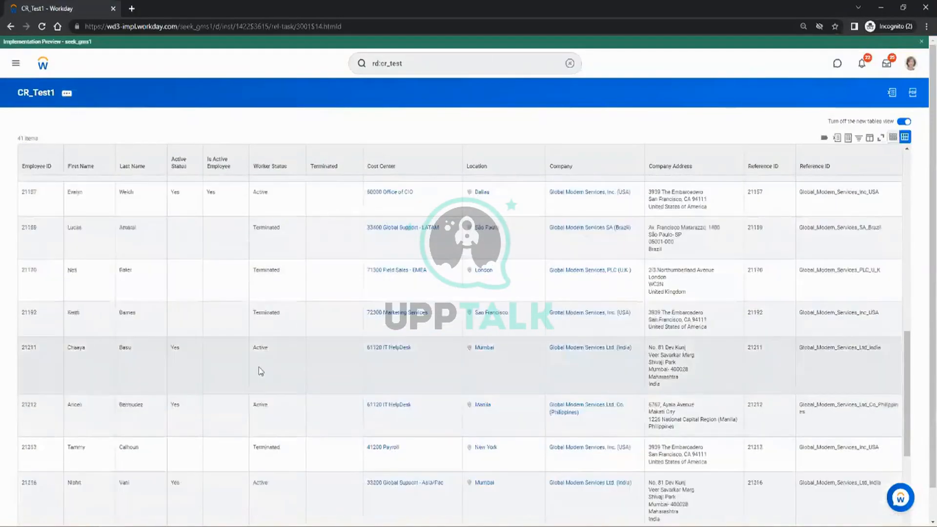
{"action": "scroll", "coordinate": [261, 371], "scroll_direction": "up", "scroll_amount": 15}
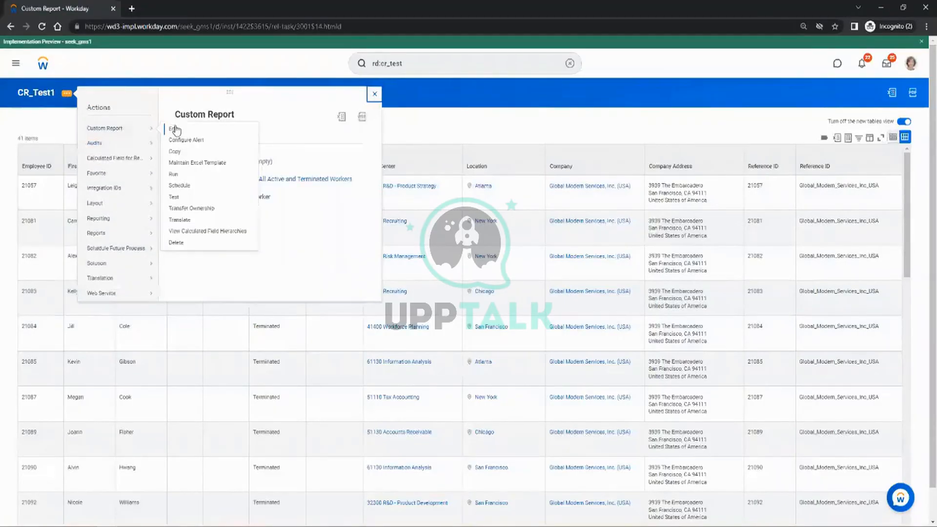
Reopen the CR_Test1 report for editing from its results and display its filter conditions
{"action": "left_click", "coordinate": [177, 129]}
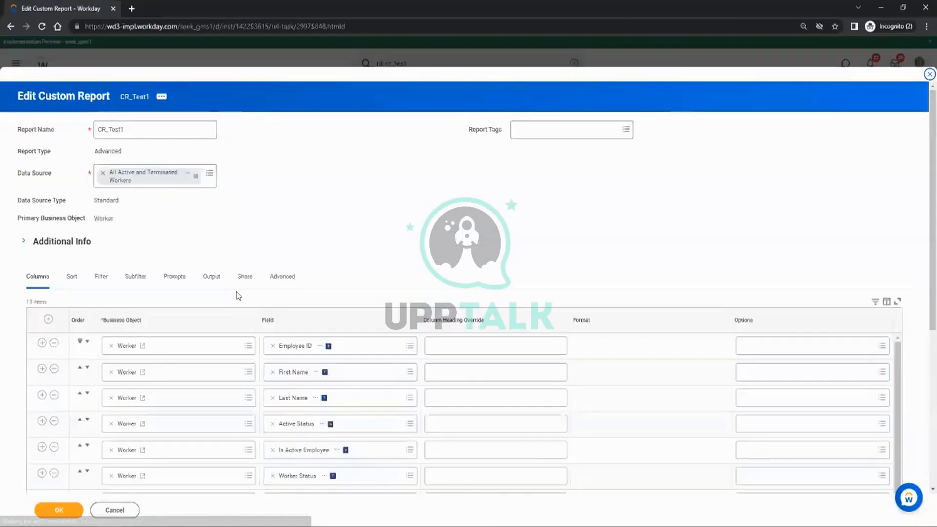
{"action": "left_click", "coordinate": [101, 276]}
{"action": "scroll", "coordinate": [292, 266], "scroll_direction": "down", "scroll_amount": 1}
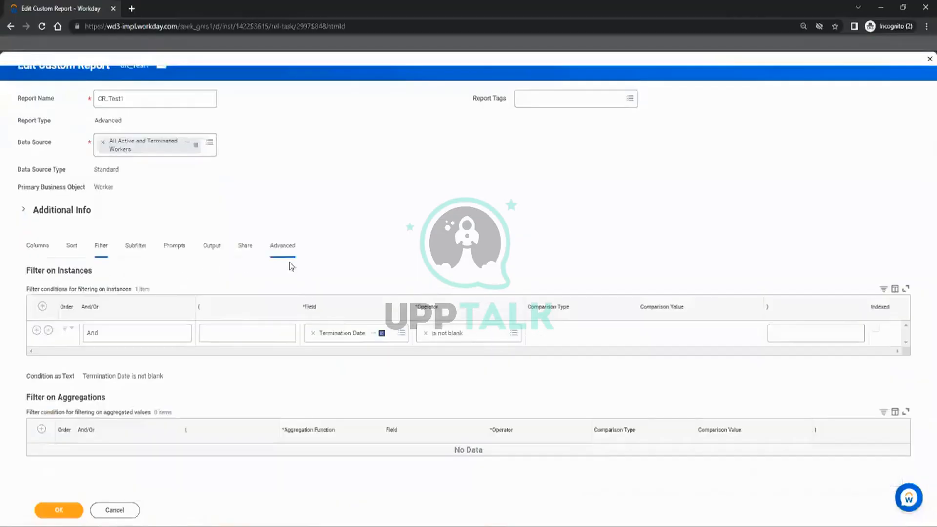
View the report field description of Termination Date used in the filter condition, including its reference to Termination Date - All
{"action": "left_click", "coordinate": [380, 334]}
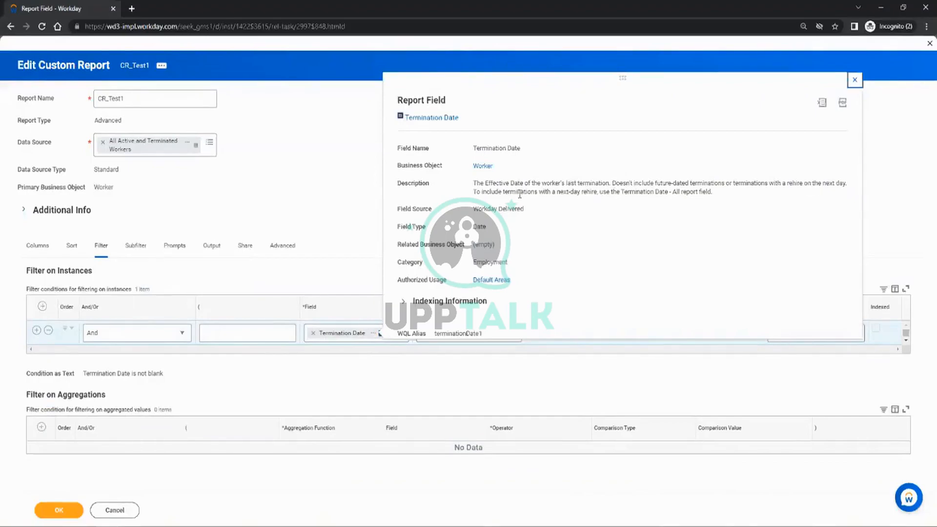
{"action": "left_click_drag", "start_coordinate": [713, 192], "coordinate": [621, 192]}
{"action": "left_click", "coordinate": [625, 203]}
{"action": "left_click", "coordinate": [335, 268]}
Replace Termination Date in the instance filter condition with the Worker Status field, found by searching "worker stat"
{"action": "left_click", "coordinate": [313, 333]}
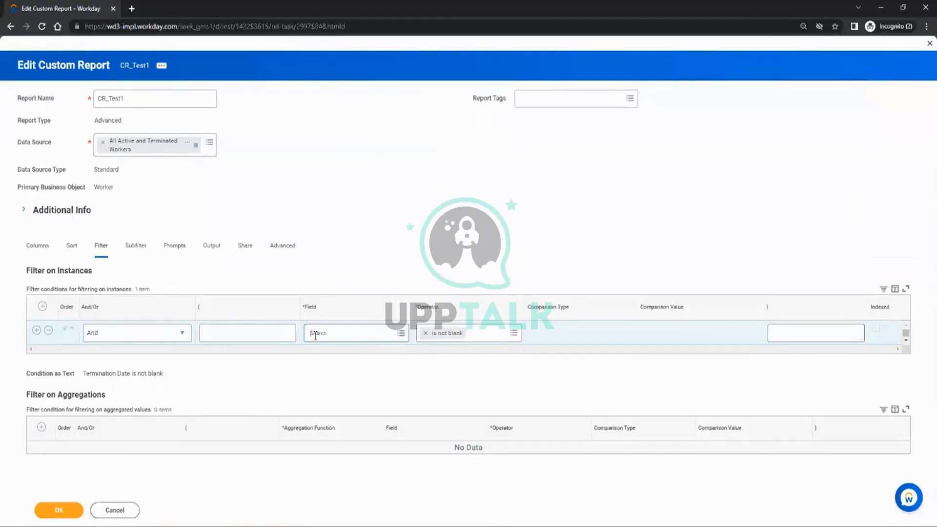
{"action": "left_click", "coordinate": [332, 333]}
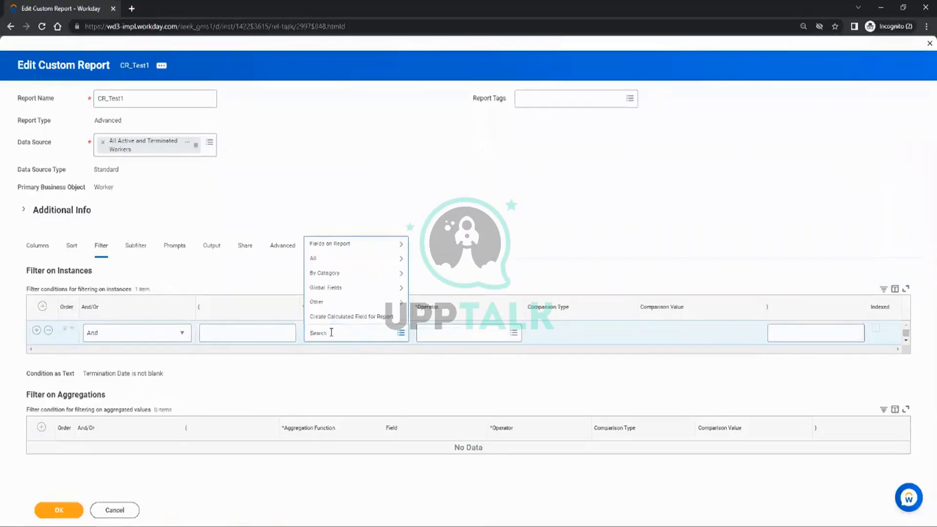
{"action": "type", "text": "terinate"}
{"action": "key", "text": "Return"}
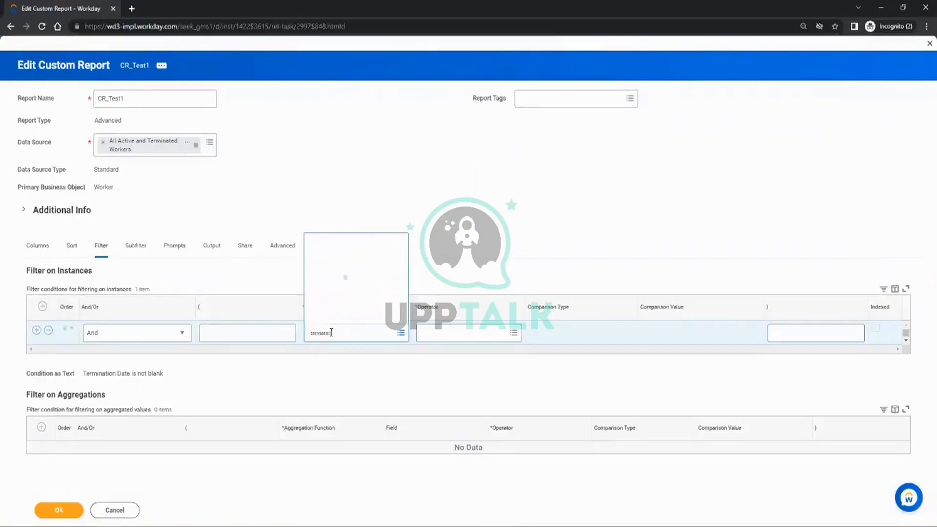
{"action": "type", "text": "termi"}
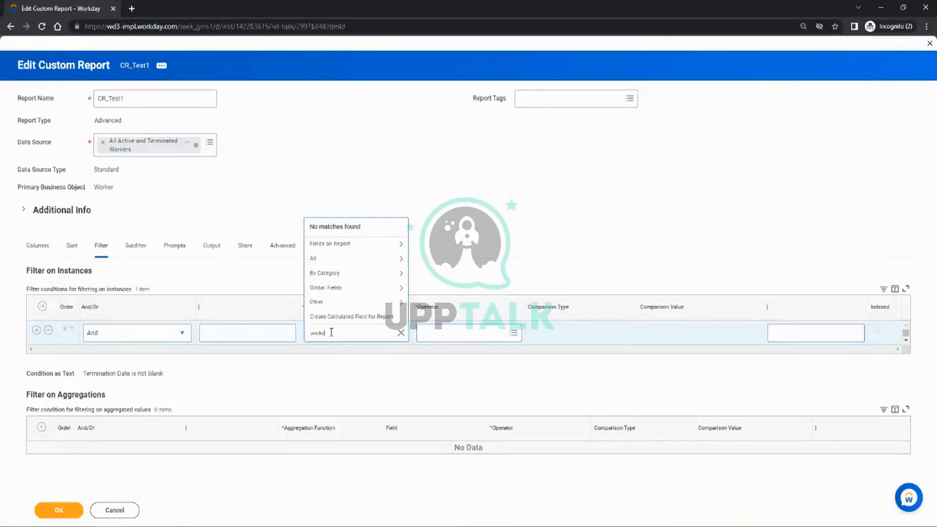
{"action": "key", "text": "Return"}
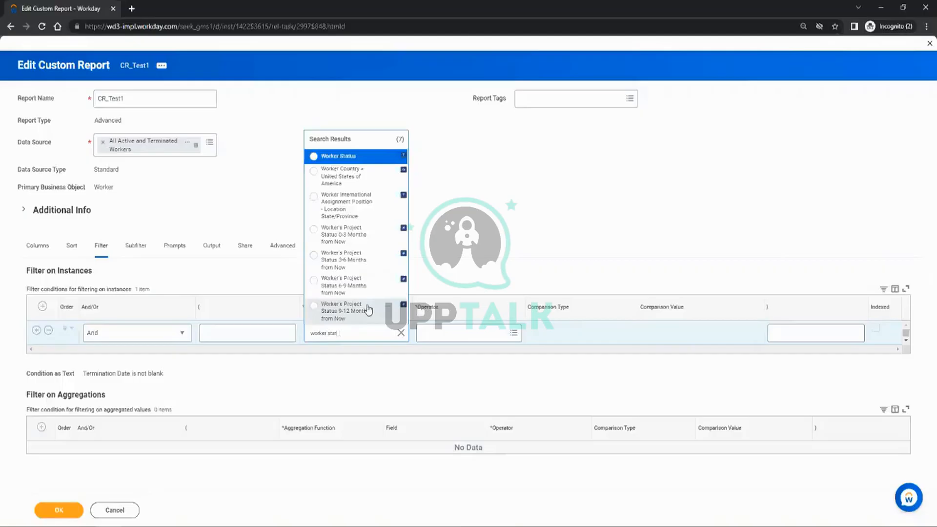
{"action": "left_click", "coordinate": [355, 156]}
Try the equal to operator on the Worker Status condition, remove it and browse all available operators
{"action": "left_click", "coordinate": [472, 332]}
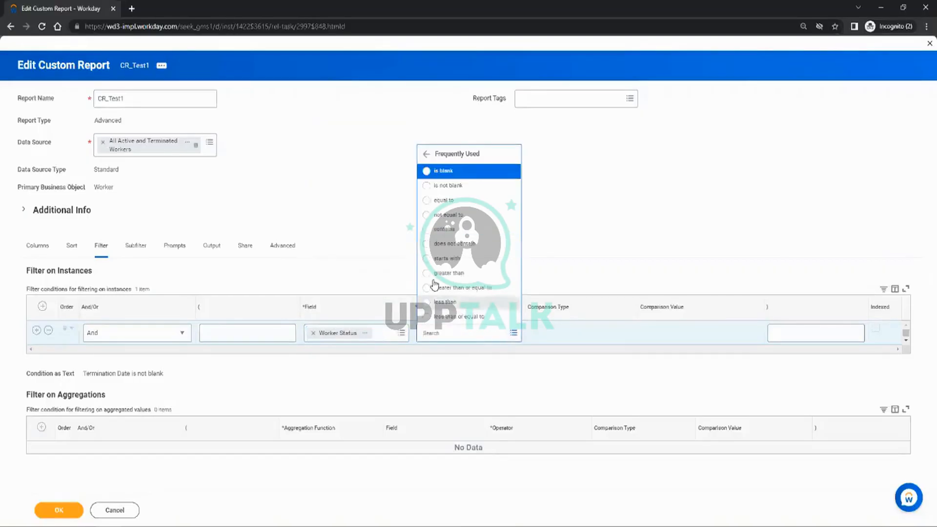
{"action": "left_click", "coordinate": [450, 200]}
{"action": "left_click", "coordinate": [686, 337]}
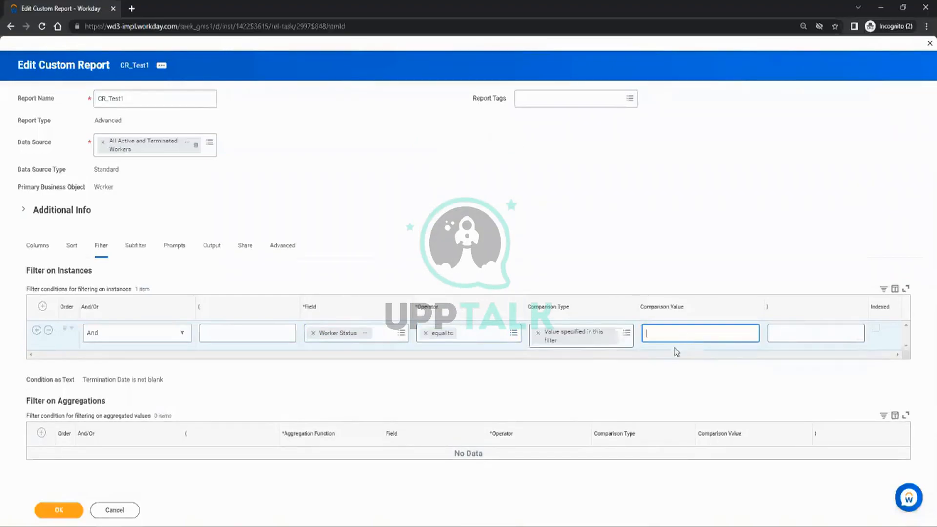
{"action": "left_click", "coordinate": [424, 333]}
{"action": "left_click", "coordinate": [463, 333]}
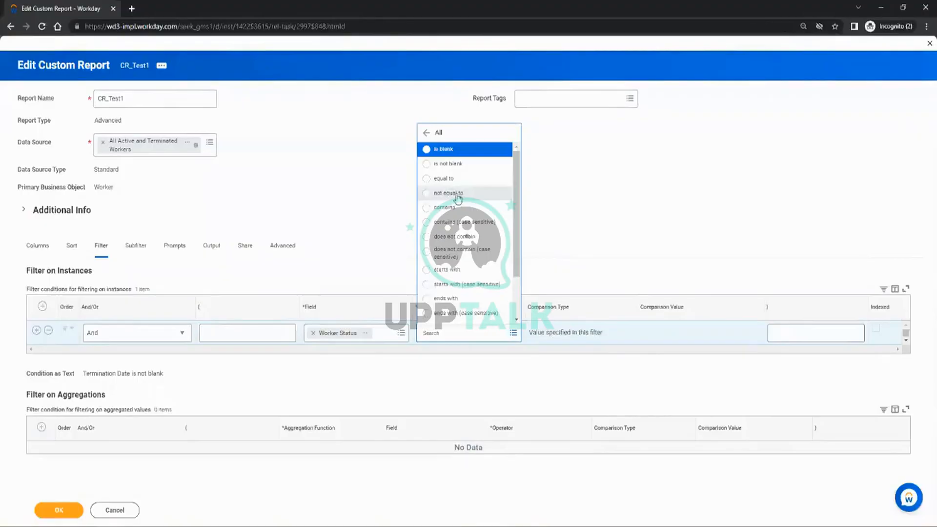
Change the filter condition to Active Status equal to an unchecked value specified in the filter, viewing the field's description
{"action": "left_click", "coordinate": [314, 335]}
{"action": "left_click", "coordinate": [314, 335]}
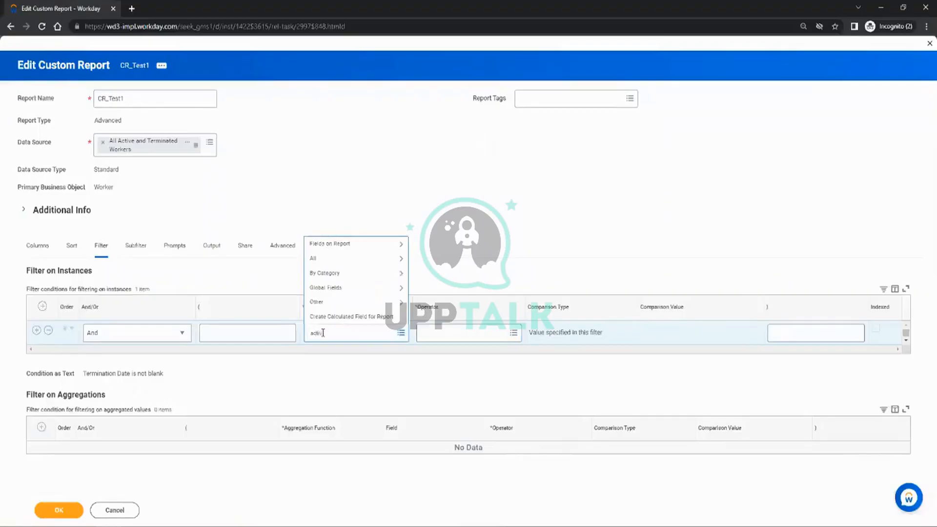
{"action": "key", "text": "Return"}
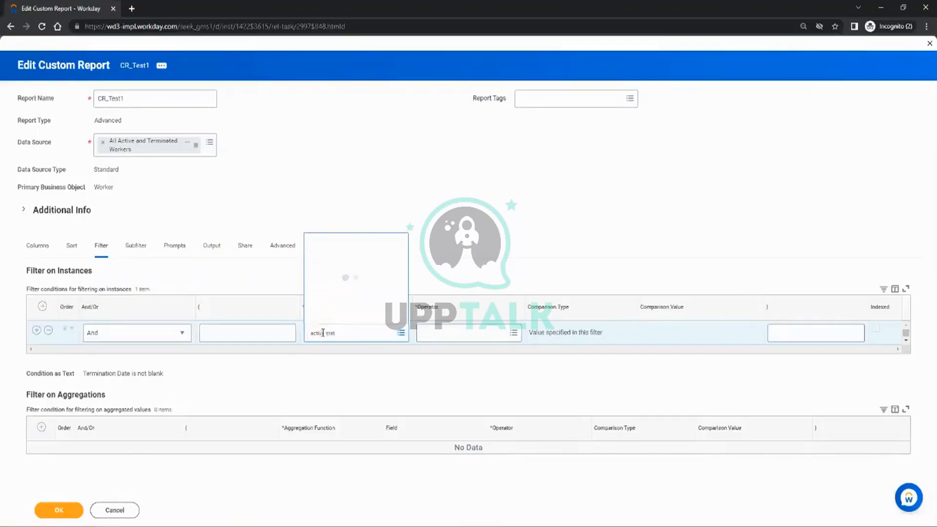
{"action": "left_click", "coordinate": [346, 175]}
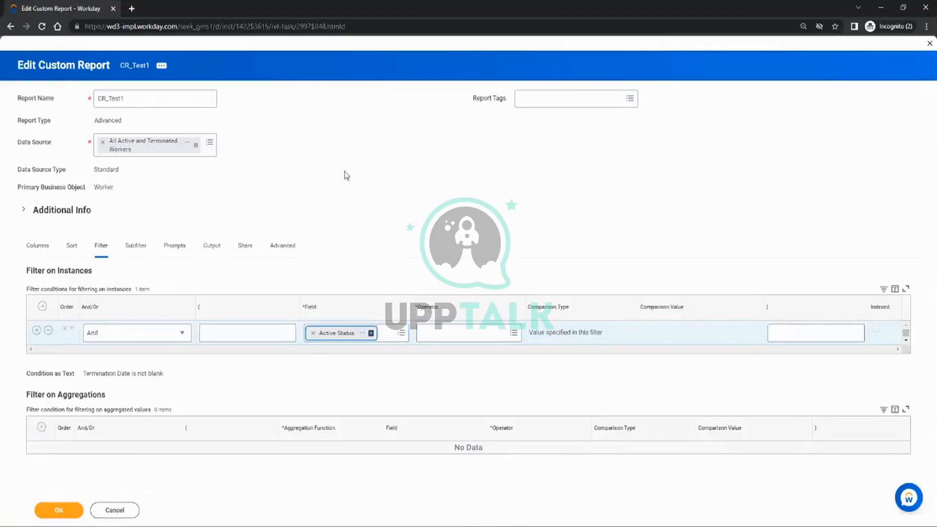
{"action": "left_click", "coordinate": [362, 332]}
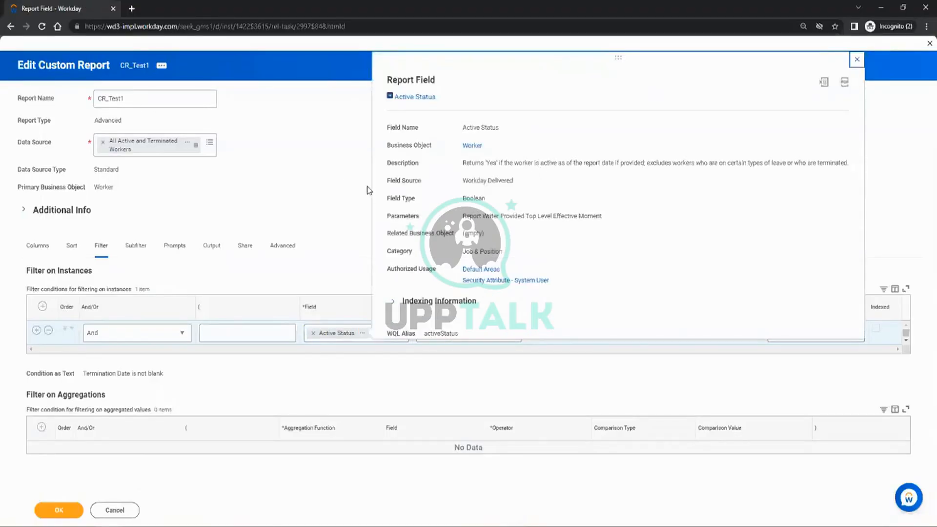
{"action": "left_click", "coordinate": [366, 229]}
{"action": "left_click", "coordinate": [474, 332]}
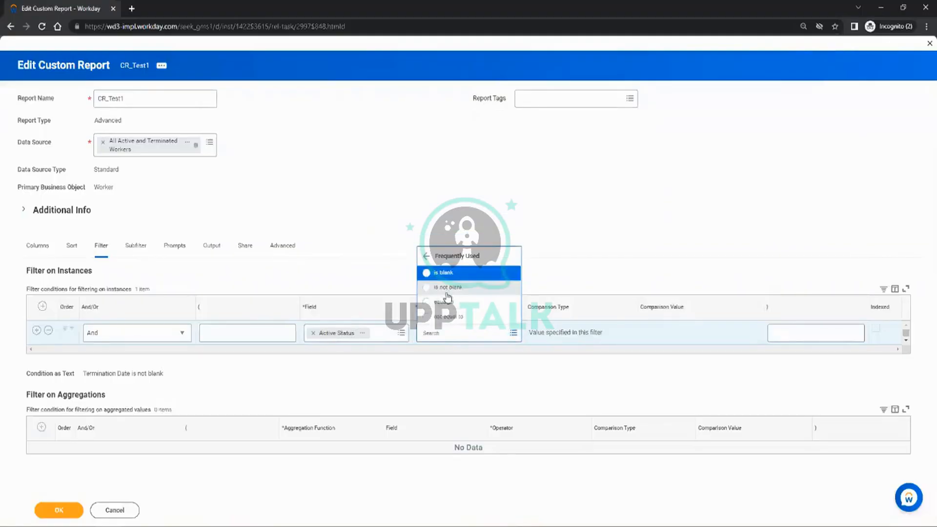
{"action": "left_click", "coordinate": [471, 302]}
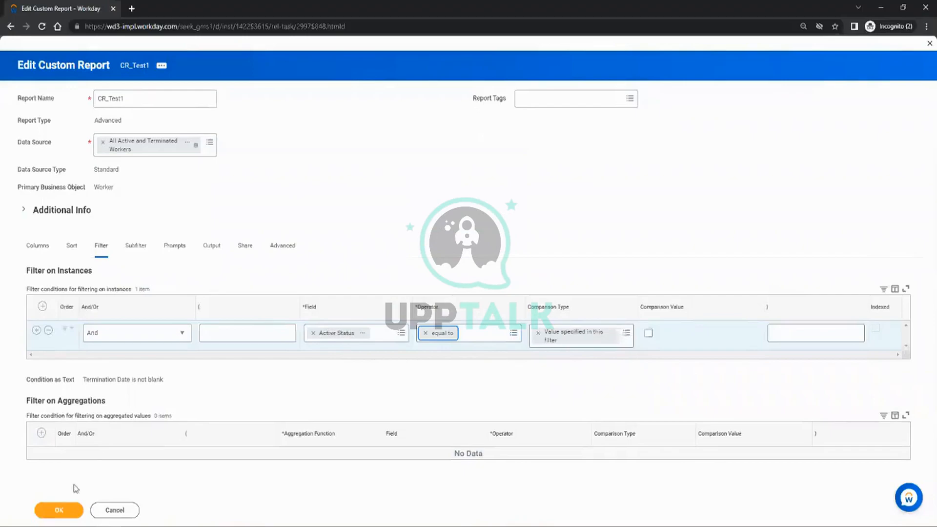
Save and run the report, and examine its Worker Status values and the Terminated column's sort and filter options
{"action": "left_click", "coordinate": [65, 510]}
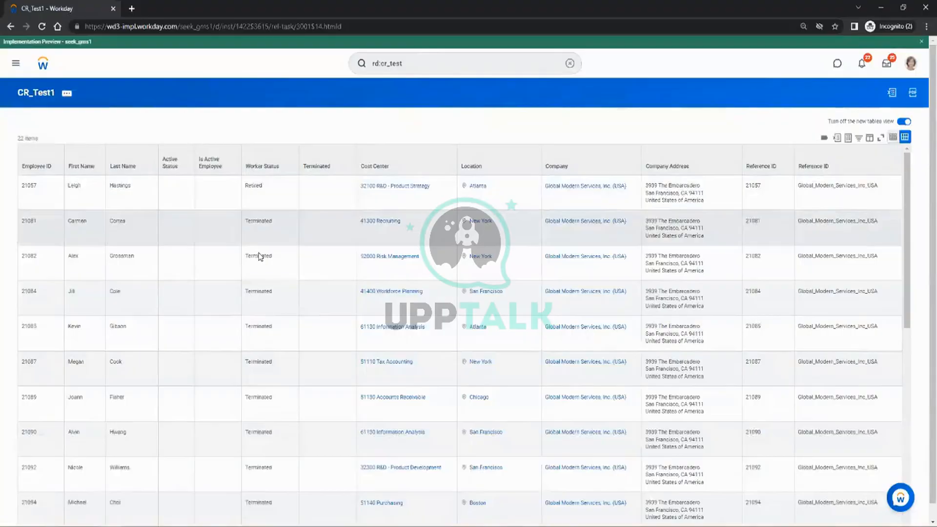
{"action": "scroll", "coordinate": [252, 283], "scroll_direction": "down", "scroll_amount": 9}
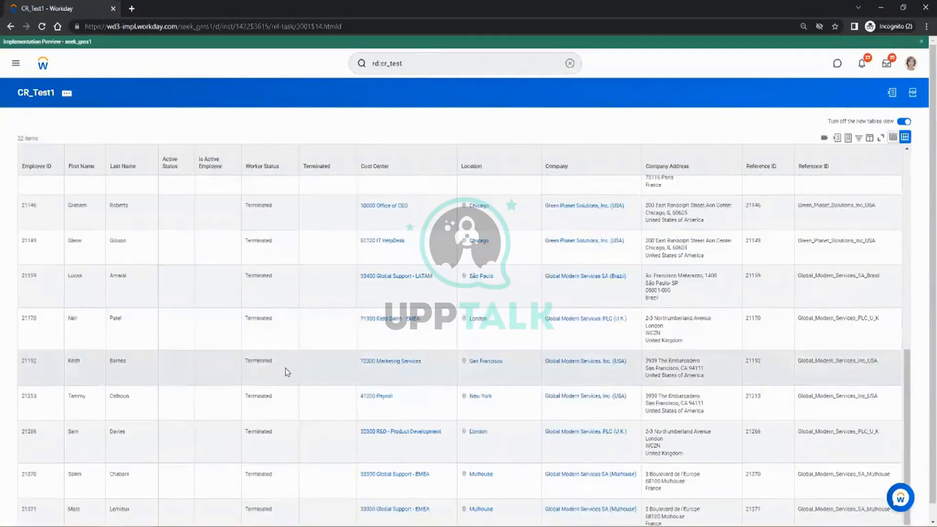
{"action": "scroll", "coordinate": [285, 370], "scroll_direction": "up", "scroll_amount": 10}
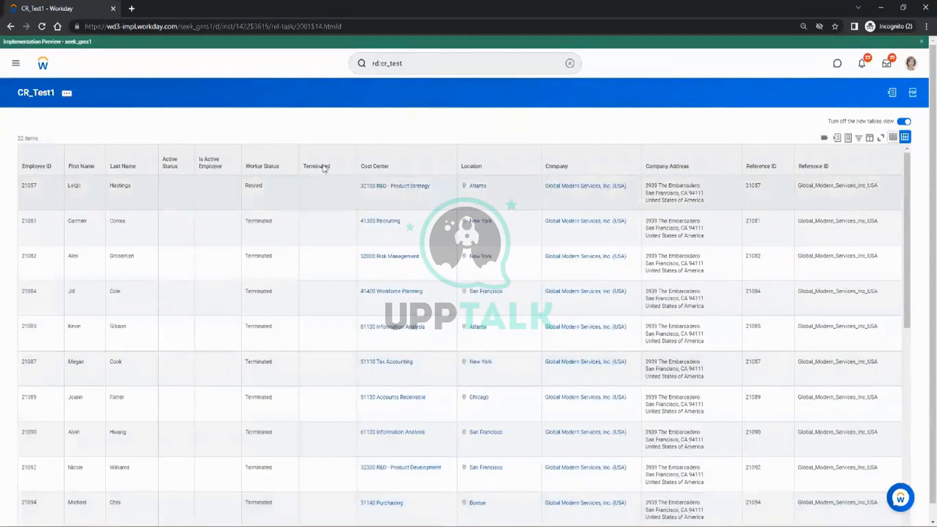
{"action": "left_click", "coordinate": [322, 169]}
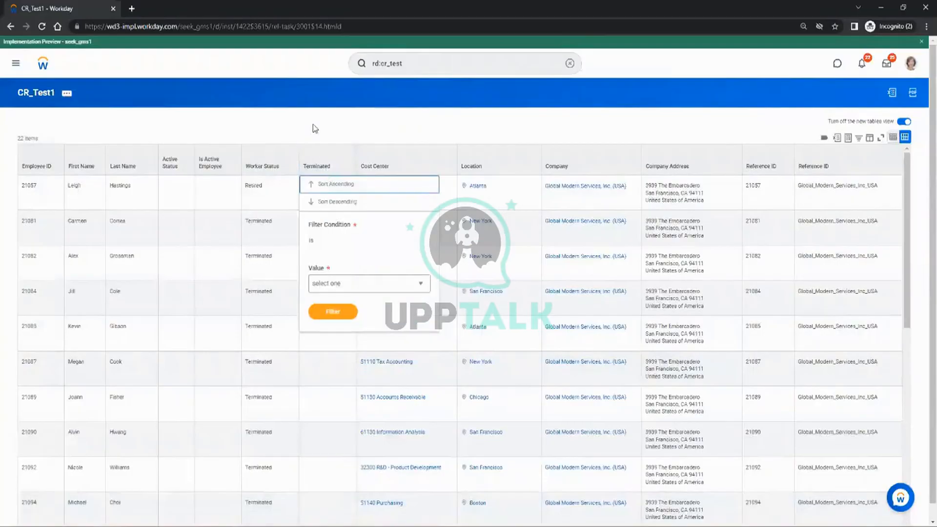
Edit the CR_Test1 report and replace the Terminated column's field with Termination Date
{"action": "left_click", "coordinate": [68, 95]}
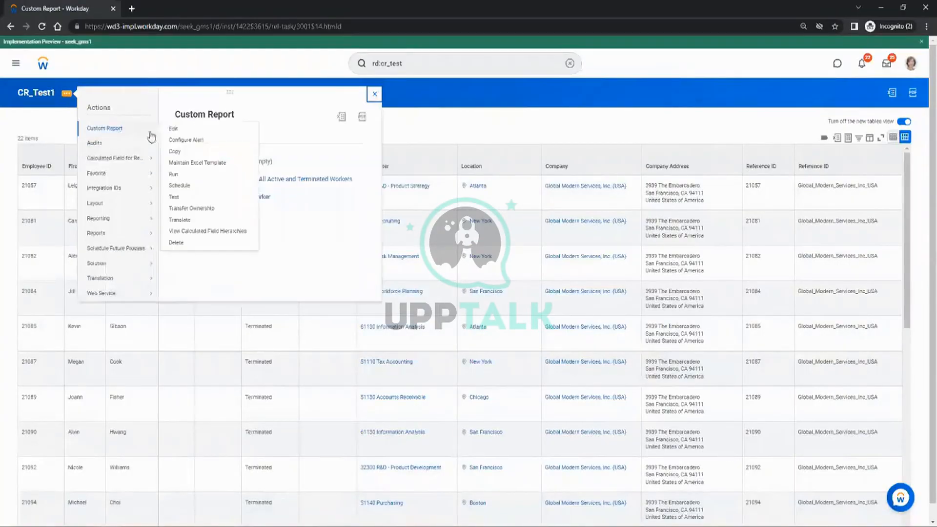
{"action": "left_click", "coordinate": [400, 201]}
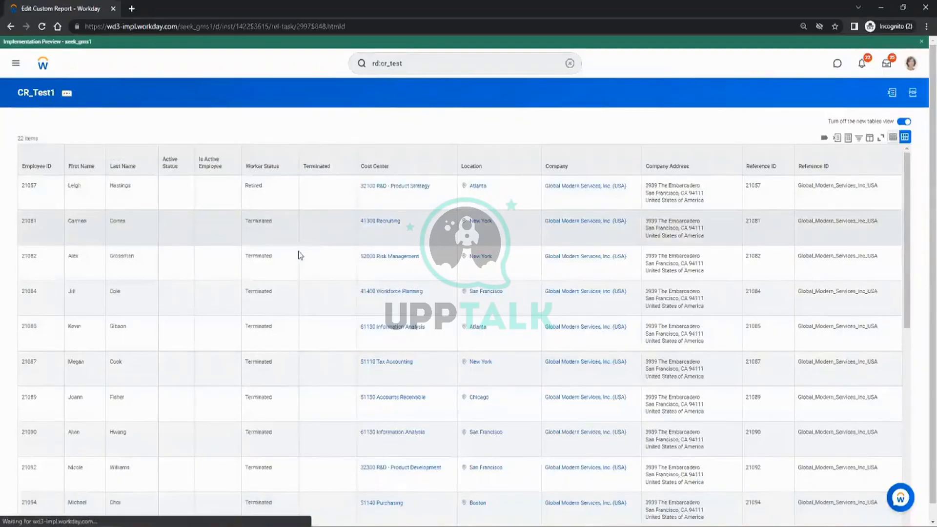
{"action": "scroll", "coordinate": [289, 292], "scroll_direction": "down", "scroll_amount": 2}
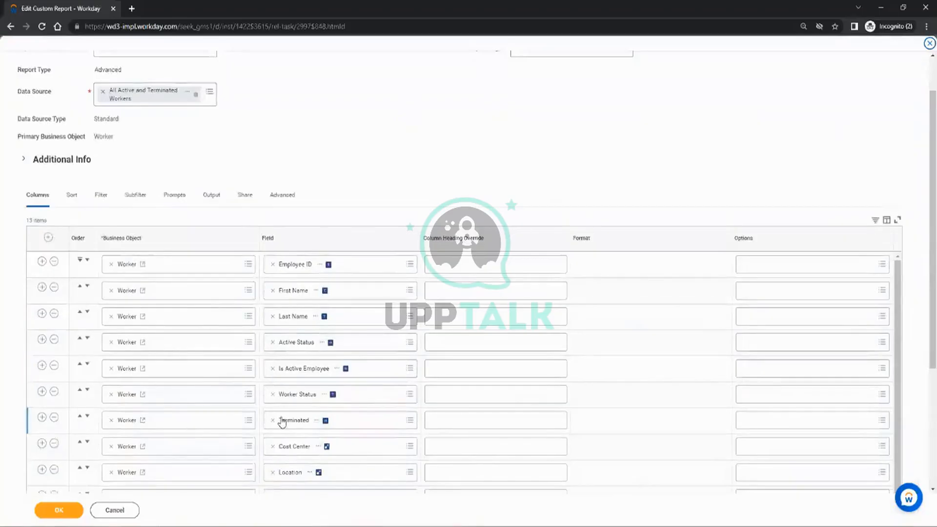
{"action": "left_click", "coordinate": [273, 421]}
{"action": "left_click", "coordinate": [282, 420]}
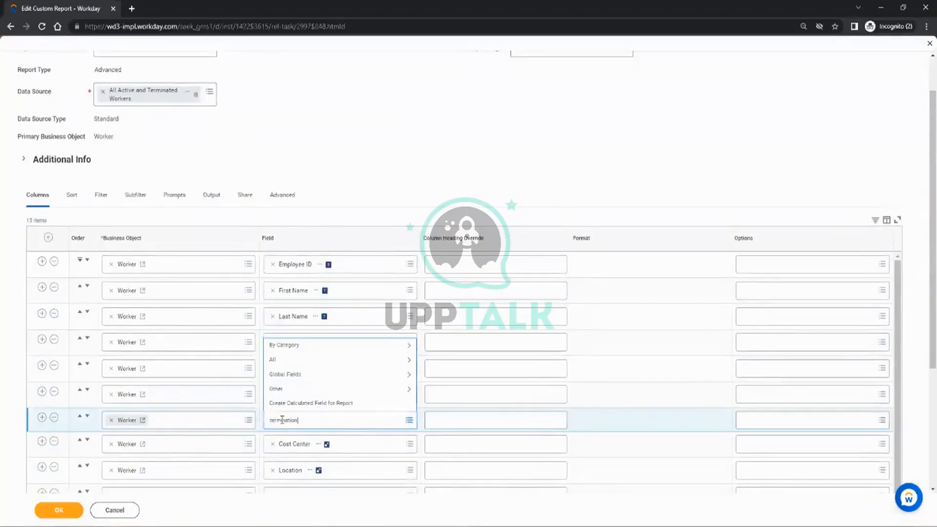
{"action": "type", "text": "e"}
{"action": "key", "text": "Return"}
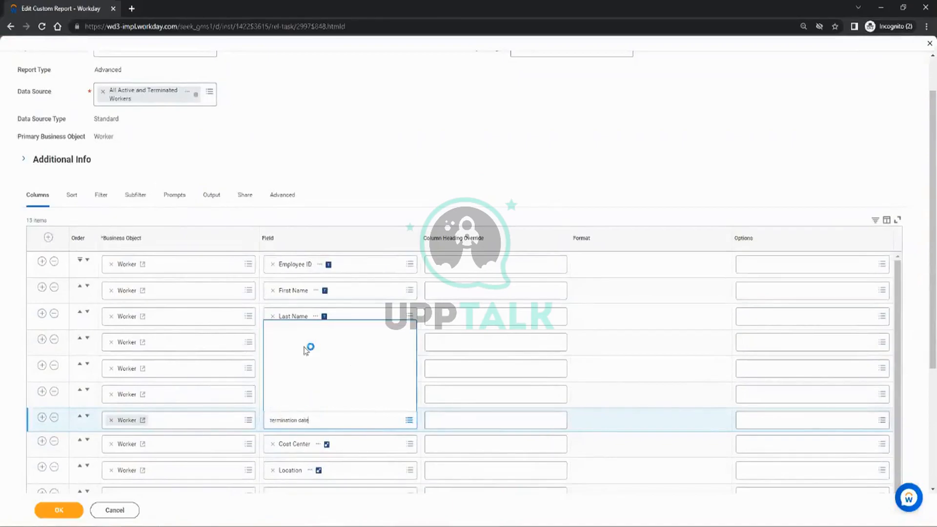
{"action": "left_click", "coordinate": [314, 239]}
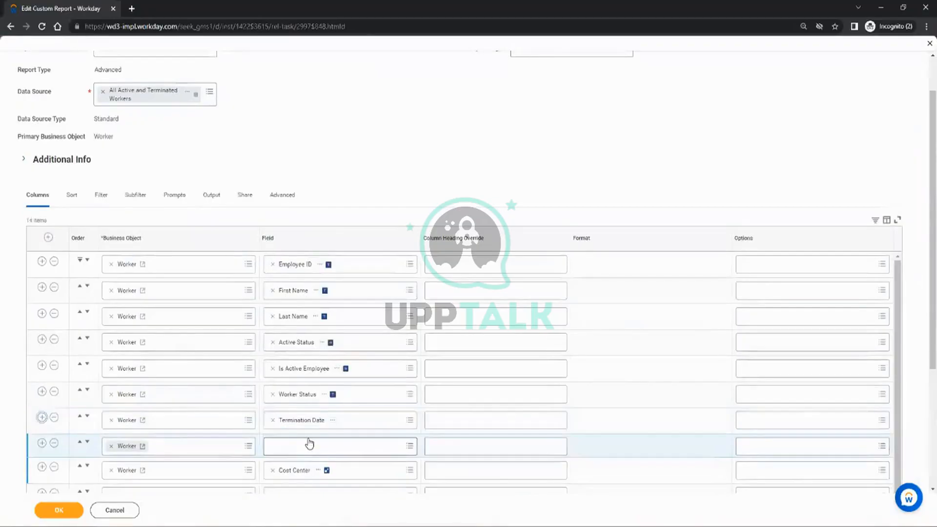
Add a Worker column with the Termination Date - All field directly below Termination Date
{"action": "left_click", "coordinate": [309, 446]}
{"action": "type", "text": "hi"}
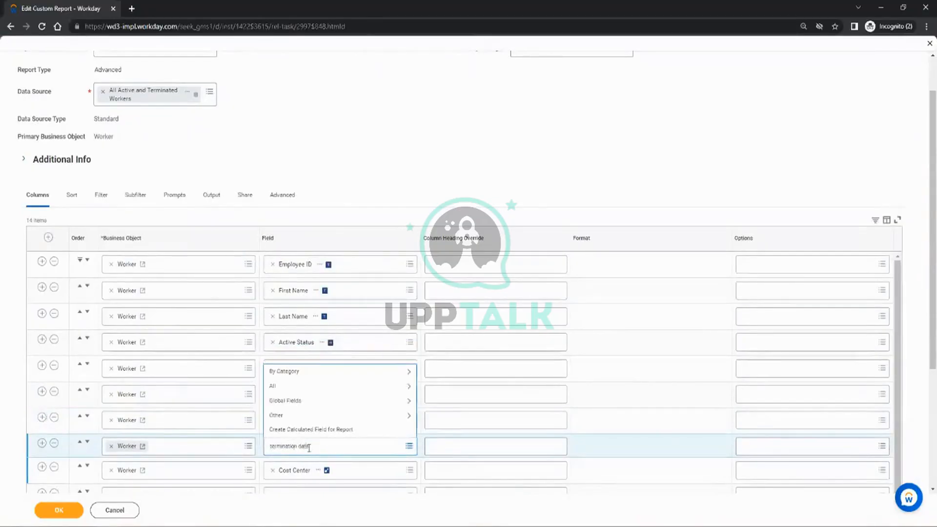
{"action": "key", "text": "Return"}
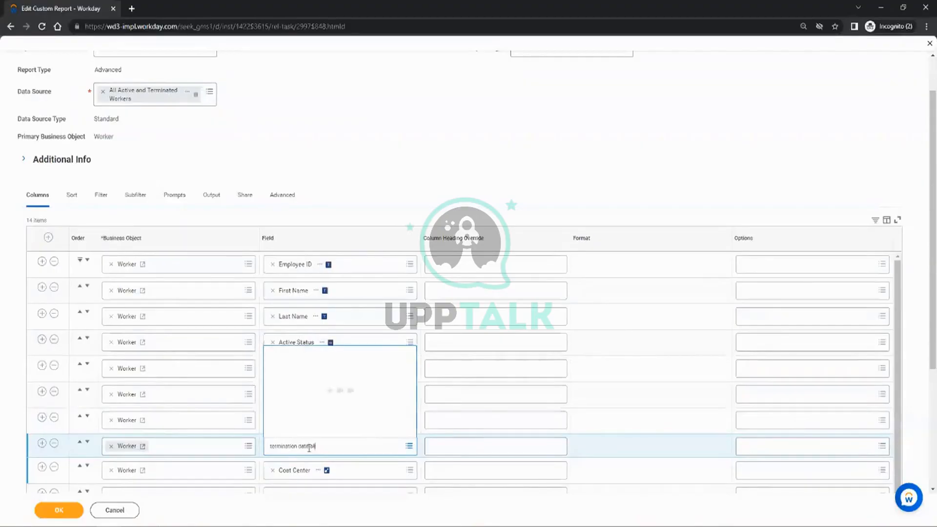
{"action": "left_click", "coordinate": [329, 413]}
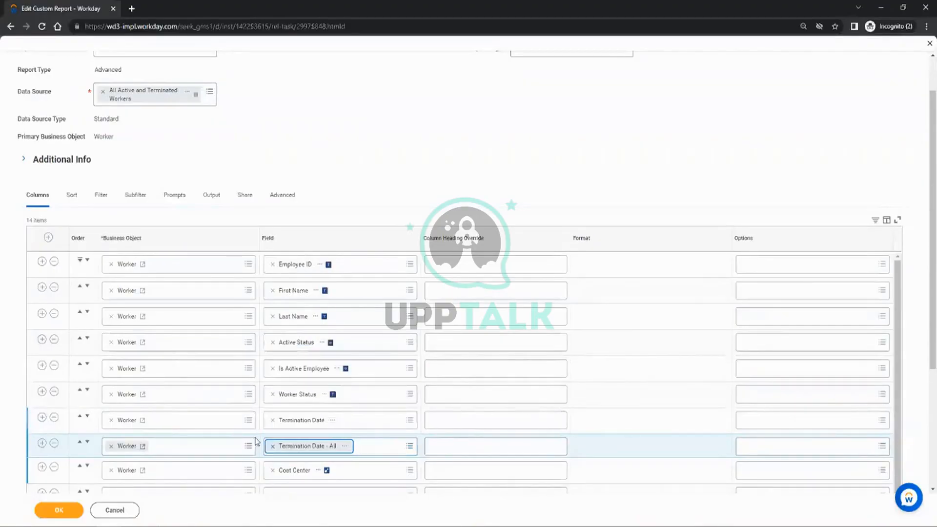
Save and run the report, and compare the Termination Date and Termination Date - All values down to the last row
{"action": "left_click", "coordinate": [57, 511]}
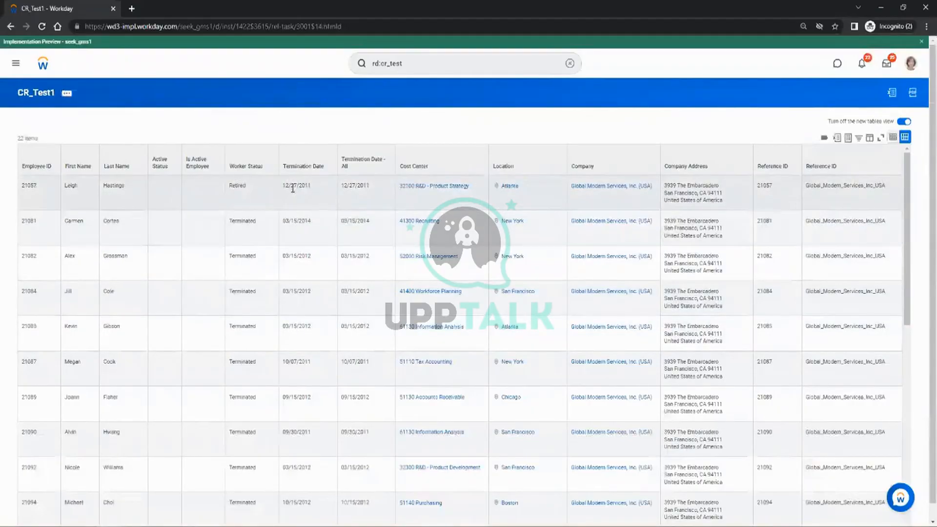
{"action": "scroll", "coordinate": [299, 244], "scroll_direction": "down", "scroll_amount": 10}
{"action": "scroll", "coordinate": [300, 248], "scroll_direction": "down", "scroll_amount": 3}
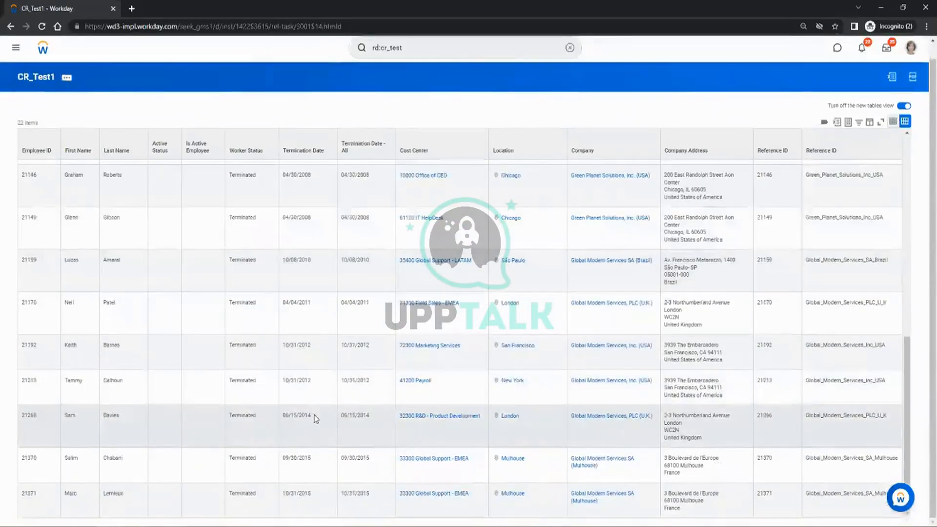
{"action": "scroll", "coordinate": [324, 425], "scroll_direction": "up", "scroll_amount": 10}
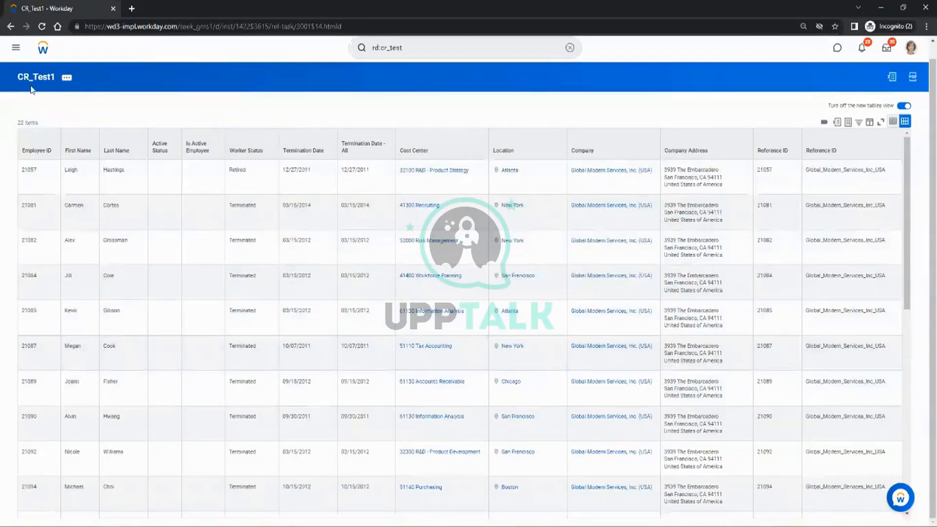
Open the CR_Test1 report definition, review its data source and column fields, and run the report again
{"action": "left_click", "coordinate": [38, 83]}
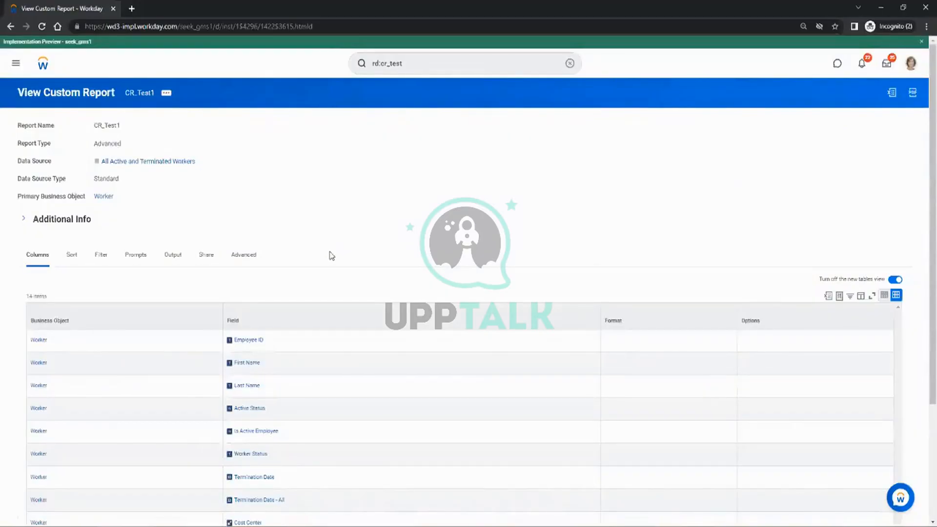
{"action": "scroll", "coordinate": [415, 242], "scroll_direction": "down", "scroll_amount": 2}
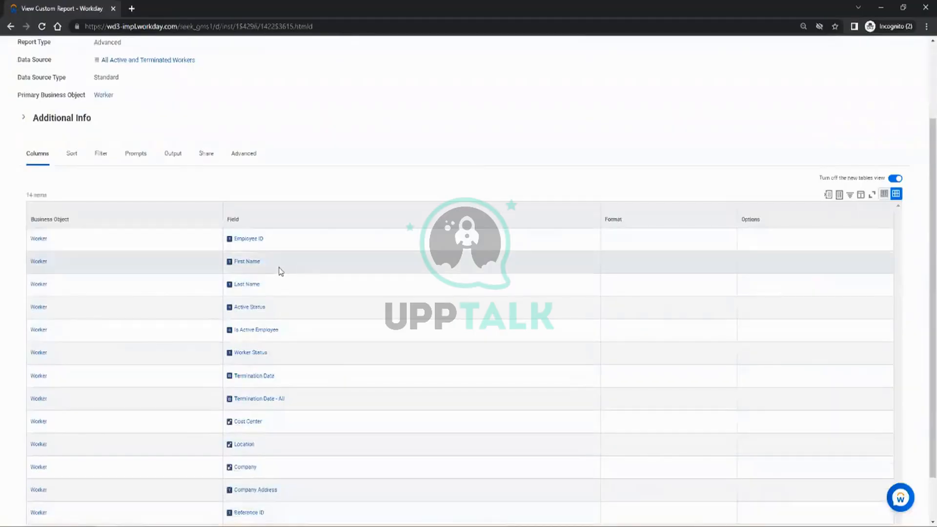
{"action": "scroll", "coordinate": [181, 366], "scroll_direction": "up", "scroll_amount": 2}
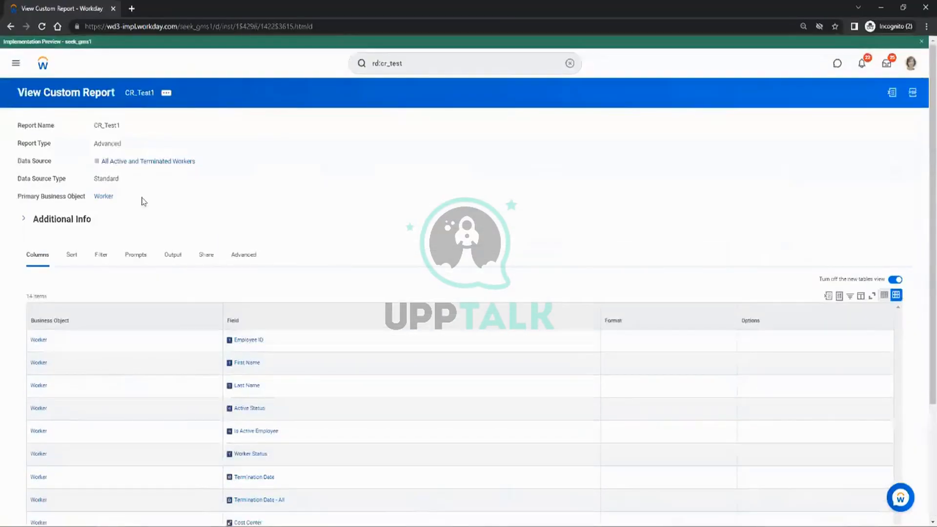
{"action": "left_click", "coordinate": [166, 92]}
{"action": "mouse_move", "coordinate": [232, 132]}
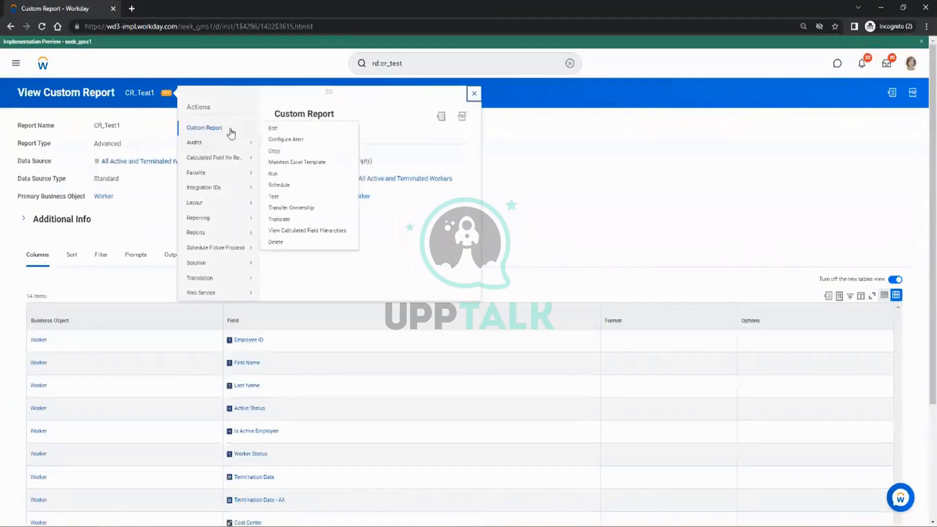
{"action": "left_click", "coordinate": [276, 174]}
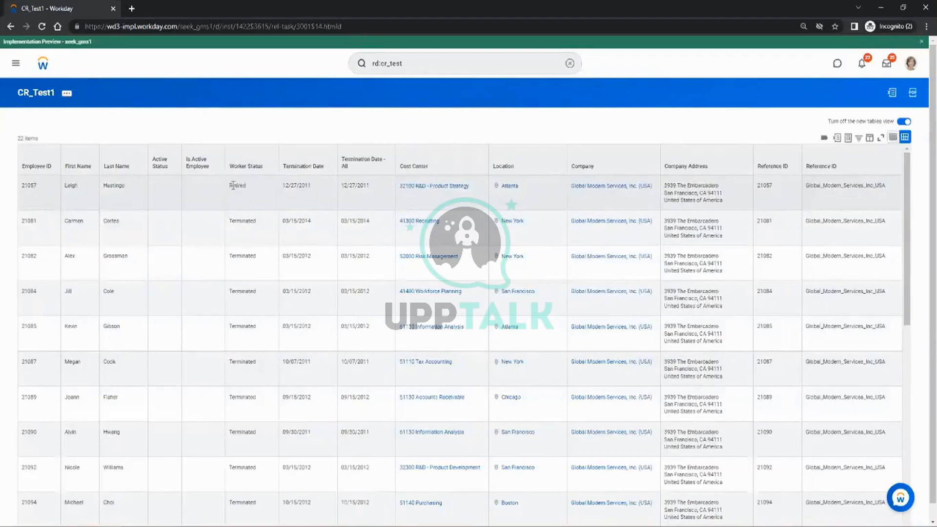
Examine the Worker Status, Termination Date, Employee ID and name values in the first rows of the report output
{"action": "left_click", "coordinate": [230, 187]}
{"action": "left_click", "coordinate": [239, 219]}
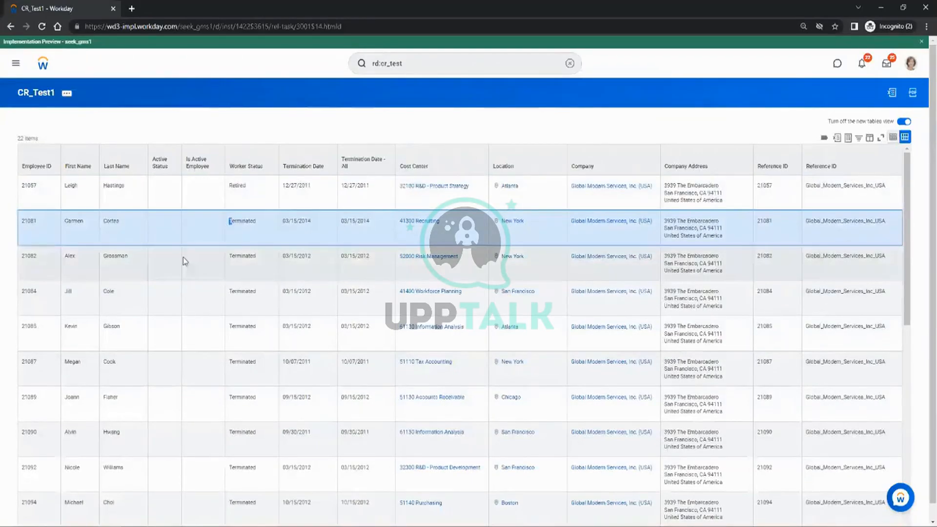
{"action": "left_click", "coordinate": [213, 266]}
{"action": "left_click_drag", "start_coordinate": [319, 298], "coordinate": [276, 291]}
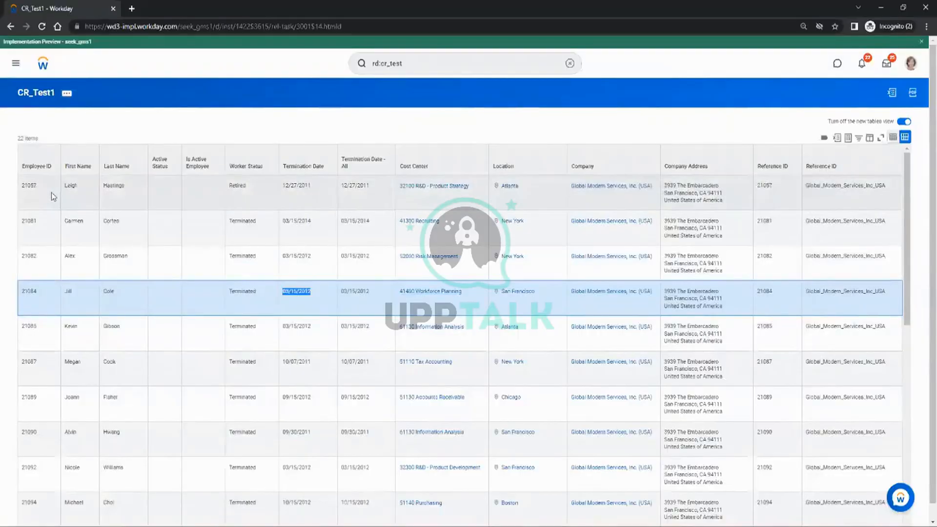
{"action": "double_click", "coordinate": [29, 185]}
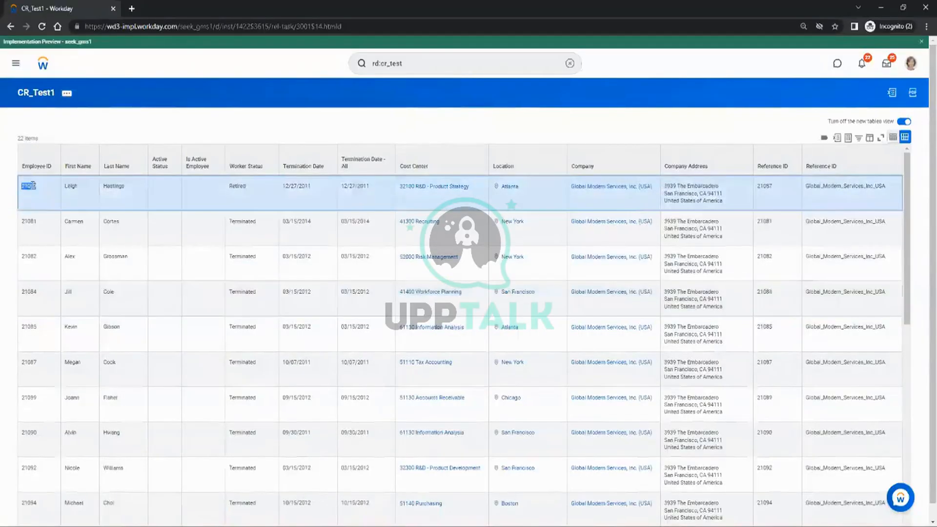
{"action": "double_click", "coordinate": [27, 221]}
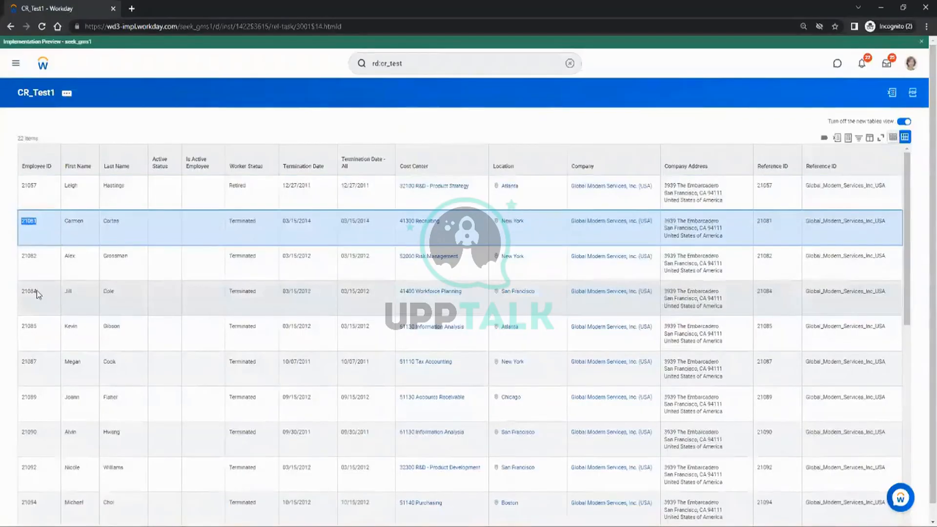
{"action": "left_click", "coordinate": [35, 185]}
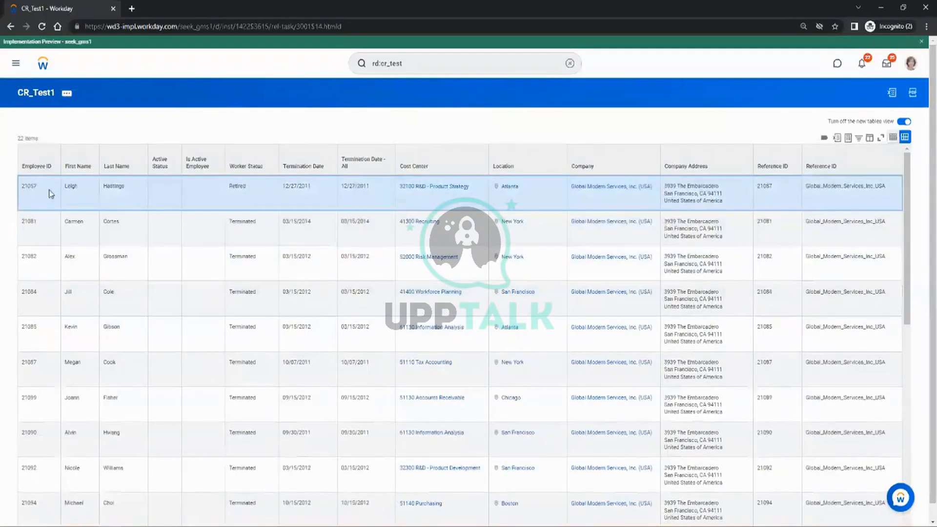
{"action": "double_click", "coordinate": [75, 187]}
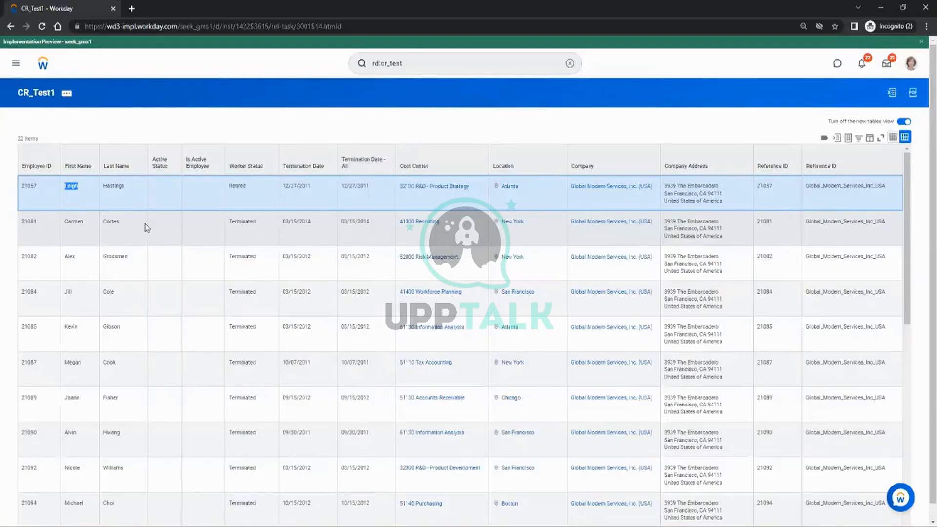
{"action": "double_click", "coordinate": [113, 187]}
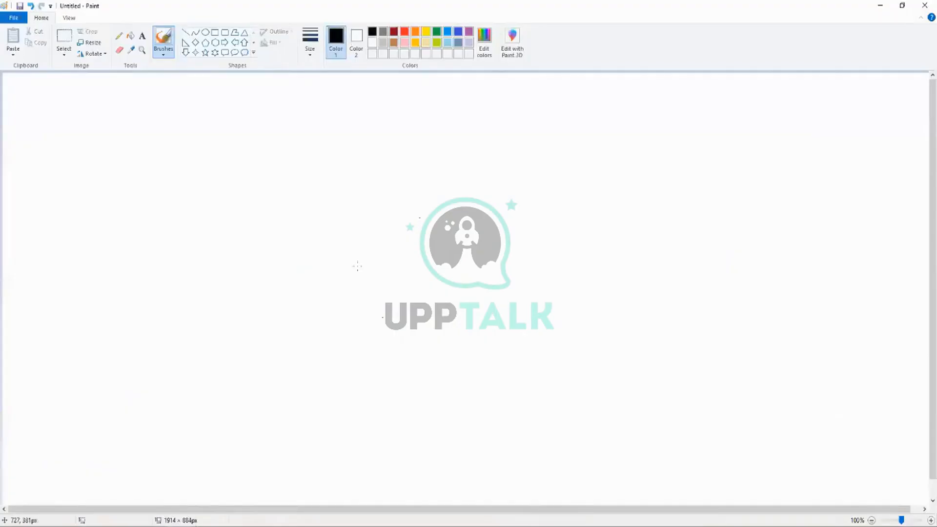
In Paint, draw a tall rectangle and add the heading Worker inside its upper edge, leaving a blank line below
{"action": "left_click", "coordinate": [216, 35]}
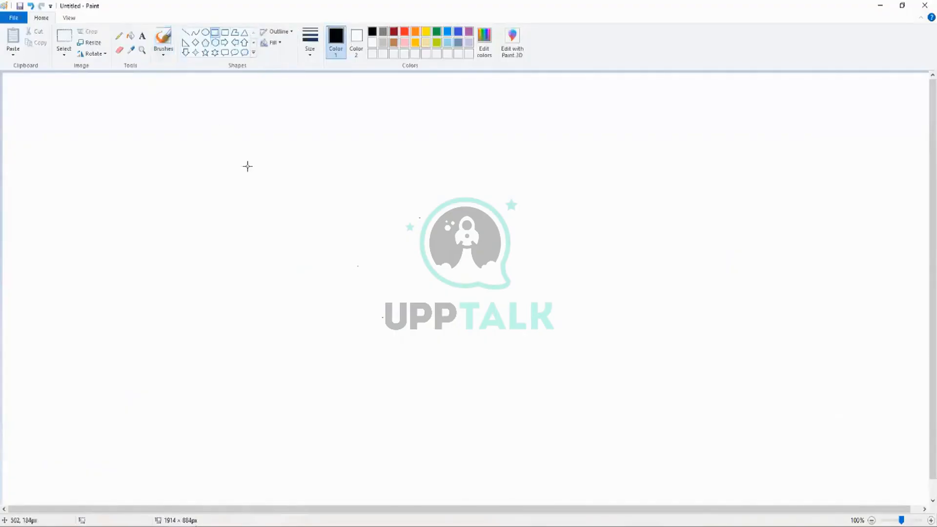
{"action": "left_click_drag", "start_coordinate": [172, 108], "coordinate": [296, 316]}
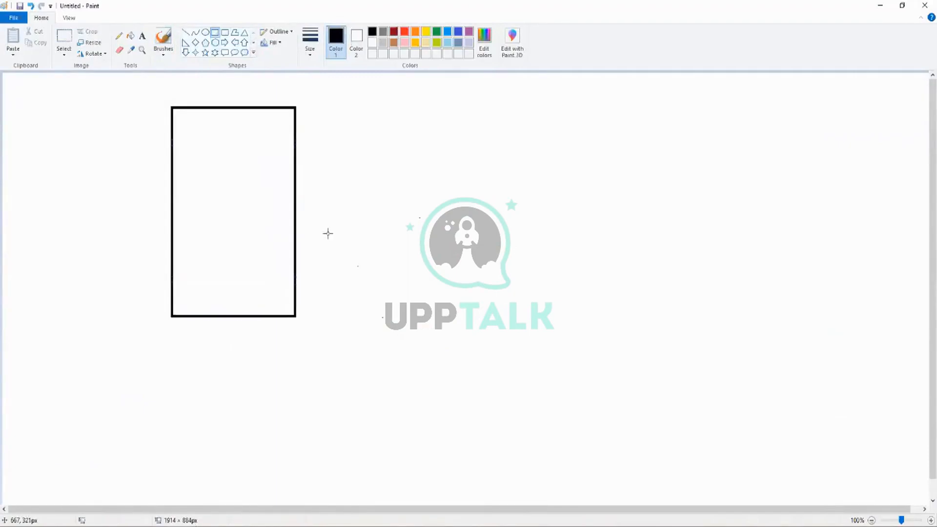
{"action": "left_click", "coordinate": [142, 36]}
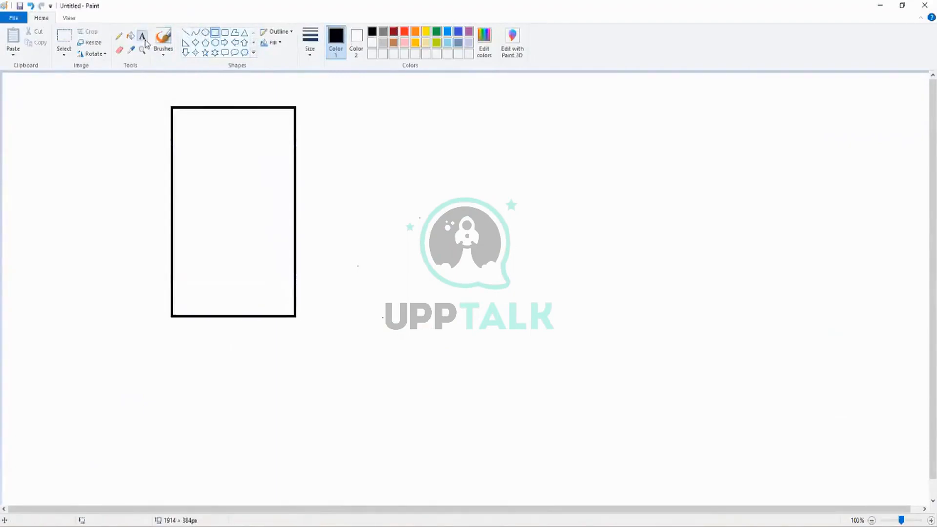
{"action": "left_click", "coordinate": [190, 117]}
{"action": "type", "text": "Worker"}
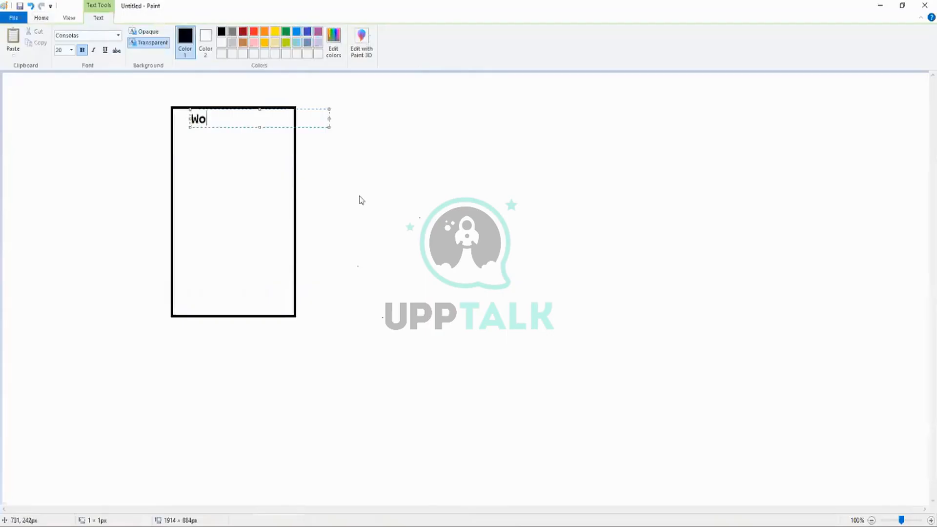
{"action": "key", "text": "Return"}
{"action": "key", "text": "Return"}
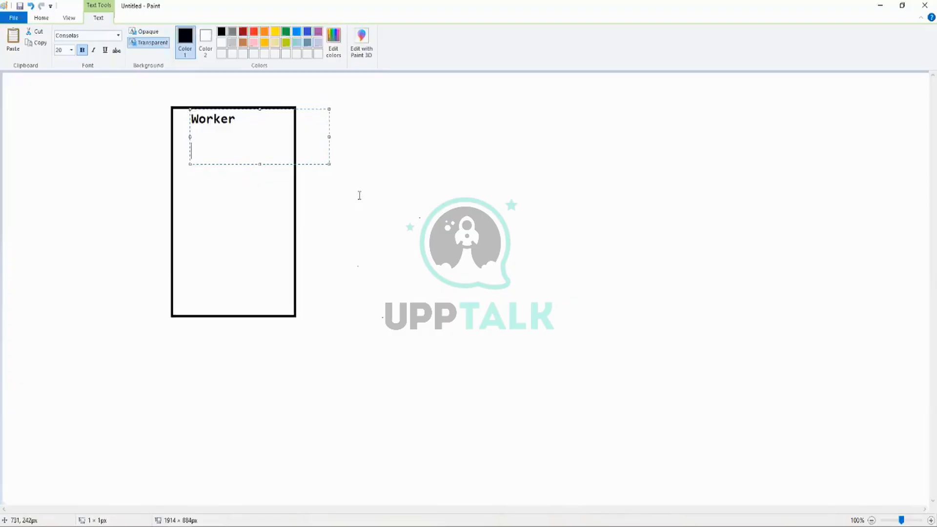
List Name and Emplid on separate lines below the Worker heading
{"action": "type", "text": "Name"}
{"action": "key", "text": "Return"}
{"action": "type", "text": "em"}
{"action": "key", "text": "BackSpace"}
{"action": "type", "text": "Em"}
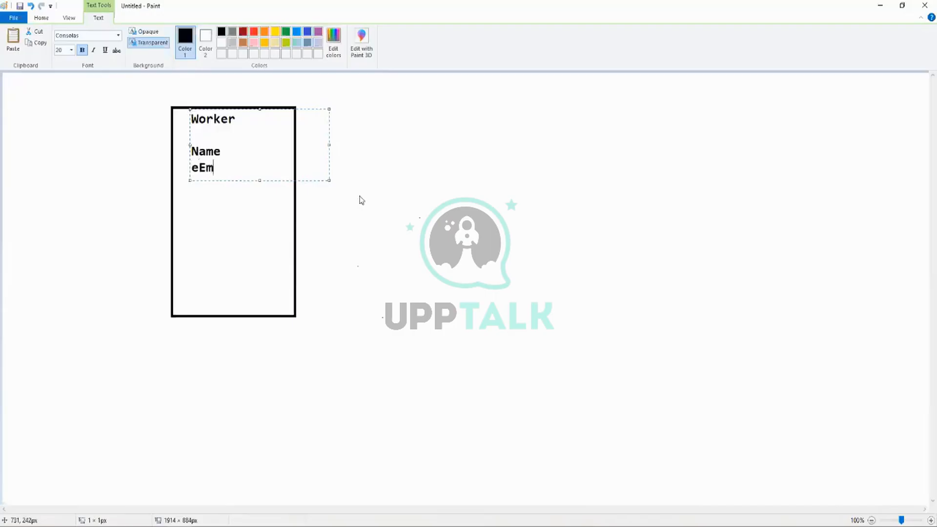
{"action": "key", "text": "BackSpace"}
{"action": "key", "text": "BackSpace"}
{"action": "key", "text": "BackSpace"}
{"action": "type", "text": "EMpl"}
{"action": "key", "text": "BackSpace"}
{"action": "key", "text": "BackSpace"}
{"action": "key", "text": "BackSpace"}
{"action": "type", "text": "mplid"}
{"action": "key", "text": "Return"}
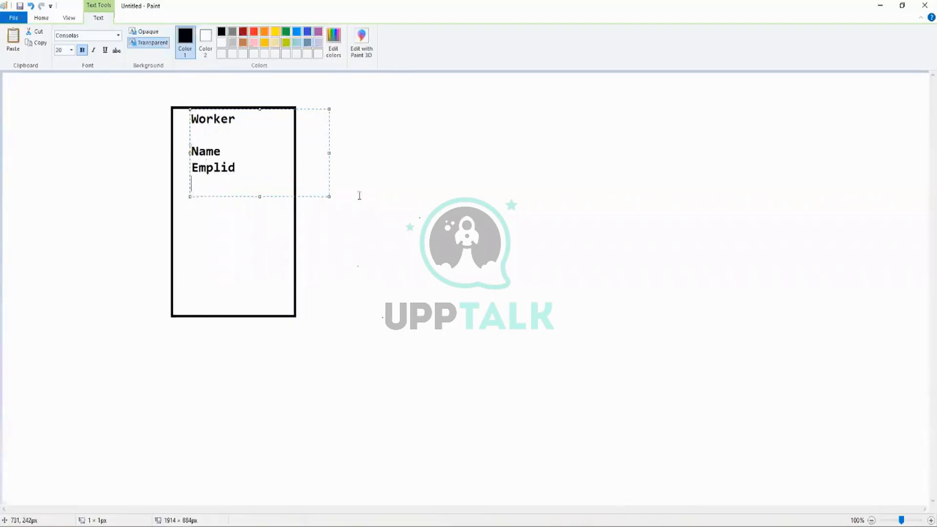
Extend the Worker list with field1 and field2 and finish the text
{"action": "type", "text": "field1"}
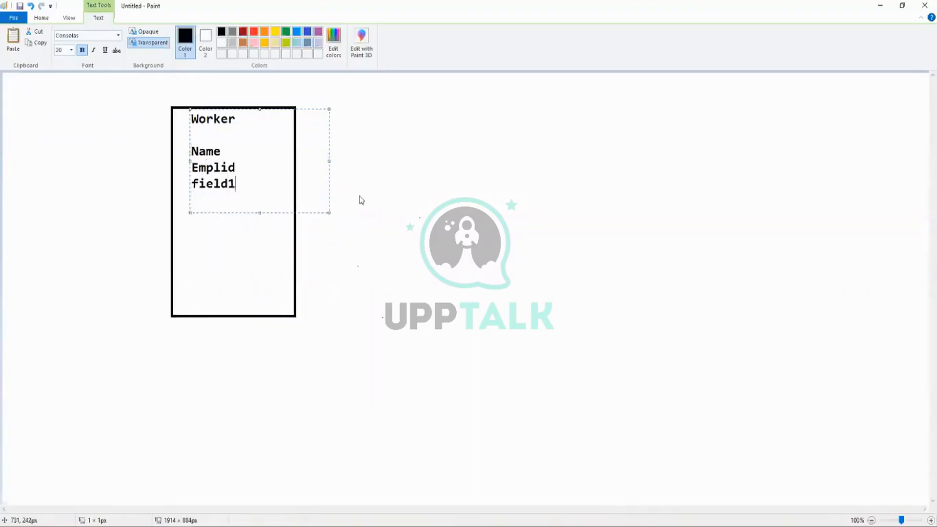
{"action": "key", "text": "Return"}
{"action": "type", "text": "field2"}
{"action": "left_click", "coordinate": [391, 229]}
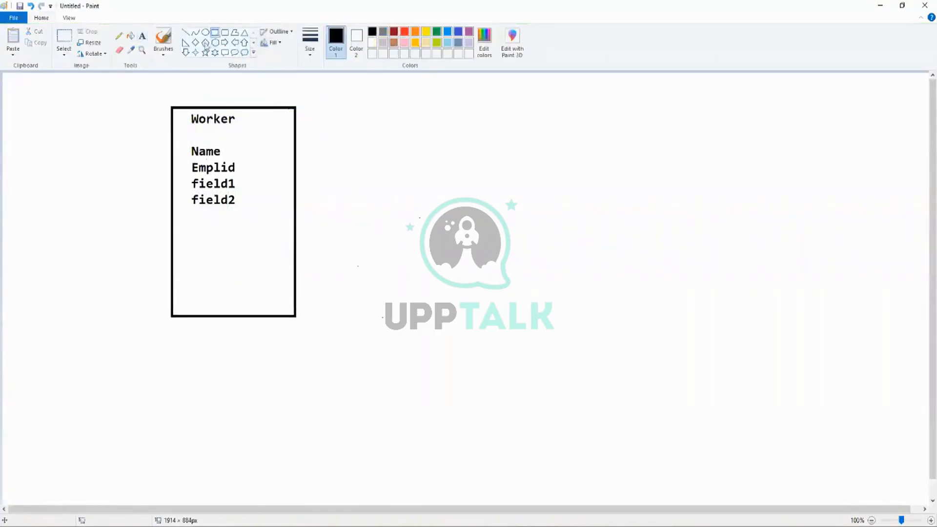
With the pencil, mark the Worker box's upper edge in black and bracket the field list in yellow on one side and red on the other
{"action": "left_click", "coordinate": [119, 36]}
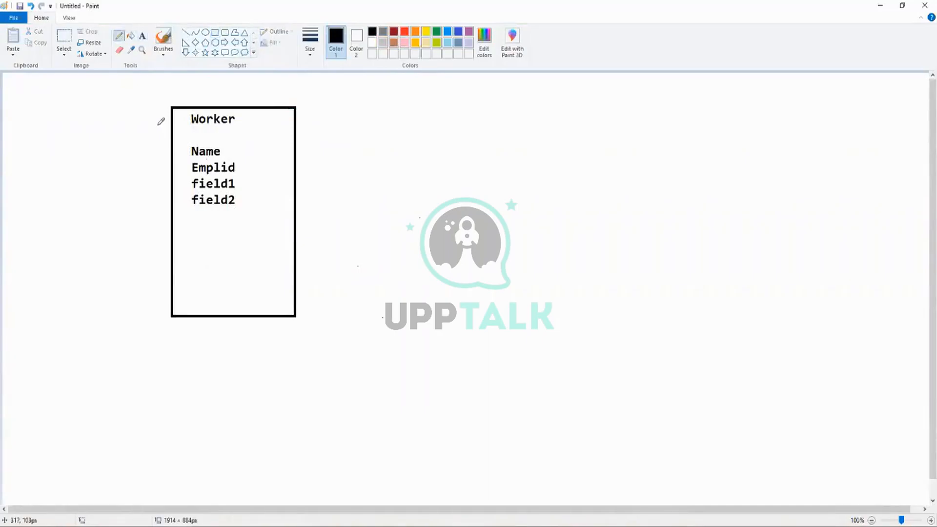
{"action": "left_click_drag", "start_coordinate": [158, 126], "coordinate": [211, 104]}
{"action": "left_click", "coordinate": [427, 31]}
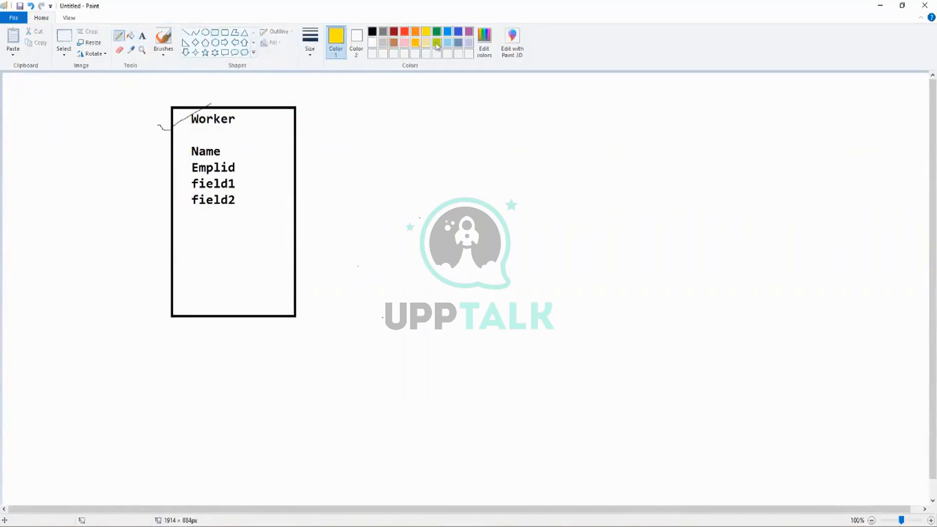
{"action": "left_click_drag", "start_coordinate": [186, 145], "coordinate": [189, 246]}
{"action": "left_click", "coordinate": [404, 32]}
{"action": "mouse_move", "coordinate": [239, 141]}
{"action": "left_mouse_down"}
{"action": "mouse_move", "coordinate": [246, 205]}
{"action": "mouse_move", "coordinate": [236, 272]}
{"action": "mouse_move", "coordinate": [224, 273]}
{"action": "left_mouse_up"}
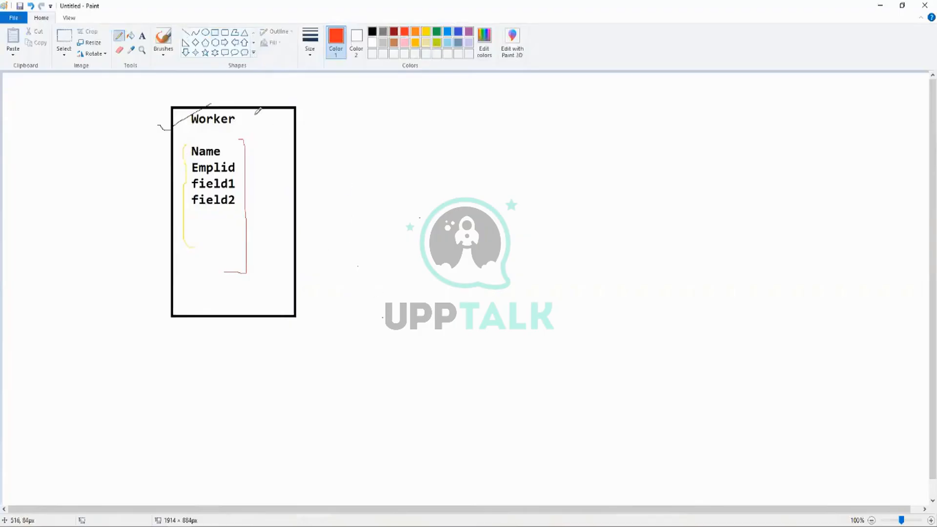
Circle the Worker heading in red and draw red arrows pointing to the field list and to the heading
{"action": "mouse_move", "coordinate": [255, 104]}
{"action": "left_mouse_down"}
{"action": "mouse_move", "coordinate": [241, 92]}
{"action": "mouse_move", "coordinate": [191, 92]}
{"action": "mouse_move", "coordinate": [184, 127]}
{"action": "mouse_move", "coordinate": [234, 137]}
{"action": "mouse_move", "coordinate": [255, 108]}
{"action": "mouse_move", "coordinate": [229, 86]}
{"action": "left_mouse_up"}
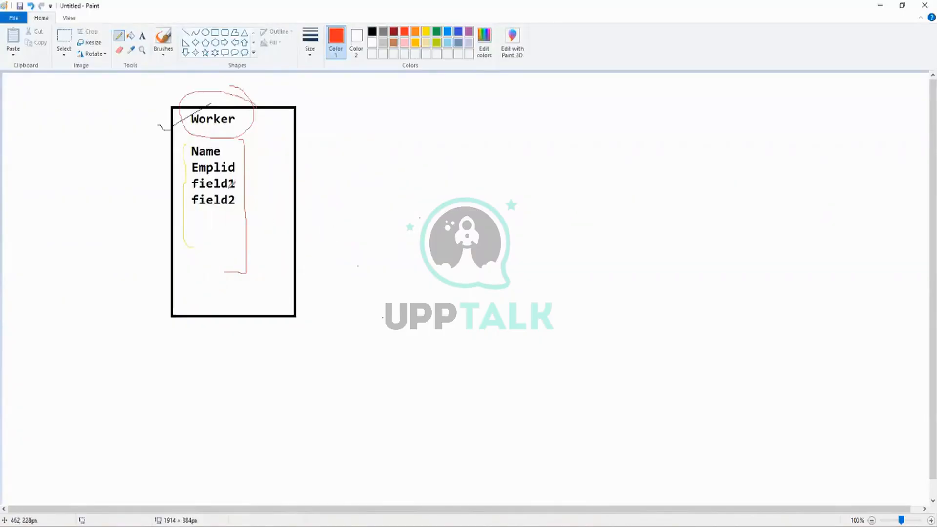
{"action": "mouse_move", "coordinate": [338, 195]}
{"action": "left_mouse_down"}
{"action": "mouse_move", "coordinate": [244, 193]}
{"action": "mouse_move", "coordinate": [257, 196]}
{"action": "left_mouse_up"}
{"action": "mouse_move", "coordinate": [240, 95]}
{"action": "left_mouse_down"}
{"action": "mouse_move", "coordinate": [250, 104]}
{"action": "mouse_move", "coordinate": [282, 77]}
{"action": "left_mouse_up"}
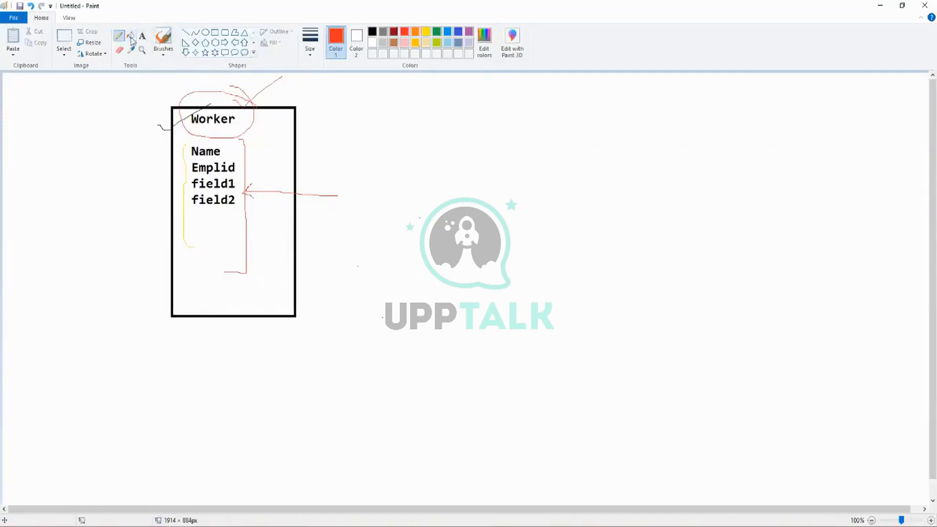
Draw a red rectangle about 220 × 139 px beside the Worker box and add the text "object: Worker" near its upper edge
{"action": "left_click", "coordinate": [215, 33]}
{"action": "left_click_drag", "start_coordinate": [432, 133], "coordinate": [540, 213]}
{"action": "left_click", "coordinate": [142, 36]}
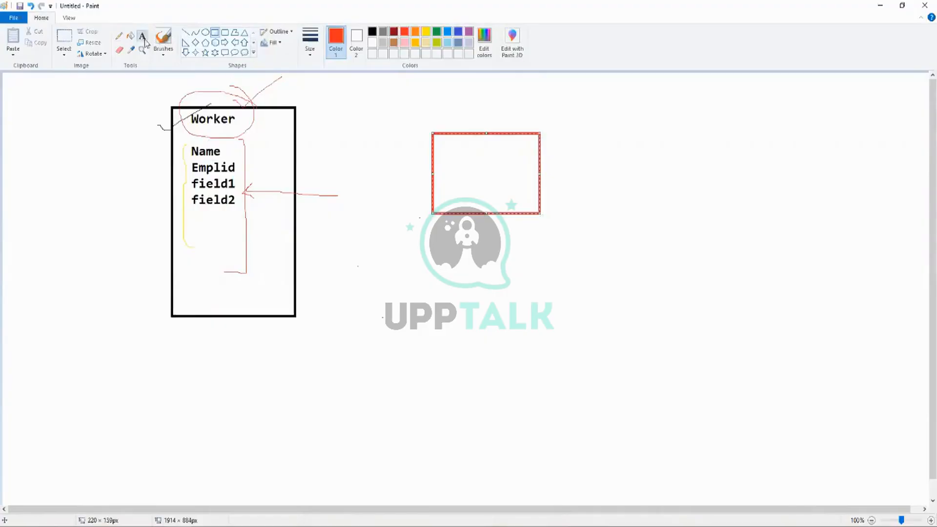
{"action": "left_click", "coordinate": [449, 147]}
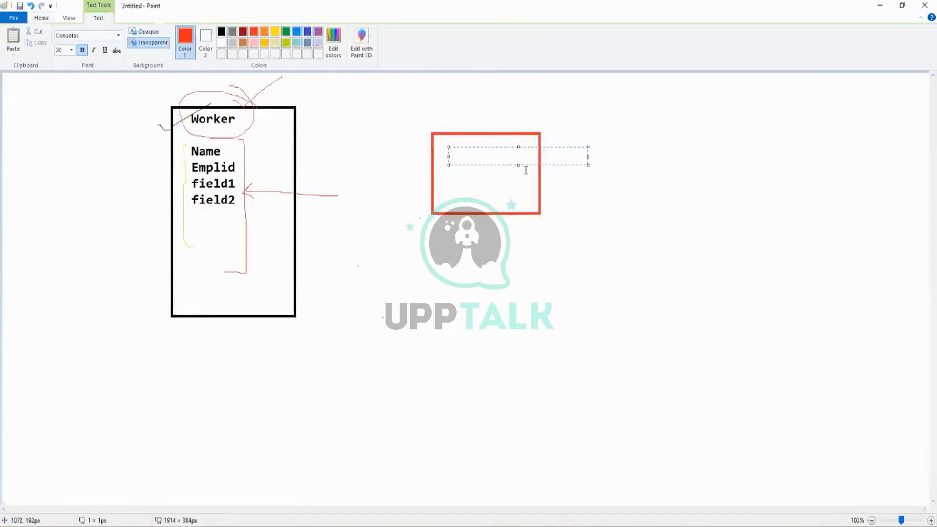
{"action": "type", "text": "object: Wor"}
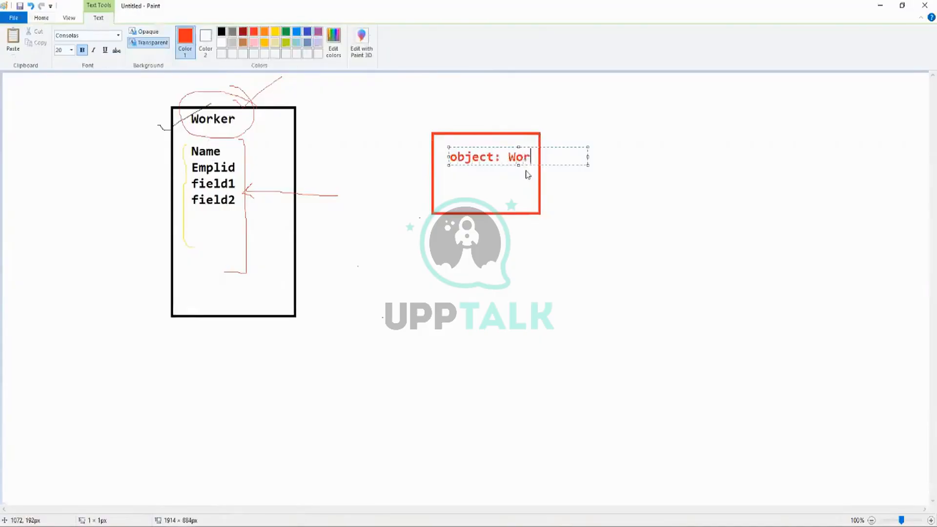
{"action": "type", "text": "ker"}
Add the red text Calc1 below "object: Worker" in the new rectangle
{"action": "left_click", "coordinate": [466, 185]}
{"action": "left_click", "coordinate": [451, 186]}
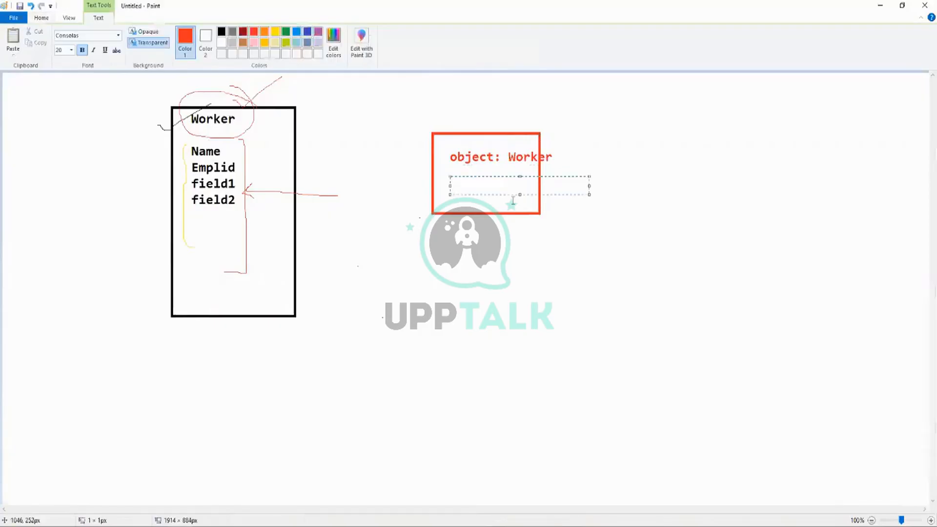
{"action": "type", "text": "Calc1"}
{"action": "left_click", "coordinate": [508, 273]}
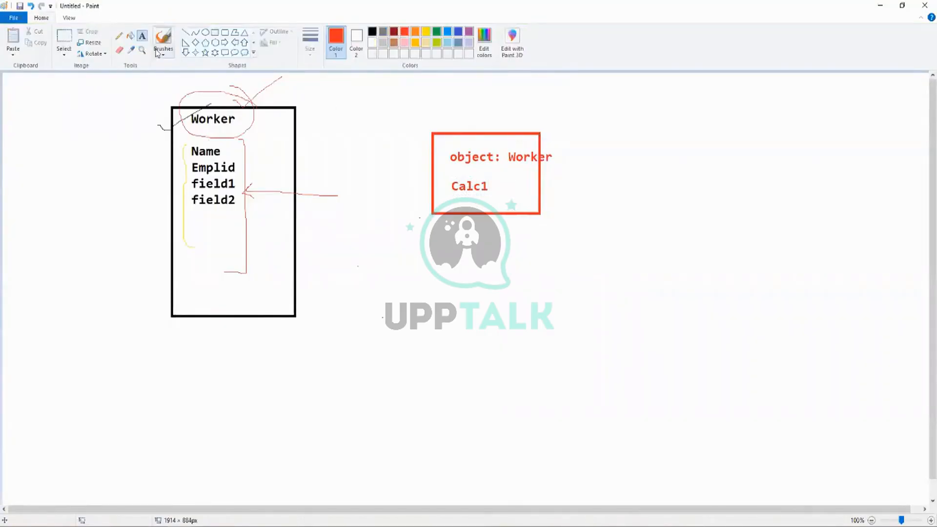
Add calc1 in red below field2 in the Worker box, leaving a small gap
{"action": "left_click", "coordinate": [198, 225]}
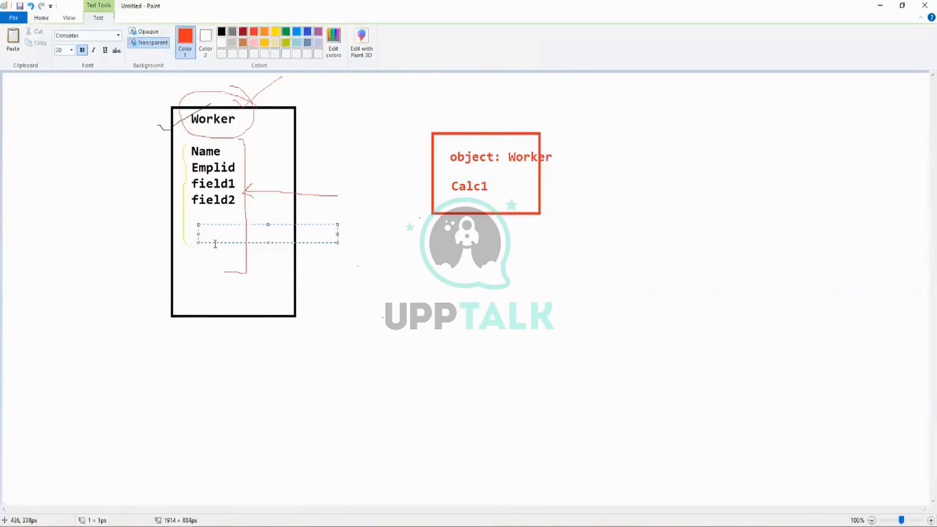
{"action": "type", "text": "calc1"}
{"action": "key", "text": "Return"}
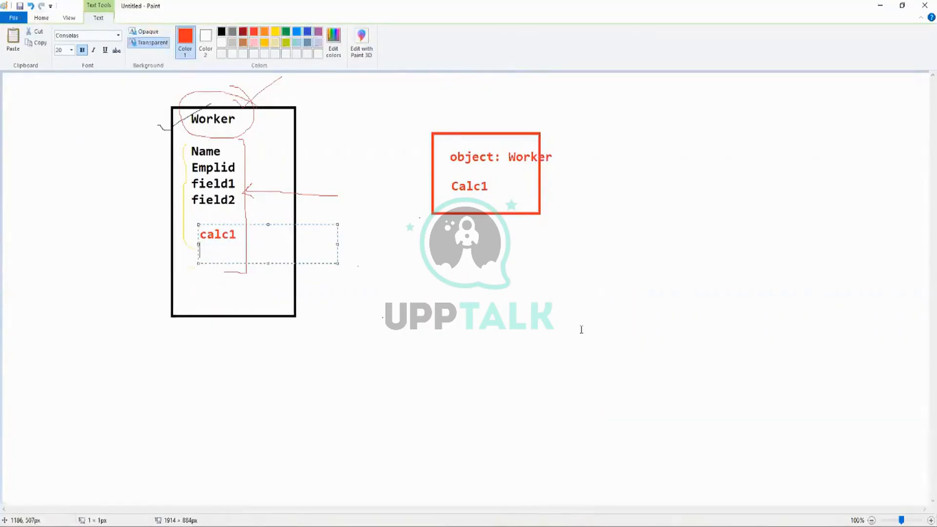
{"action": "left_click", "coordinate": [500, 327]}
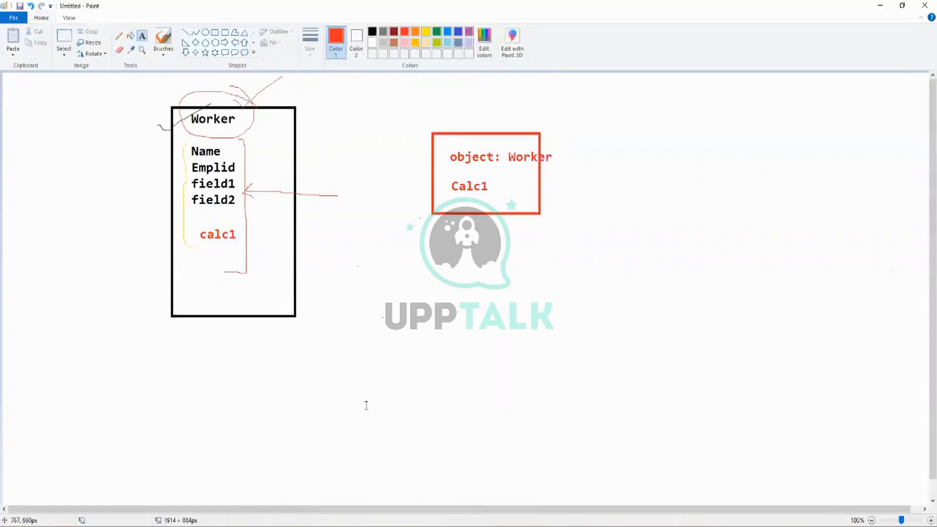
Switch to the CR_Test1 report in Workday, duplicate its tab, and open the report definition in the original tab
{"action": "left_click", "coordinate": [127, 526]}
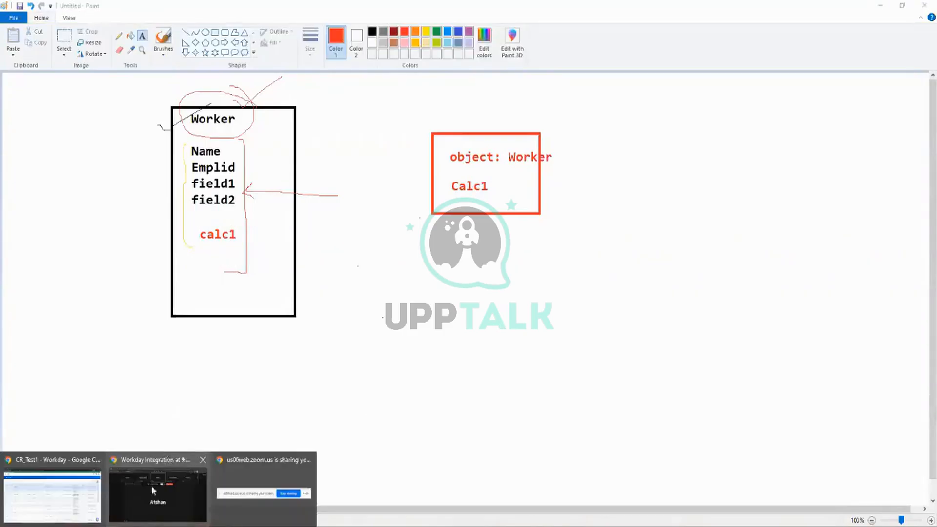
{"action": "left_click", "coordinate": [66, 496]}
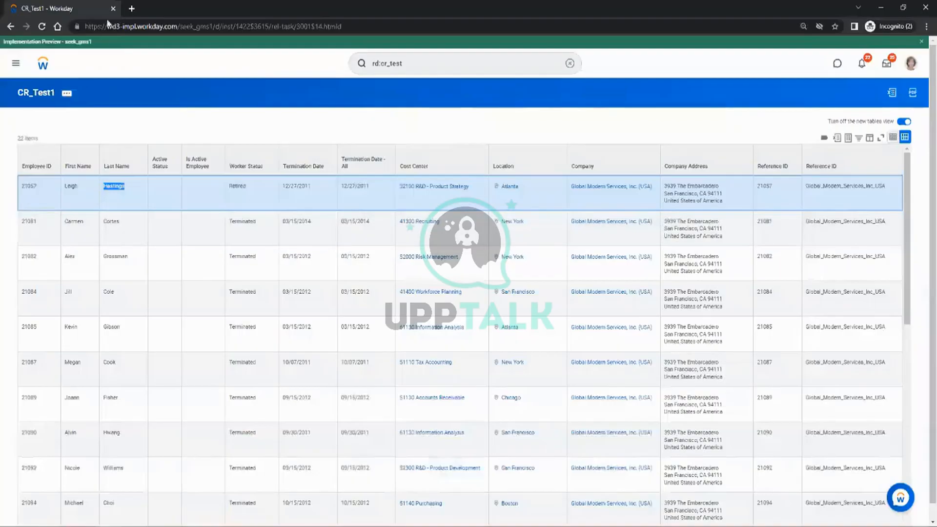
{"action": "right_click", "coordinate": [86, 10]}
{"action": "left_click", "coordinate": [112, 91]}
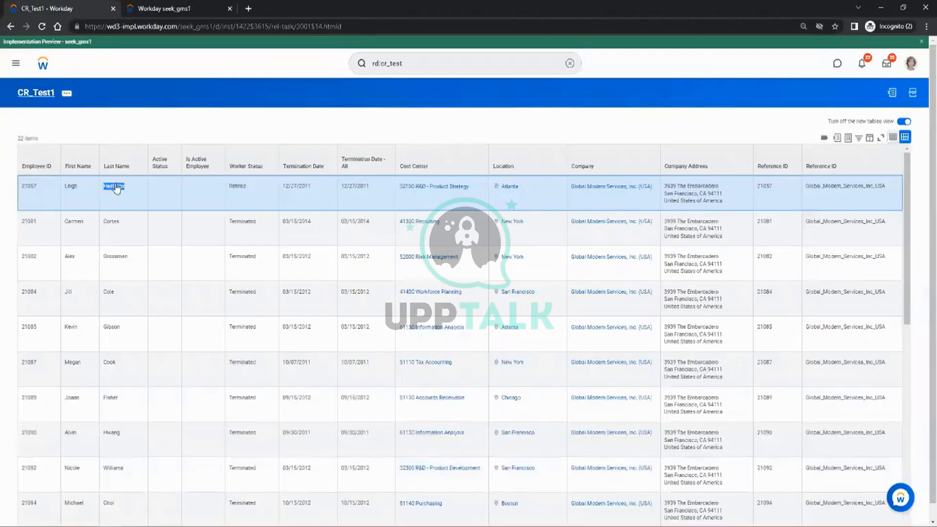
{"action": "left_click", "coordinate": [116, 192]}
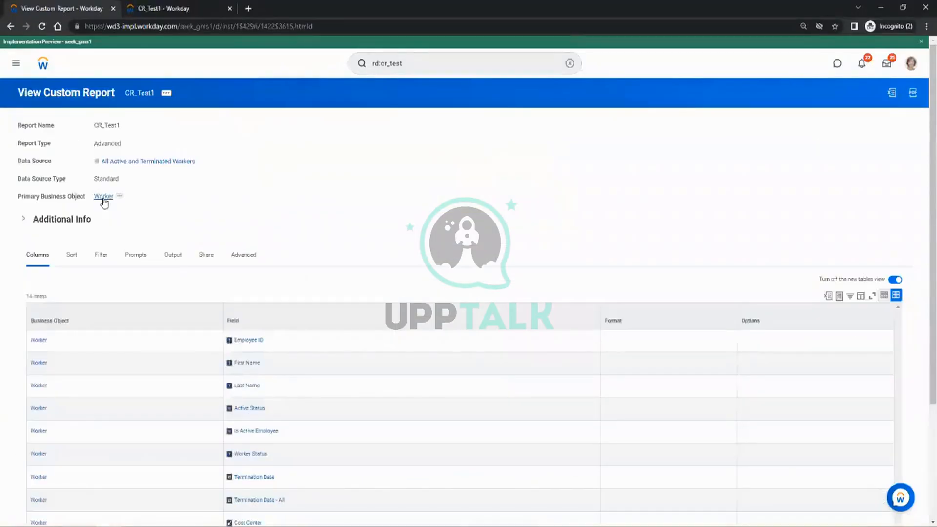
Open the report's primary business object Worker in a separate tab and return to the CR_Test1 output
{"action": "left_click", "coordinate": [105, 200]}
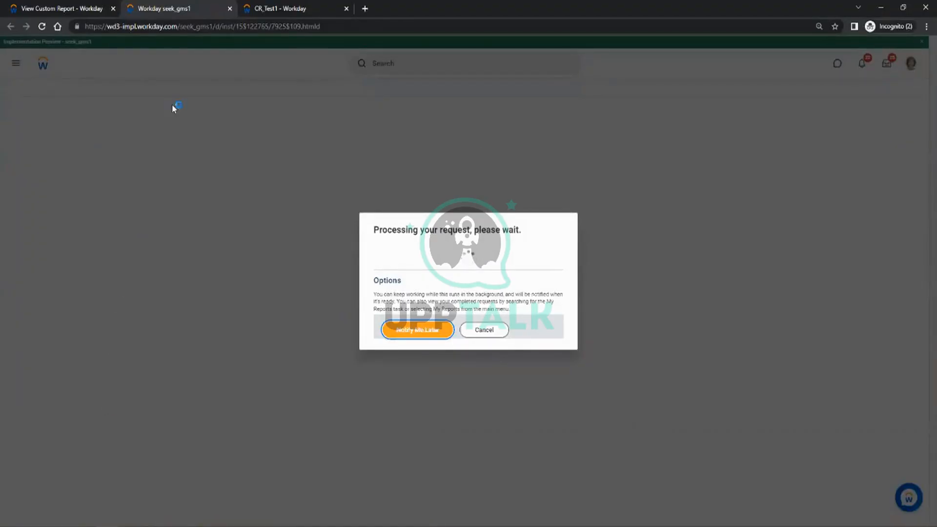
{"action": "left_click", "coordinate": [278, 8]}
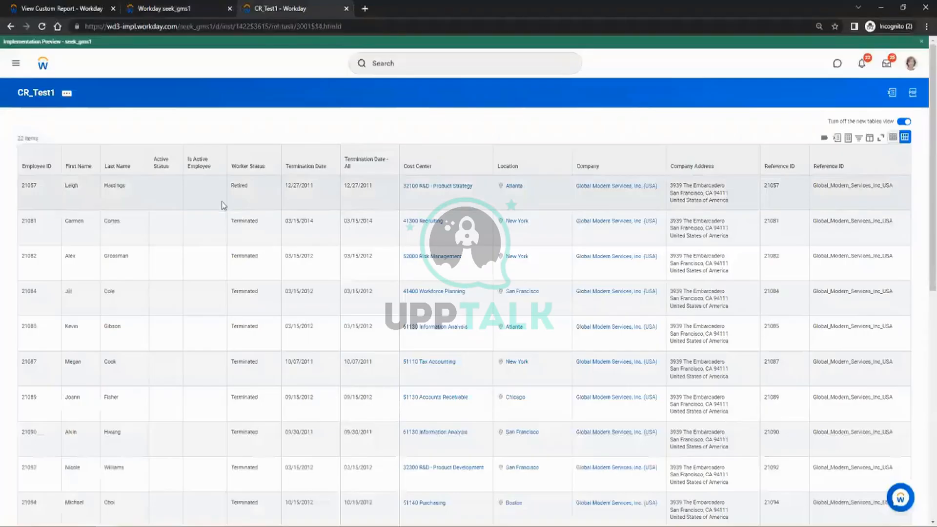
{"action": "left_click", "coordinate": [62, 7]}
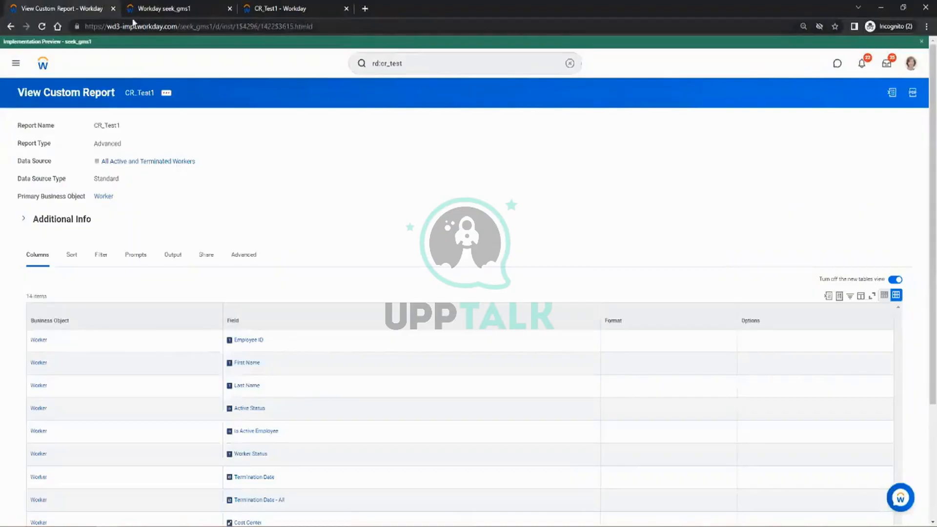
{"action": "left_click", "coordinate": [165, 10]}
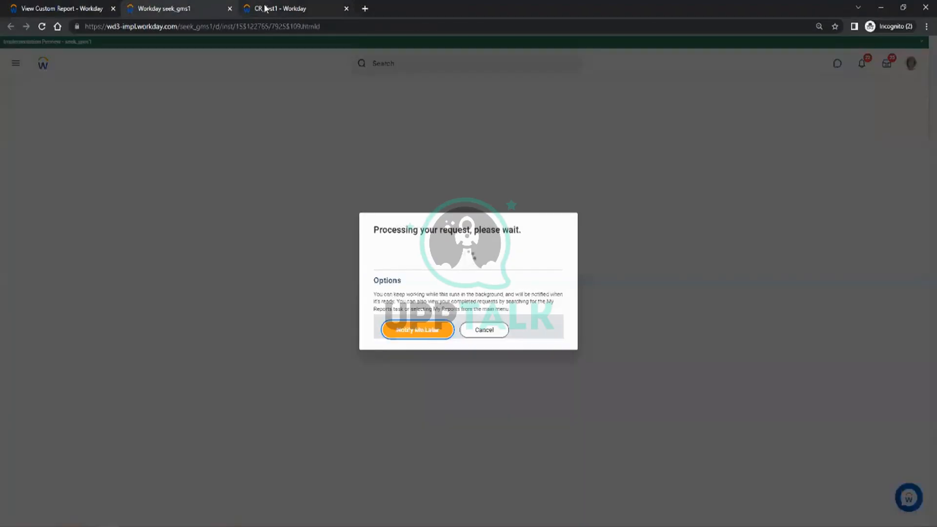
{"action": "left_click", "coordinate": [248, 9]}
Search for "create calc field" and open the Create Calculated Field task
{"action": "left_click", "coordinate": [417, 64]}
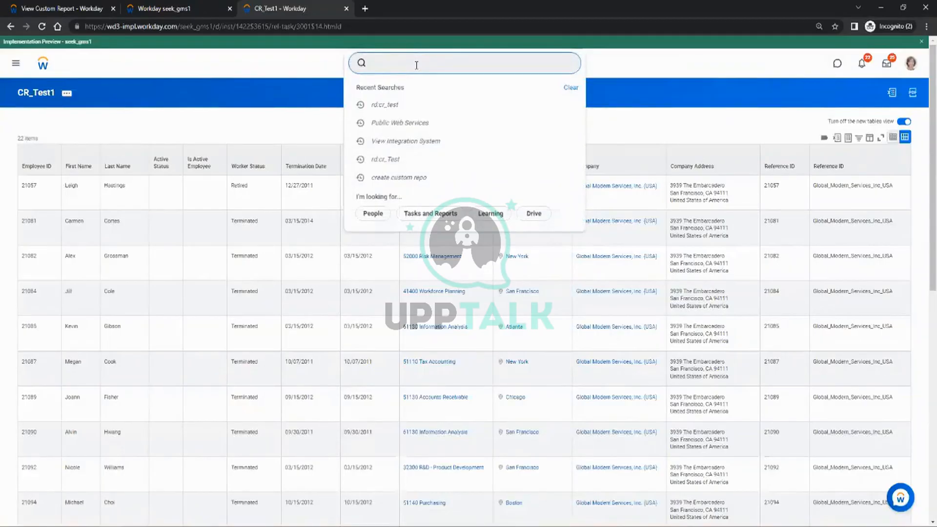
{"action": "type", "text": "create calc fie"}
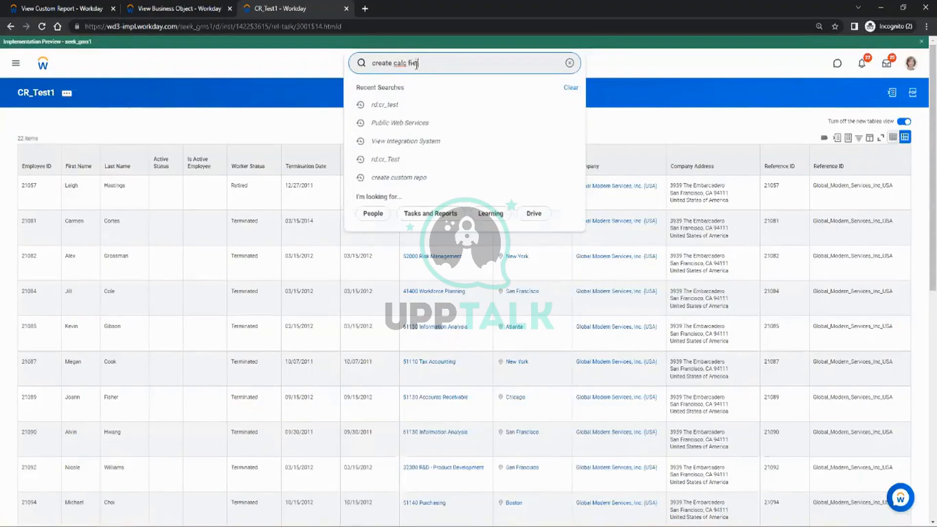
{"action": "type", "text": "ld"}
{"action": "key", "text": "Return"}
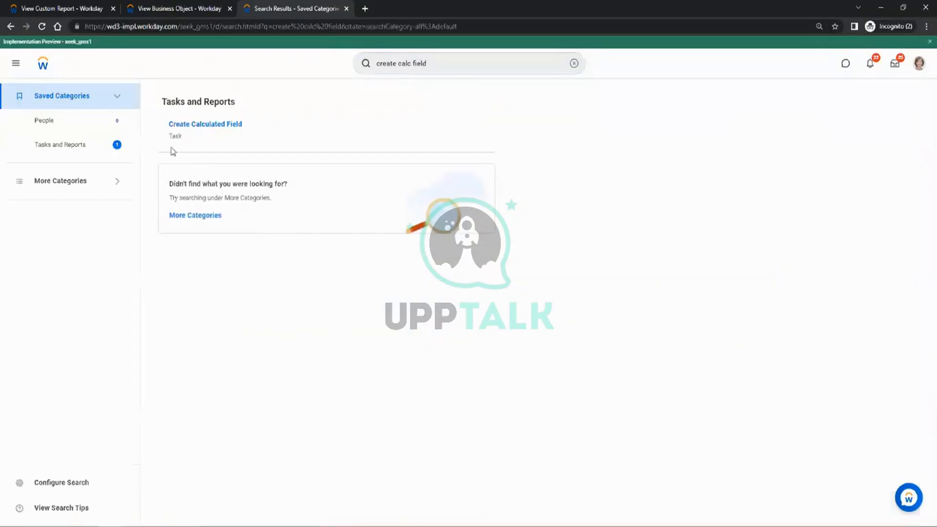
{"action": "left_click", "coordinate": [193, 125]}
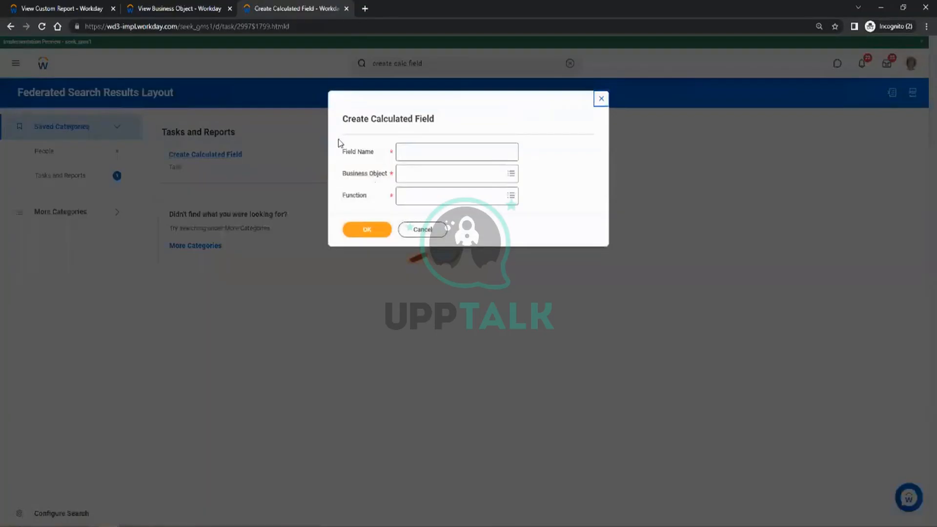
Name the calculated field CF_Test1 and choose Worker as its business object
{"action": "left_click", "coordinate": [409, 151]}
{"action": "left_click", "coordinate": [411, 151]}
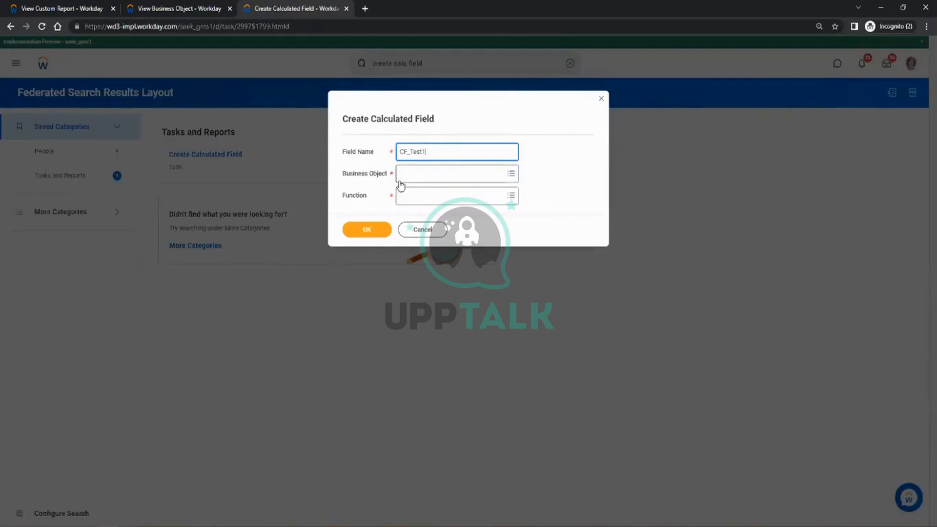
{"action": "left_click", "coordinate": [410, 173]}
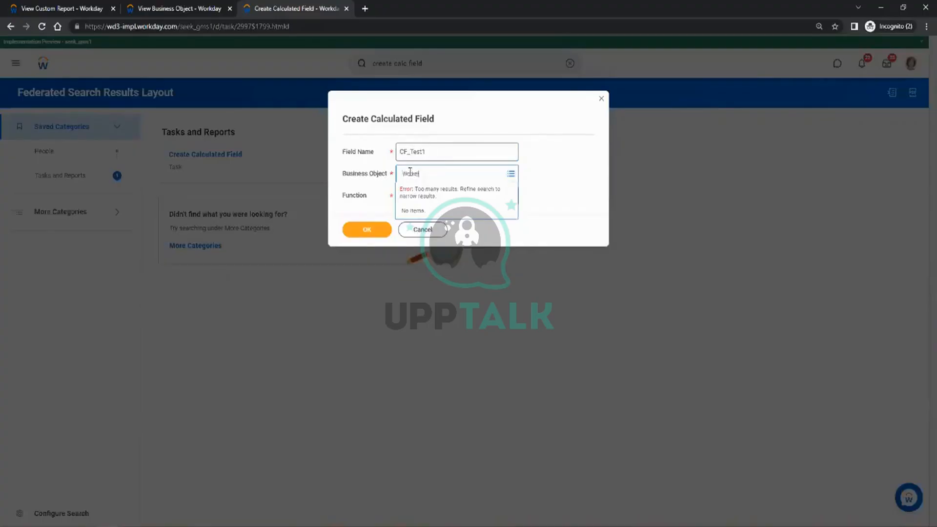
{"action": "key", "text": "Return"}
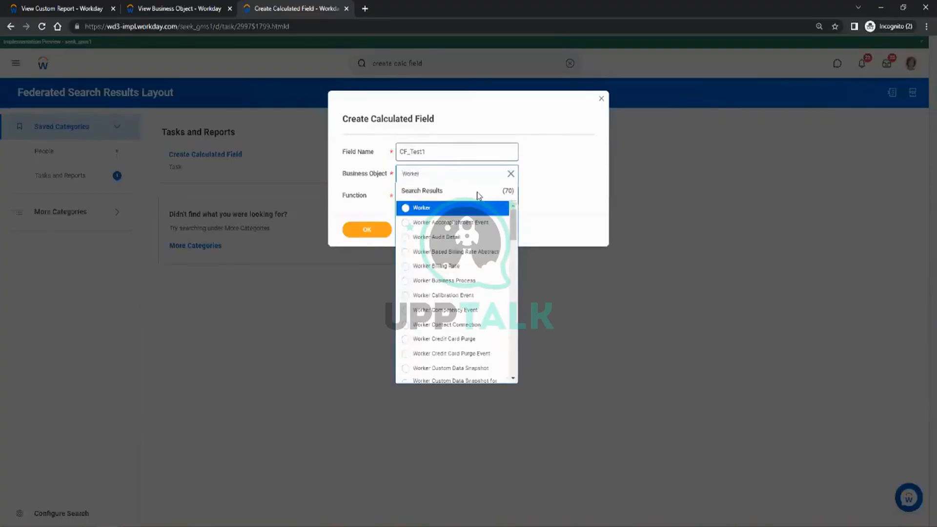
{"action": "left_click", "coordinate": [447, 208]}
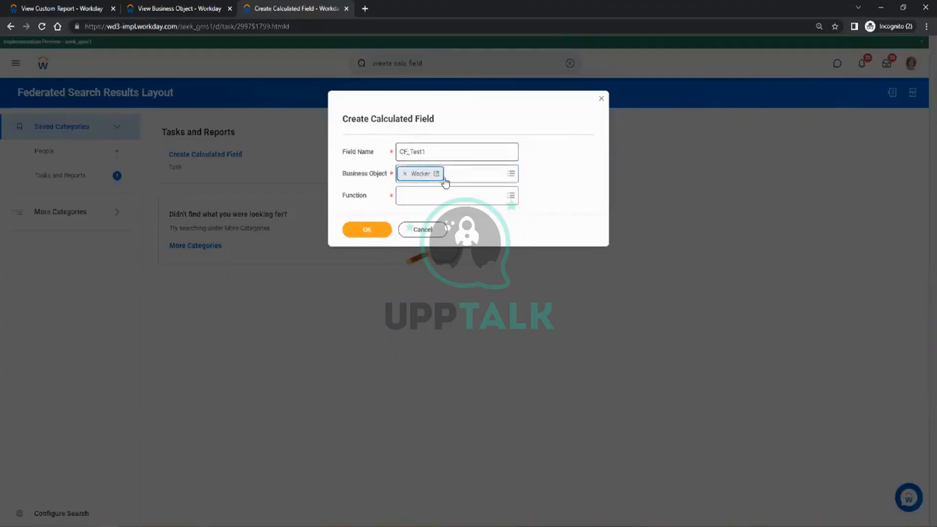
Examine the primary business object and column fields in the CR_Test1 definition, and glance at the Worker business object page
{"action": "left_click", "coordinate": [47, 8]}
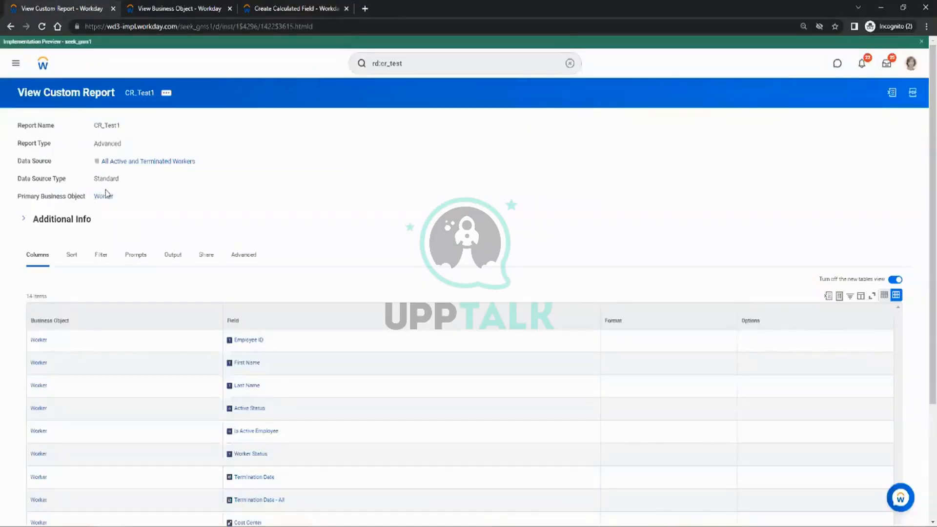
{"action": "left_click_drag", "start_coordinate": [94, 195], "coordinate": [188, 203]}
{"action": "left_click", "coordinate": [149, 262]}
{"action": "scroll", "coordinate": [133, 339], "scroll_direction": "down", "scroll_amount": 3}
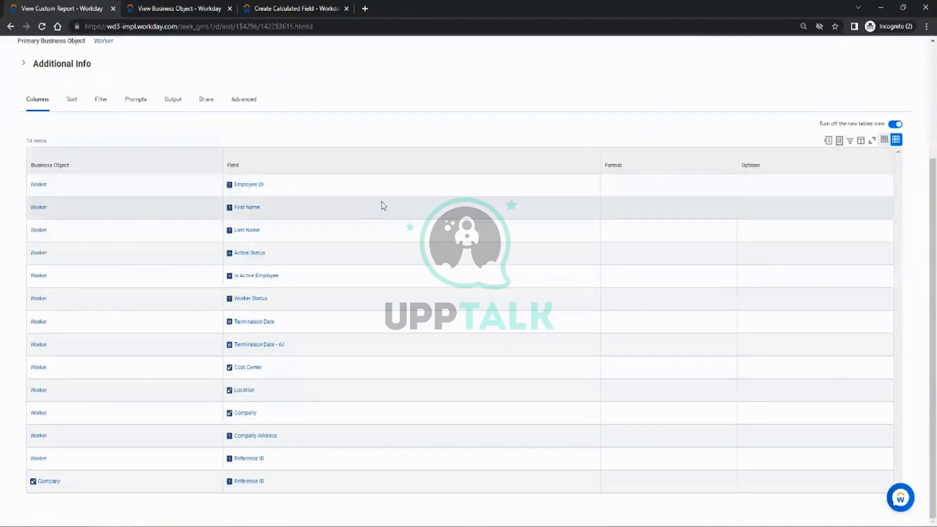
{"action": "scroll", "coordinate": [365, 136], "scroll_direction": "up", "scroll_amount": 3}
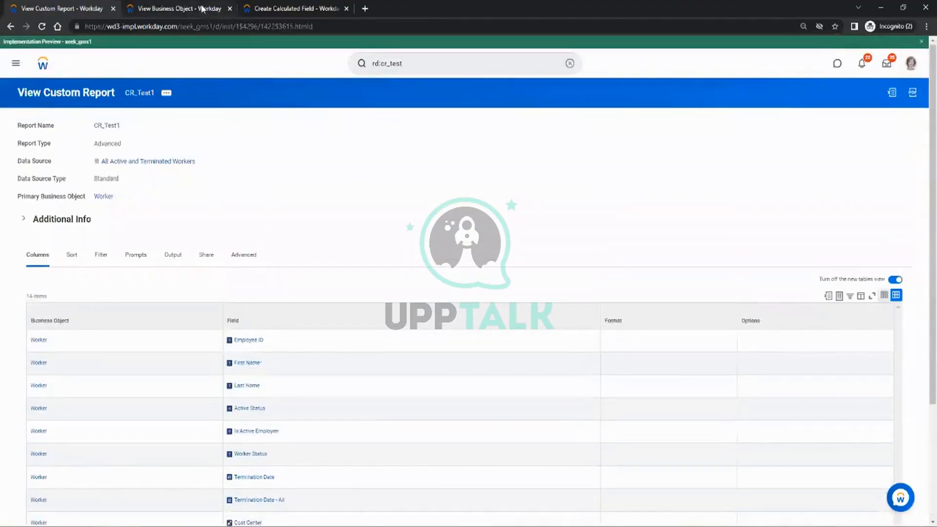
{"action": "left_click", "coordinate": [204, 8]}
Change the business object of calculated field CF_Test1 to Supplier
{"action": "left_click", "coordinate": [277, 8]}
{"action": "left_click", "coordinate": [405, 174]}
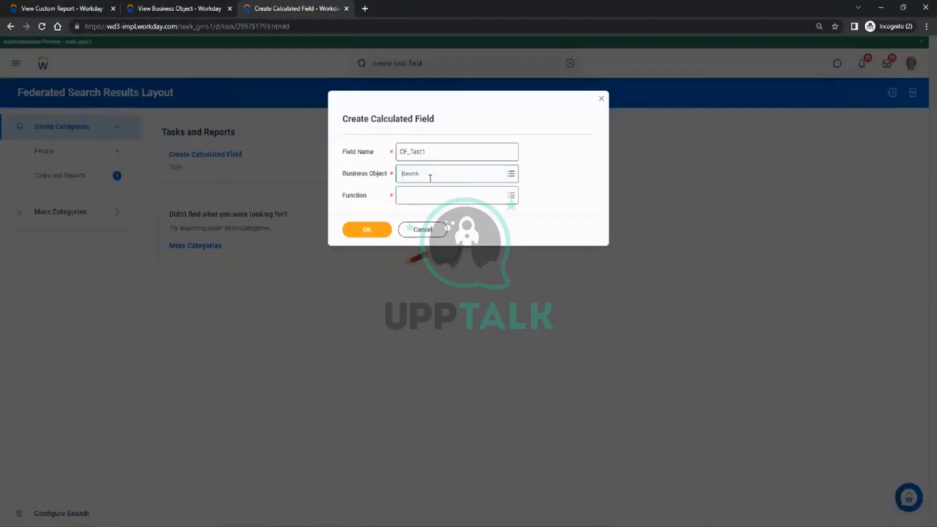
{"action": "type", "text": "supplier"}
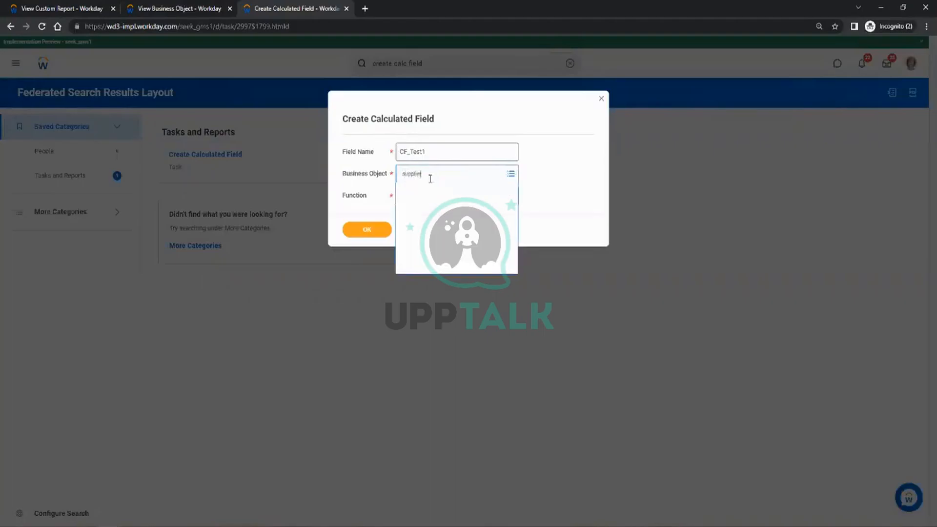
{"action": "left_click", "coordinate": [428, 207]}
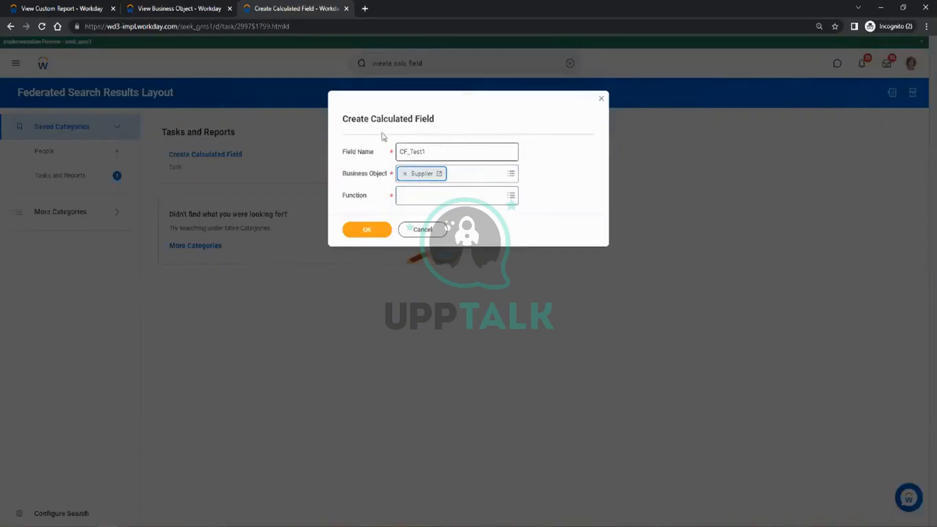
Try Global as the business object of calculated field CF_Test1 in place of Supplier, and clear the selection
{"action": "left_click", "coordinate": [42, 6]}
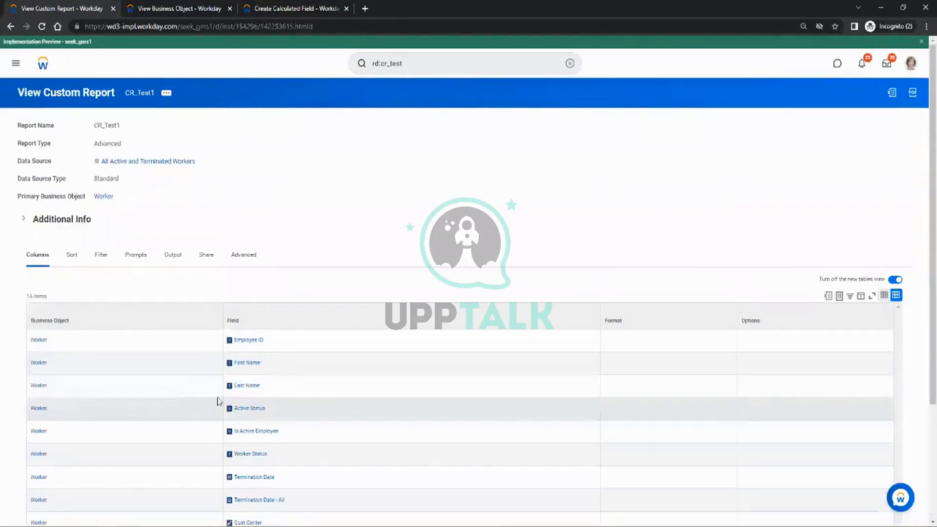
{"action": "left_click", "coordinate": [308, 8]}
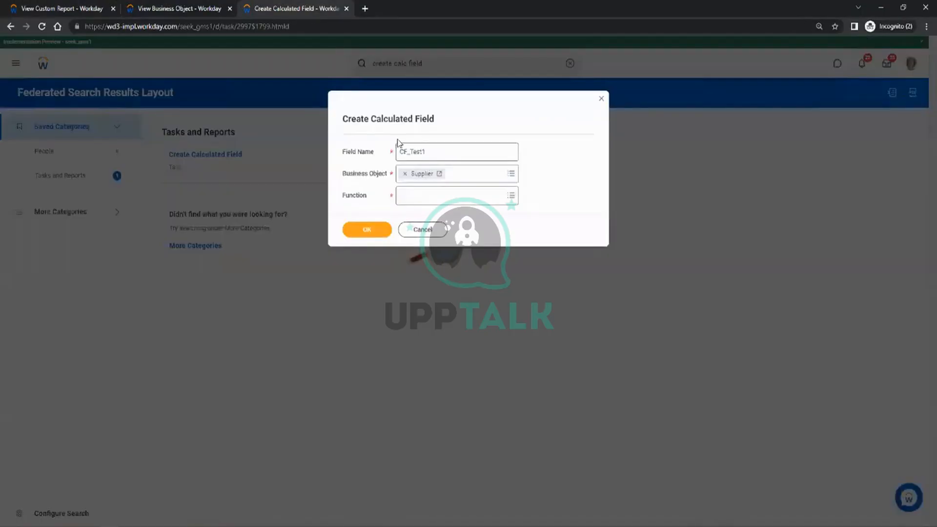
{"action": "left_click", "coordinate": [405, 174]}
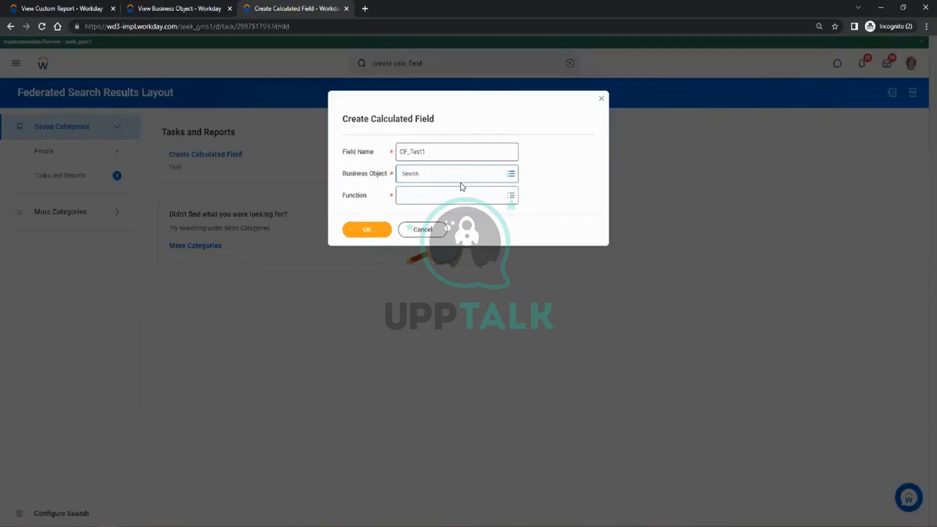
{"action": "type", "text": "global"}
{"action": "key", "text": "Return"}
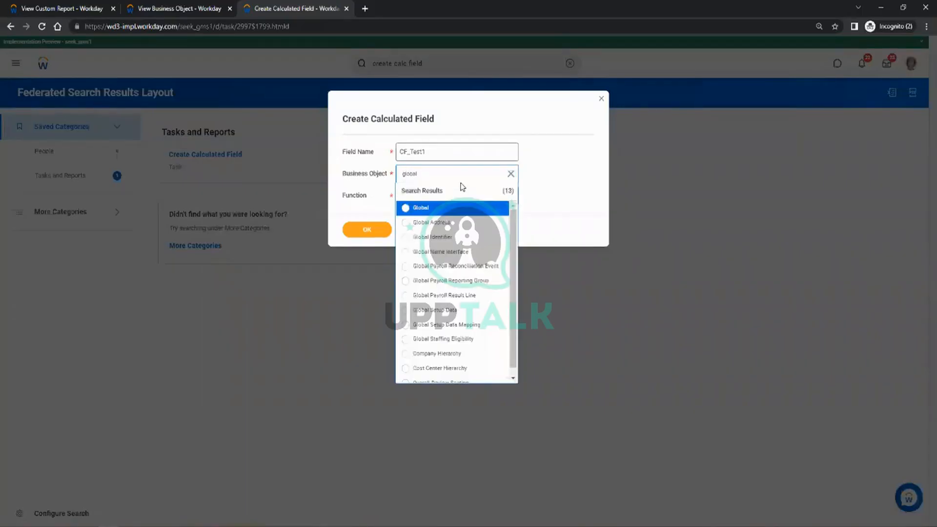
{"action": "left_click", "coordinate": [429, 208]}
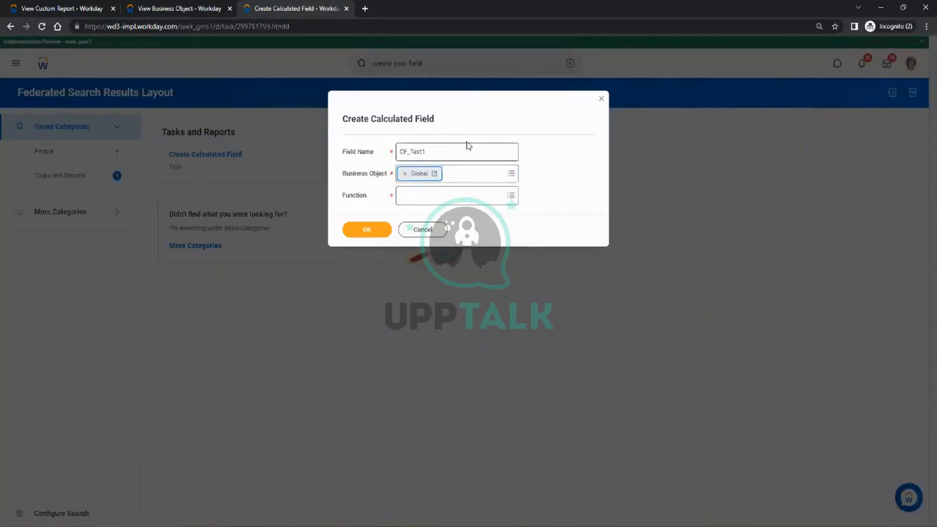
{"action": "left_click", "coordinate": [406, 176]}
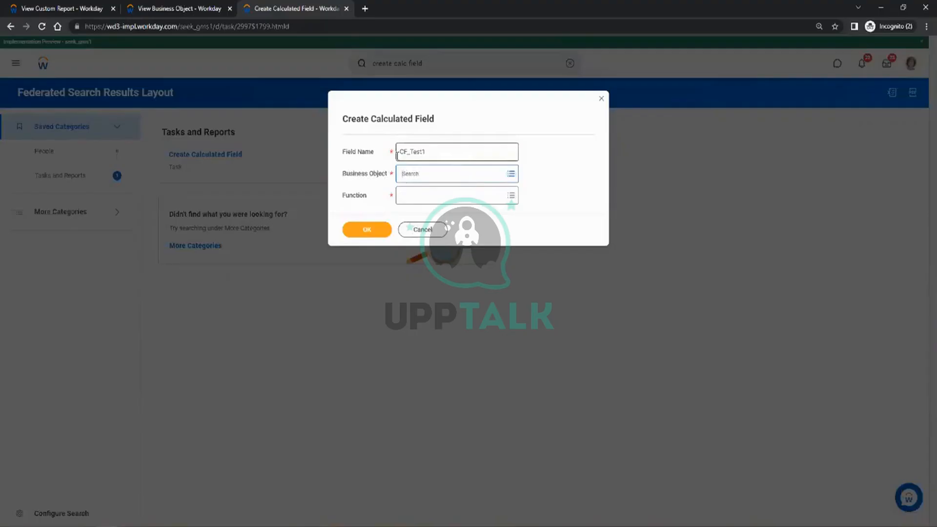
Review the primary business object of the CR_Test1 report and the field list of the Worker business object
{"action": "left_click", "coordinate": [93, 8]}
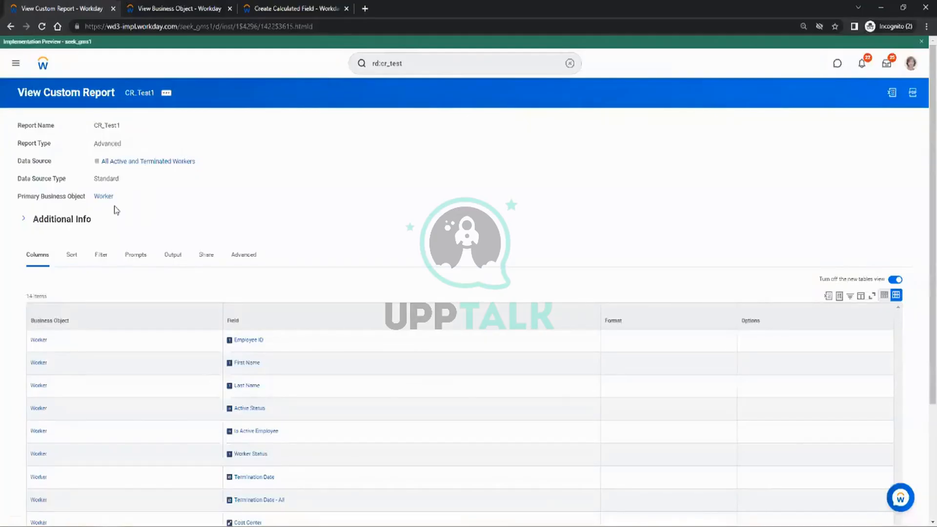
{"action": "mouse_move", "coordinate": [121, 199]}
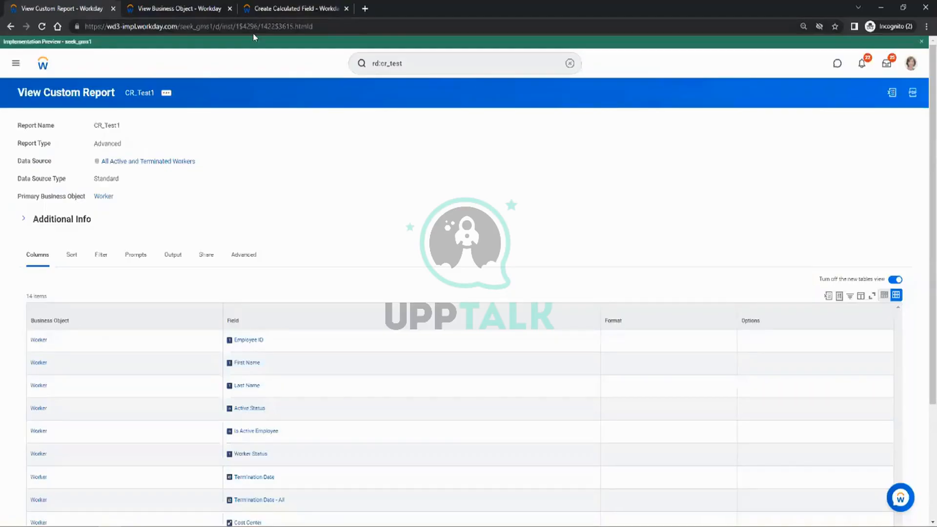
{"action": "left_click", "coordinate": [190, 9]}
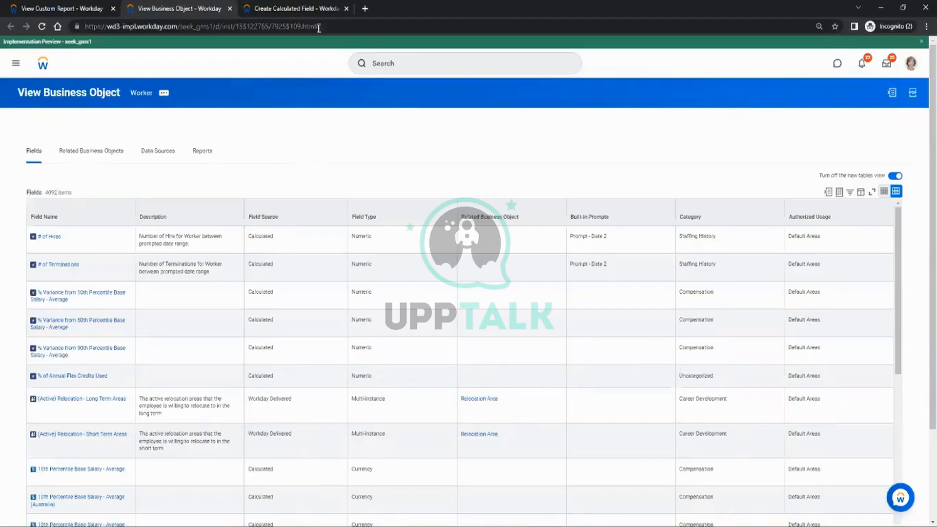
{"action": "left_click", "coordinate": [317, 9]}
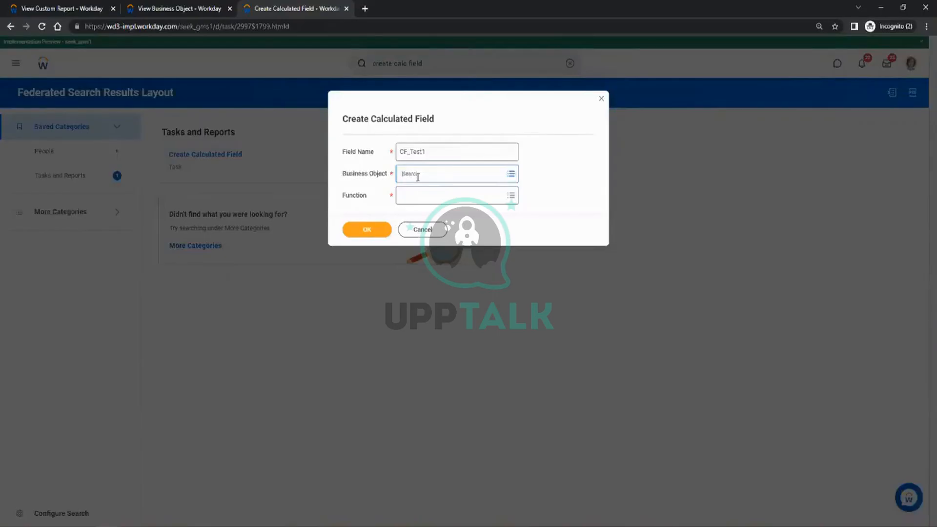
Examine the number of fields on the Worker business object and compare its calculated and Workday-delivered field sources
{"action": "left_click", "coordinate": [190, 6]}
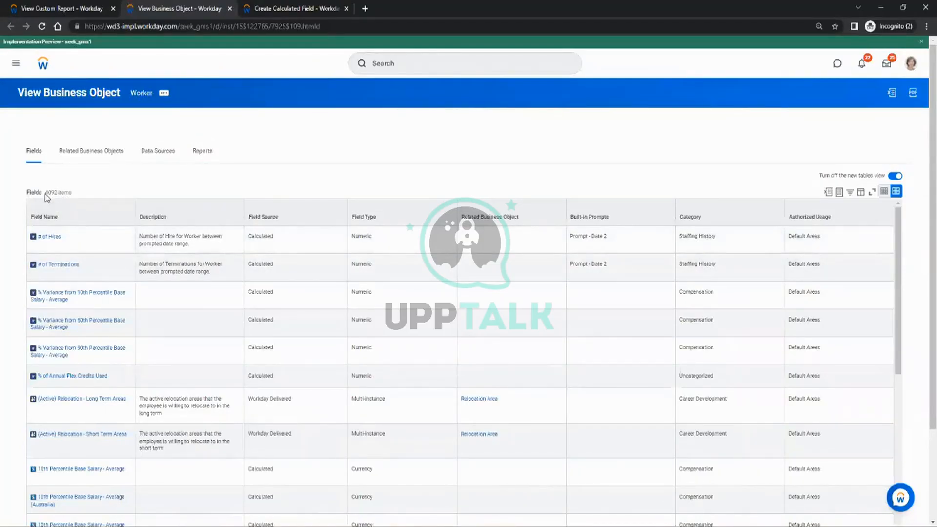
{"action": "left_click_drag", "start_coordinate": [47, 193], "coordinate": [72, 193]}
{"action": "scroll", "coordinate": [292, 188], "scroll_direction": "down", "scroll_amount": 1}
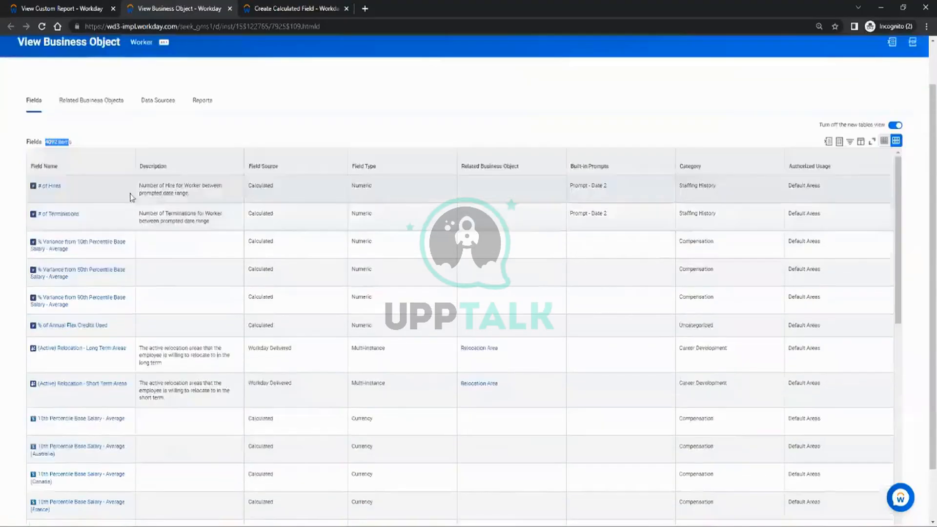
{"action": "double_click", "coordinate": [254, 186]}
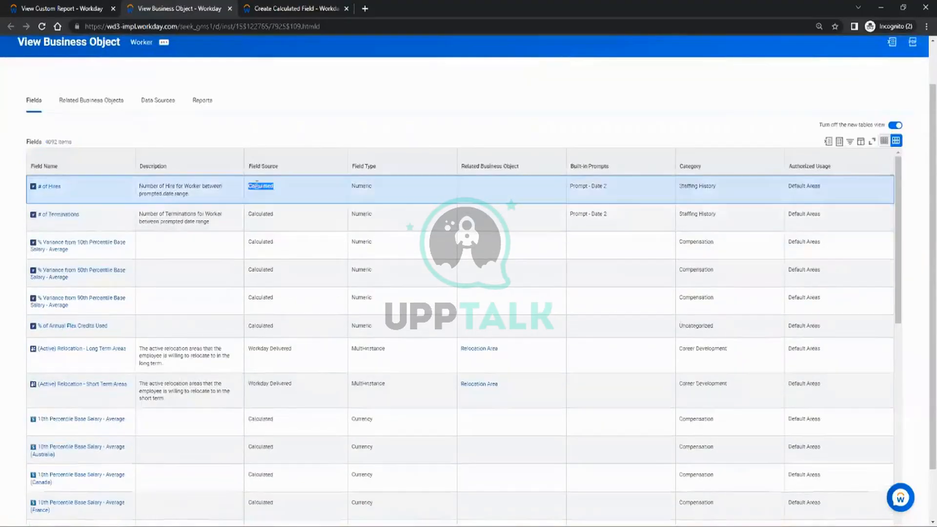
{"action": "left_click", "coordinate": [261, 213]}
{"action": "double_click", "coordinate": [261, 213]}
{"action": "left_click", "coordinate": [261, 239]}
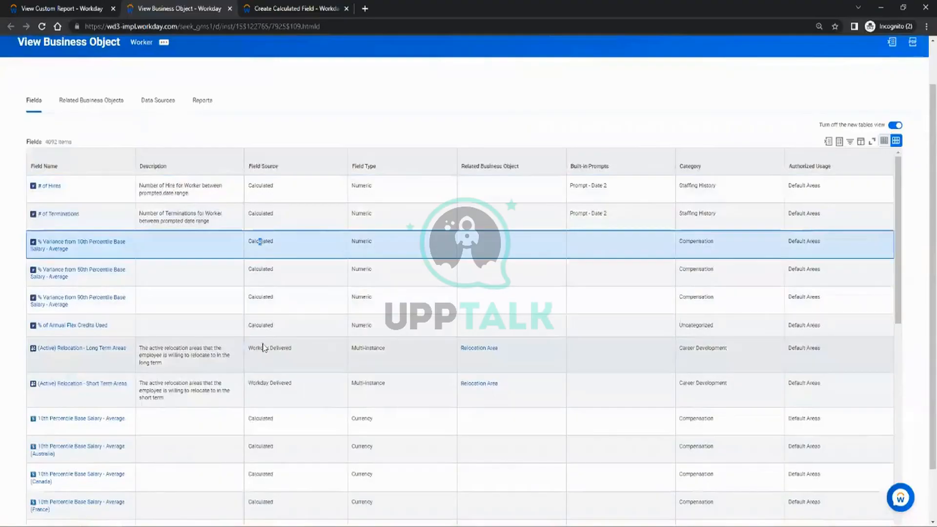
{"action": "double_click", "coordinate": [264, 349]}
{"action": "scroll", "coordinate": [264, 350], "scroll_direction": "down", "scroll_amount": 5}
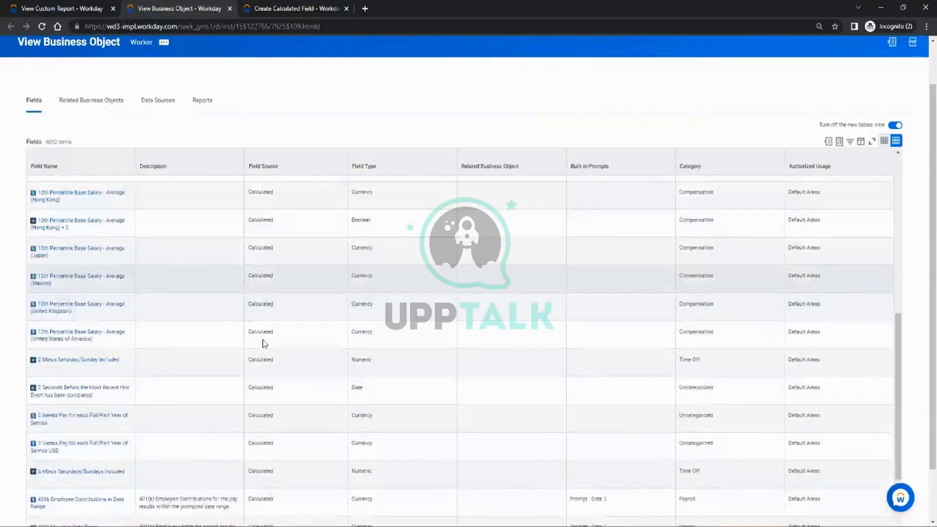
{"action": "scroll", "coordinate": [266, 342], "scroll_direction": "down", "scroll_amount": 1}
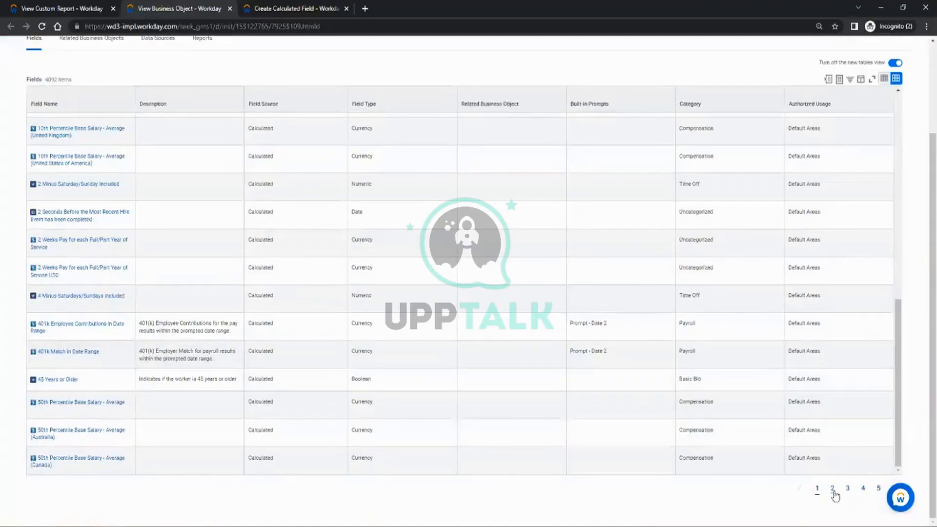
Browse pages 2 to 4 of the Worker business object's field list and check the total item count
{"action": "left_click", "coordinate": [833, 489]}
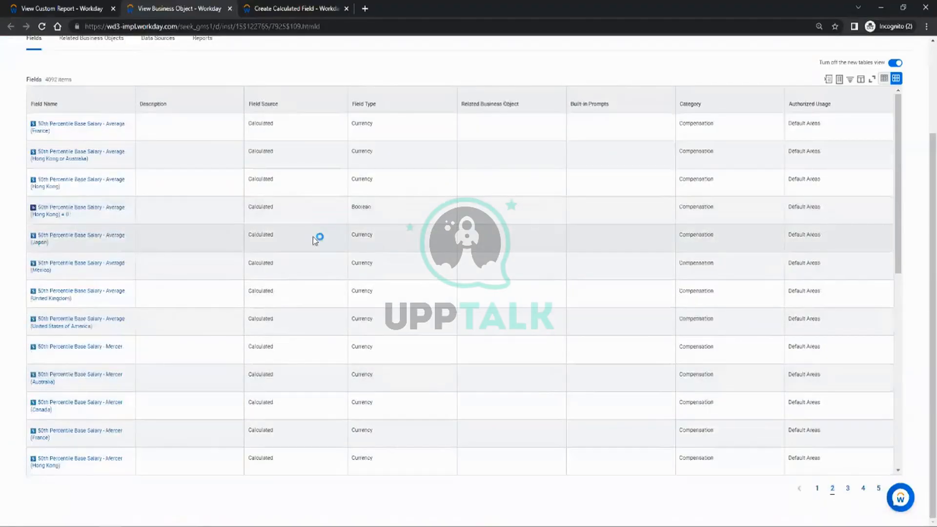
{"action": "scroll", "coordinate": [318, 237], "scroll_direction": "down", "scroll_amount": 6}
{"action": "left_click", "coordinate": [848, 489]}
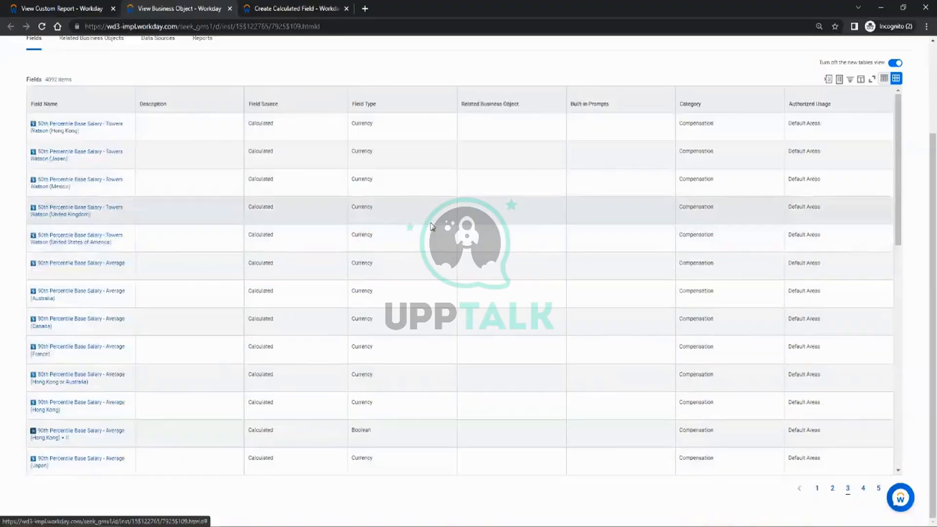
{"action": "scroll", "coordinate": [403, 233], "scroll_direction": "down", "scroll_amount": 10}
{"action": "scroll", "coordinate": [402, 233], "scroll_direction": "down", "scroll_amount": 8}
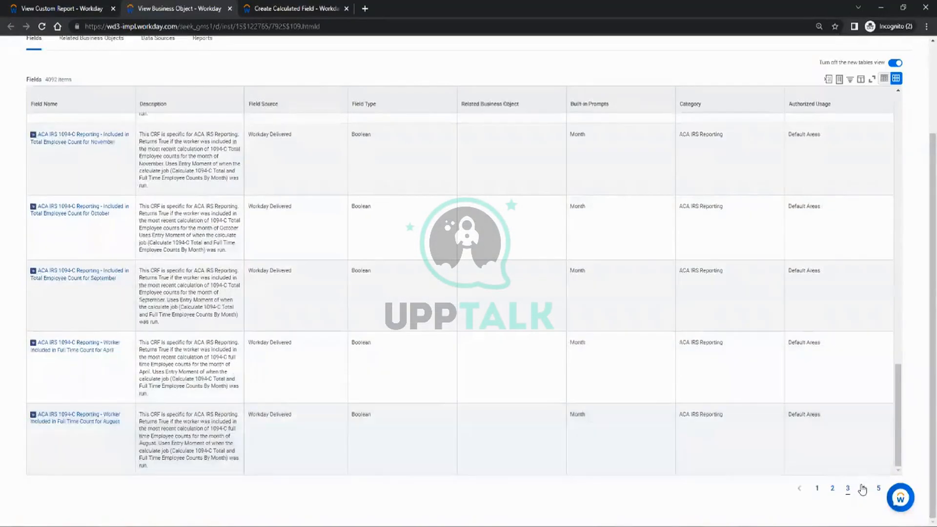
{"action": "left_click", "coordinate": [863, 489]}
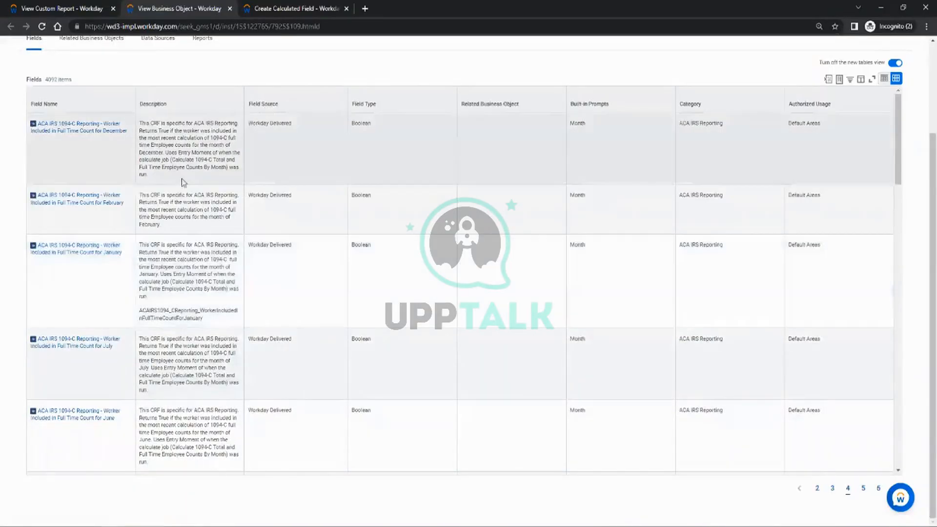
{"action": "scroll", "coordinate": [63, 194], "scroll_direction": "up", "scroll_amount": 3}
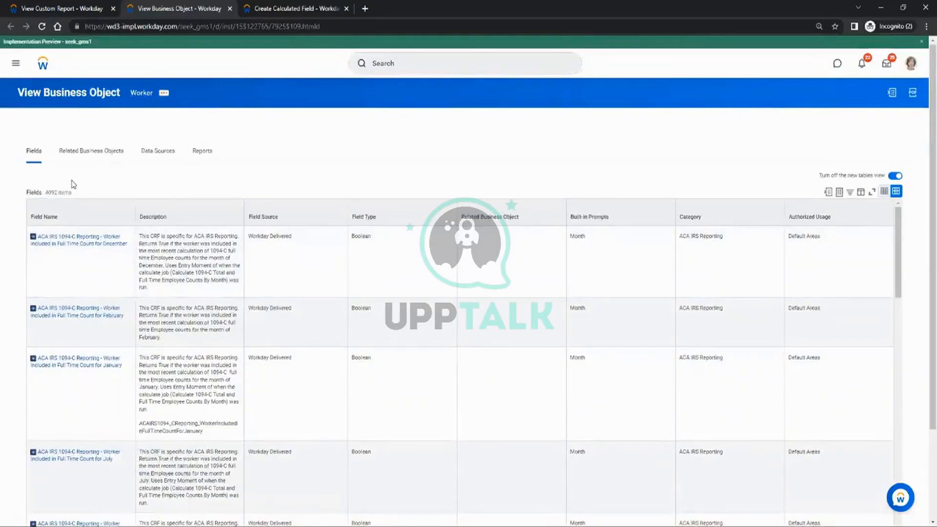
{"action": "left_click_drag", "start_coordinate": [45, 193], "coordinate": [64, 193]}
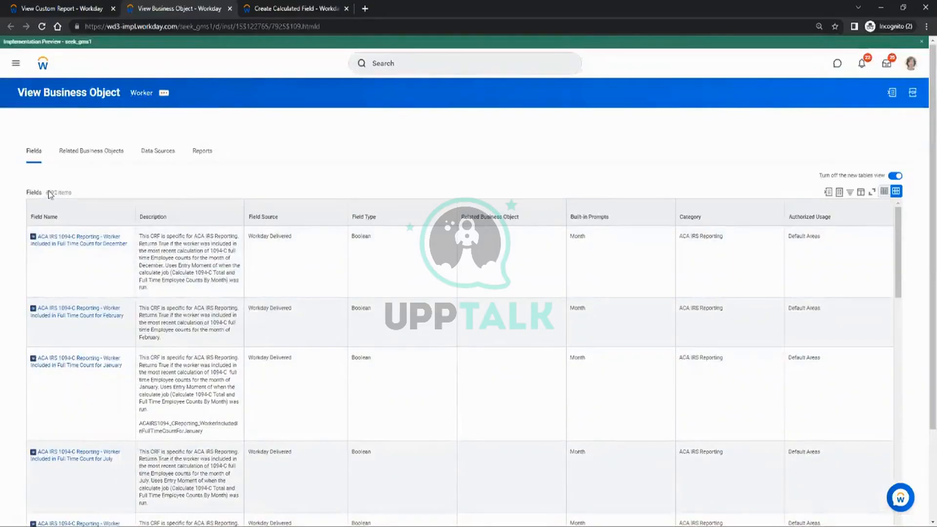
{"action": "left_click", "coordinate": [171, 181]}
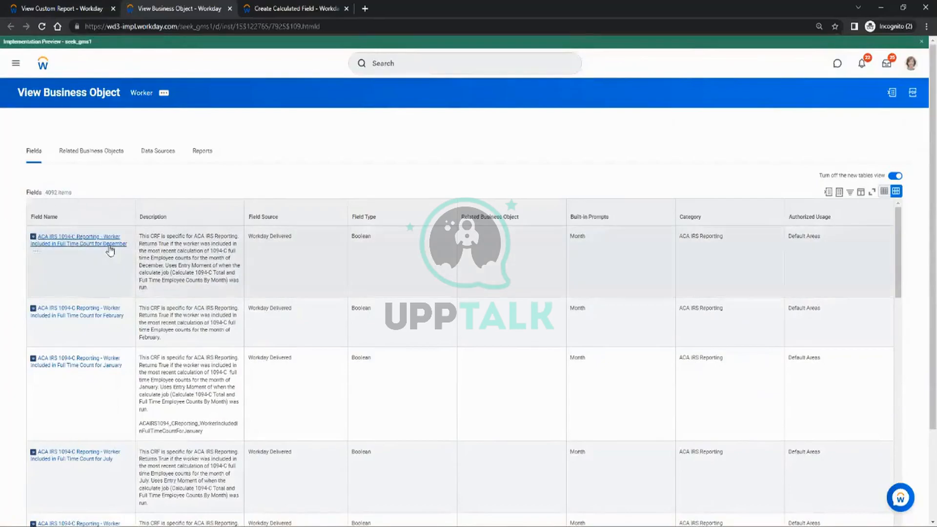
{"action": "scroll", "coordinate": [247, 178], "scroll_direction": "down", "scroll_amount": 2}
{"action": "scroll", "coordinate": [248, 178], "scroll_direction": "up", "scroll_amount": 3}
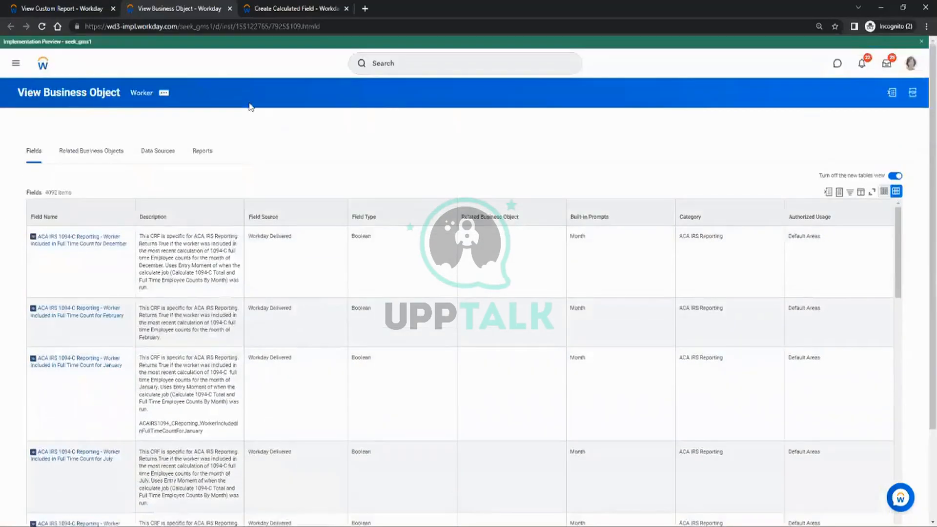
Set the business object of calculated field CF_Test1 to Worker
{"action": "left_click", "coordinate": [286, 9]}
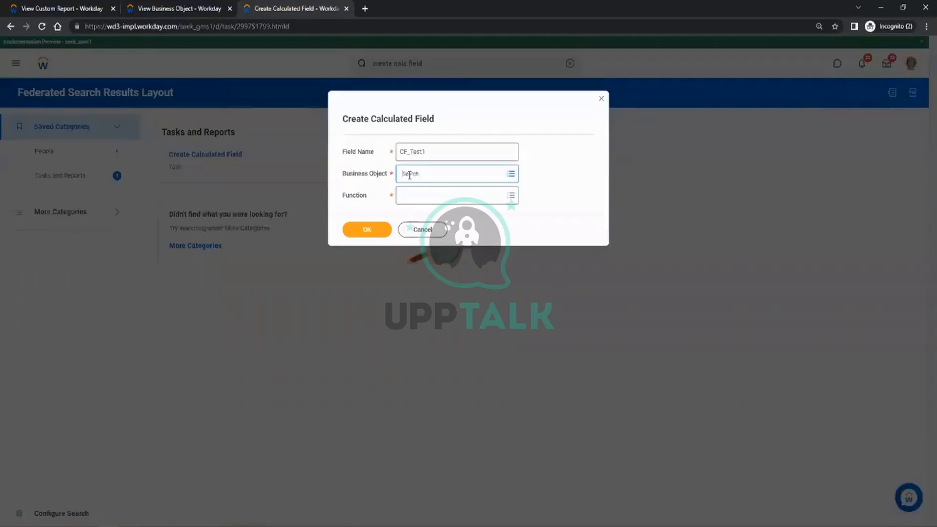
{"action": "left_click", "coordinate": [73, 9]}
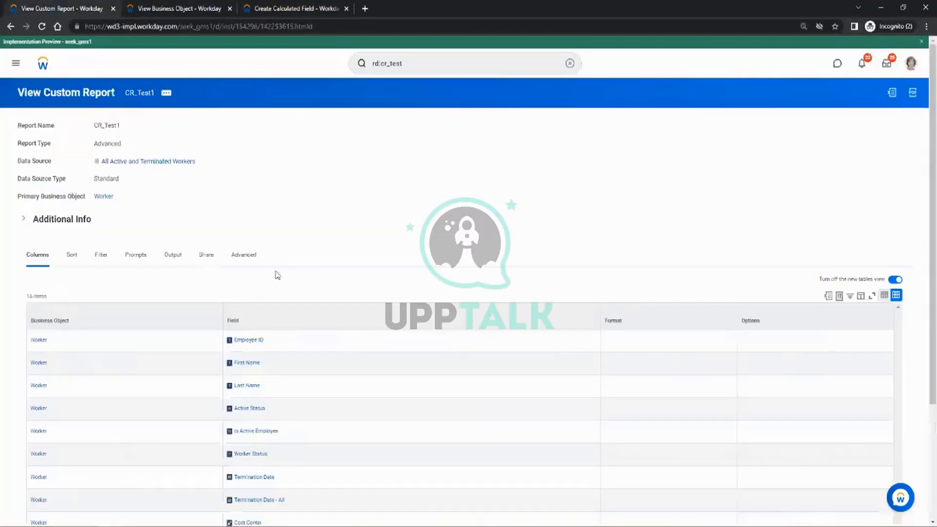
{"action": "left_click", "coordinate": [262, 8]}
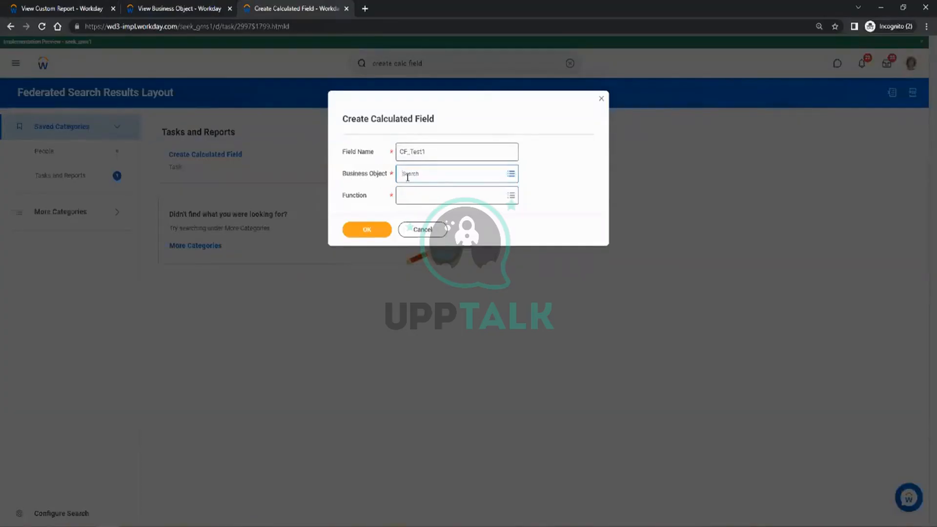
{"action": "type", "text": "worker"}
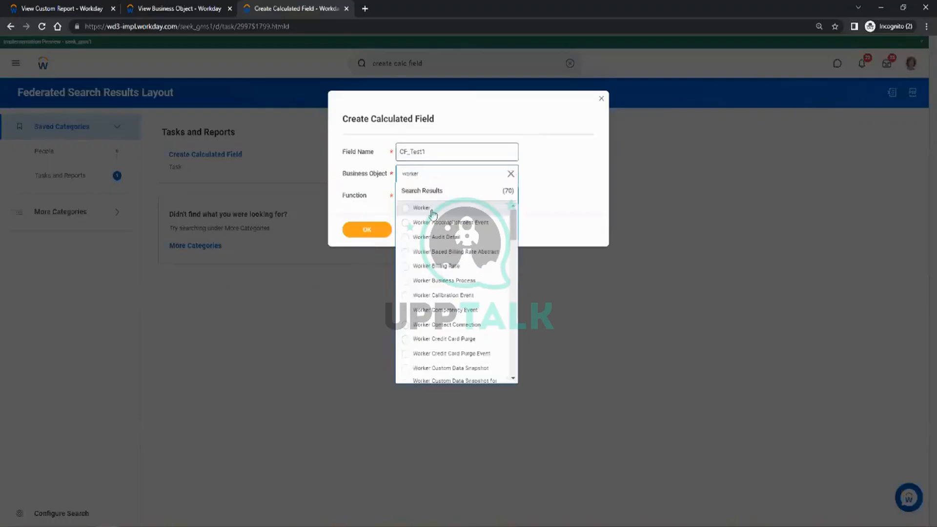
{"action": "left_click", "coordinate": [429, 209]}
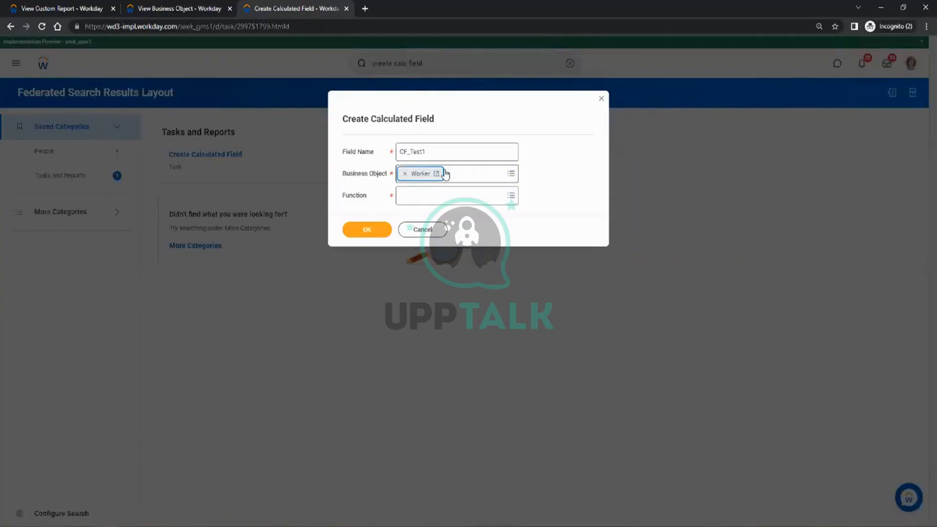
{"action": "left_click", "coordinate": [428, 200]}
{"action": "left_click", "coordinate": [562, 189]}
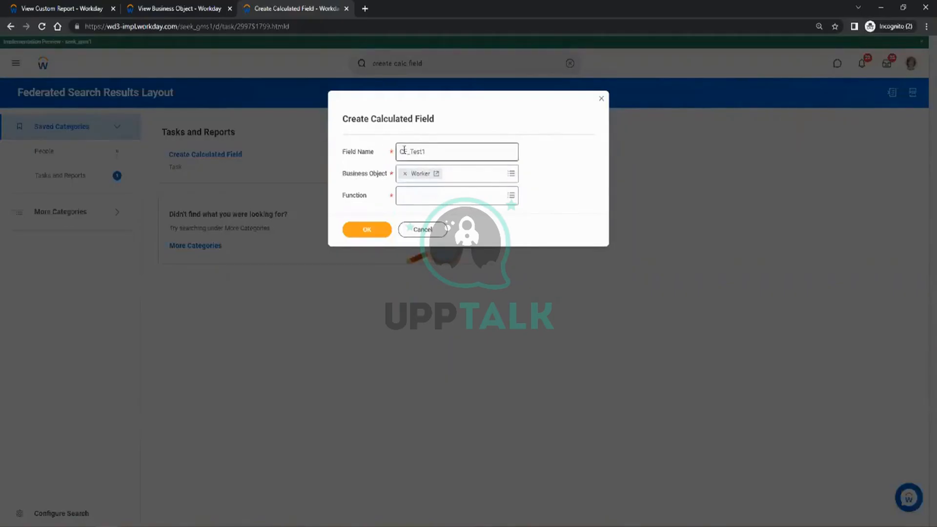
Try an INT001_salkfj suffix after CF_ in the field name, and restore the name CF_Test1
{"action": "left_click_drag", "start_coordinate": [411, 150], "coordinate": [425, 150]}
{"action": "left_click", "coordinate": [431, 150]}
{"action": "left_click_drag", "start_coordinate": [411, 153], "coordinate": [427, 153]}
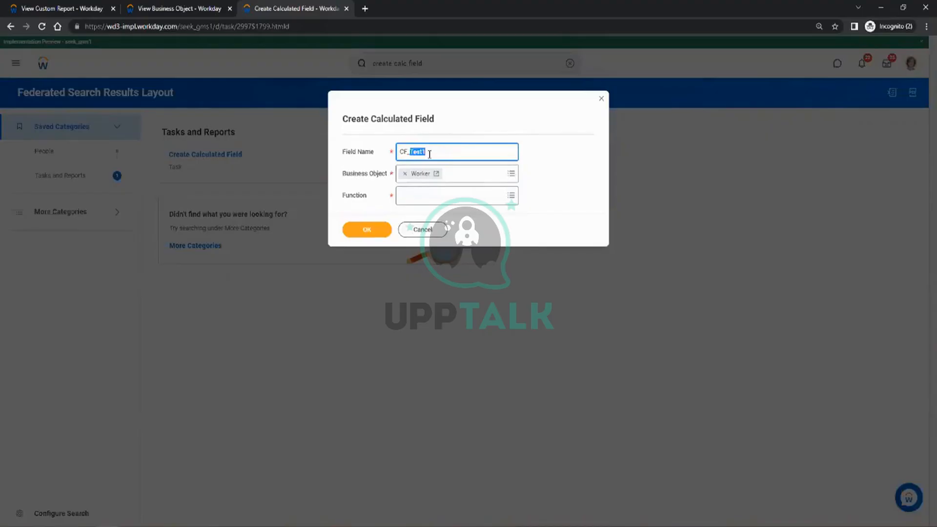
{"action": "type", "text": "INT001_salkfj"}
{"action": "left_click_drag", "start_coordinate": [452, 152], "coordinate": [412, 153]}
{"action": "key", "text": "BackSpace"}
{"action": "type", "text": "Test"}
Examine the calculation functions available for CF_Test1, from Aggregate Related Instances through True/False Condition
{"action": "left_click", "coordinate": [420, 198]}
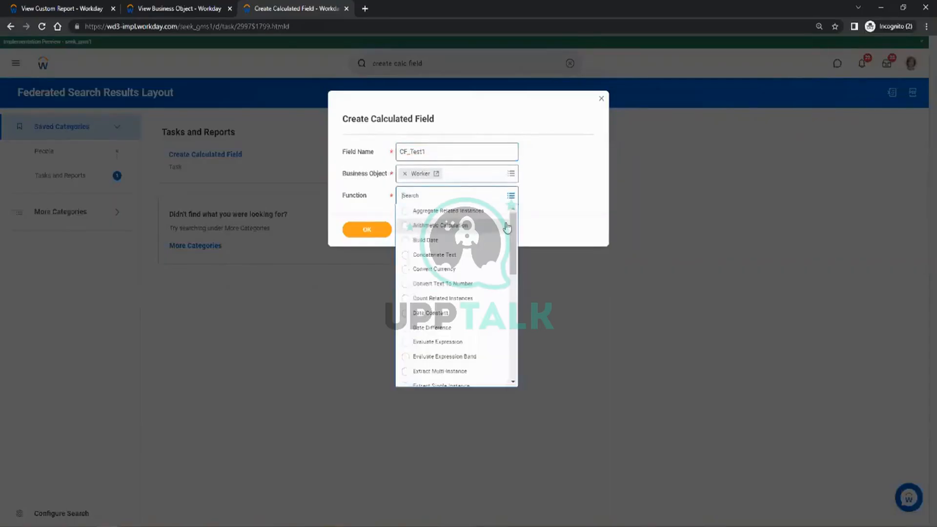
{"action": "left_click_drag", "start_coordinate": [512, 229], "coordinate": [530, 236]}
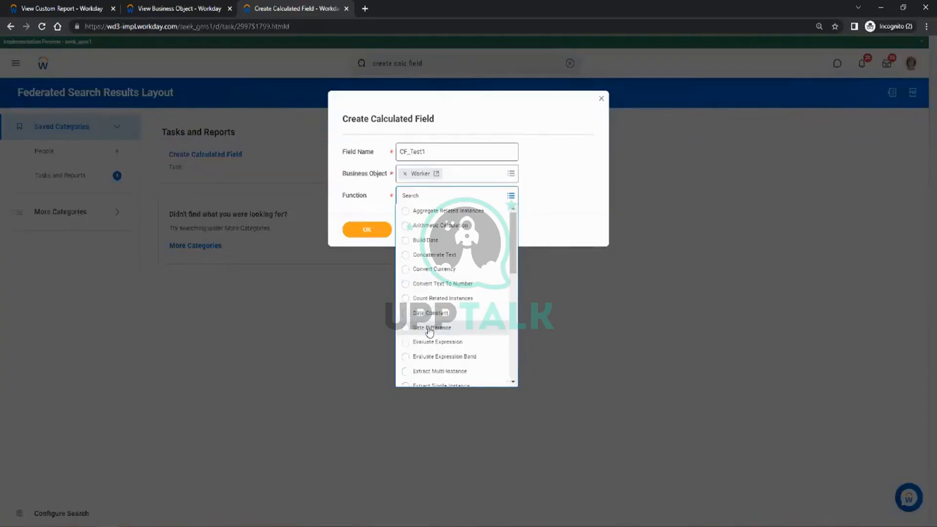
{"action": "left_click_drag", "start_coordinate": [514, 268], "coordinate": [515, 287]}
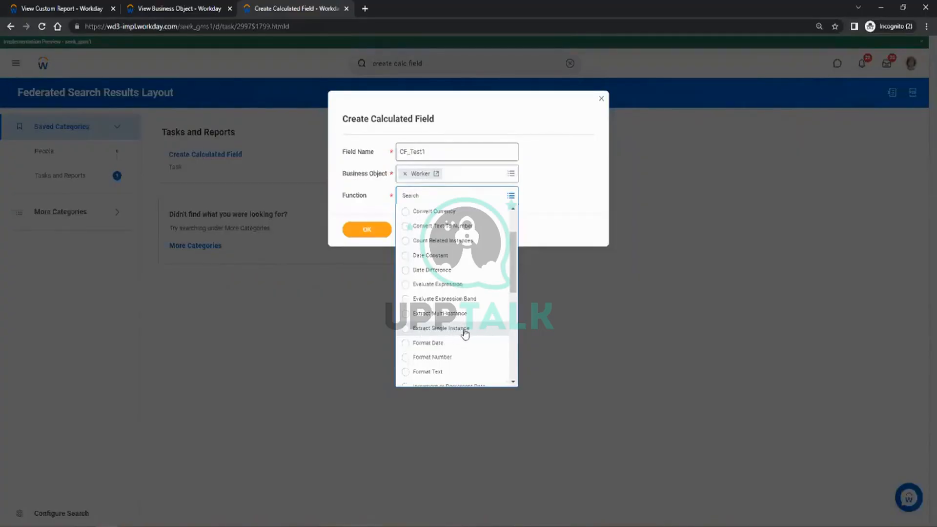
{"action": "scroll", "coordinate": [448, 330], "scroll_direction": "down", "scroll_amount": 2}
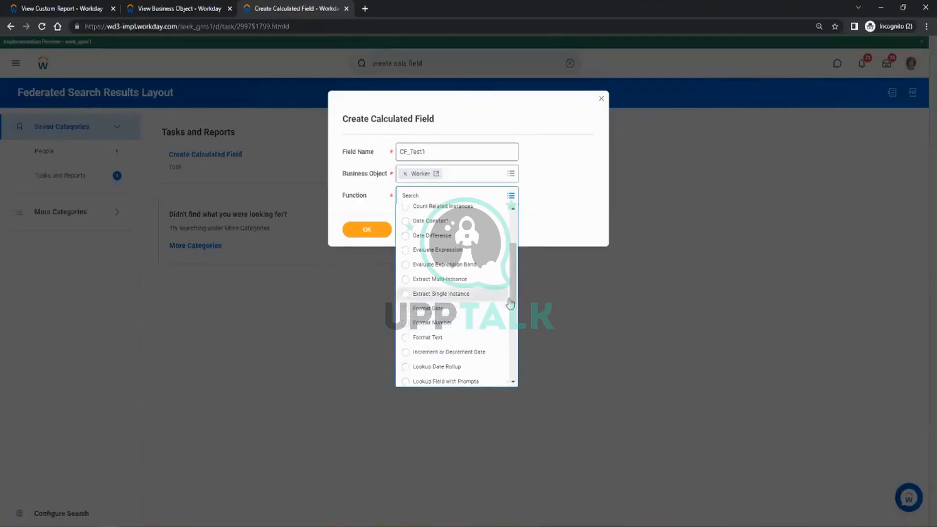
{"action": "left_click_drag", "start_coordinate": [514, 296], "coordinate": [515, 312]}
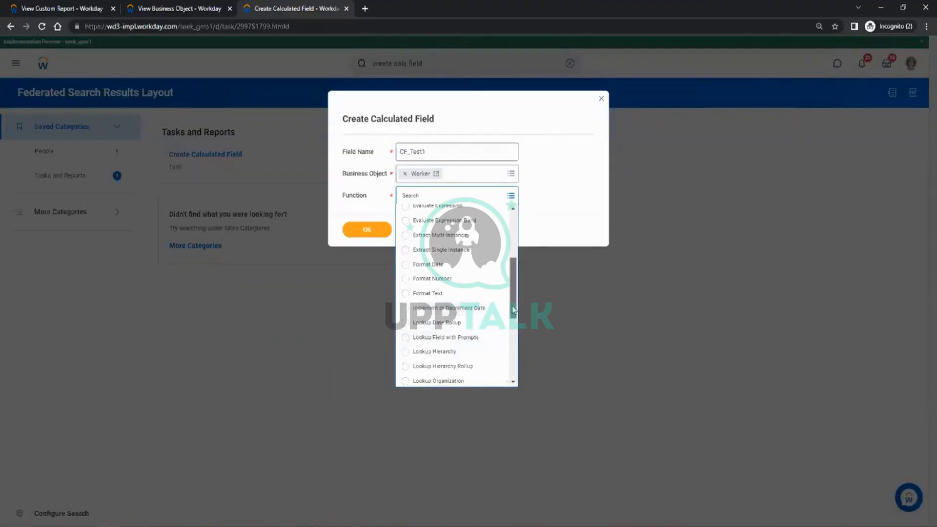
{"action": "scroll", "coordinate": [442, 312], "scroll_direction": "down", "scroll_amount": 3}
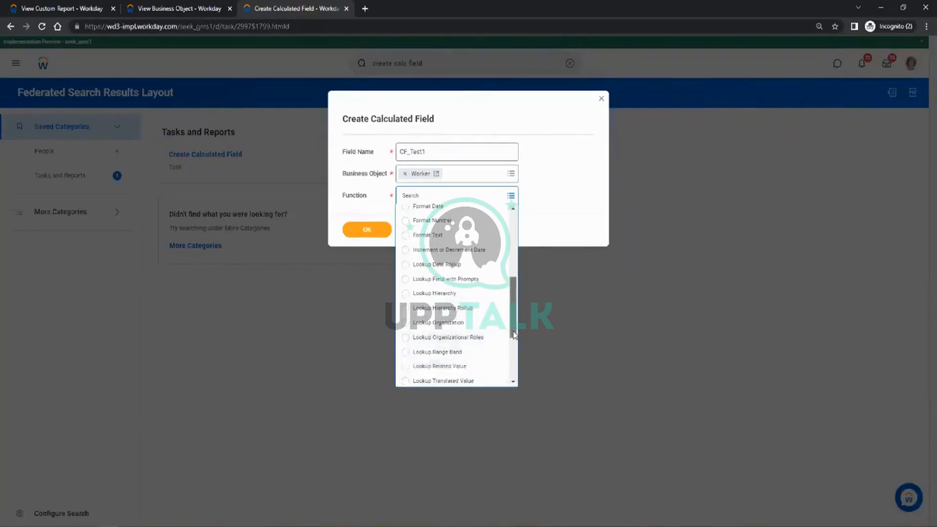
{"action": "left_click_drag", "start_coordinate": [513, 335], "coordinate": [514, 373]}
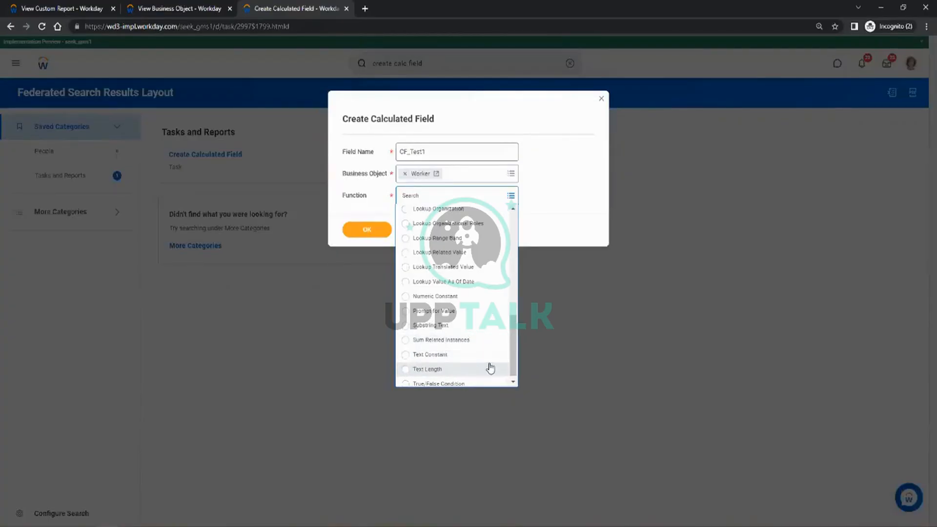
{"action": "scroll", "coordinate": [517, 358], "scroll_direction": "up", "scroll_amount": 2}
{"action": "left_click", "coordinate": [532, 197]}
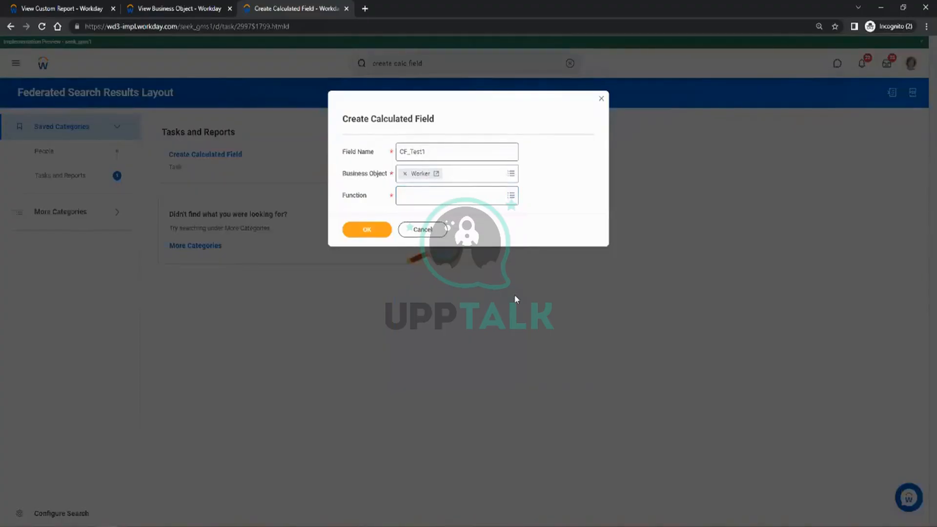
{"action": "left_click", "coordinate": [471, 197]}
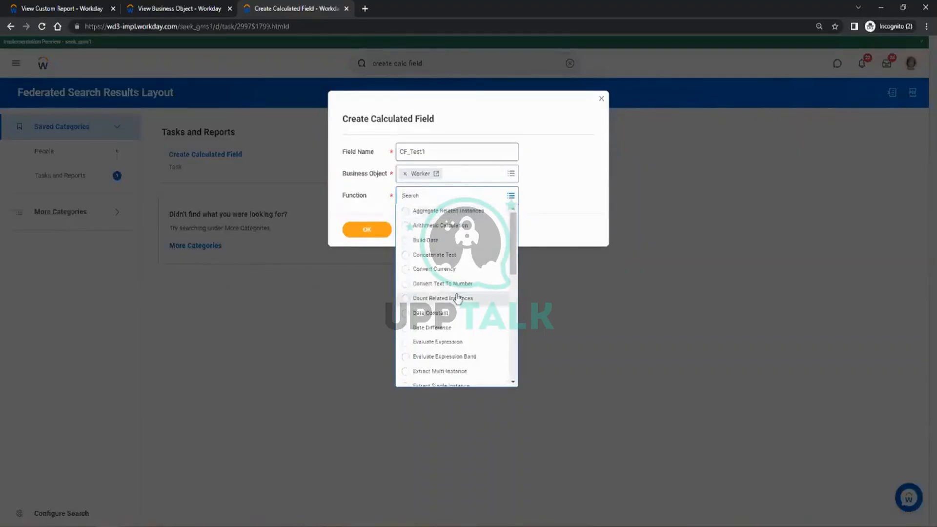
{"action": "scroll", "coordinate": [451, 299], "scroll_direction": "down", "scroll_amount": 4}
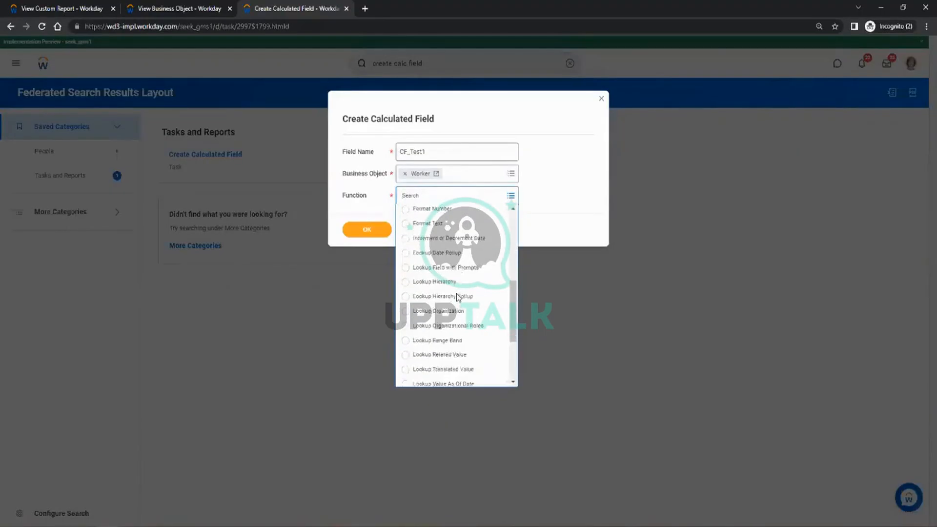
{"action": "scroll", "coordinate": [456, 294], "scroll_direction": "up", "scroll_amount": 2}
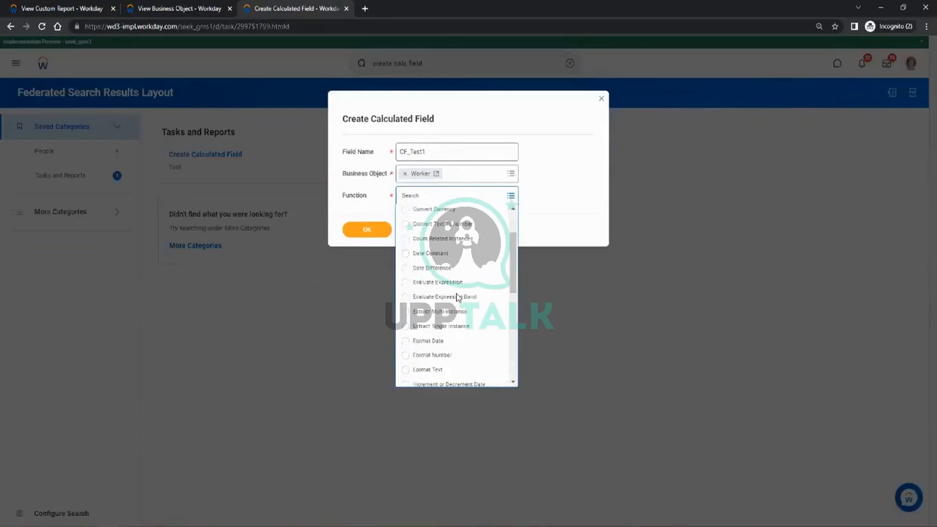
{"action": "left_click", "coordinate": [367, 201]}
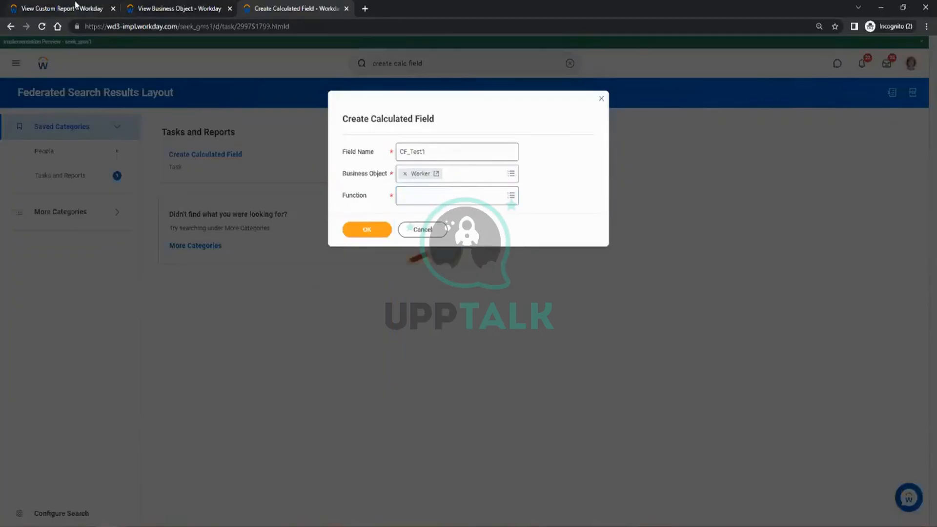
Run the custom report CR_Test1 and inspect the values in its First Name column
{"action": "left_click", "coordinate": [74, 5]}
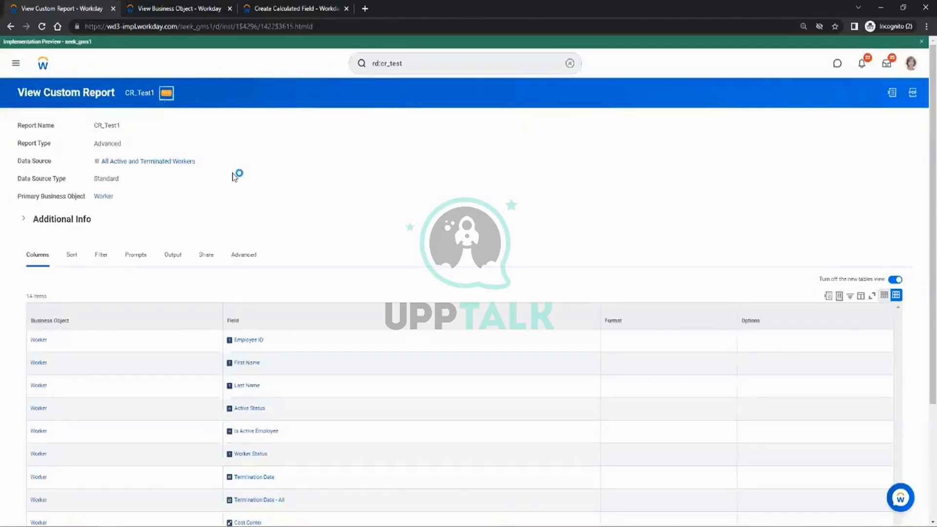
{"action": "mouse_move", "coordinate": [237, 127]}
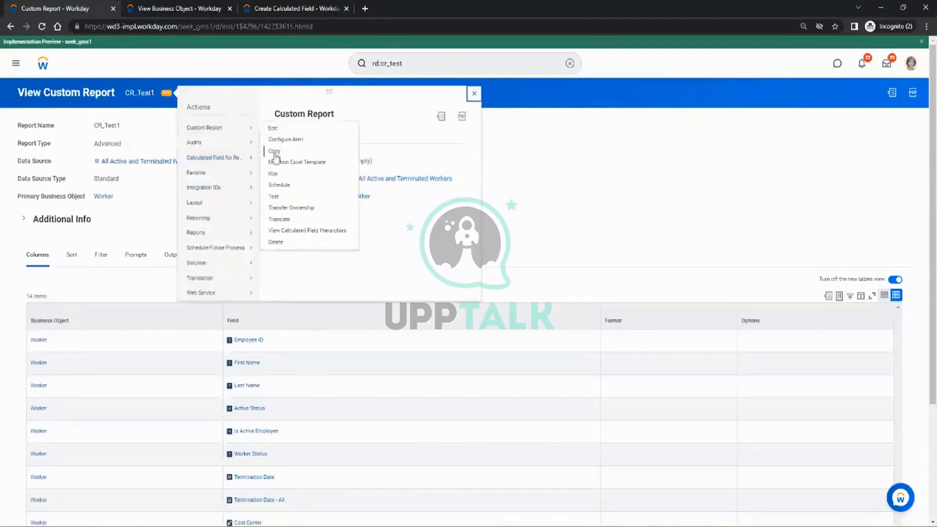
{"action": "left_click", "coordinate": [273, 173]}
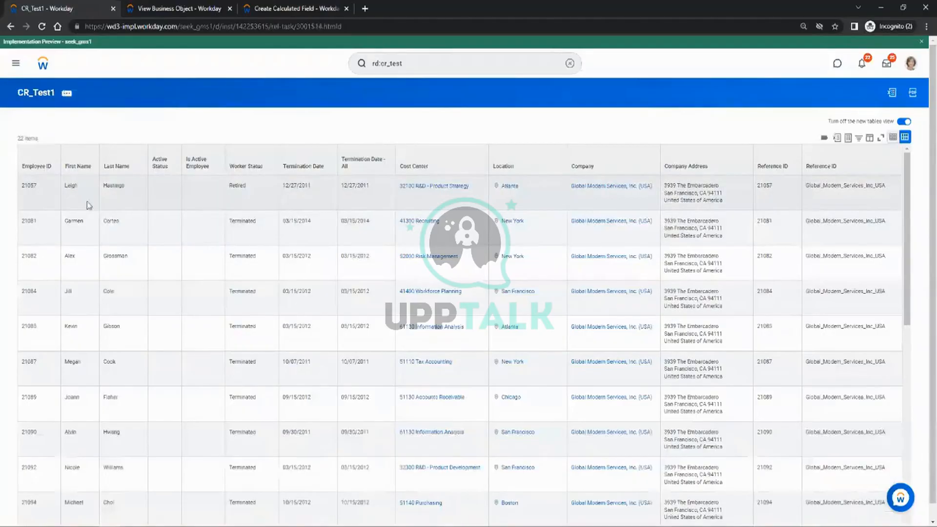
{"action": "left_click", "coordinate": [93, 257]}
{"action": "left_click", "coordinate": [72, 186]}
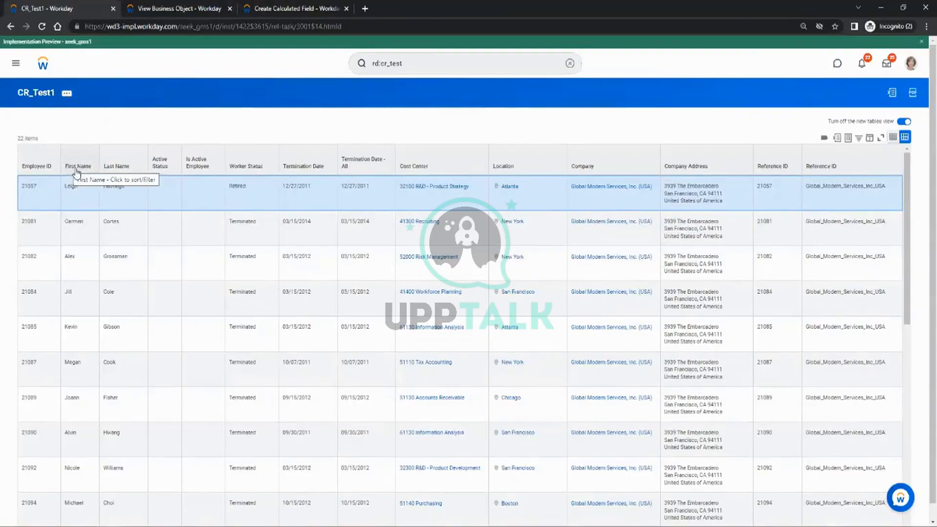
Choose Format Text as the function of calculated field CF_Test1 and continue to its calculation definition
{"action": "left_click", "coordinate": [305, 9]}
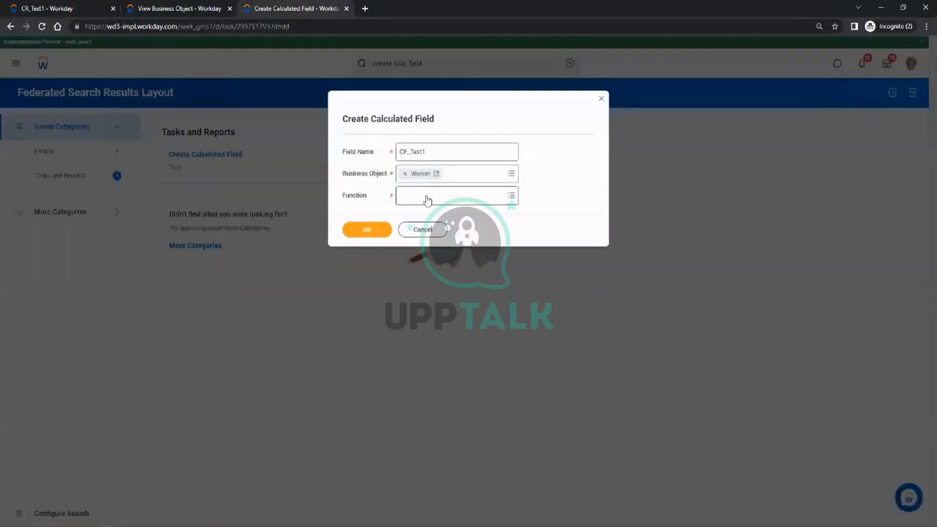
{"action": "left_click", "coordinate": [432, 197]}
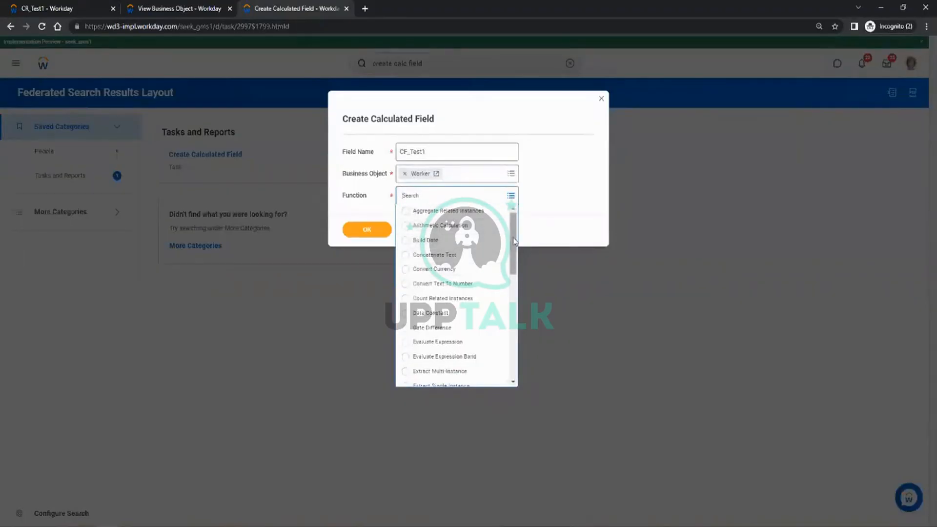
{"action": "left_click_drag", "start_coordinate": [514, 241], "coordinate": [528, 266]}
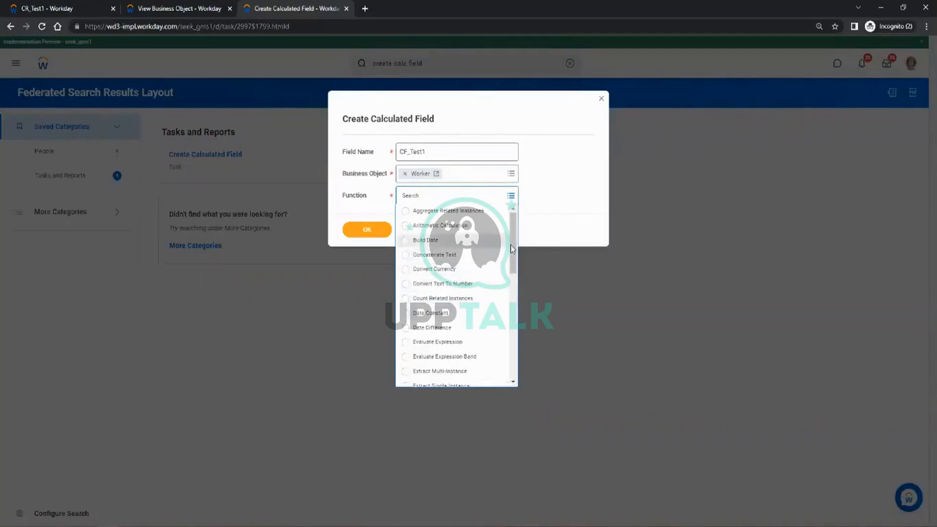
{"action": "left_click_drag", "start_coordinate": [510, 248], "coordinate": [515, 288]}
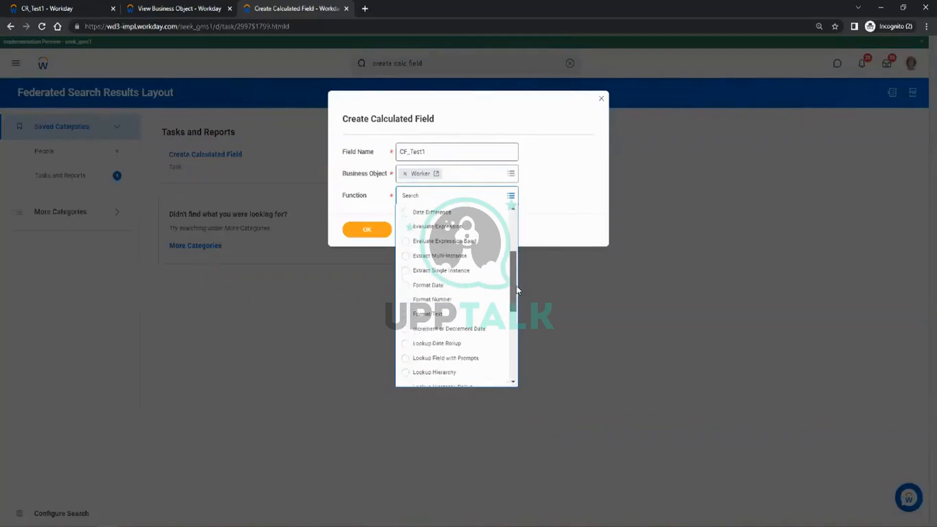
{"action": "left_click", "coordinate": [417, 315]}
{"action": "left_click", "coordinate": [381, 233]}
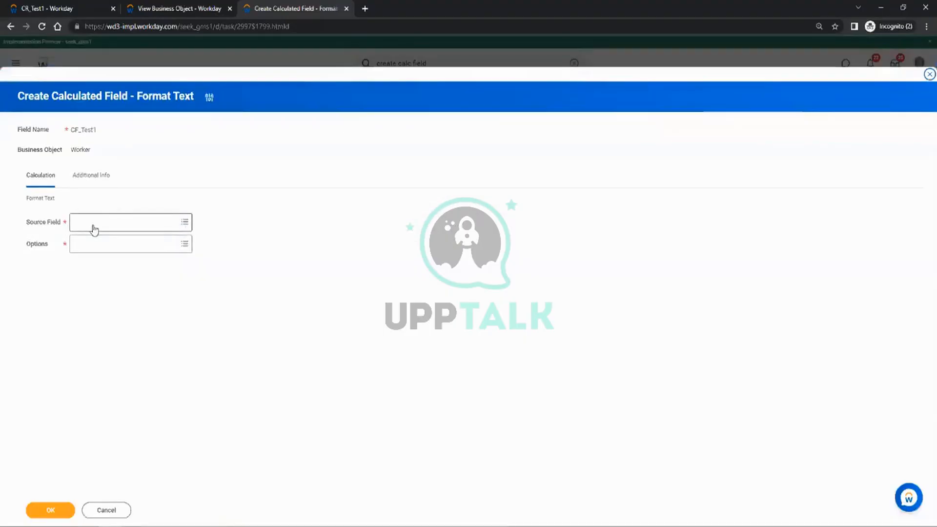
Check the column name in the CR_Test1 report output and set the calculation's source field to First Name
{"action": "left_click", "coordinate": [93, 225]}
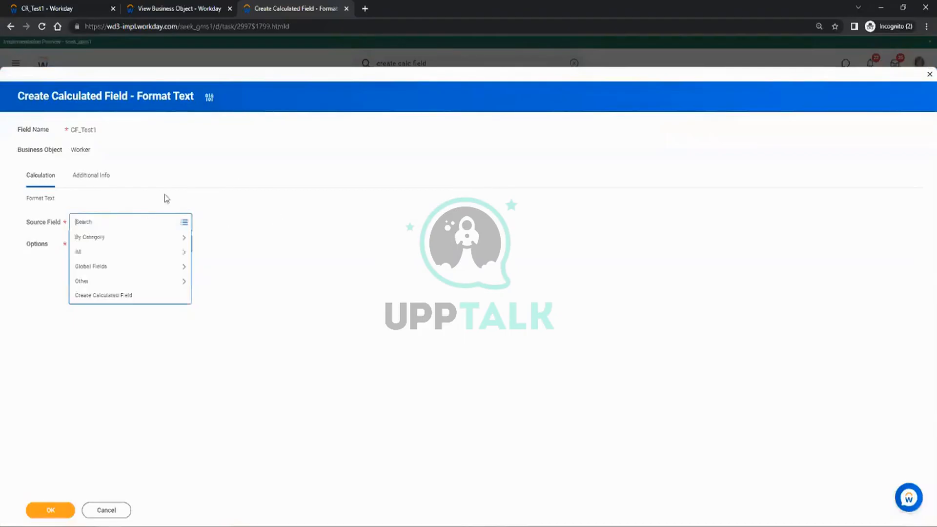
{"action": "left_click", "coordinate": [240, 183]}
{"action": "left_click", "coordinate": [53, 10]}
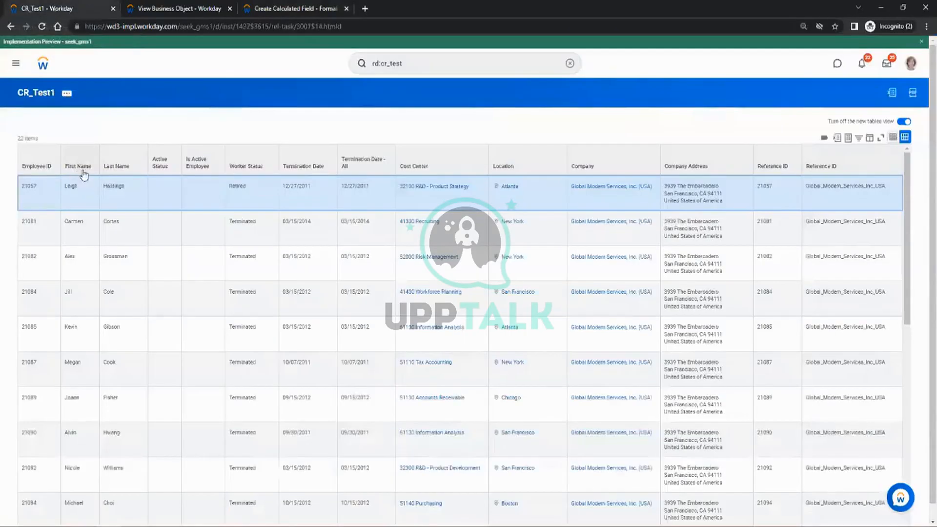
{"action": "left_click", "coordinate": [291, 5]}
{"action": "left_click", "coordinate": [113, 222]}
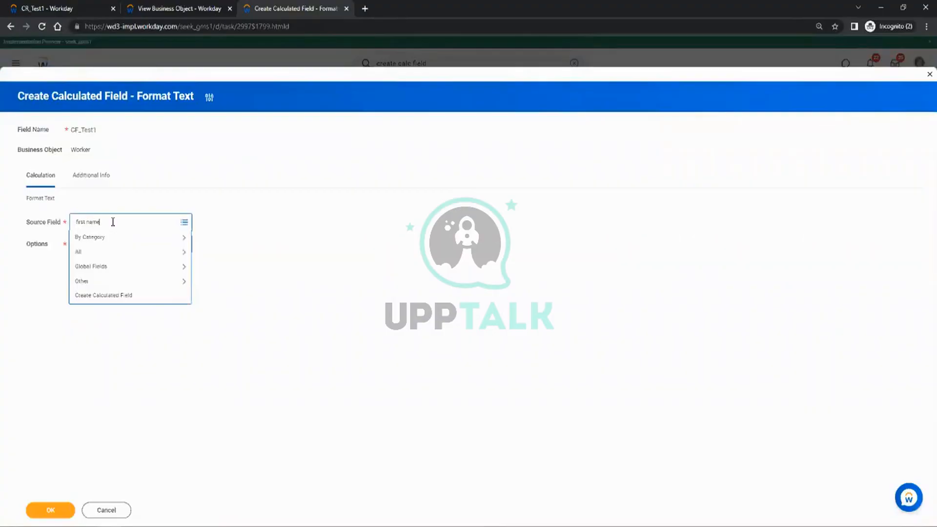
{"action": "key", "text": "Return"}
{"action": "left_click", "coordinate": [125, 253]}
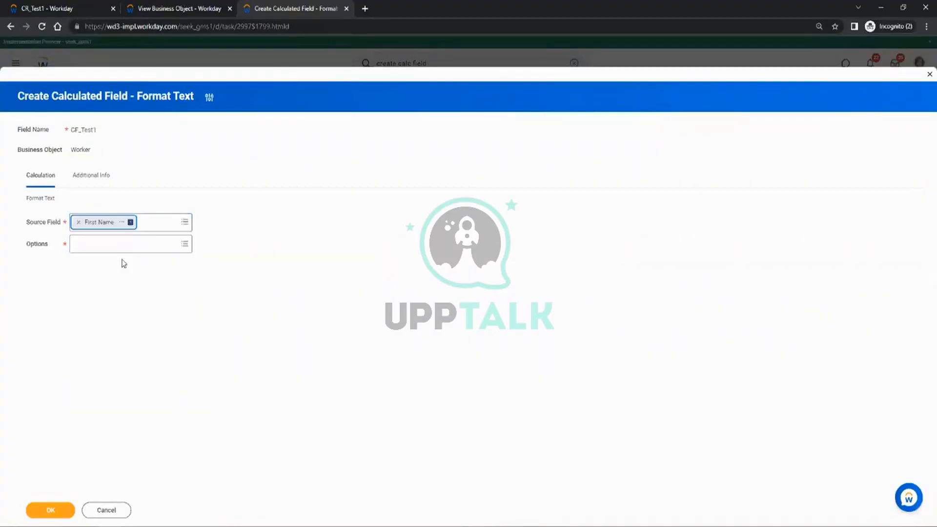
Set the text format option to Upper Case and save the calculated field CF_Test1
{"action": "left_click", "coordinate": [84, 244]}
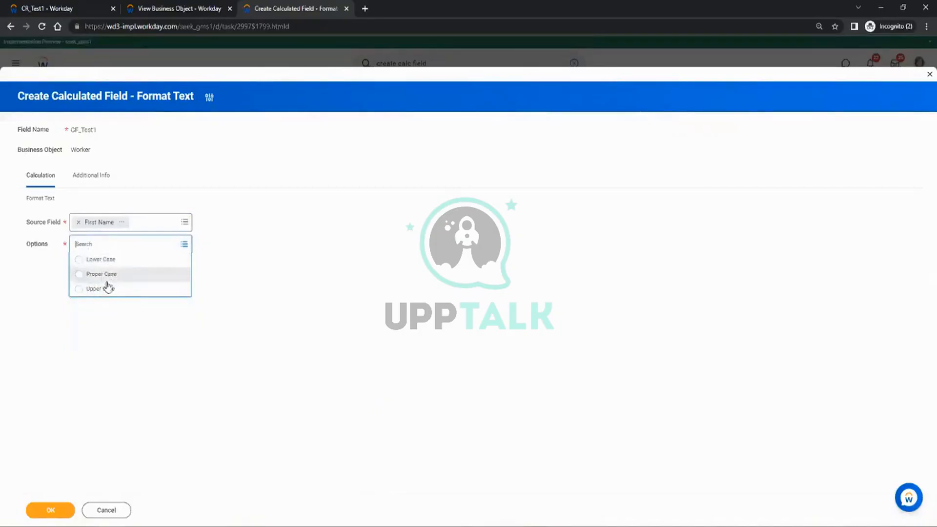
{"action": "left_click", "coordinate": [103, 289]}
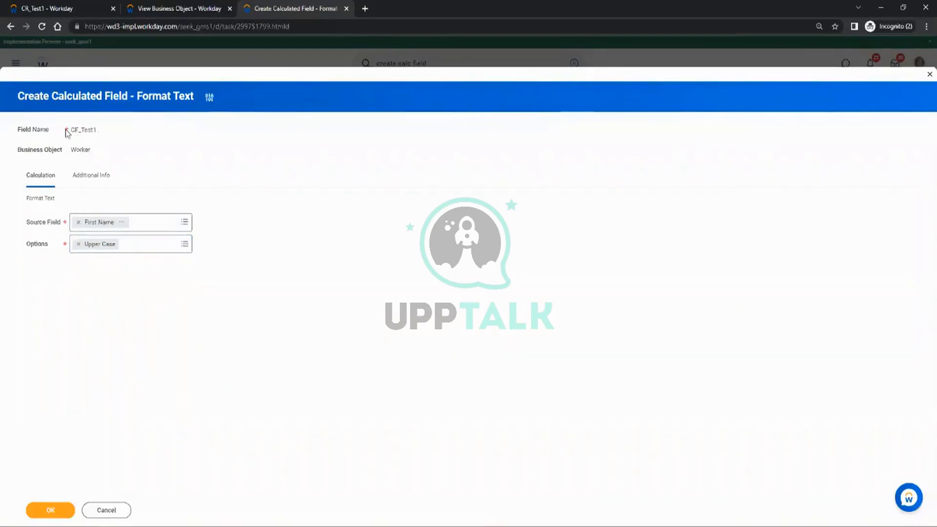
{"action": "left_click_drag", "start_coordinate": [69, 129], "coordinate": [95, 128]}
{"action": "left_click", "coordinate": [51, 510]}
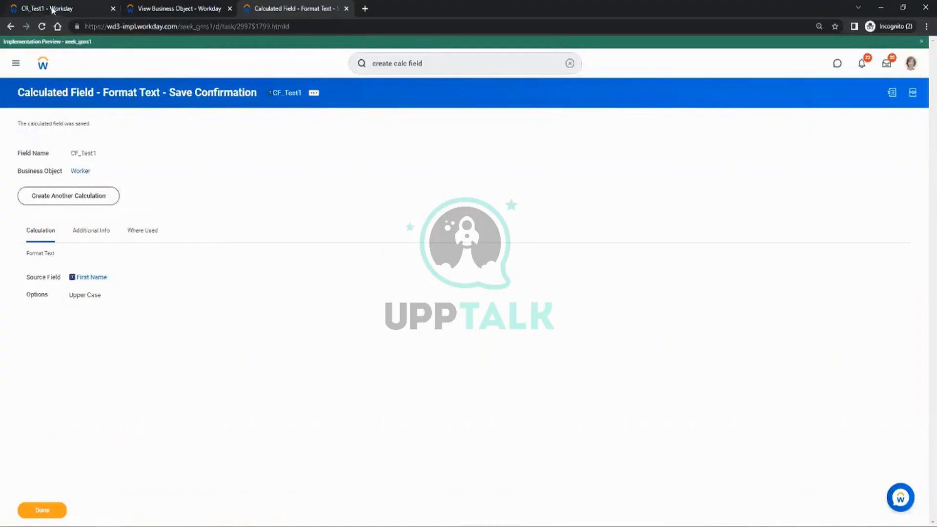
Open the custom report CR_Test1 for editing from its report output
{"action": "left_click", "coordinate": [52, 9]}
{"action": "left_click", "coordinate": [67, 94]}
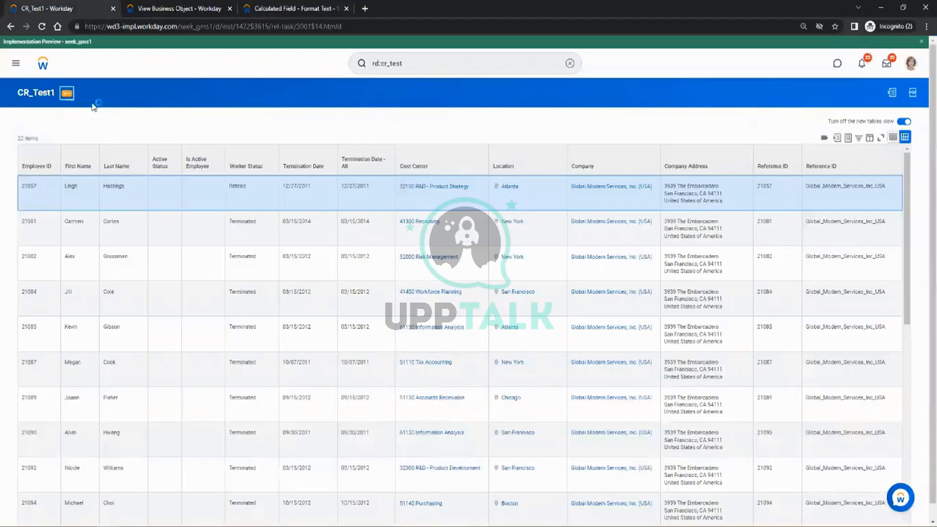
{"action": "mouse_move", "coordinate": [113, 130]}
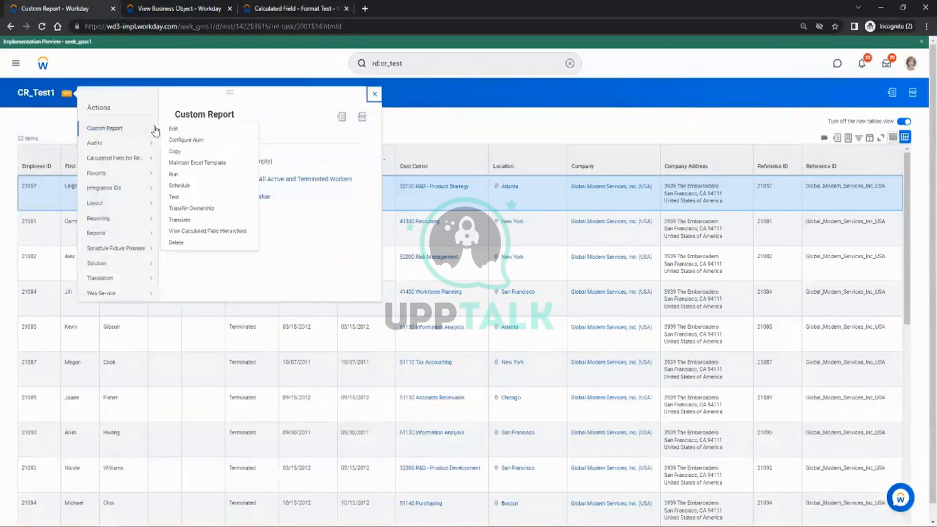
{"action": "left_click", "coordinate": [175, 173]}
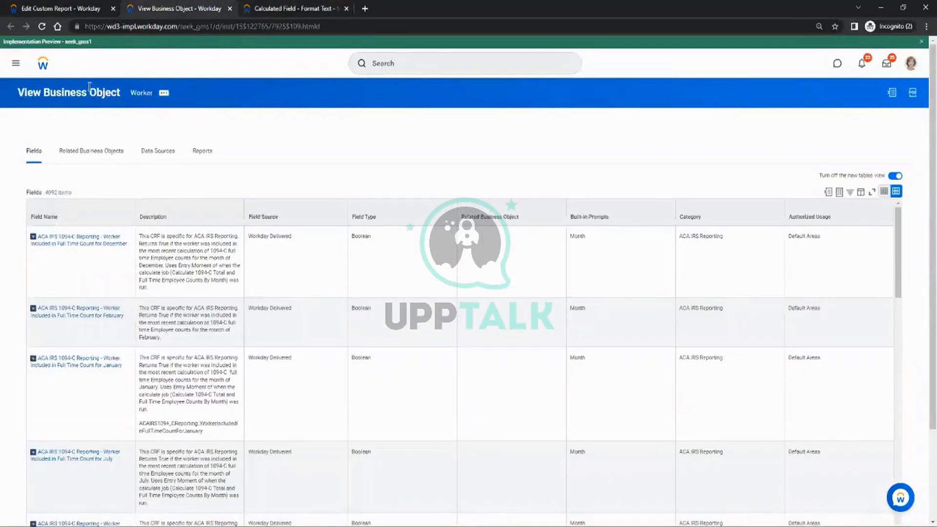
Look over the Worker business object's related business objects and refresh its field list
{"action": "left_click", "coordinate": [107, 155]}
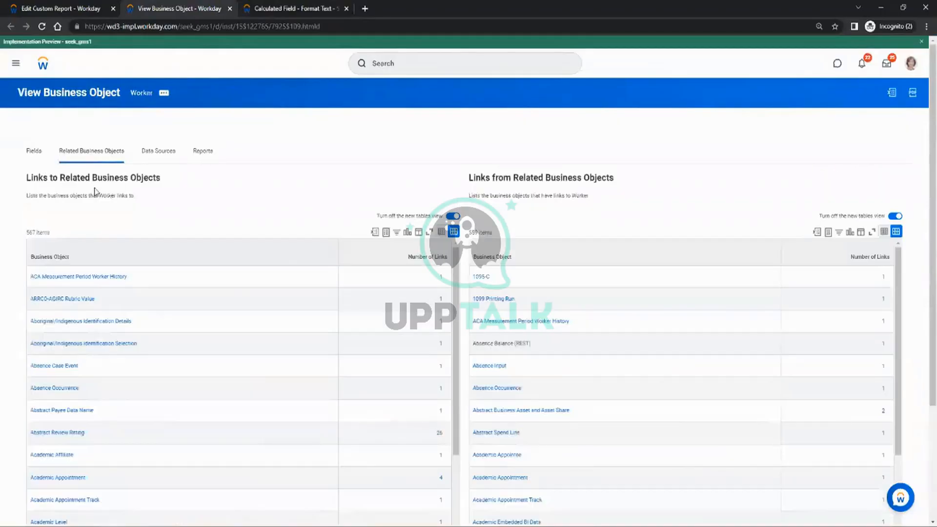
{"action": "left_click", "coordinate": [36, 154]}
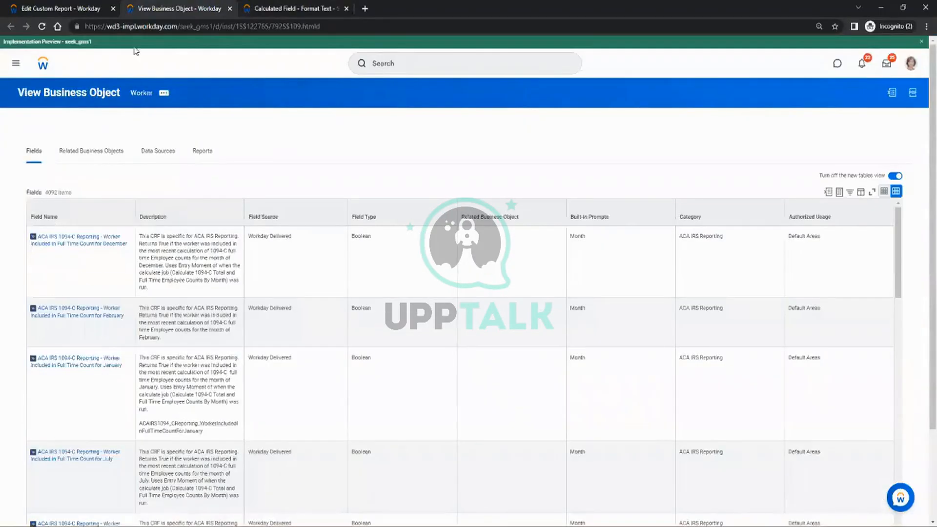
{"action": "left_click", "coordinate": [42, 27]}
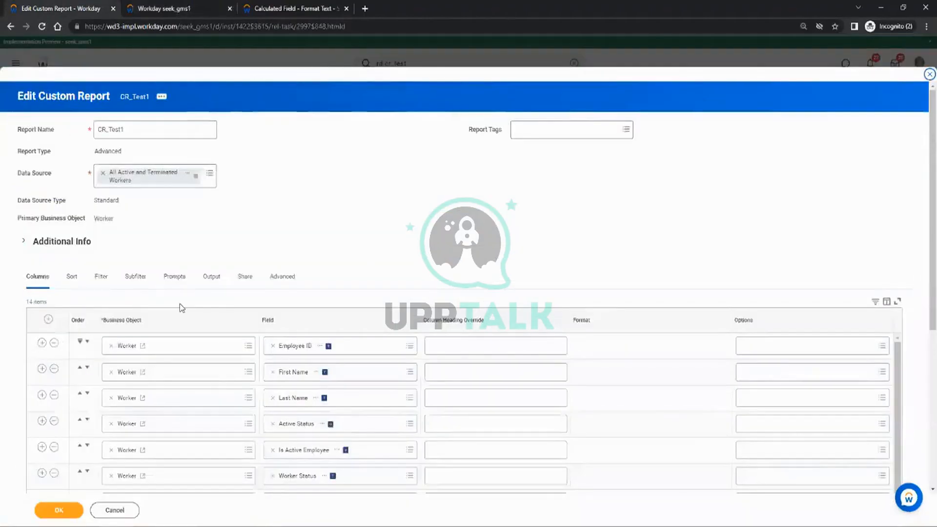
Add a Worker column with the field CF_Test1 below First Name, save the report CR_Test1 and run it
{"action": "scroll", "coordinate": [179, 303], "scroll_direction": "down", "scroll_amount": 2}
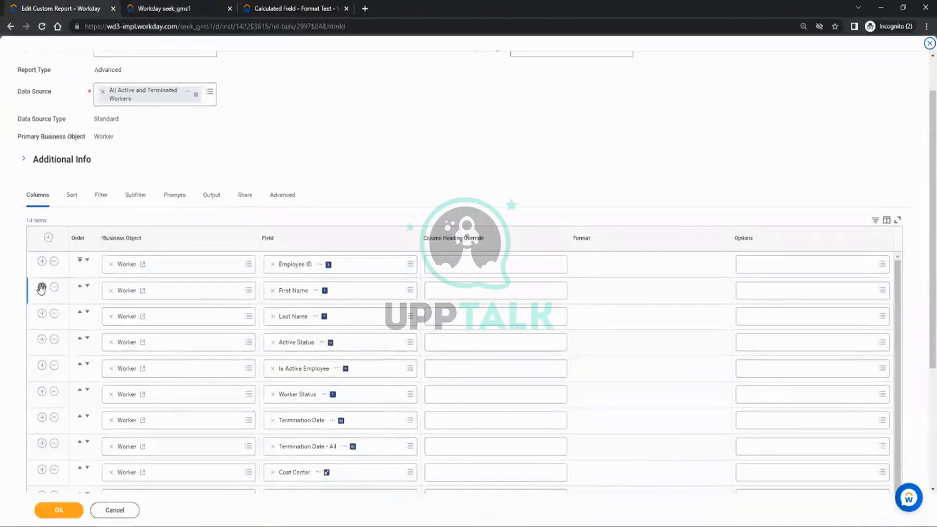
{"action": "left_click", "coordinate": [42, 289]}
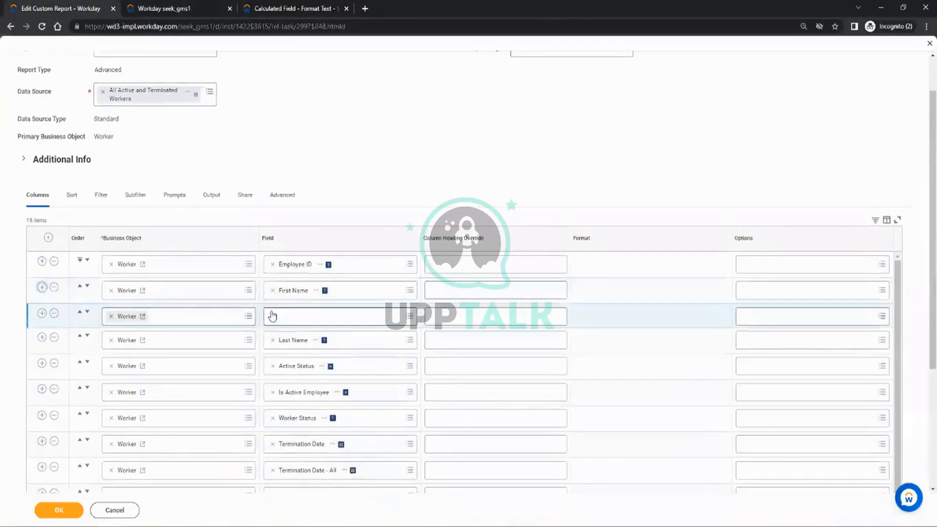
{"action": "left_click", "coordinate": [285, 315]}
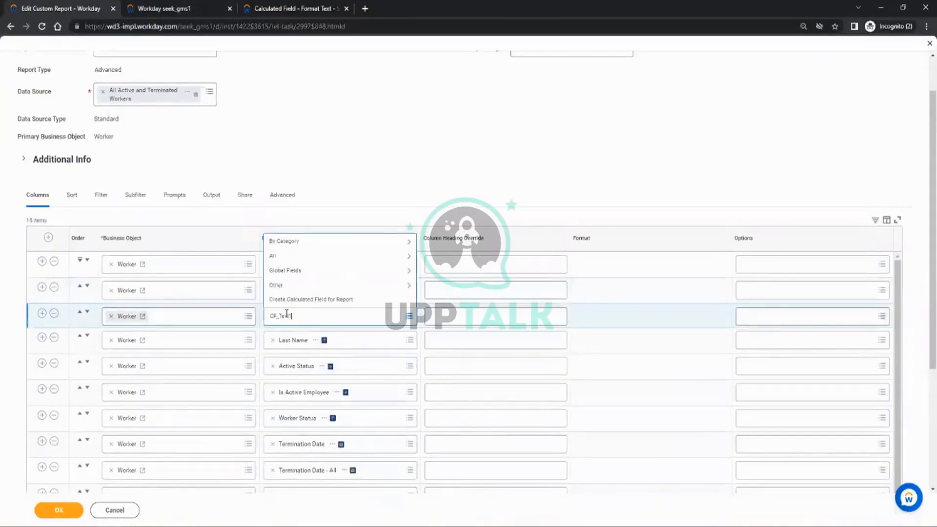
{"action": "key", "text": "Return"}
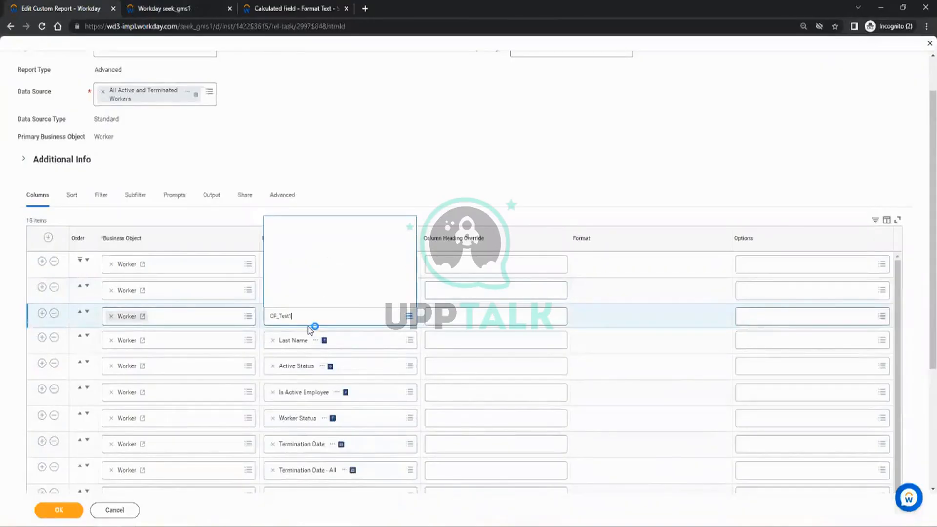
{"action": "left_click", "coordinate": [61, 515]}
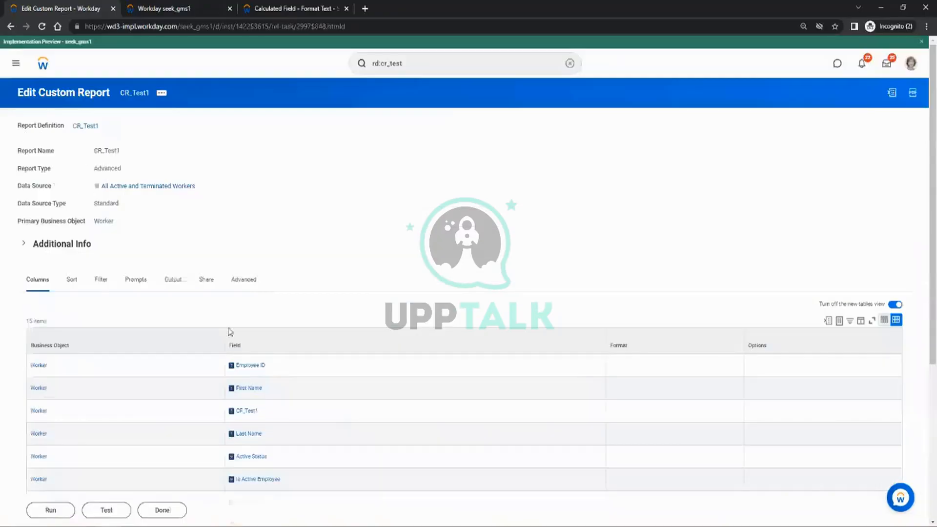
{"action": "left_click", "coordinate": [30, 511]}
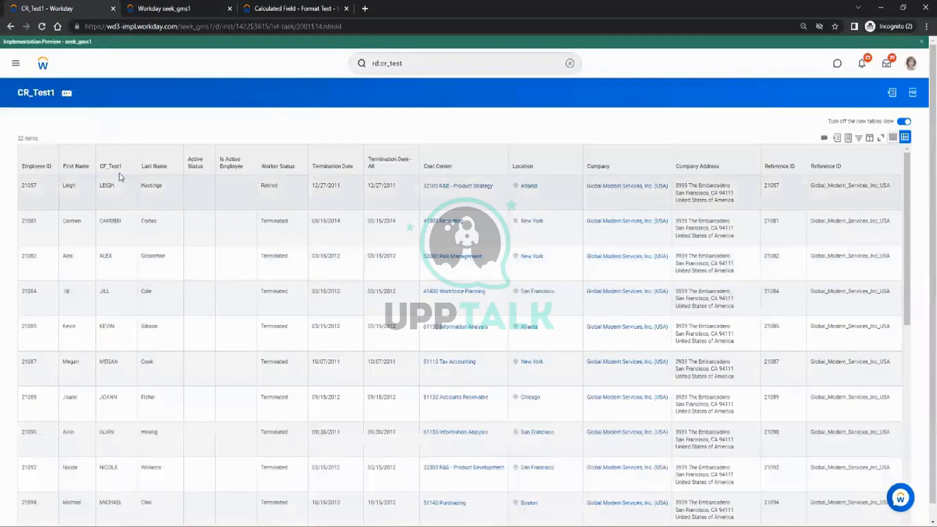
Compare the CF_Test1 values with the First Name and Employee ID values in the report output
{"action": "double_click", "coordinate": [107, 185]}
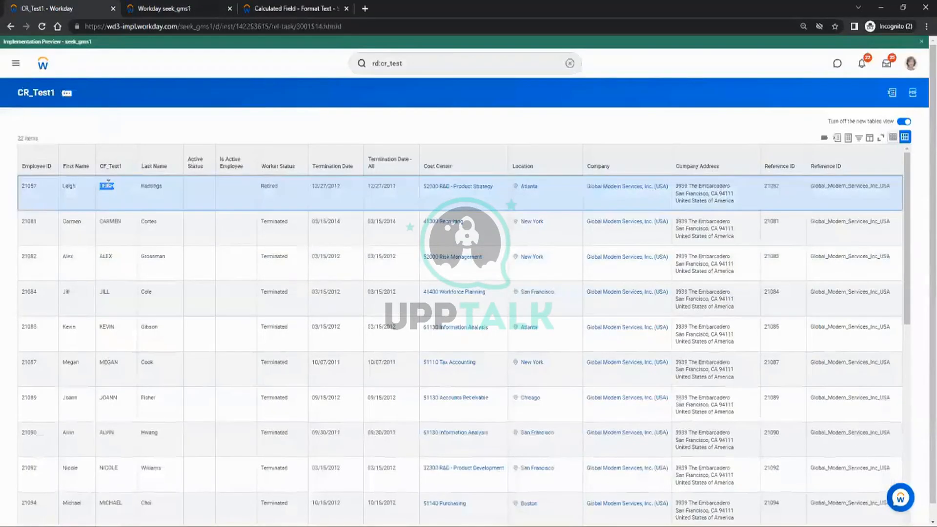
{"action": "double_click", "coordinate": [111, 221]}
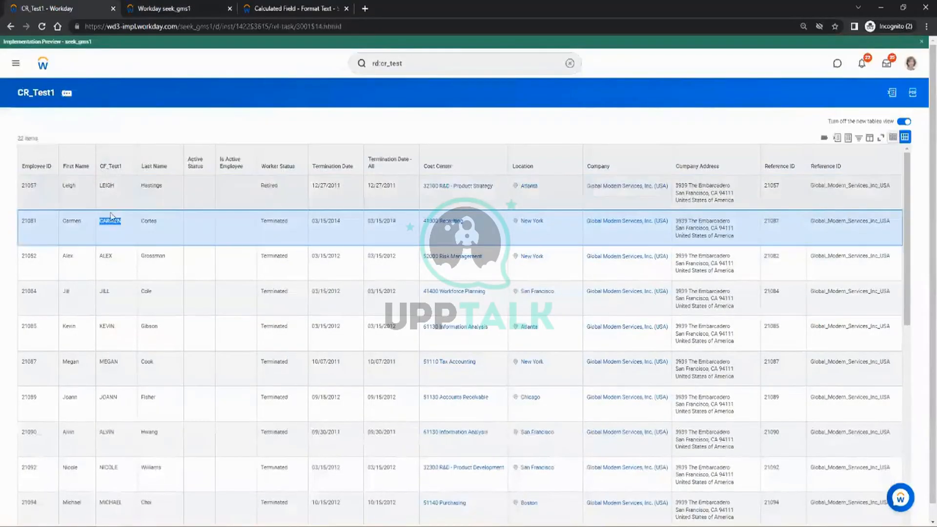
{"action": "double_click", "coordinate": [107, 257]}
{"action": "double_click", "coordinate": [104, 291]}
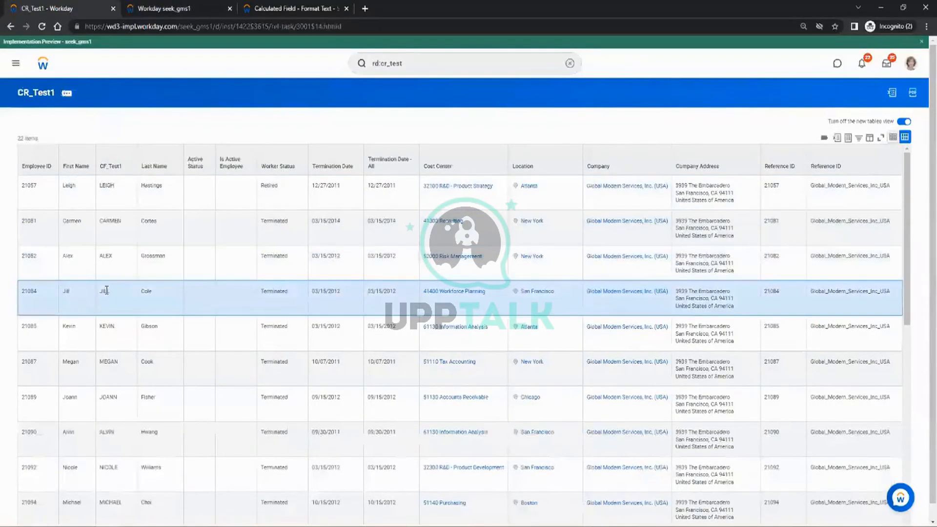
{"action": "double_click", "coordinate": [112, 328]}
{"action": "double_click", "coordinate": [108, 362]}
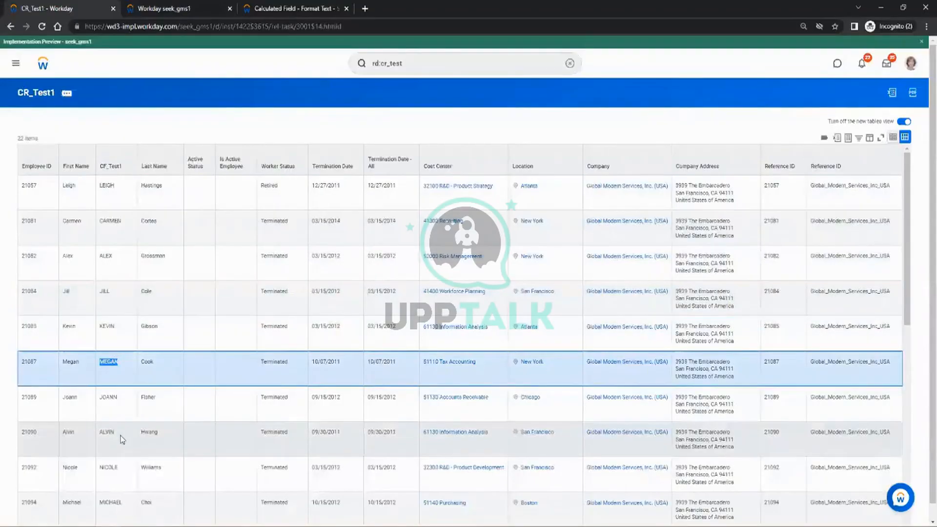
{"action": "left_click", "coordinate": [120, 438]}
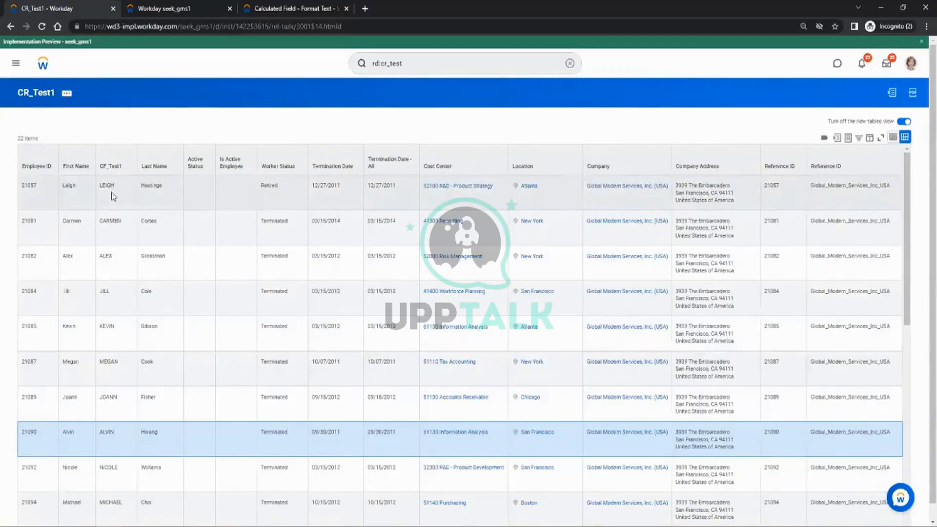
{"action": "double_click", "coordinate": [29, 185]}
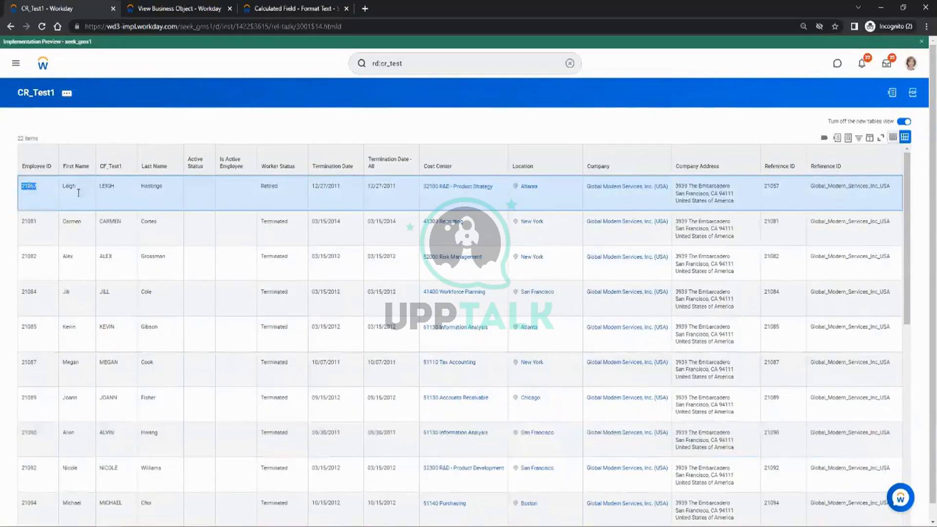
{"action": "double_click", "coordinate": [107, 186]}
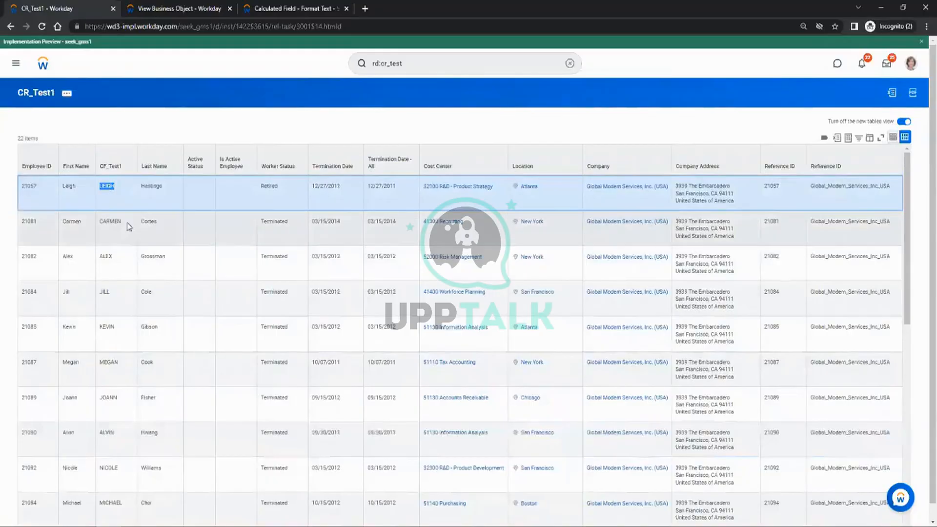
{"action": "double_click", "coordinate": [28, 186]}
{"action": "double_click", "coordinate": [112, 186]}
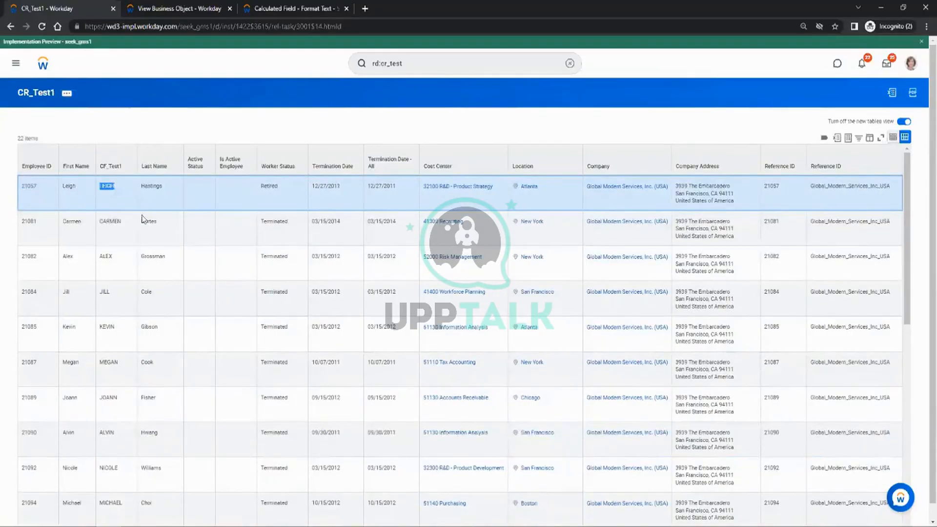
{"action": "left_click", "coordinate": [287, 9]}
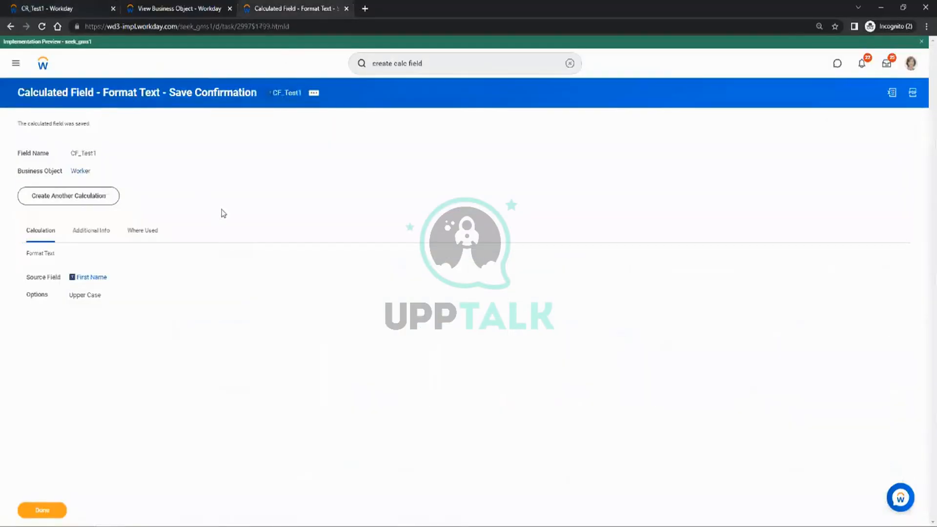
{"action": "left_click", "coordinate": [84, 196]}
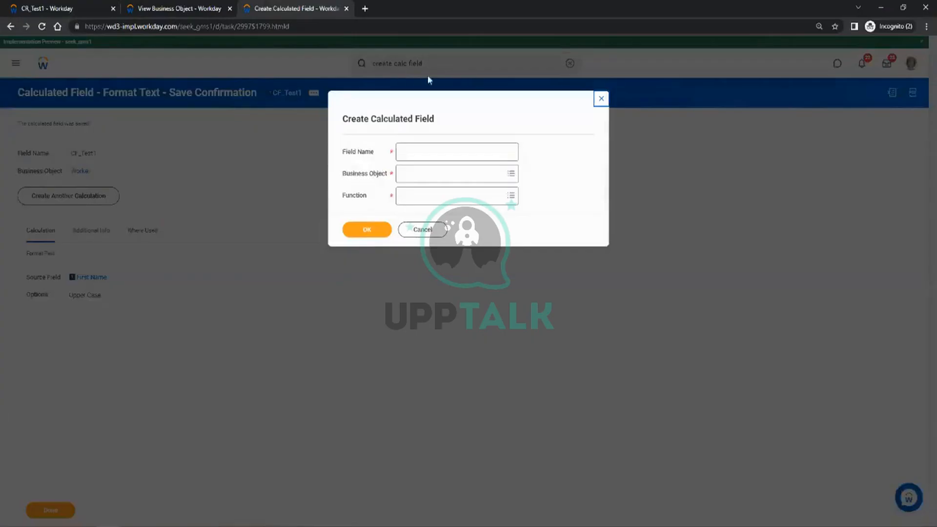
{"action": "left_click", "coordinate": [422, 231]}
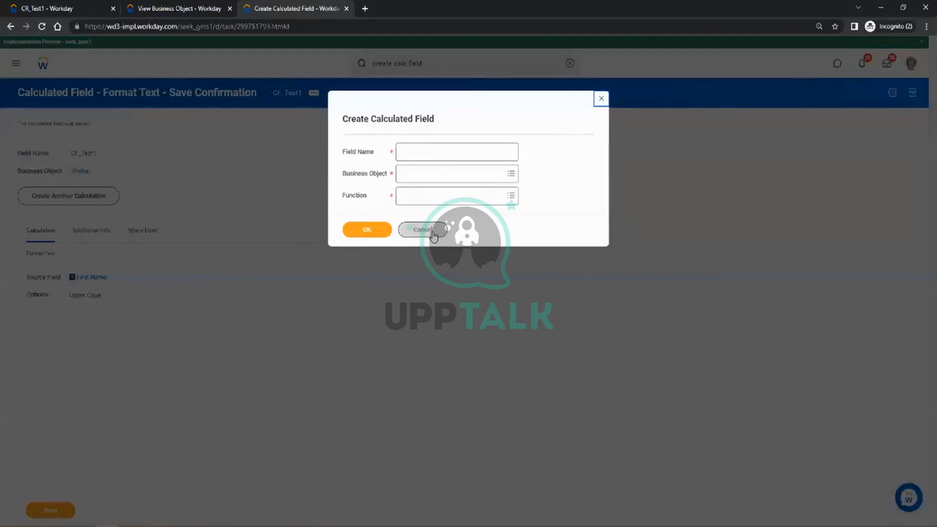
{"action": "left_click", "coordinate": [423, 231]}
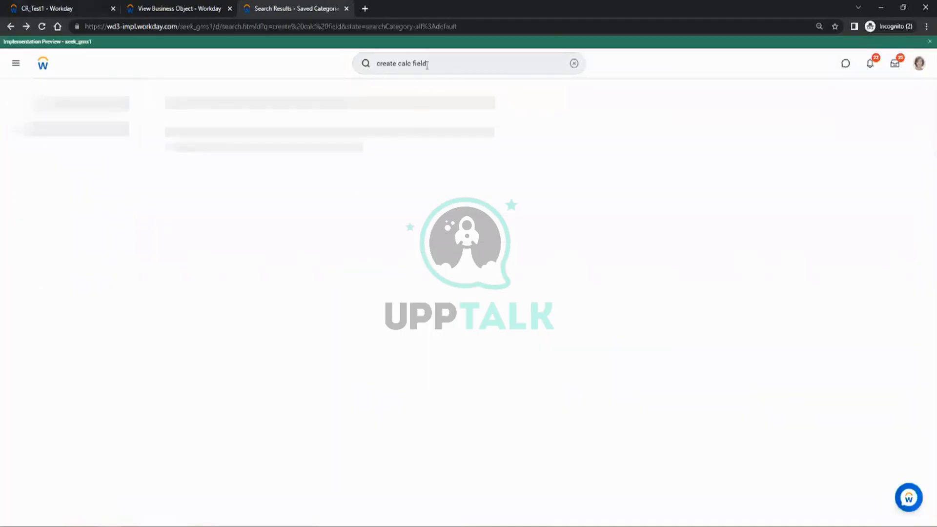
Search for cf:CF_Test1 and open the matching Format Text calculated field
{"action": "left_click", "coordinate": [450, 62]}
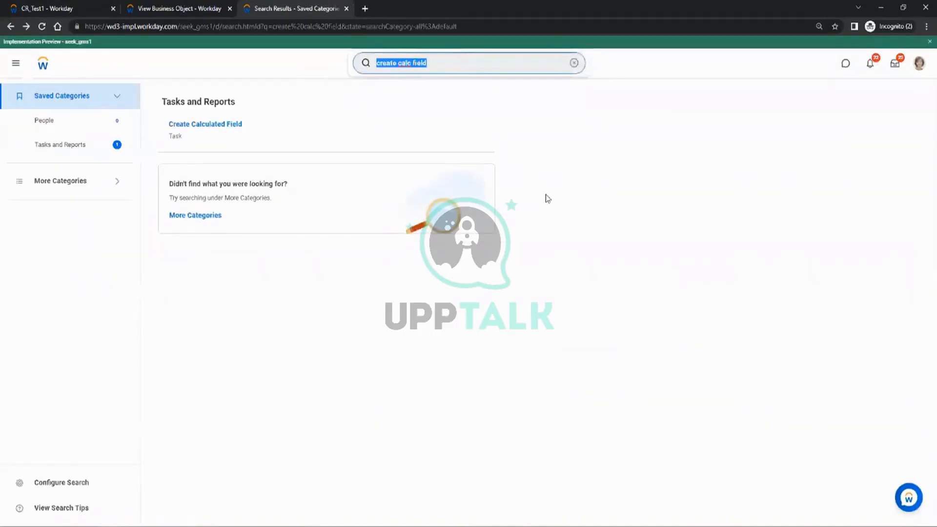
{"action": "type", "text": "d"}
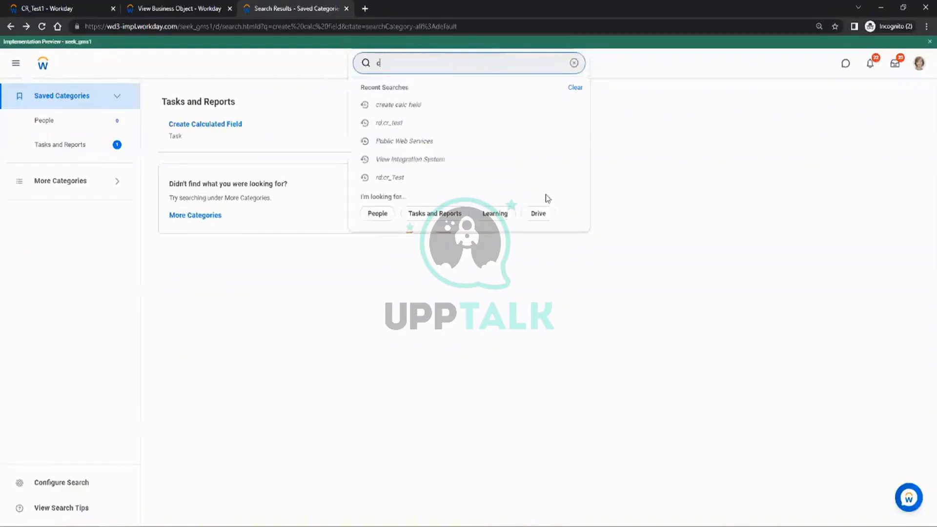
{"action": "type", "text": "f:CF_Test1"}
{"action": "key", "text": "Return"}
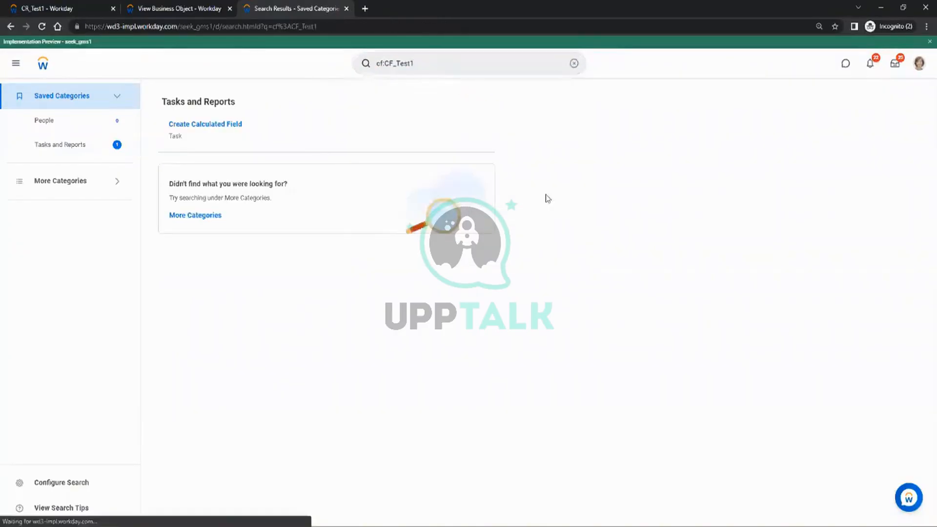
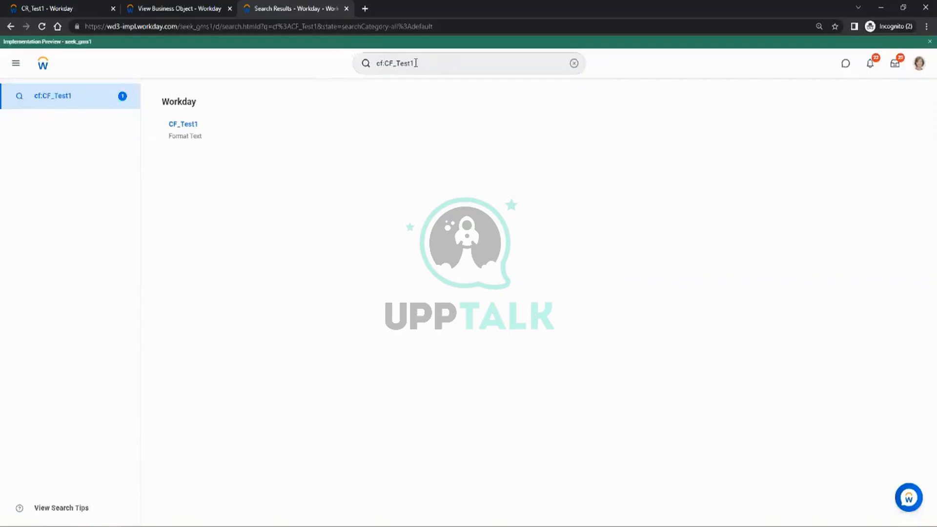
{"action": "left_click", "coordinate": [183, 124]}
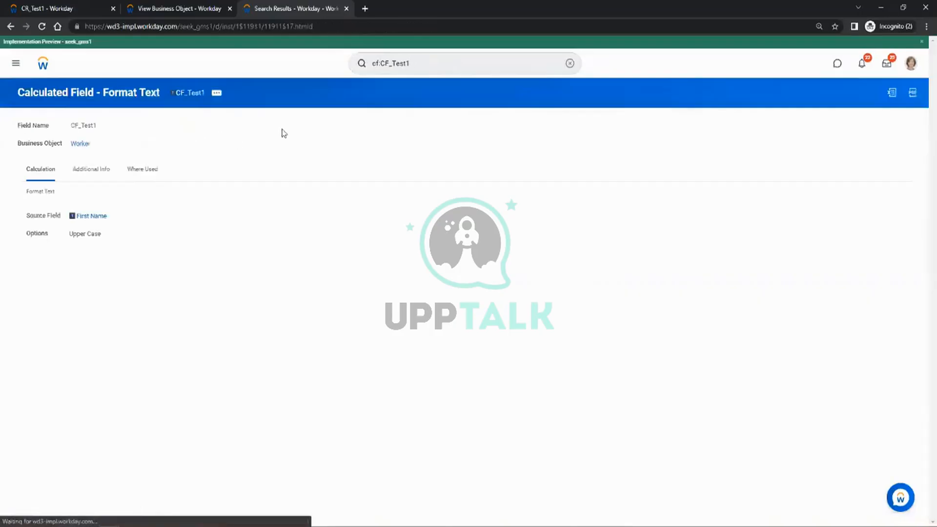
Open CF_Test1 for editing, look over the available text format options, and save the field with Upper Case kept
{"action": "left_click", "coordinate": [217, 98]}
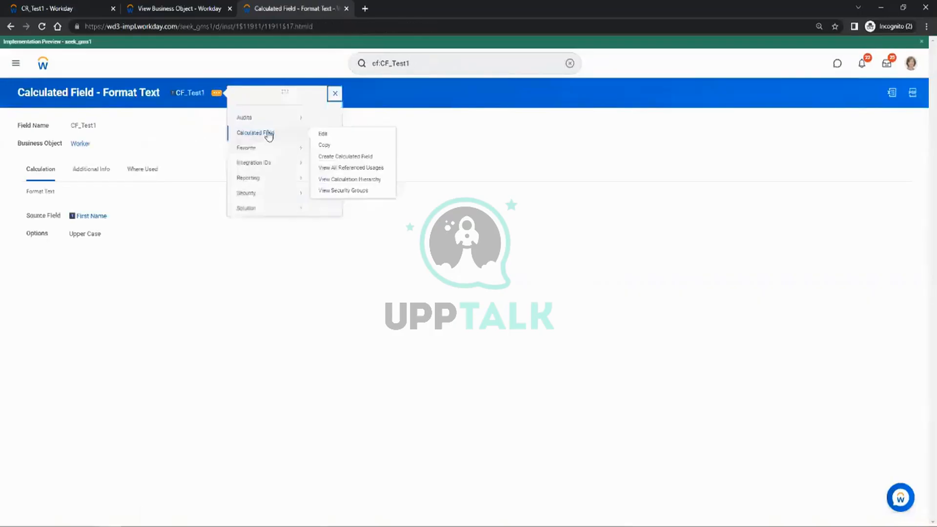
{"action": "mouse_move", "coordinate": [258, 132]}
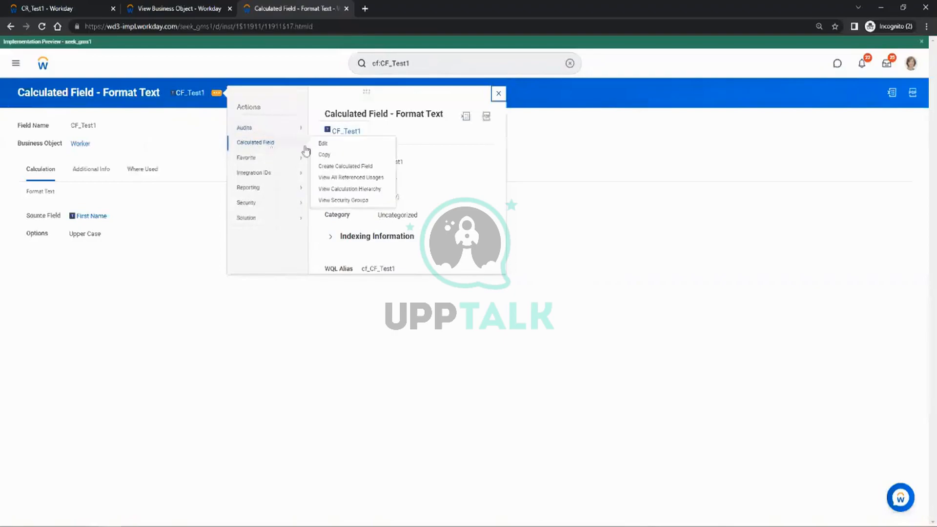
{"action": "left_click", "coordinate": [322, 145]}
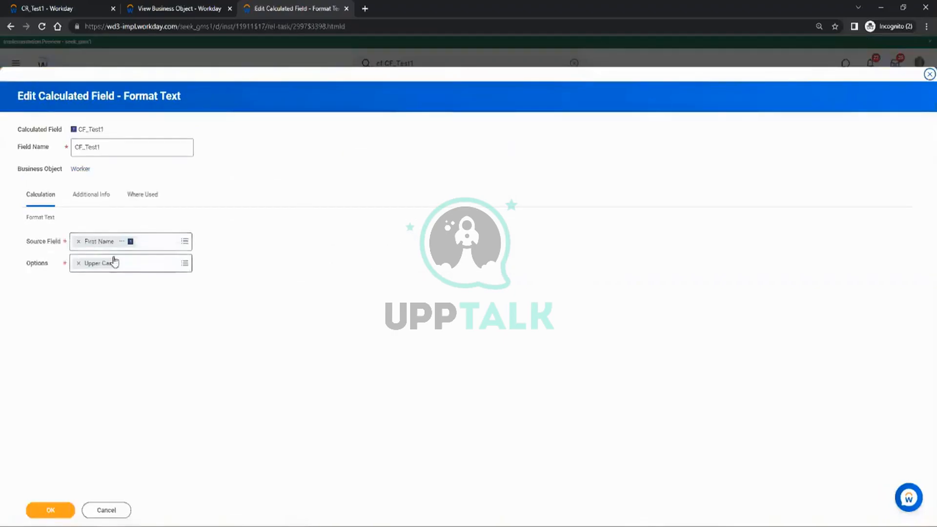
{"action": "left_click", "coordinate": [132, 266]}
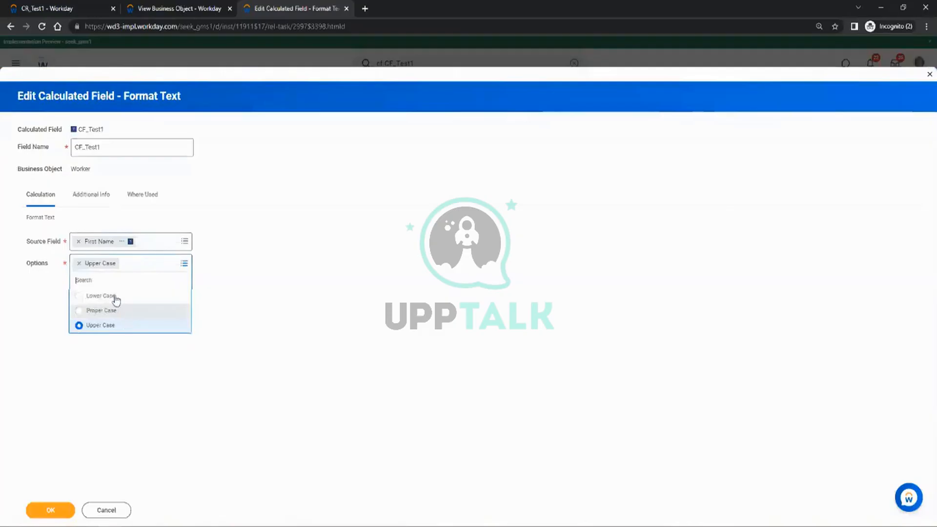
{"action": "left_click", "coordinate": [114, 390]}
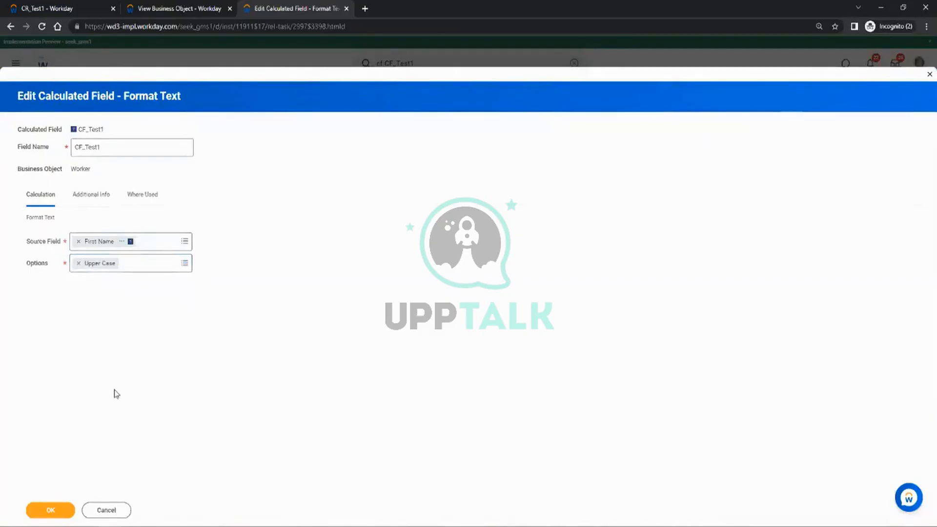
{"action": "left_click", "coordinate": [46, 509]}
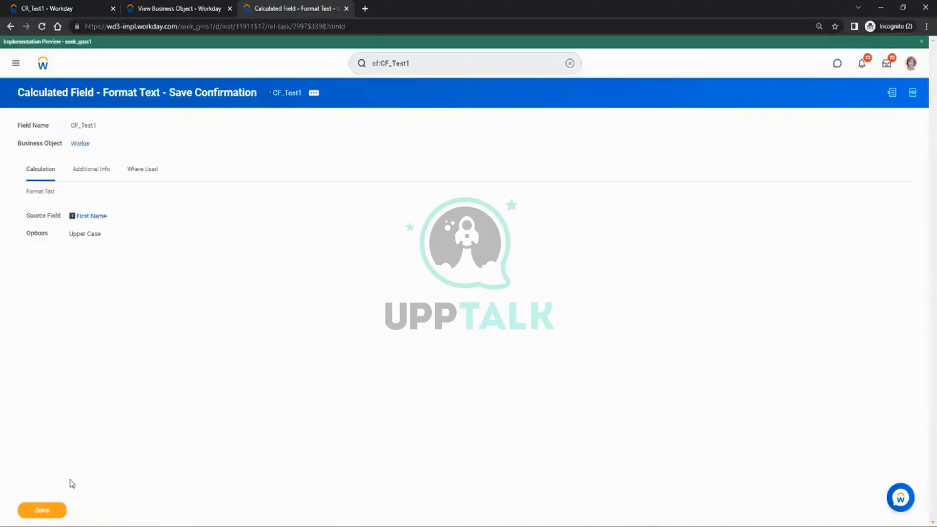
{"action": "left_click", "coordinate": [43, 510]}
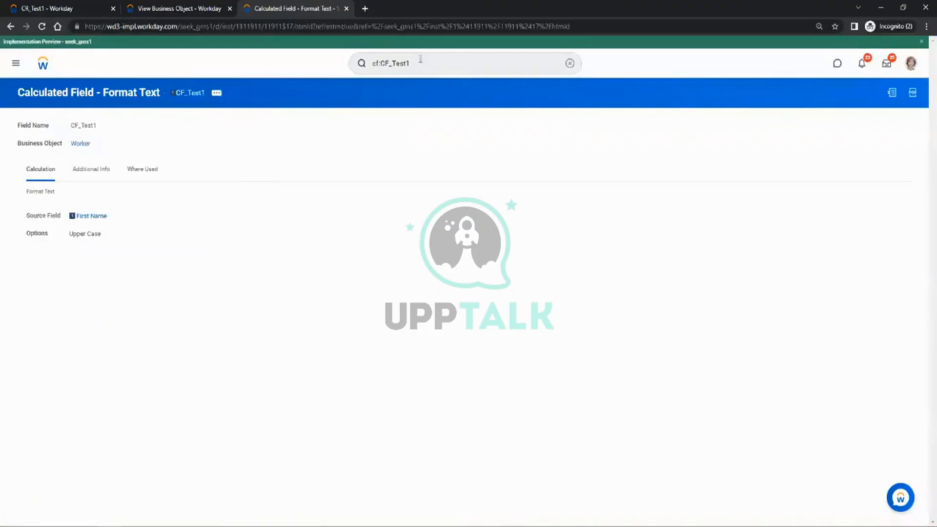
Search for "creat calc fiel" and open the Create Calculated Field task
{"action": "left_click", "coordinate": [453, 61]}
{"action": "left_click_drag", "start_coordinate": [453, 60], "coordinate": [272, 77]}
{"action": "type", "text": "cf"}
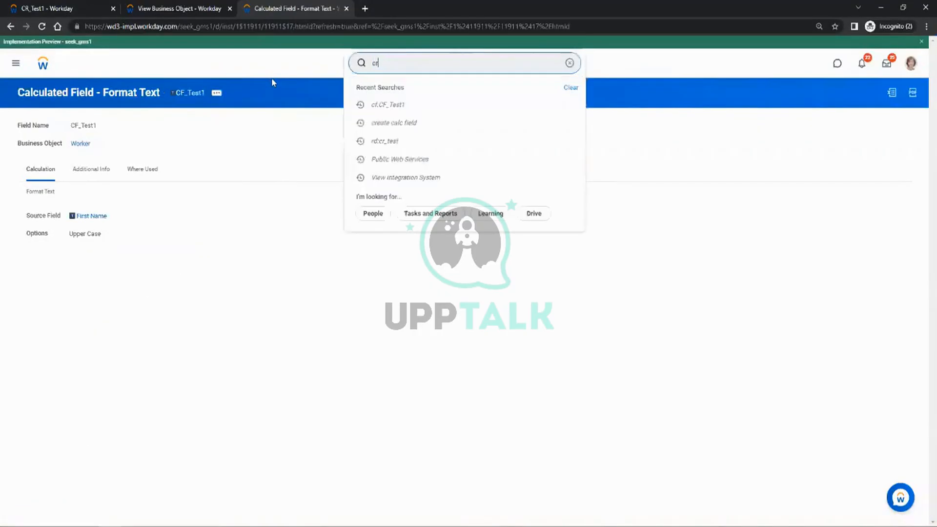
{"action": "type", "text": "eat"}
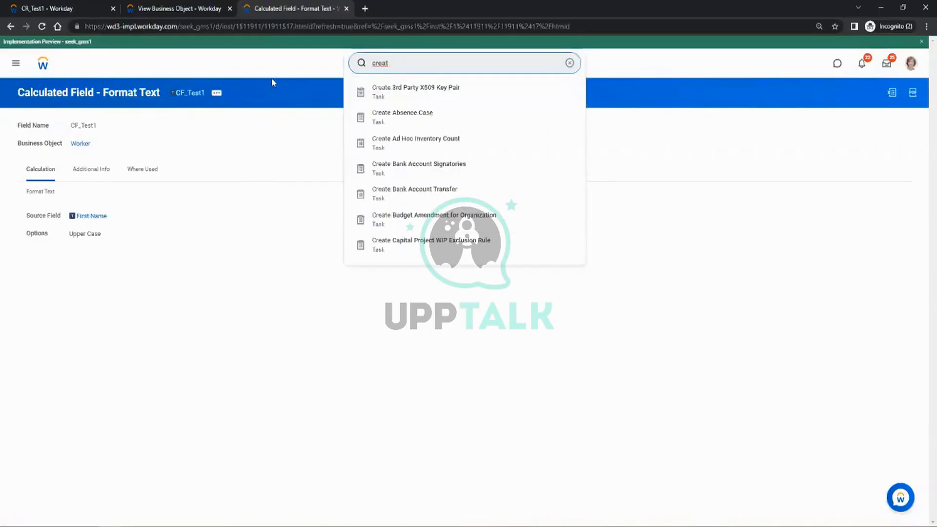
{"action": "type", "text": " calc fiel"}
{"action": "key", "text": "Return"}
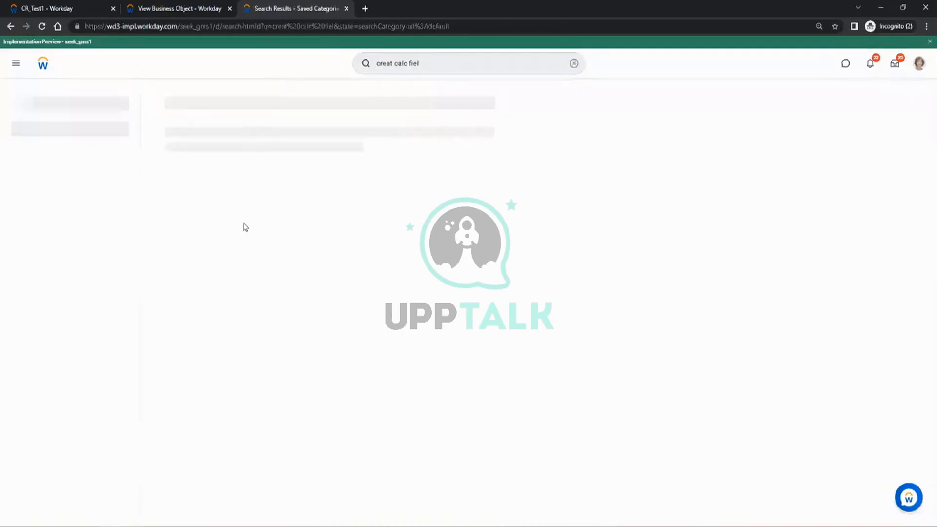
{"action": "left_click", "coordinate": [258, 128]}
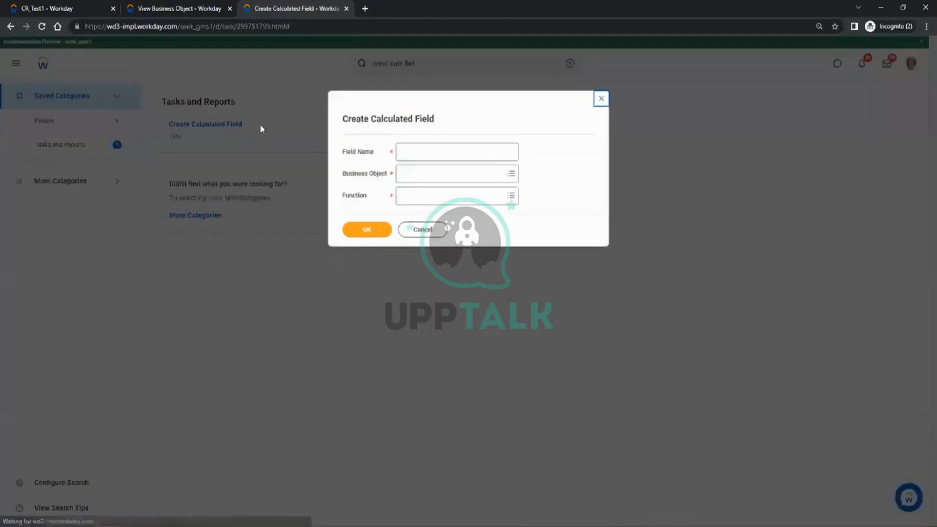
Start calculated field CF_Test2 on business object Worker with the Concatenate Text function, and add a second row to its field table
{"action": "left_click", "coordinate": [416, 155]}
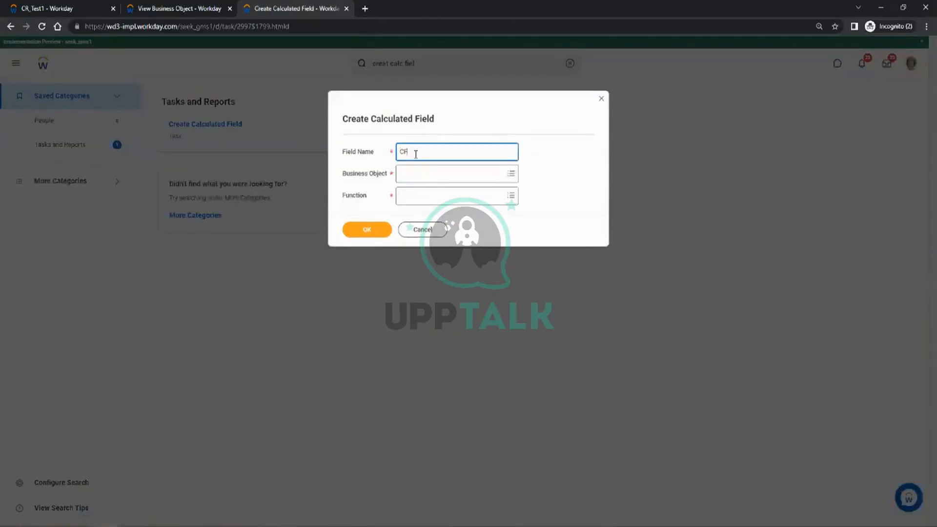
{"action": "type", "text": "CF_Test2"}
{"action": "key", "text": "Tab"}
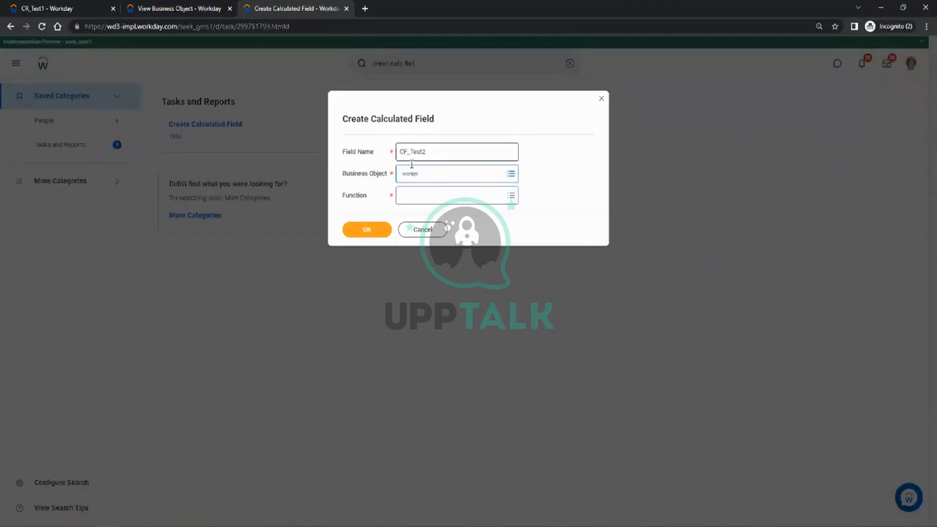
{"action": "key", "text": "Return"}
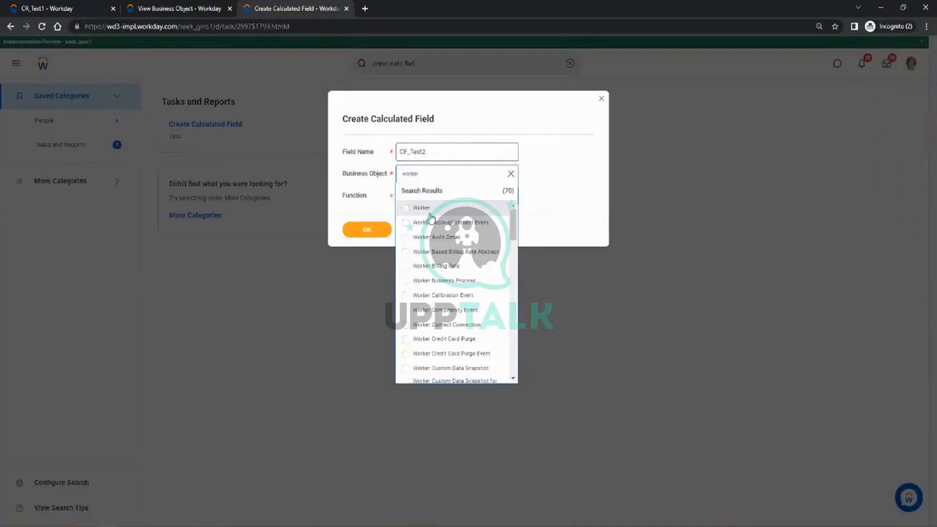
{"action": "left_click", "coordinate": [432, 217]}
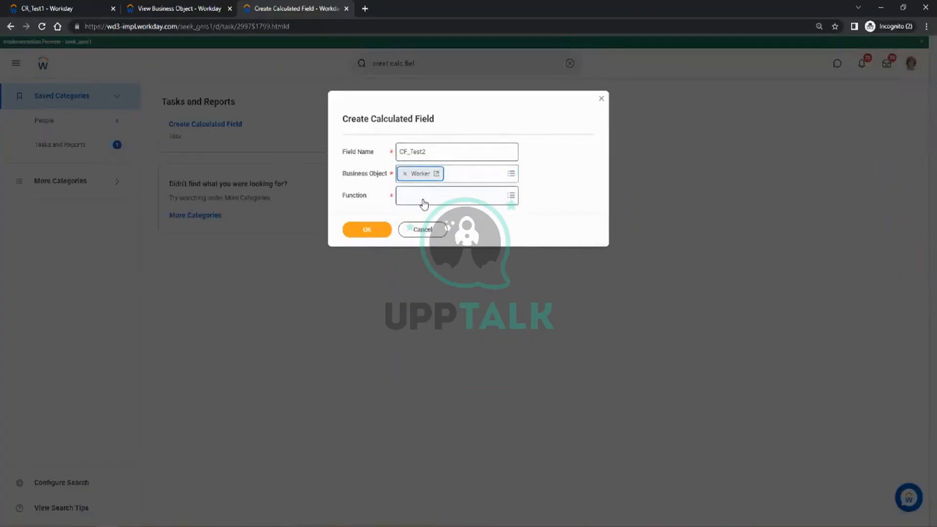
{"action": "left_click", "coordinate": [453, 203]}
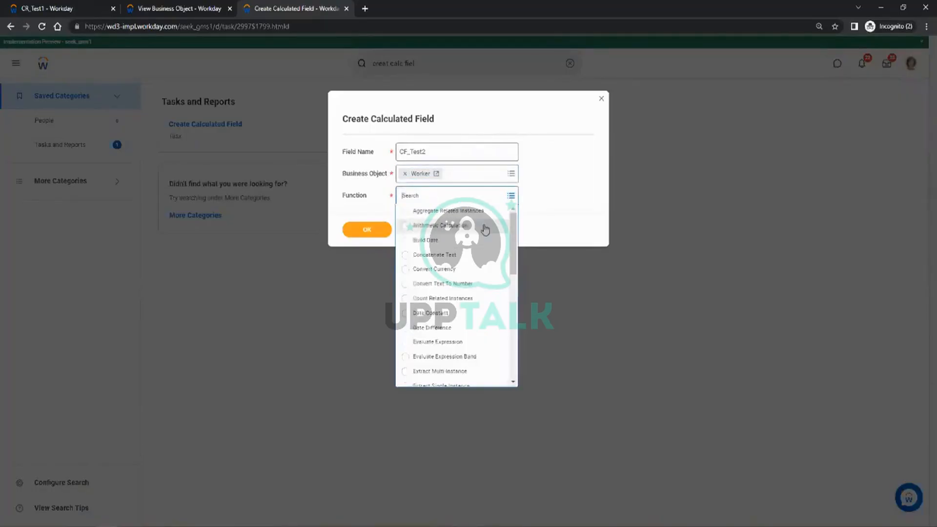
{"action": "left_click", "coordinate": [435, 255]}
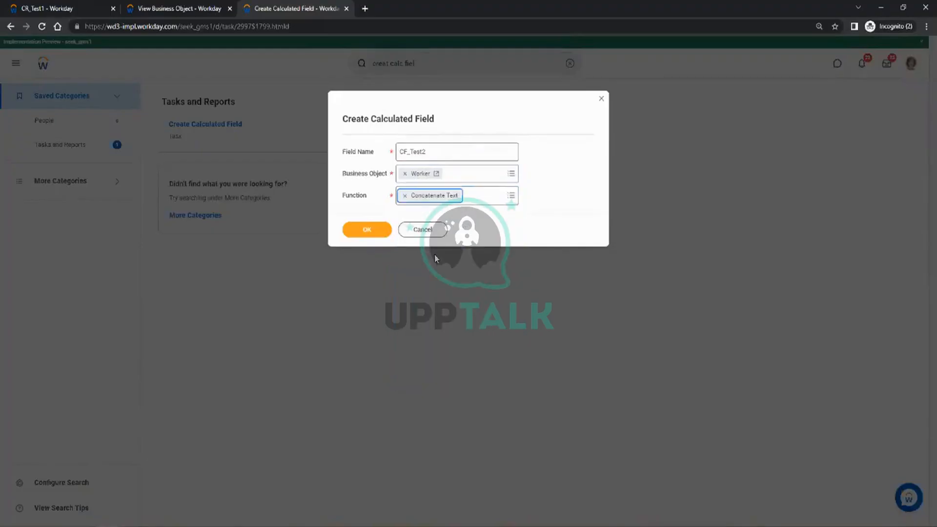
{"action": "left_click", "coordinate": [382, 234]}
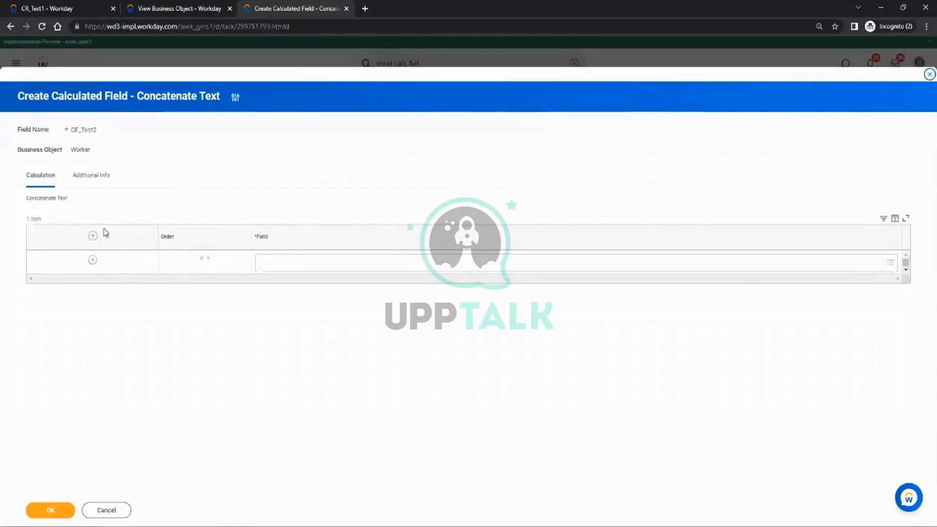
{"action": "left_click", "coordinate": [93, 236]}
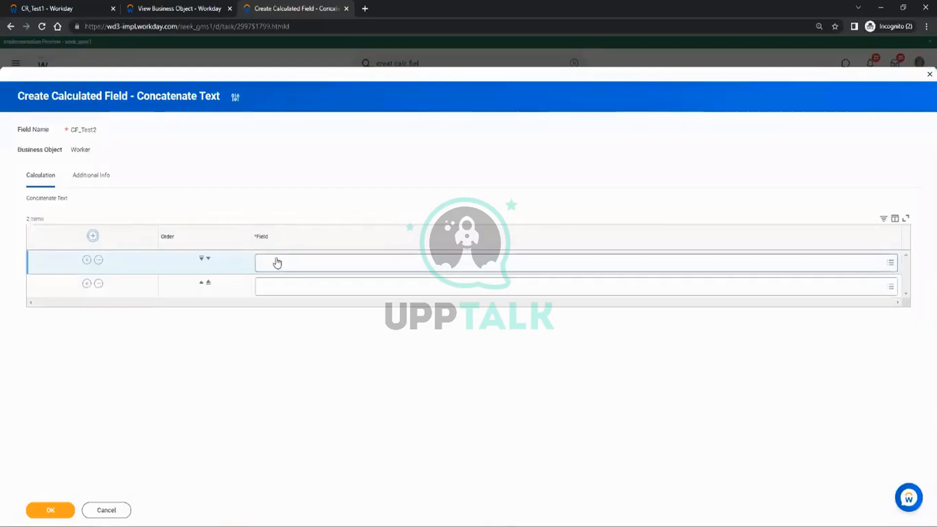
Set the first field of the concatenation for CF_Test2 to Employee ID
{"action": "left_click", "coordinate": [317, 270]}
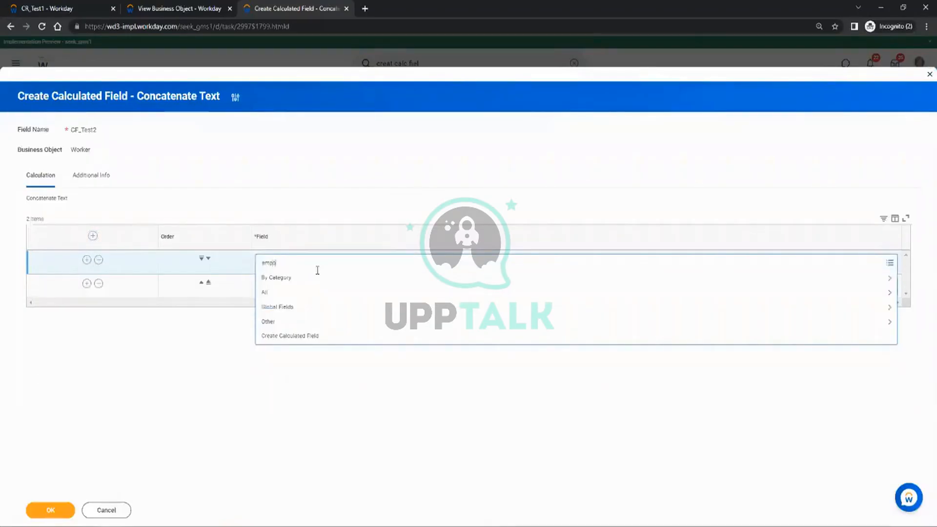
{"action": "type", "text": "employee id"}
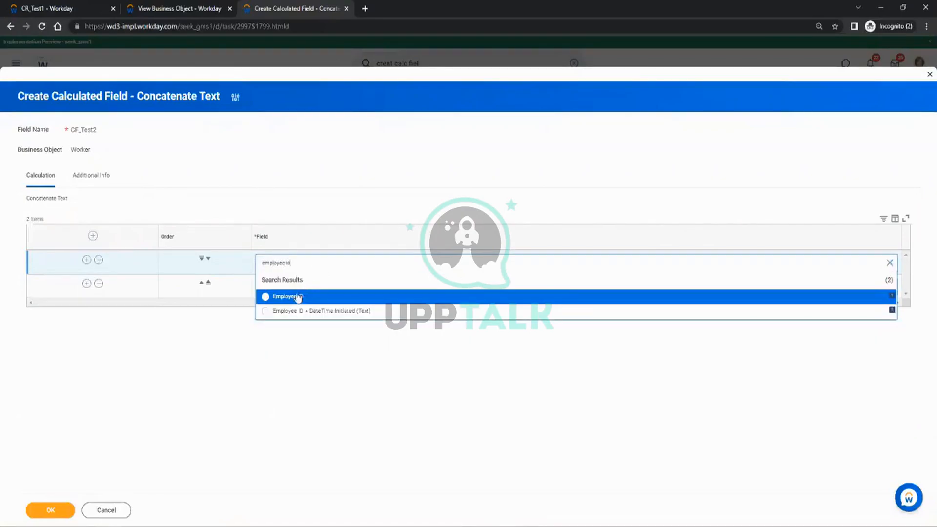
{"action": "left_click", "coordinate": [300, 296]}
Set the second concatenation field to the underscore text constant from the global text fields
{"action": "left_click", "coordinate": [267, 287]}
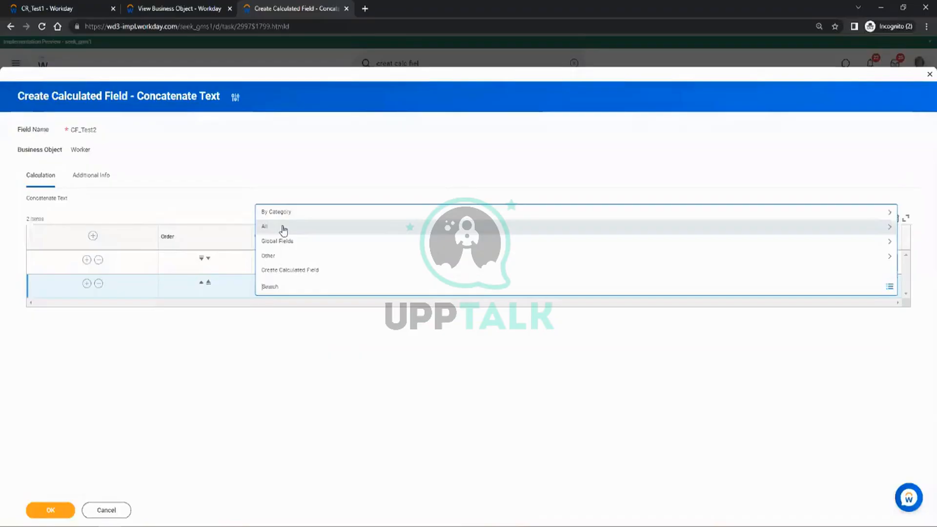
{"action": "left_click_drag", "start_coordinate": [283, 229], "coordinate": [283, 246]}
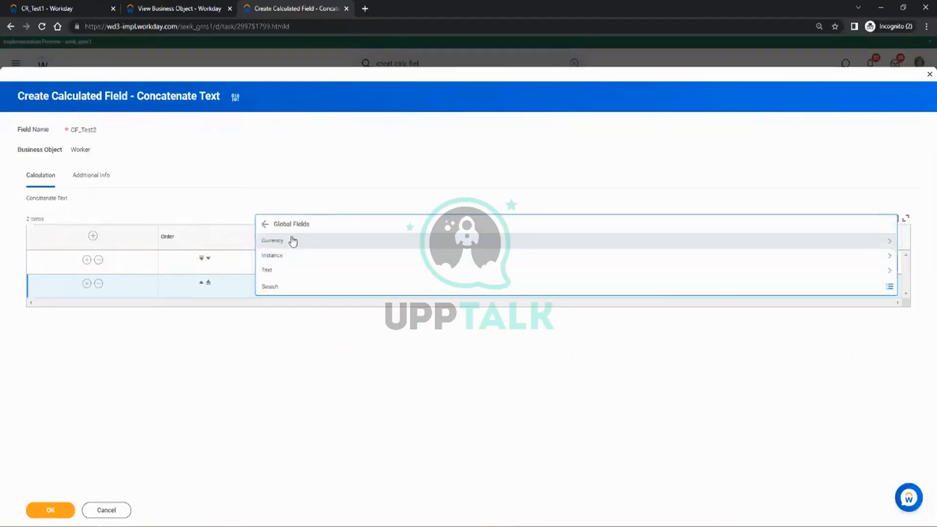
{"action": "left_click", "coordinate": [271, 271]}
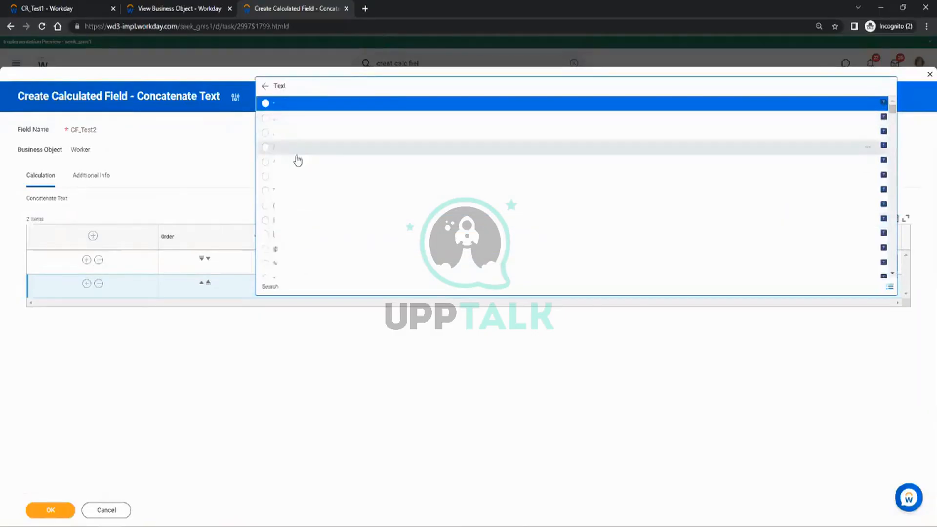
{"action": "scroll", "coordinate": [299, 166], "scroll_direction": "down", "scroll_amount": 5}
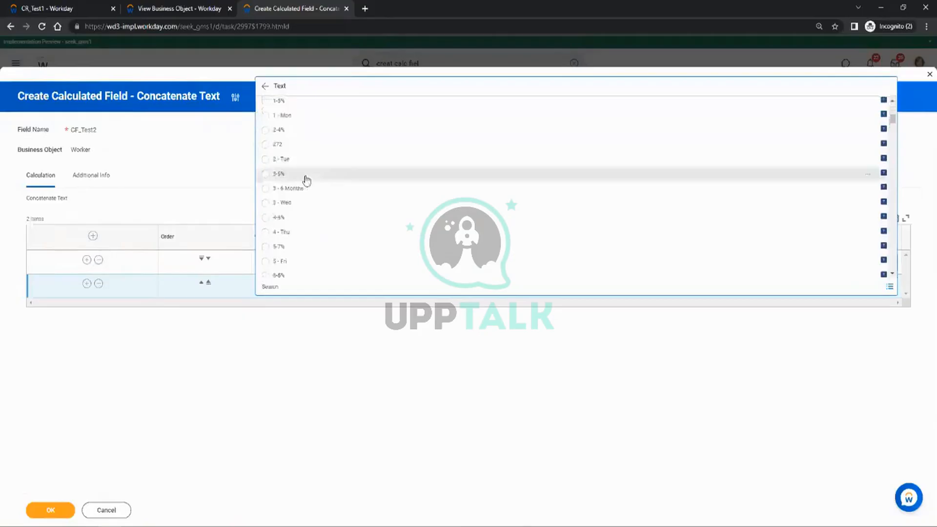
{"action": "scroll", "coordinate": [307, 181], "scroll_direction": "up", "scroll_amount": 5}
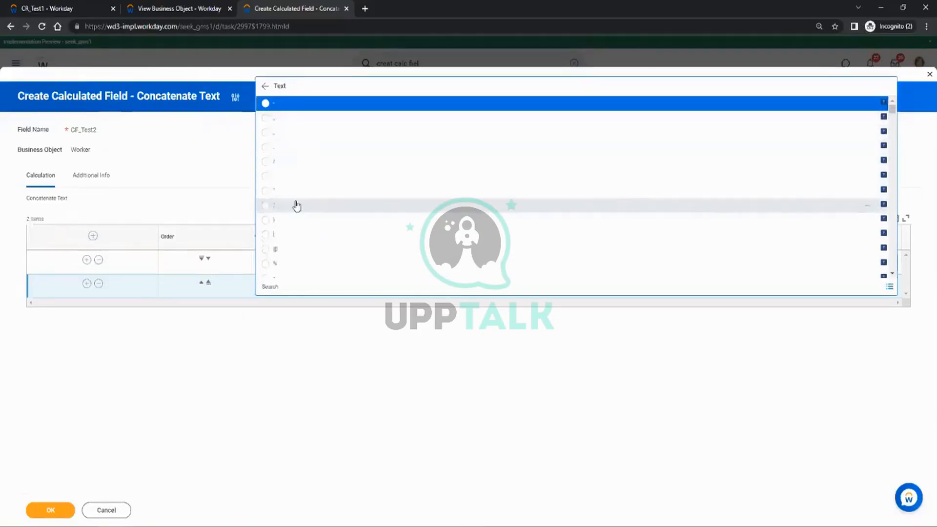
{"action": "scroll", "coordinate": [297, 208], "scroll_direction": "down", "scroll_amount": 2}
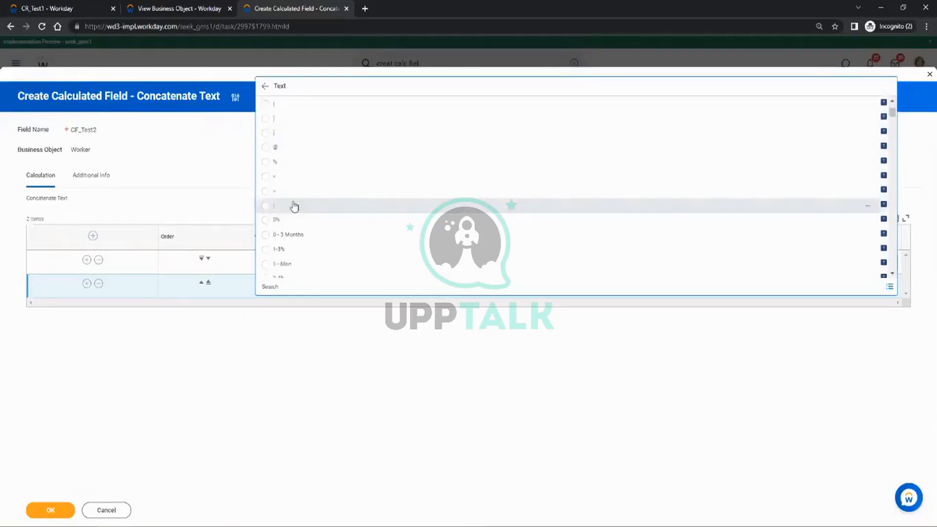
{"action": "scroll", "coordinate": [296, 203], "scroll_direction": "down", "scroll_amount": 10}
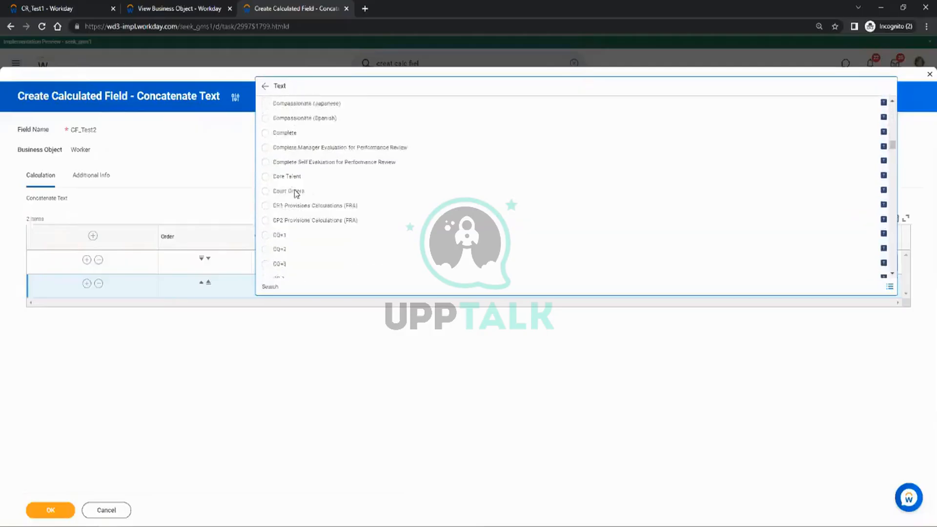
{"action": "scroll", "coordinate": [296, 194], "scroll_direction": "up", "scroll_amount": 15}
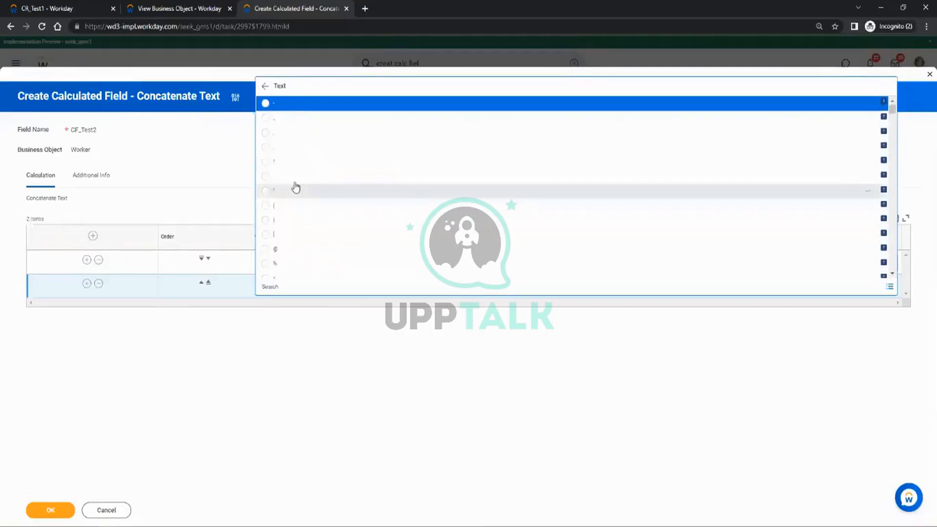
{"action": "left_click", "coordinate": [285, 120]}
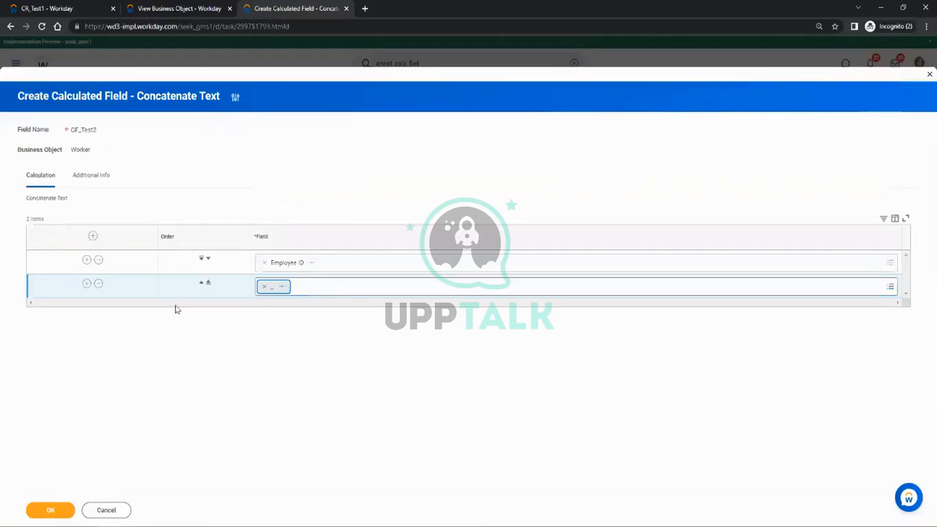
Add a third concatenation row with the CF_Test1 field and save the calculated field
{"action": "left_click", "coordinate": [86, 284]}
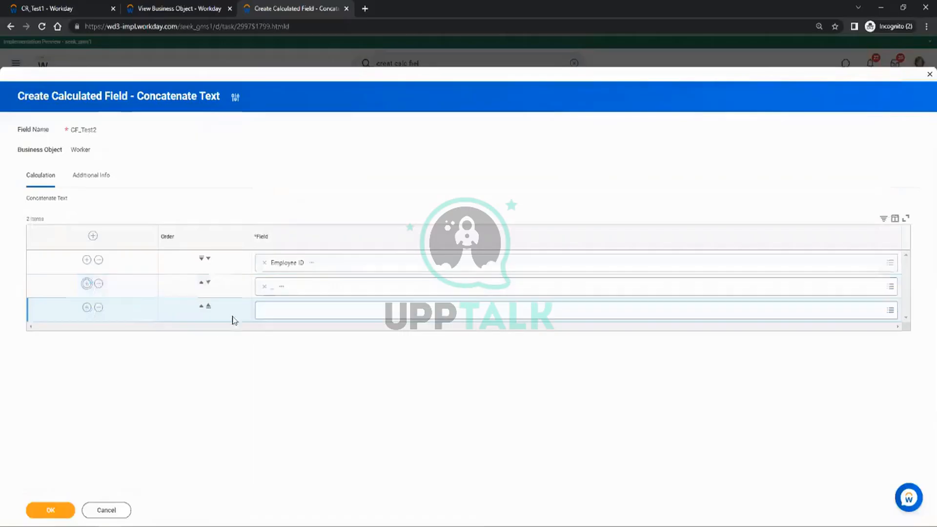
{"action": "left_click", "coordinate": [267, 315]}
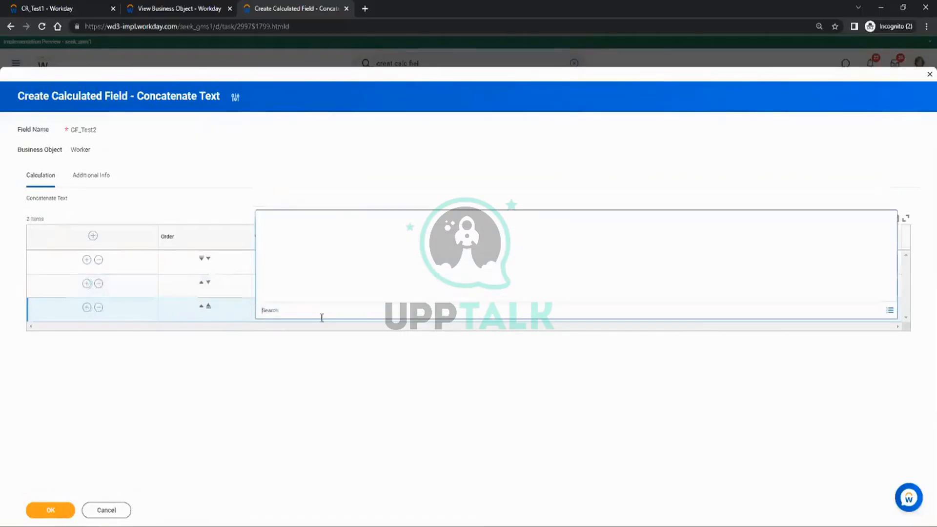
{"action": "left_click", "coordinate": [50, 8]}
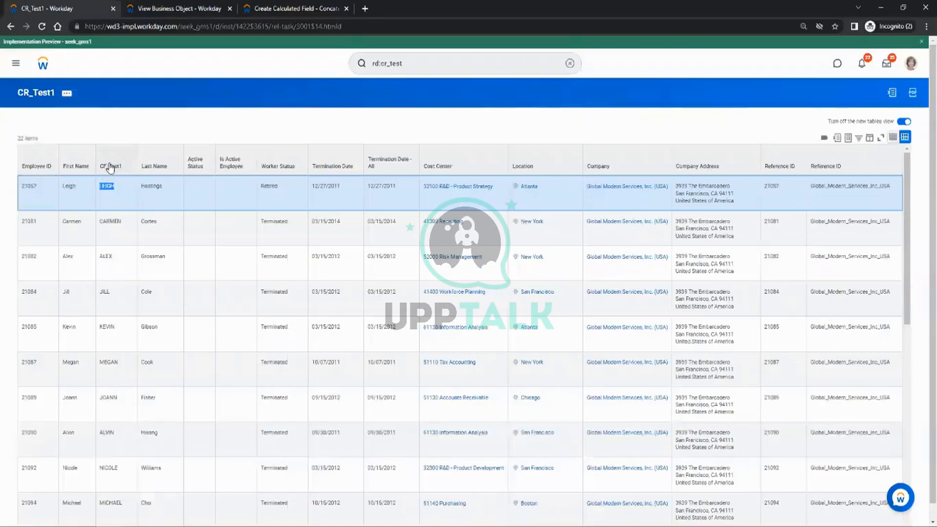
{"action": "left_click", "coordinate": [288, 7]}
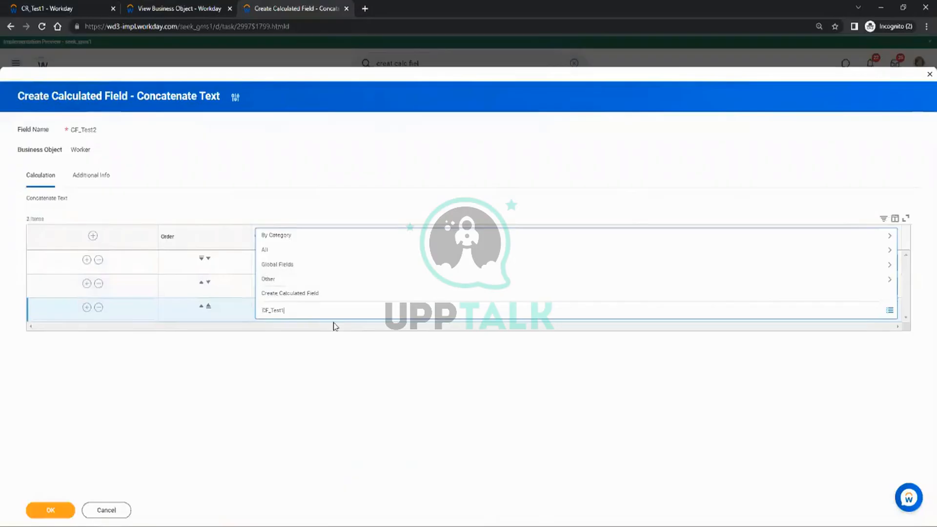
{"action": "key", "text": "Return"}
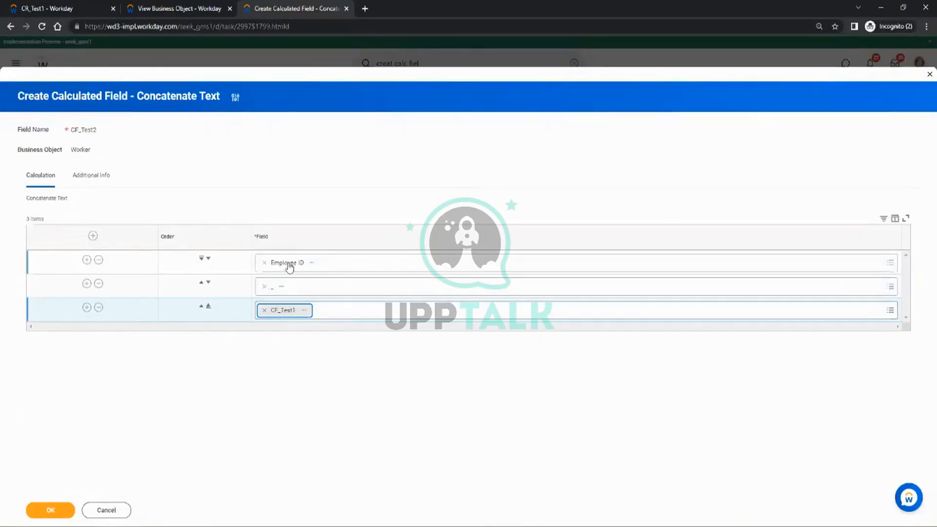
{"action": "left_click", "coordinate": [51, 510]}
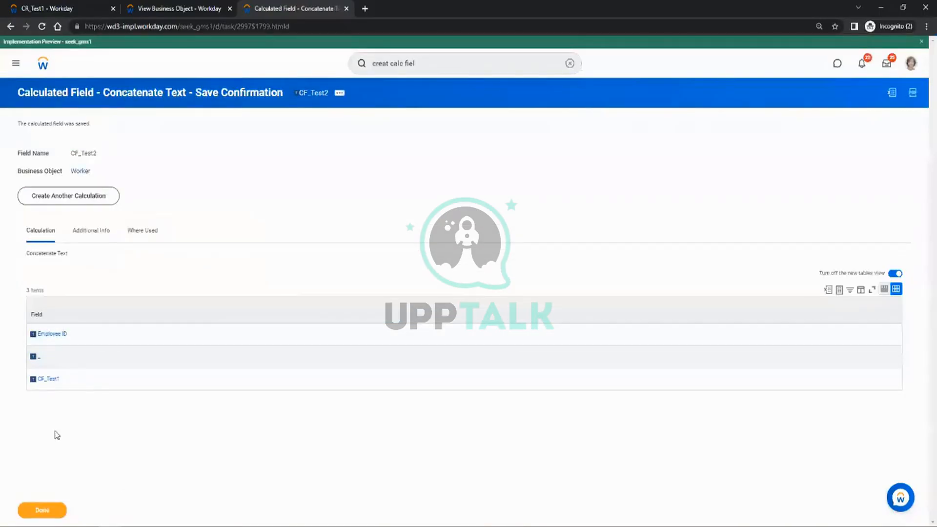
Copy the name of calculated field CF_Test2 and open the CR_Test1 custom report for editing
{"action": "left_click", "coordinate": [339, 93]}
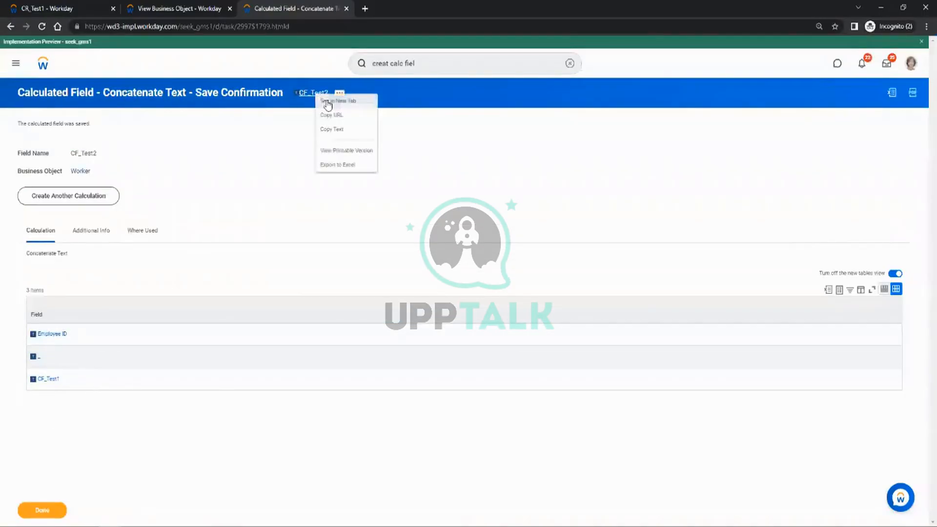
{"action": "left_click", "coordinate": [333, 129]}
{"action": "left_click", "coordinate": [78, 8]}
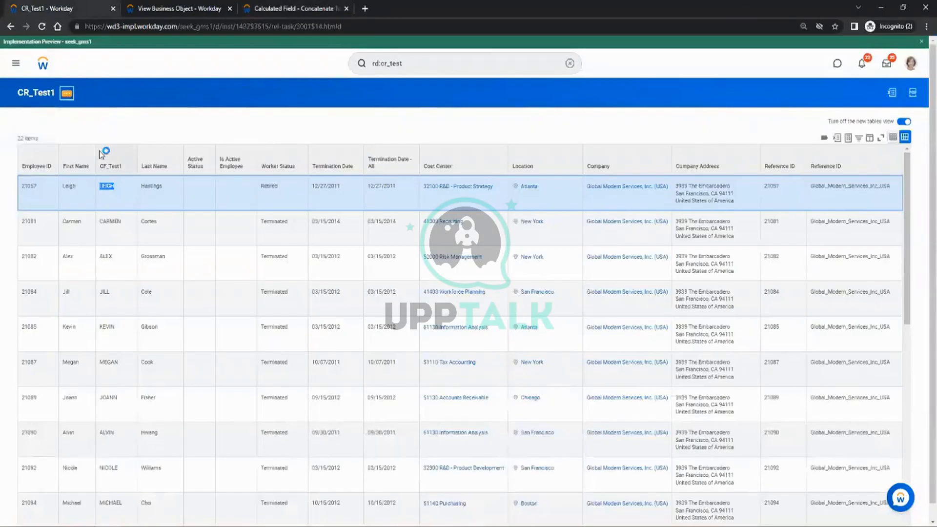
{"action": "mouse_move", "coordinate": [116, 126]}
{"action": "left_click", "coordinate": [173, 129]}
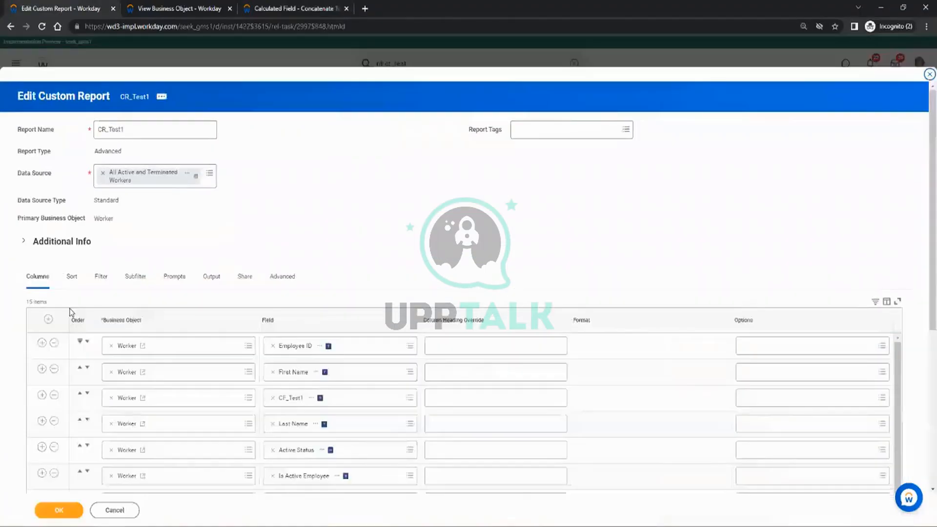
Add a Worker column with the CF_Test2 field directly below CF_Test1 and save the report
{"action": "scroll", "coordinate": [177, 267], "scroll_direction": "down", "scroll_amount": 2}
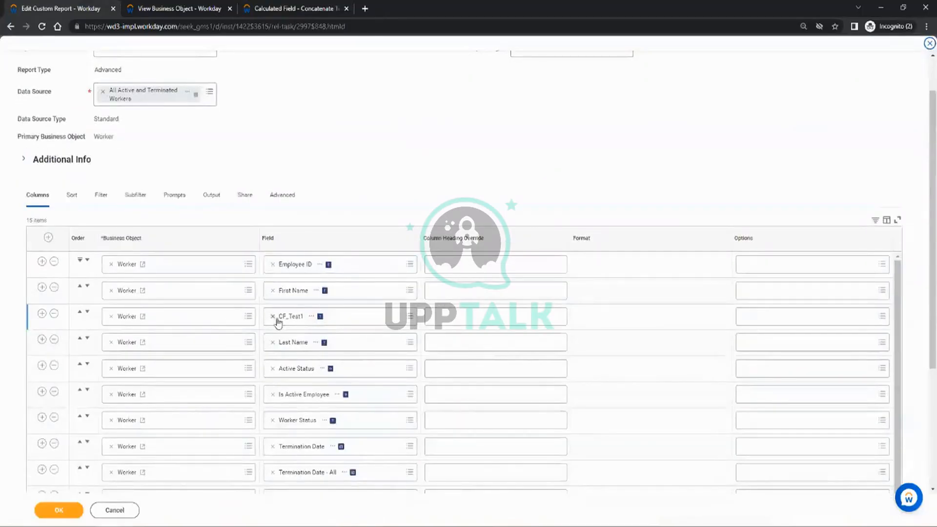
{"action": "left_click", "coordinate": [42, 314]}
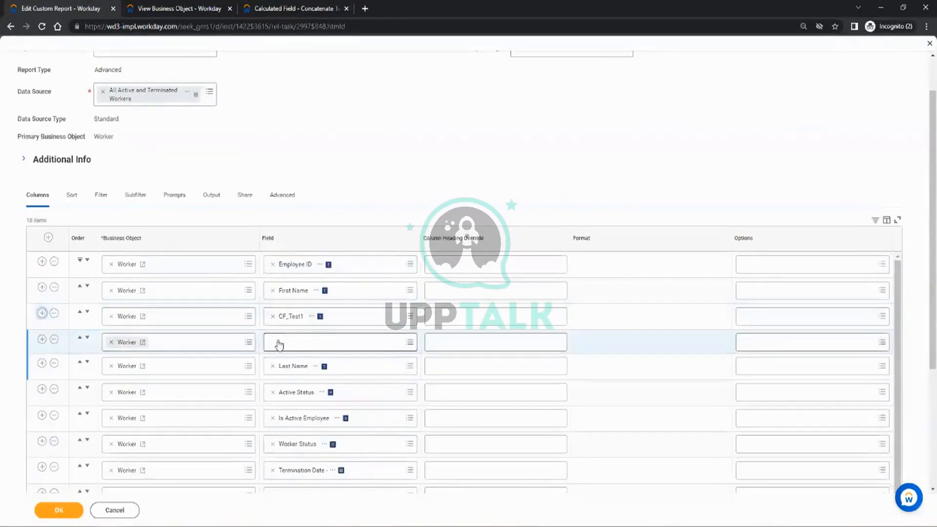
{"action": "left_click", "coordinate": [293, 345]}
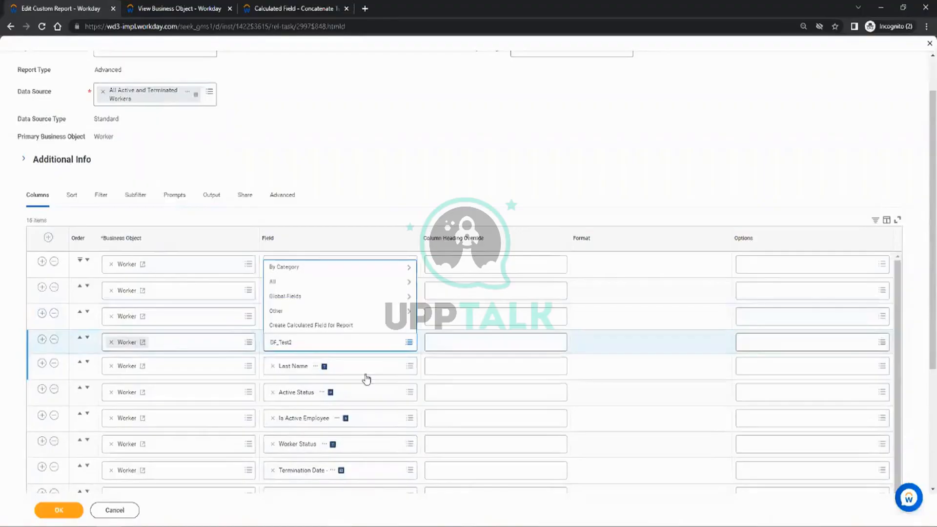
{"action": "key", "text": "Return"}
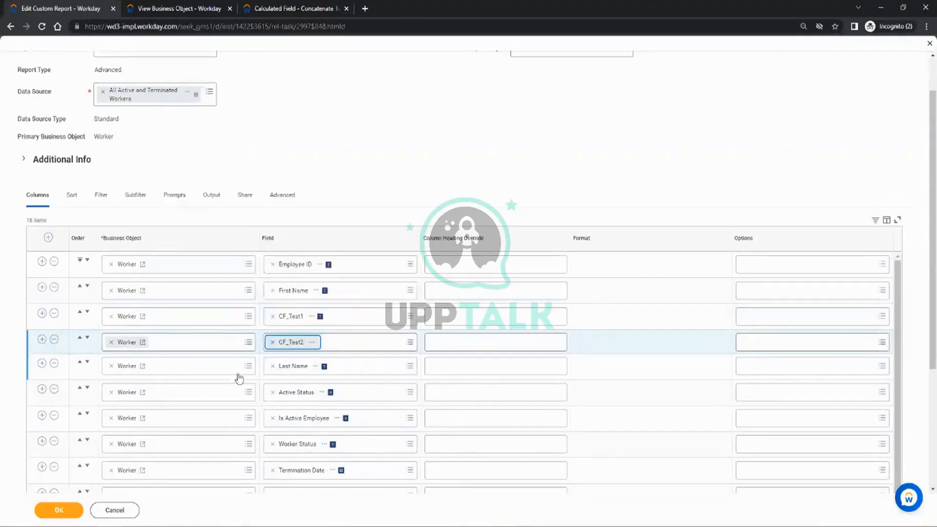
{"action": "left_click", "coordinate": [58, 510]}
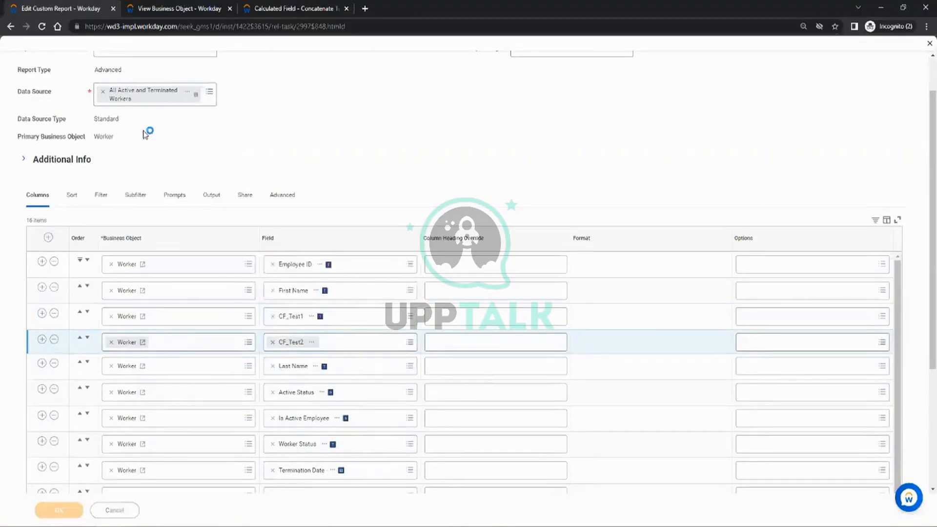
Run the saved CR_Test1 report
{"action": "left_click", "coordinate": [177, 10]}
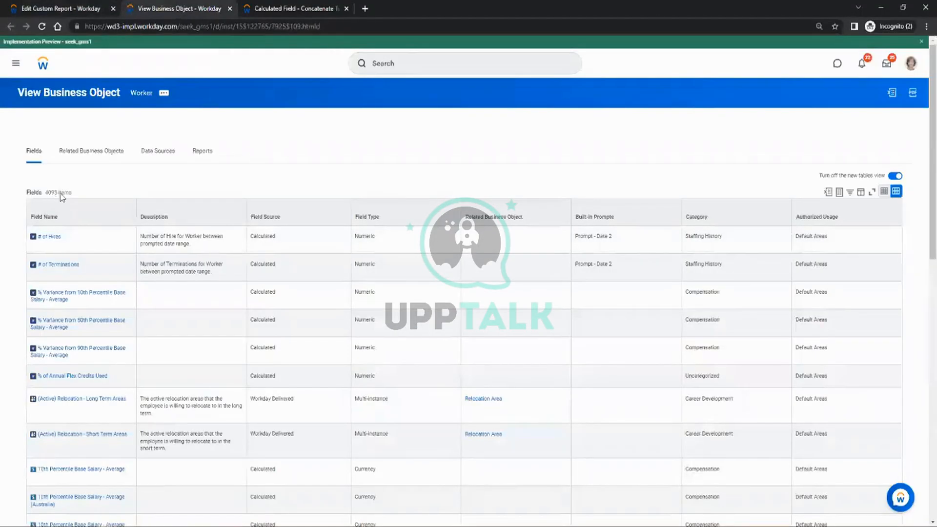
{"action": "left_click", "coordinate": [76, 7]}
{"action": "scroll", "coordinate": [98, 391], "scroll_direction": "down", "scroll_amount": 4}
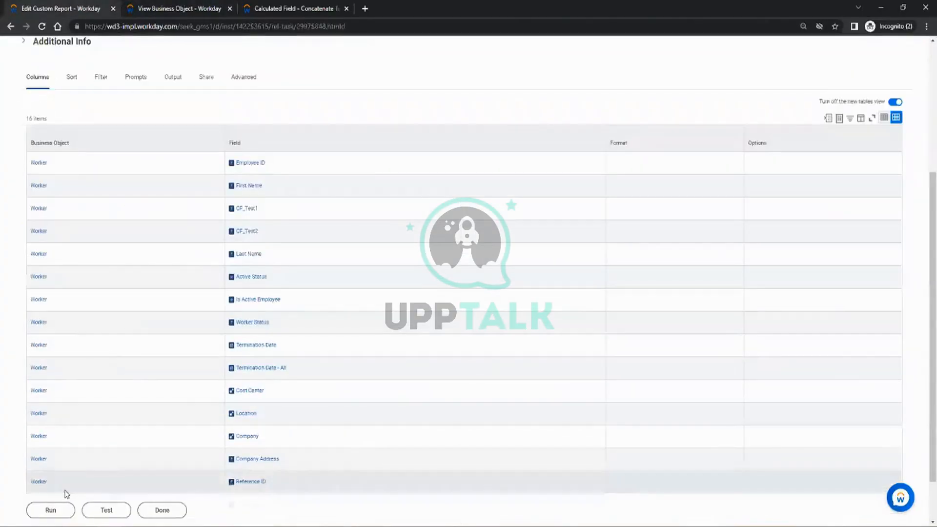
{"action": "left_click", "coordinate": [51, 510]}
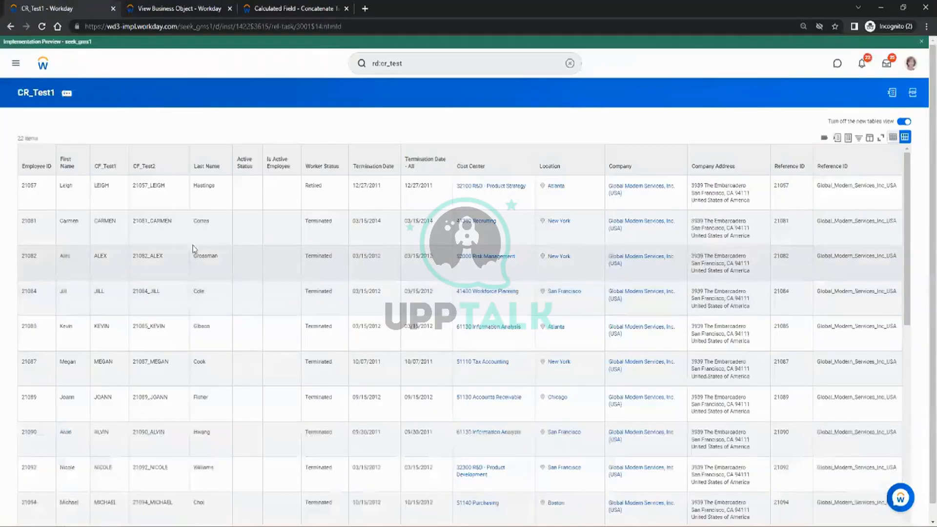
Examine the CF_Test2 values in several report rows to check the concatenated employee ID and name
{"action": "left_click_drag", "start_coordinate": [131, 221], "coordinate": [174, 229]}
{"action": "left_click", "coordinate": [172, 232]}
{"action": "left_click", "coordinate": [137, 256]}
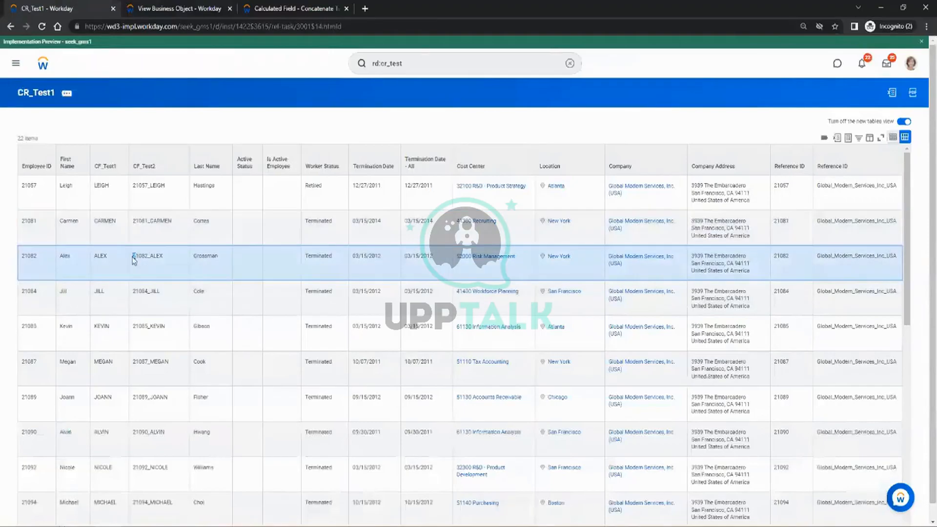
{"action": "left_click_drag", "start_coordinate": [137, 257], "coordinate": [189, 261]}
{"action": "left_click", "coordinate": [163, 299]}
{"action": "left_click_drag", "start_coordinate": [163, 299], "coordinate": [127, 293]}
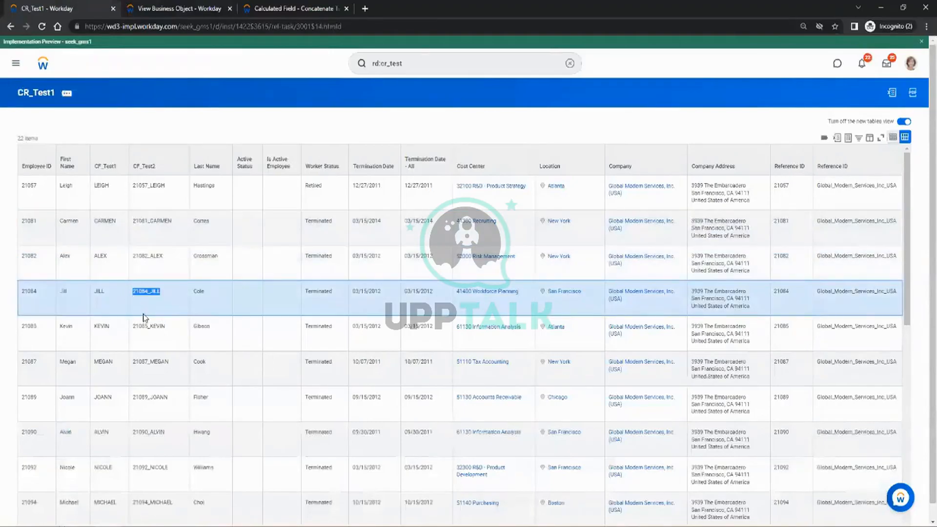
{"action": "left_click", "coordinate": [166, 347]}
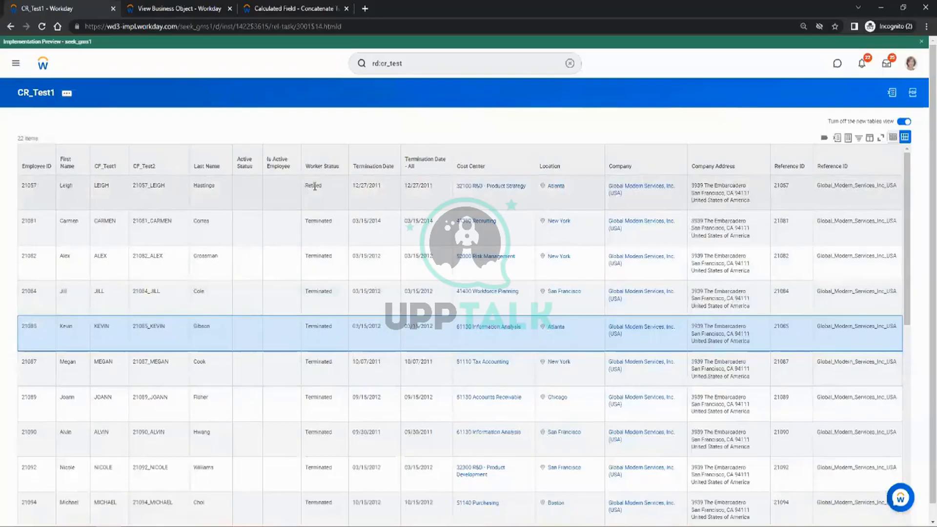
Start another calculated field named CF_Test3 on the Worker business object using the Substring Text function
{"action": "left_click", "coordinate": [288, 7]}
{"action": "left_click", "coordinate": [73, 197]}
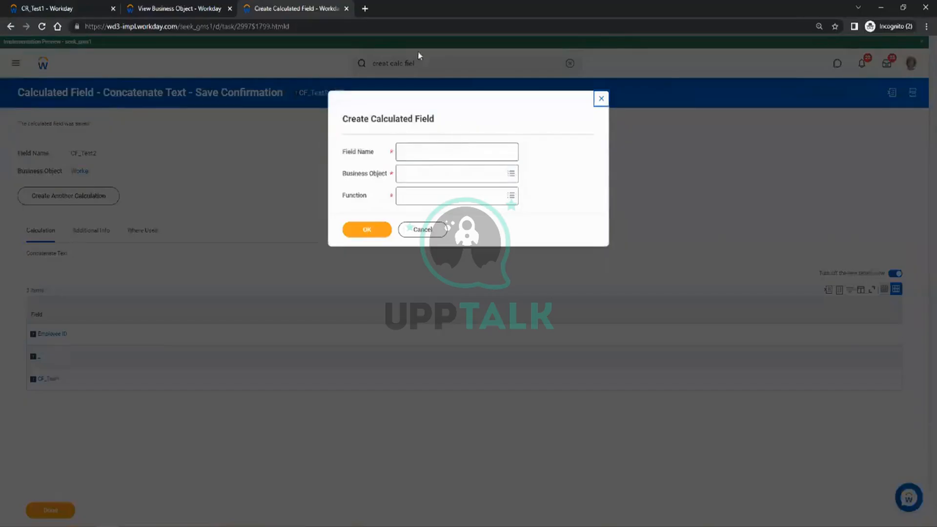
{"action": "left_click", "coordinate": [410, 151]}
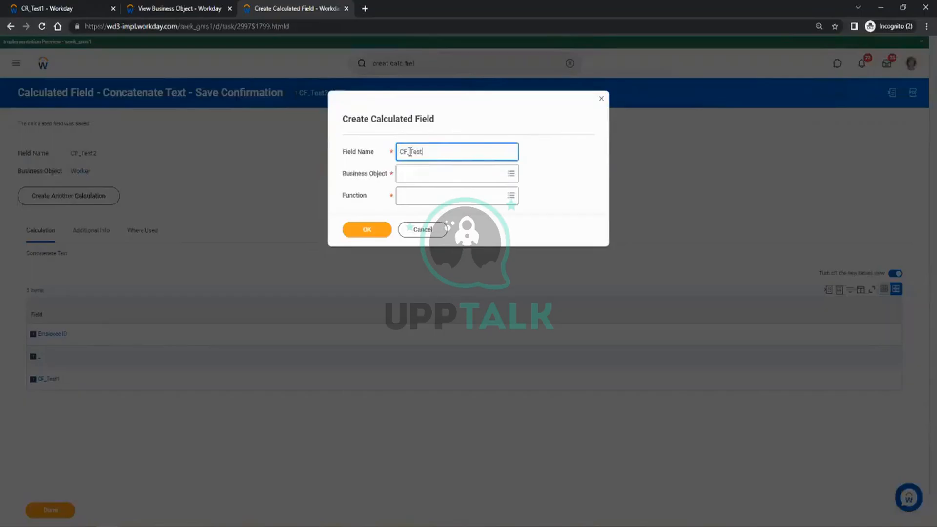
{"action": "key", "text": "Tab"}
{"action": "type", "text": "work"}
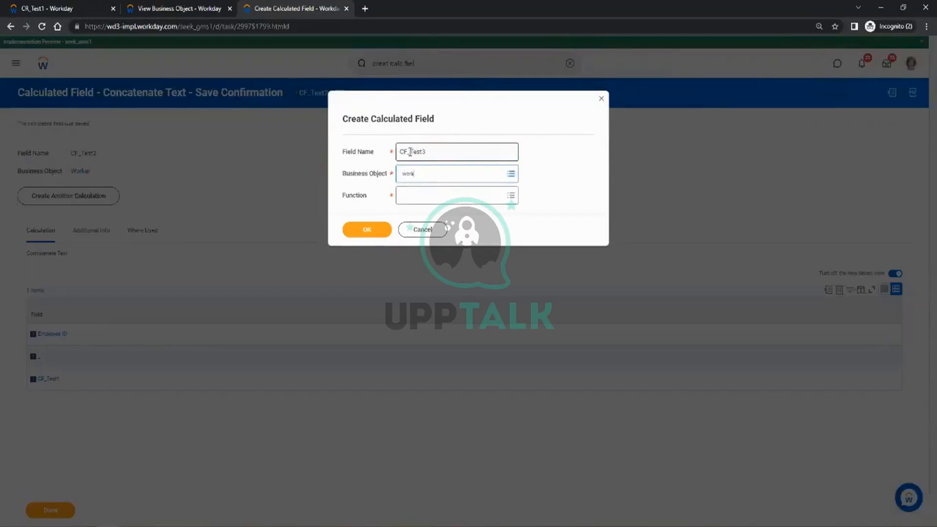
{"action": "type", "text": "er"}
{"action": "left_click", "coordinate": [441, 209]}
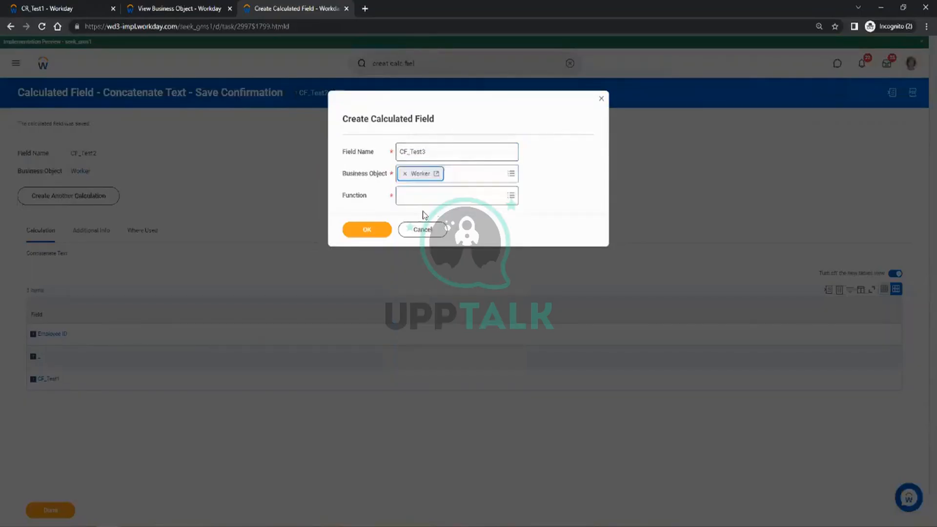
{"action": "left_click", "coordinate": [428, 196]}
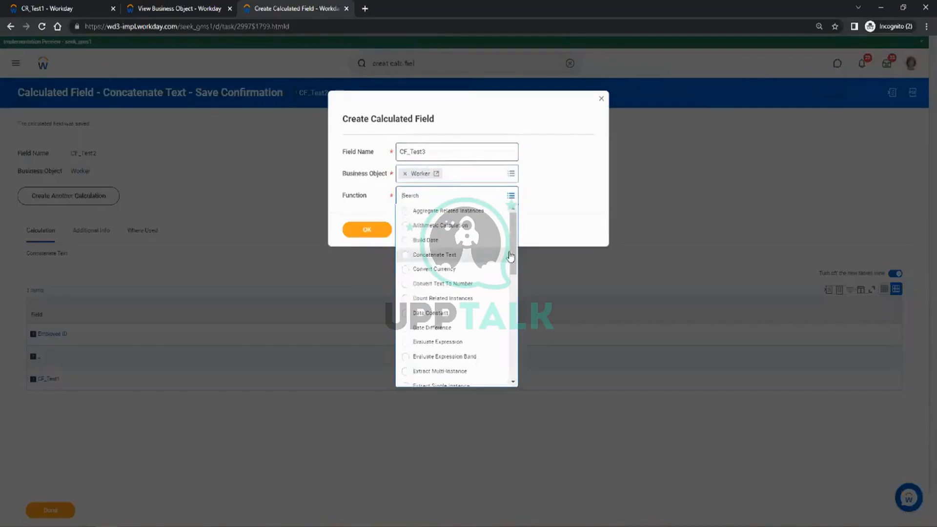
{"action": "left_click_drag", "start_coordinate": [514, 262], "coordinate": [518, 383]}
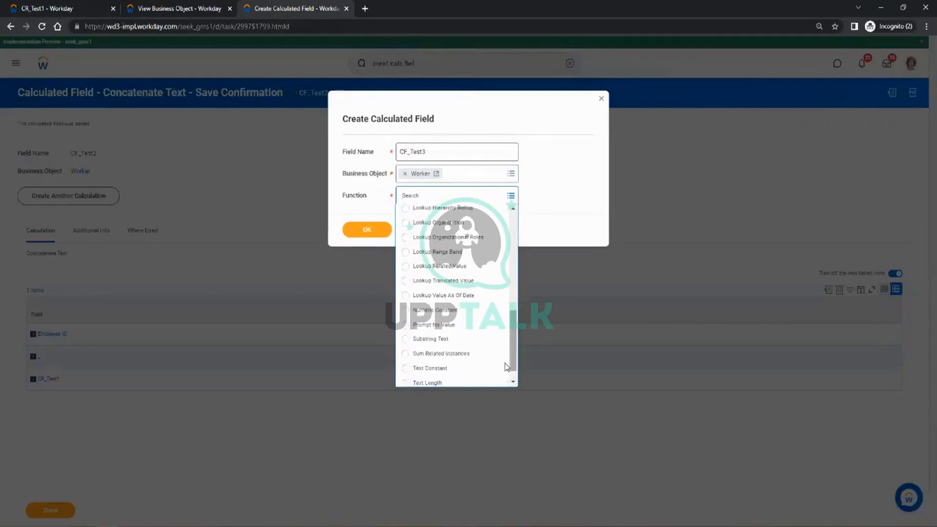
{"action": "left_click", "coordinate": [456, 339]}
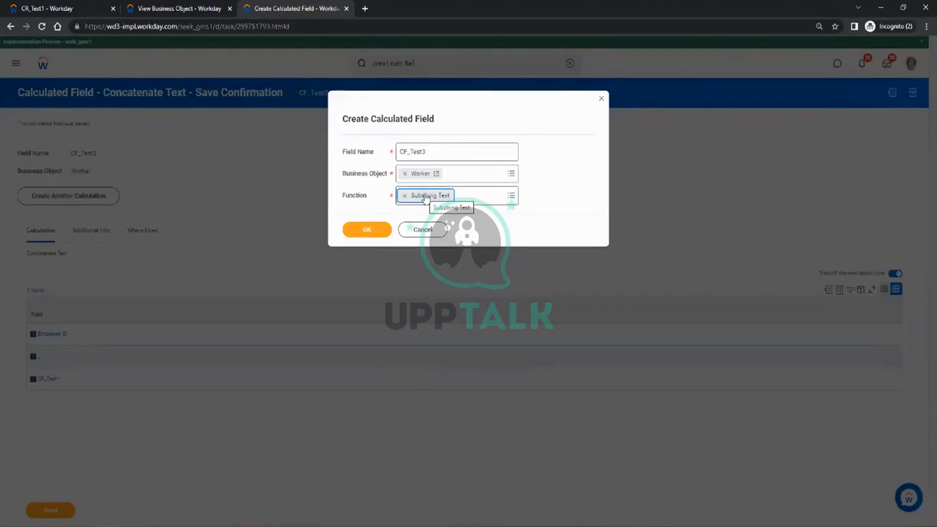
{"action": "left_click", "coordinate": [375, 230]}
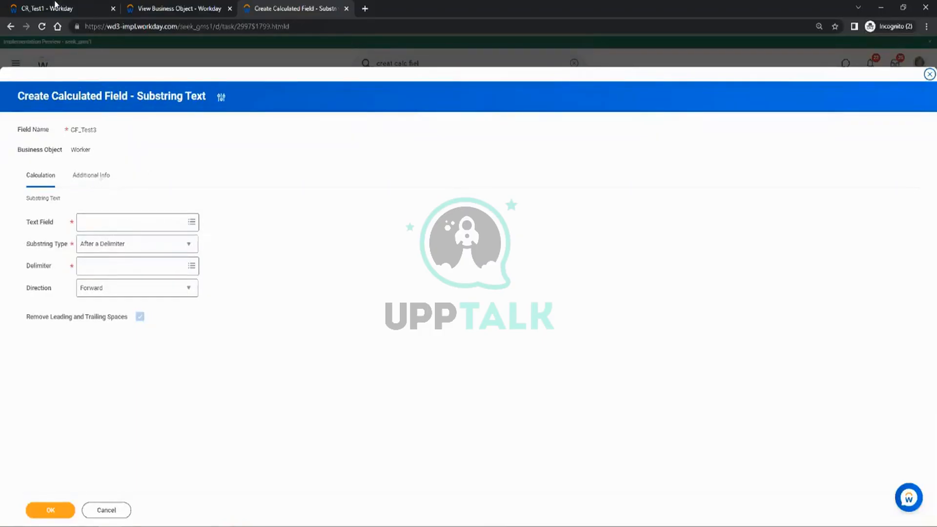
Check the Worker Status column in the CR_Test1 report and set CF_Test3's text field to Worker Status
{"action": "left_click", "coordinate": [55, 6]}
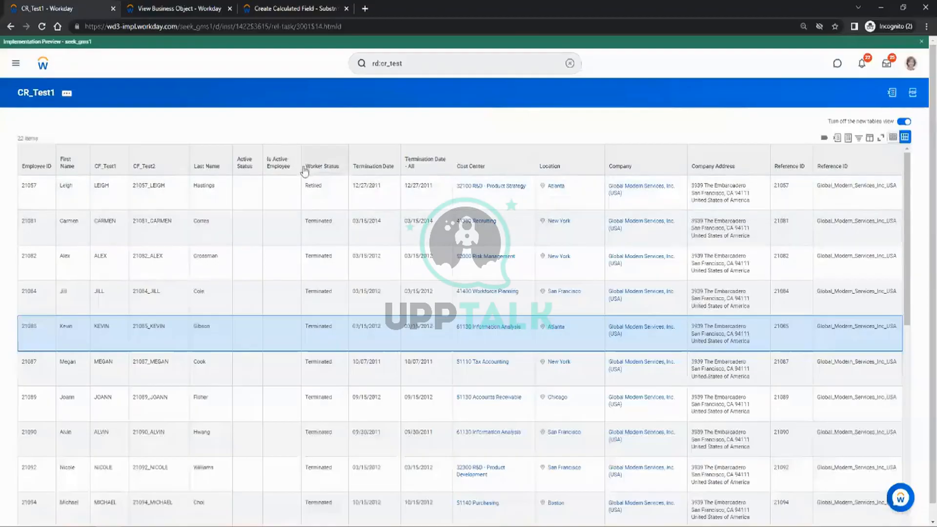
{"action": "left_click", "coordinate": [309, 7]}
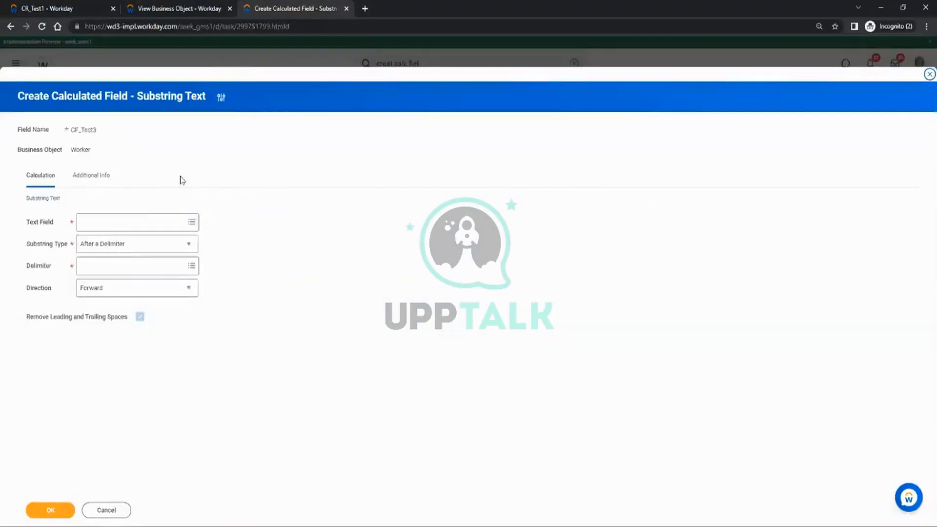
{"action": "left_click", "coordinate": [139, 220]}
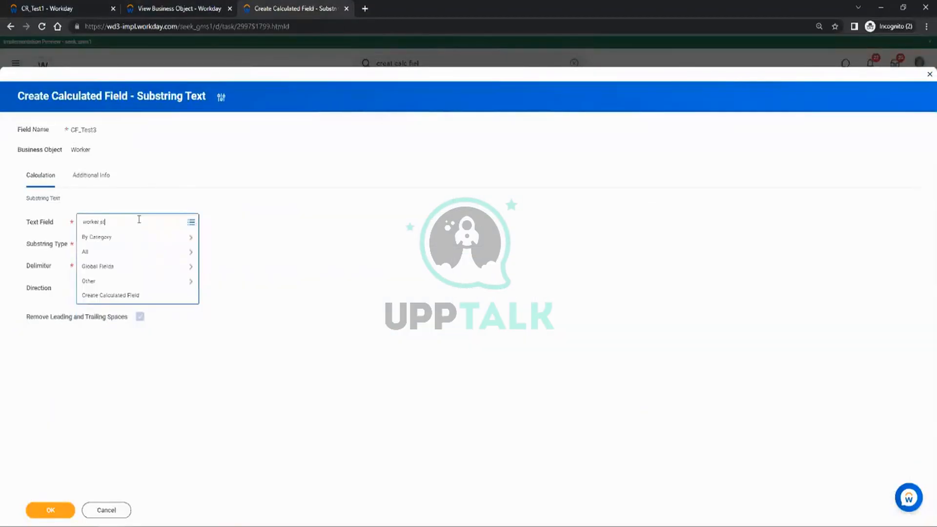
{"action": "key", "text": "Return"}
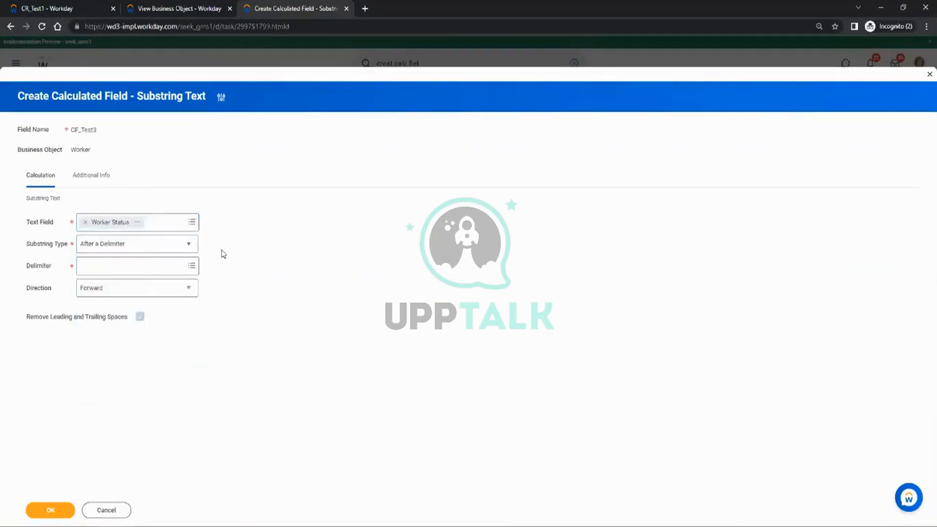
{"action": "left_click", "coordinate": [95, 244]}
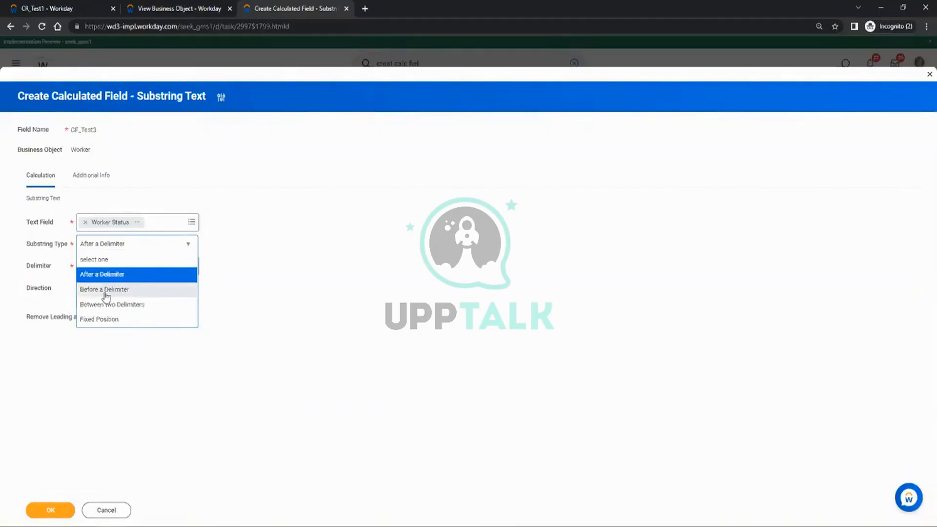
{"action": "left_click", "coordinate": [108, 291]}
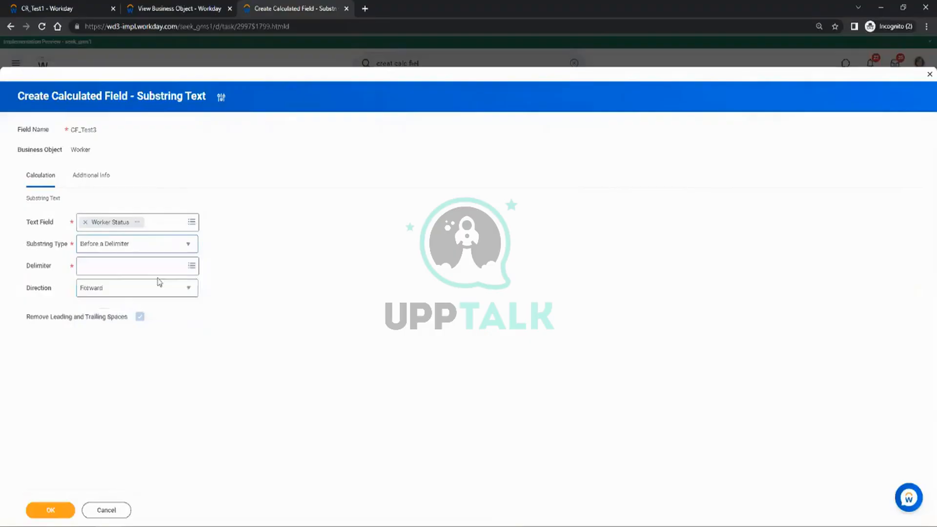
{"action": "left_click", "coordinate": [108, 266]}
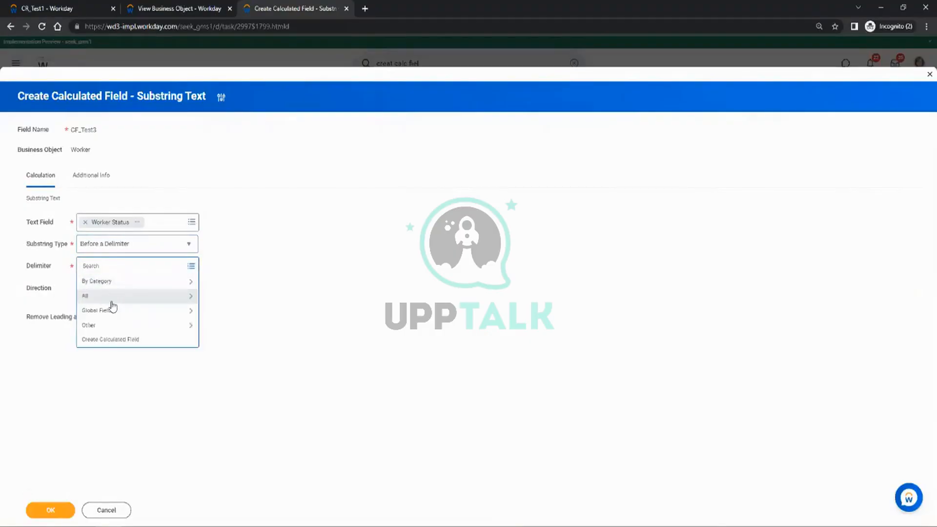
{"action": "left_click", "coordinate": [113, 312]}
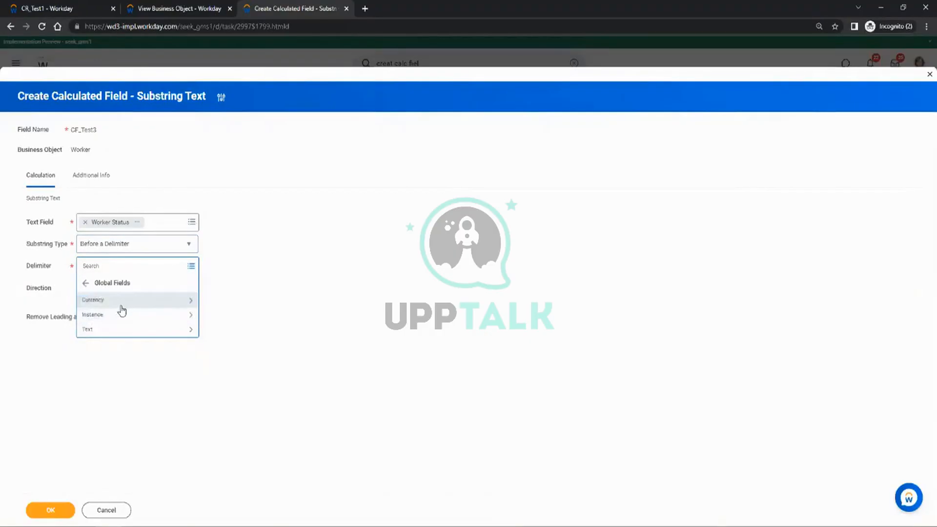
{"action": "left_click", "coordinate": [114, 330]}
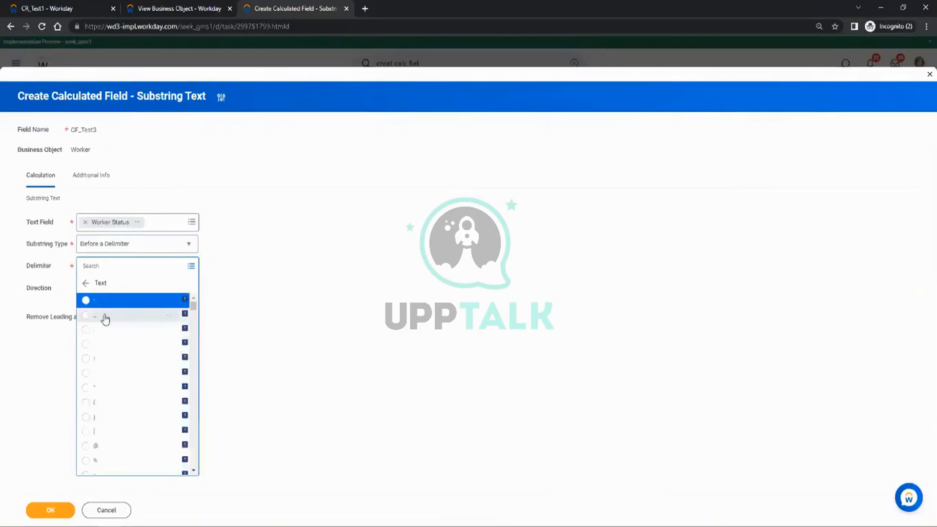
{"action": "left_click", "coordinate": [237, 291]}
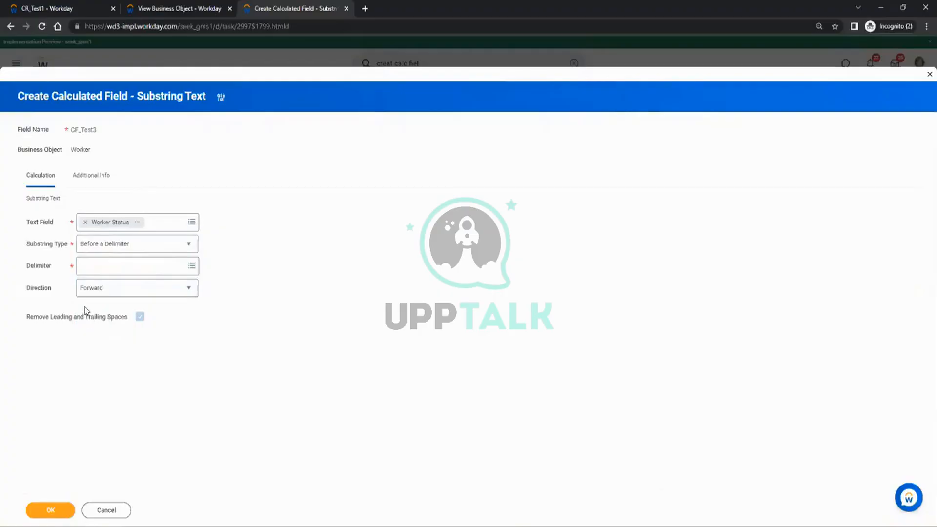
{"action": "left_click", "coordinate": [119, 247]}
{"action": "left_click", "coordinate": [119, 273]}
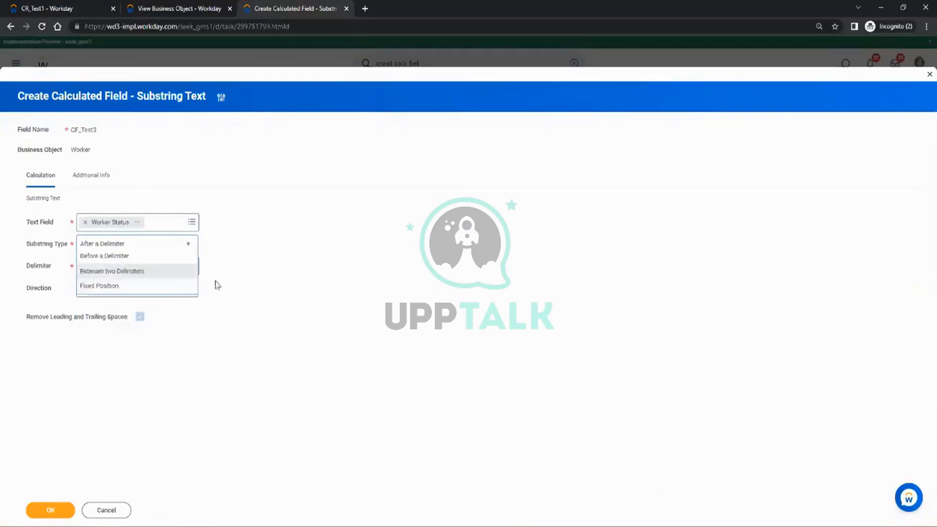
Set the substring type to Fixed Position and choose the global numeric value 1 as the starting character position
{"action": "left_click", "coordinate": [189, 247]}
{"action": "left_click", "coordinate": [117, 320]}
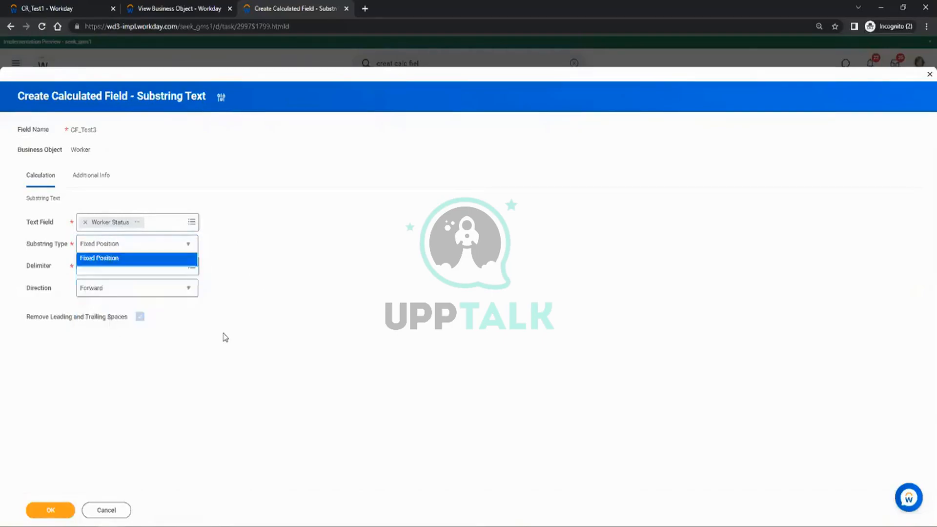
{"action": "left_click", "coordinate": [160, 266]}
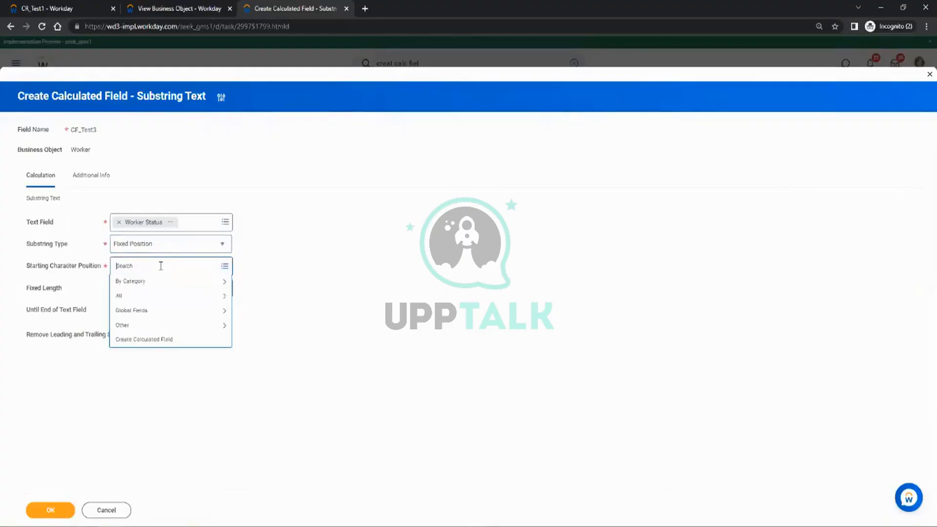
{"action": "left_click", "coordinate": [148, 310]}
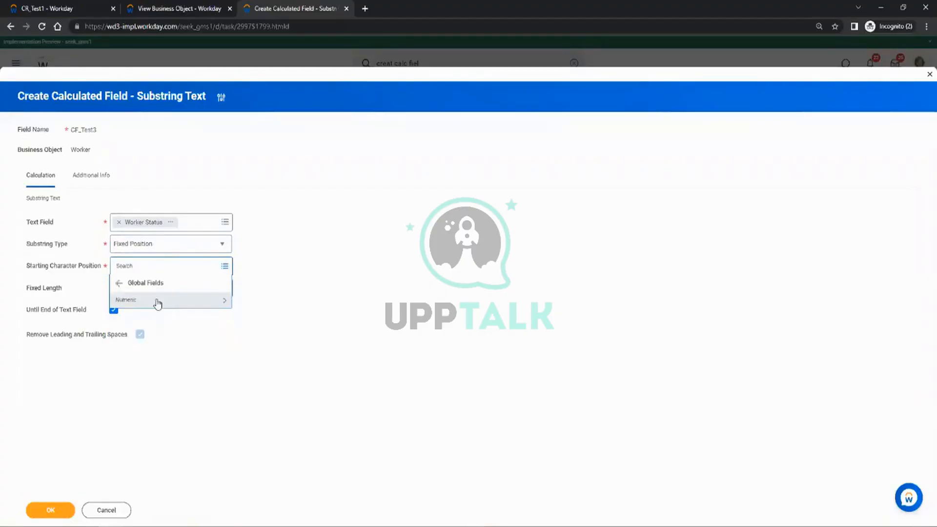
{"action": "left_click", "coordinate": [159, 302]}
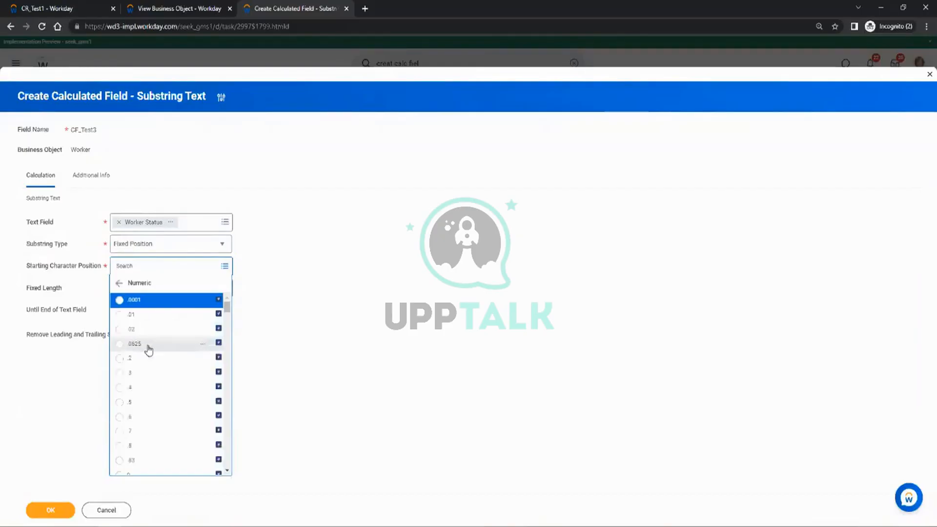
{"action": "scroll", "coordinate": [152, 352], "scroll_direction": "down", "scroll_amount": 1}
{"action": "scroll", "coordinate": [152, 353], "scroll_direction": "up", "scroll_amount": 1}
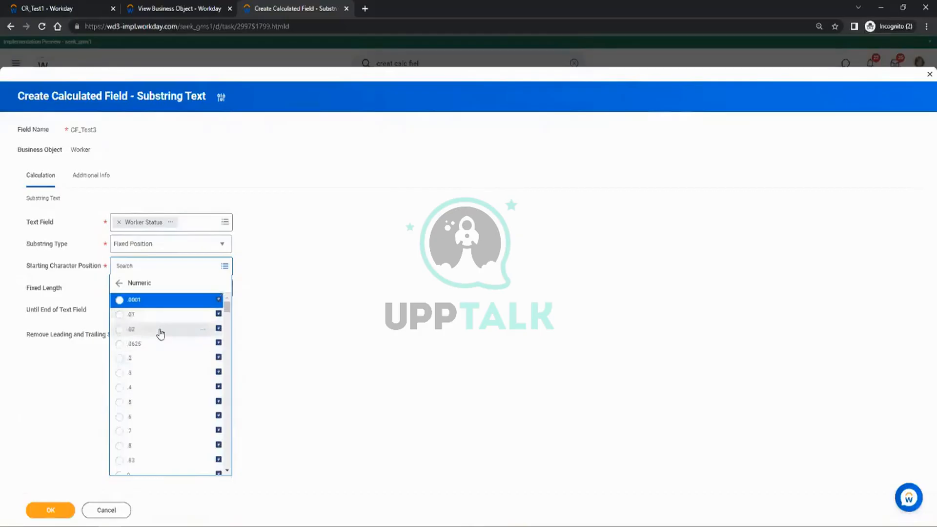
{"action": "scroll", "coordinate": [160, 332], "scroll_direction": "down", "scroll_amount": 1}
{"action": "scroll", "coordinate": [159, 330], "scroll_direction": "down", "scroll_amount": 3}
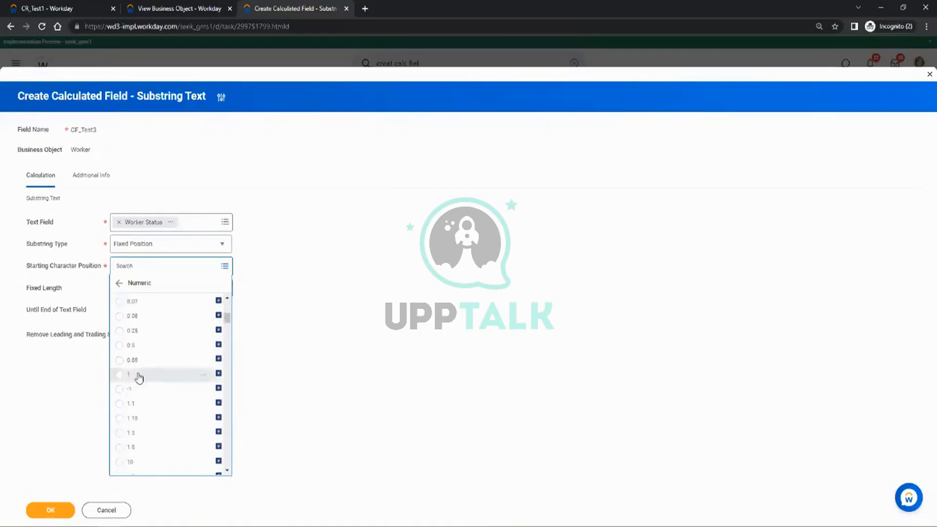
{"action": "left_click", "coordinate": [137, 377]}
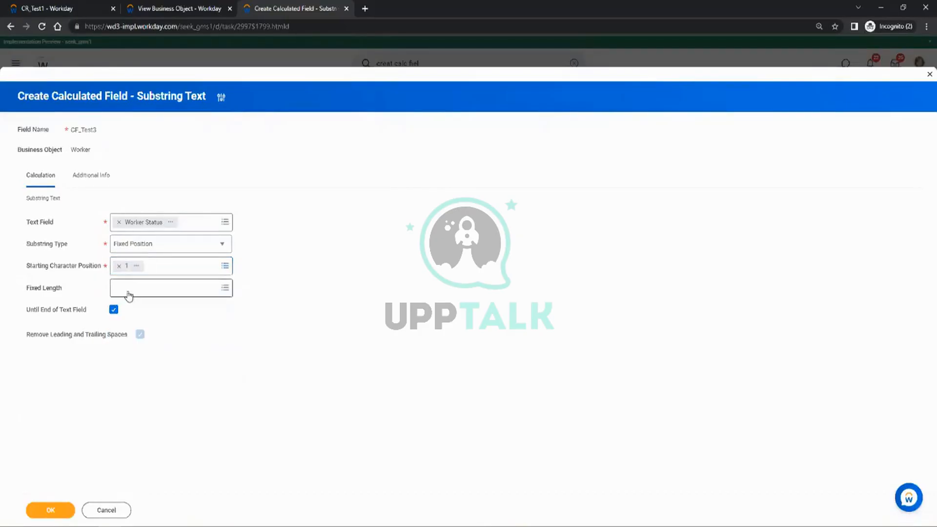
Set the fixed length to the global numeric value 1 and save the calculated field CF_Test3
{"action": "left_click", "coordinate": [128, 294]}
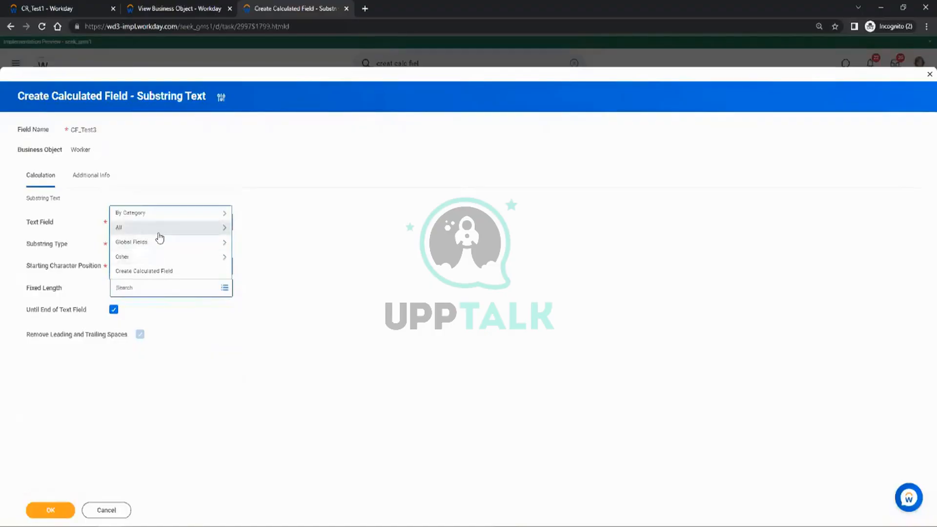
{"action": "left_click", "coordinate": [159, 232]}
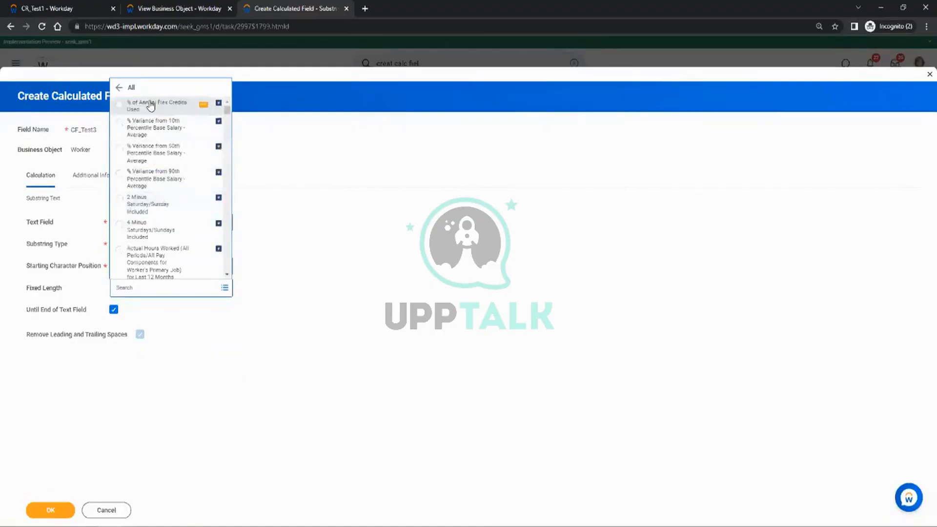
{"action": "left_click", "coordinate": [117, 89]}
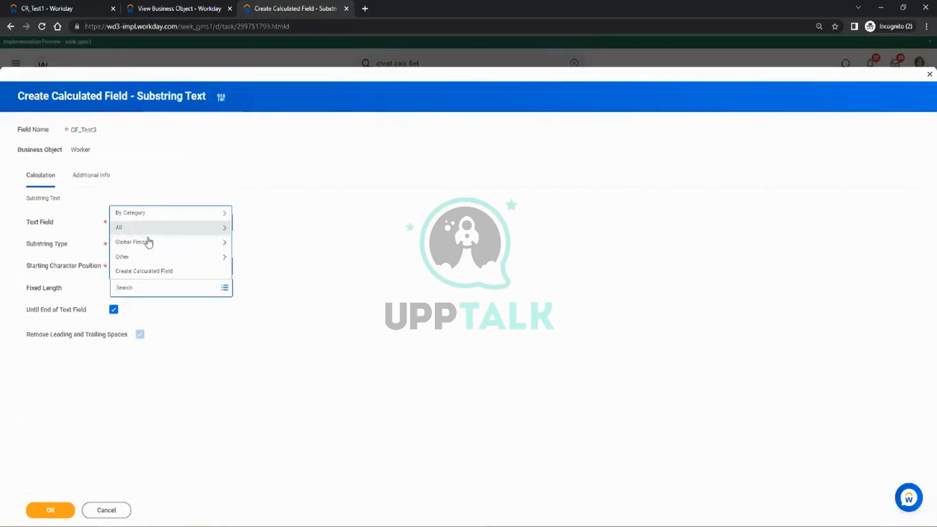
{"action": "left_click", "coordinate": [142, 244]}
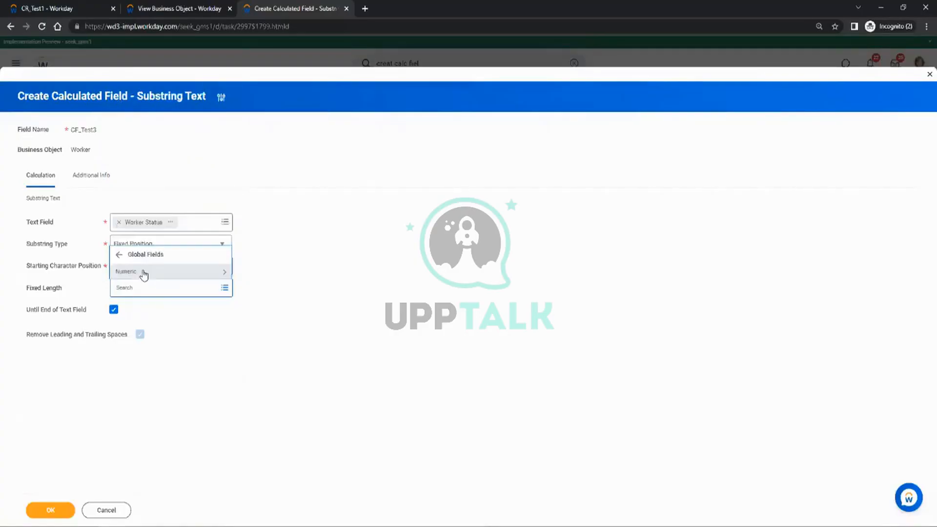
{"action": "left_click", "coordinate": [142, 271]}
{"action": "scroll", "coordinate": [163, 232], "scroll_direction": "down", "scroll_amount": 3}
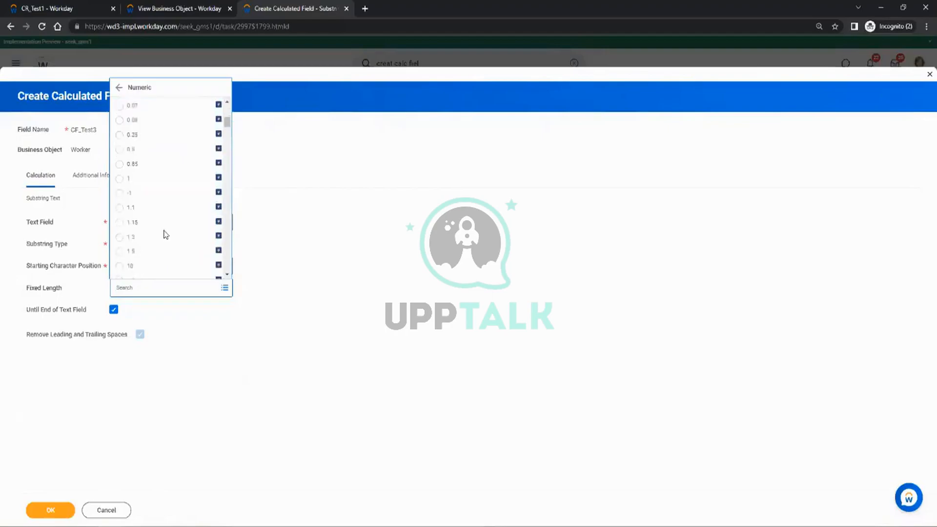
{"action": "left_click", "coordinate": [134, 179]}
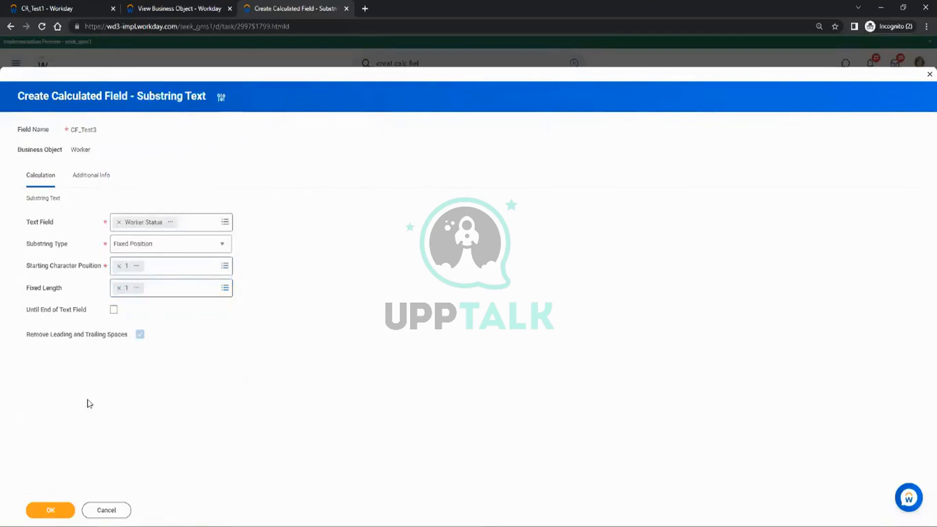
{"action": "left_click", "coordinate": [51, 509]}
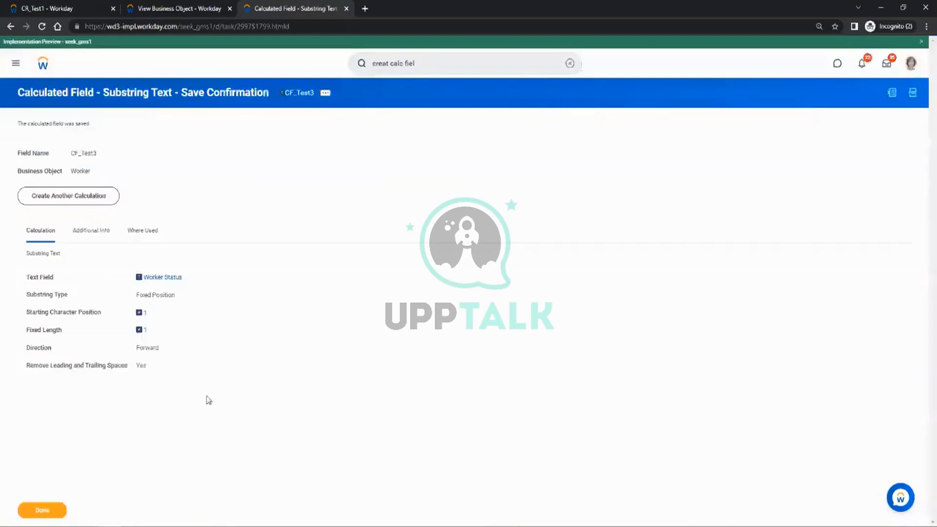
Copy the name of the saved calculated field CF_Test3 and open the CR_Test1 custom report for editing
{"action": "left_click", "coordinate": [325, 93]}
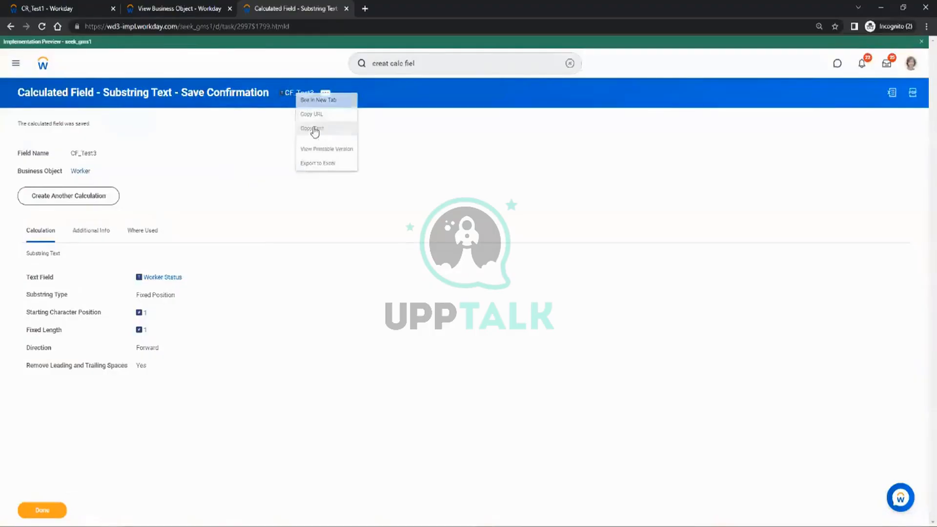
{"action": "left_click", "coordinate": [313, 129]}
{"action": "left_click", "coordinate": [49, 8]}
{"action": "left_click", "coordinate": [67, 96]}
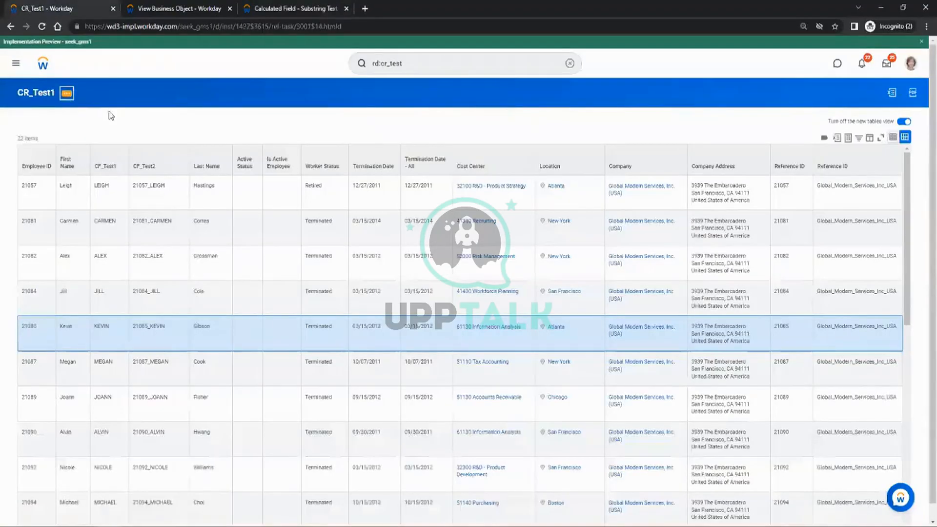
{"action": "mouse_move", "coordinate": [115, 126]}
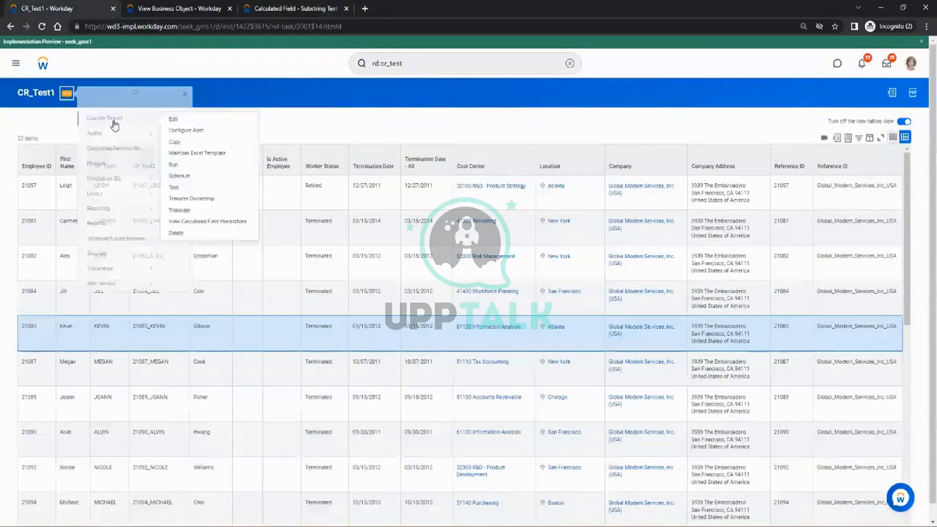
{"action": "left_click", "coordinate": [176, 129]}
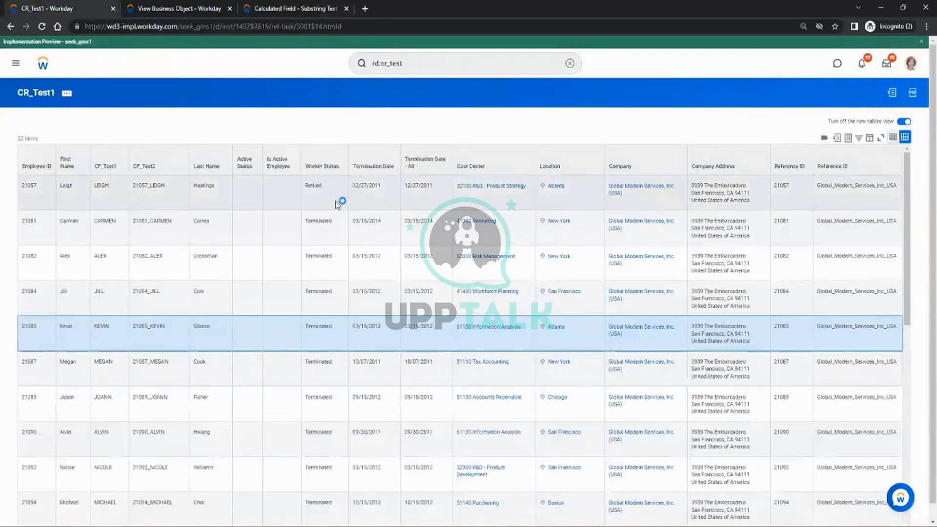
Remove the Active Status, Is Active Employee and First Name columns from the CR_Test1 report definition
{"action": "scroll", "coordinate": [234, 272], "scroll_direction": "down", "scroll_amount": 3}
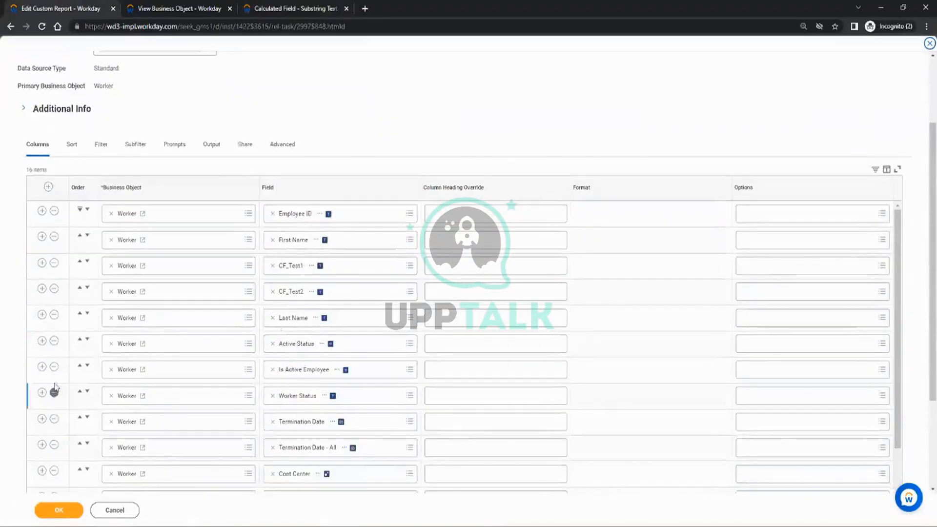
{"action": "left_click", "coordinate": [54, 342]}
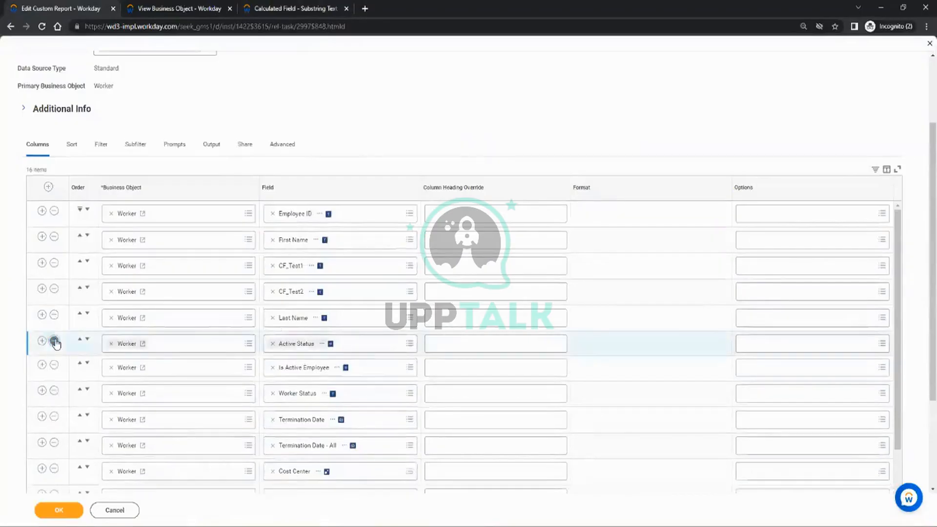
{"action": "left_click", "coordinate": [55, 341]}
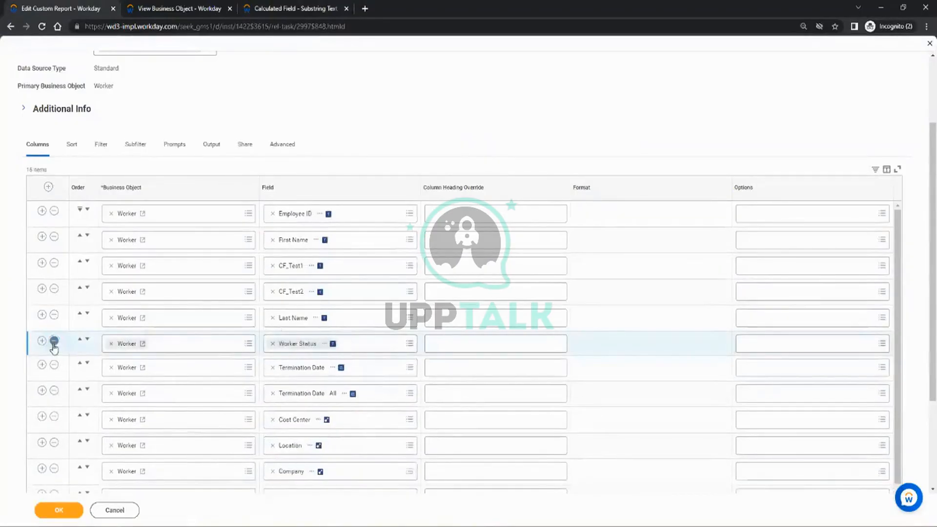
{"action": "left_click", "coordinate": [54, 237]}
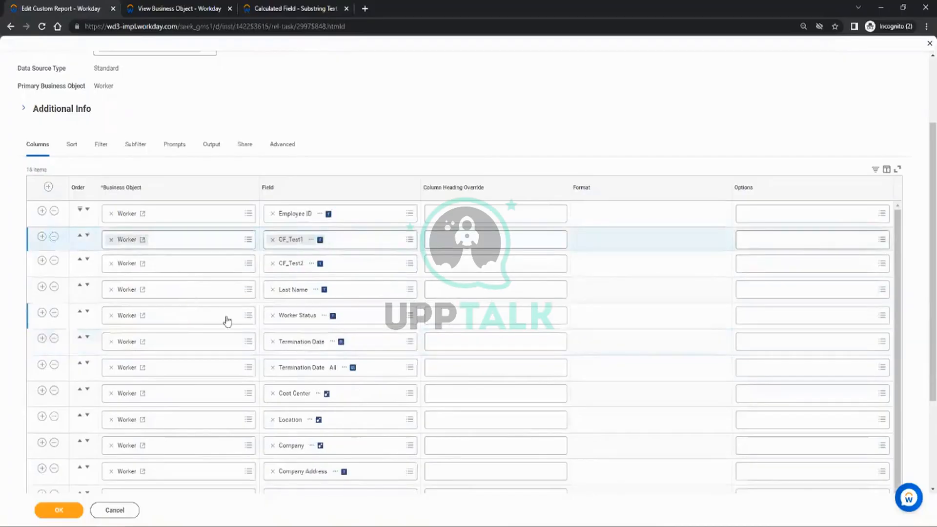
Add a Worker column with the field CF_Test3 directly after Worker Status and save the report definition
{"action": "left_click", "coordinate": [43, 314]}
{"action": "left_click", "coordinate": [283, 343]}
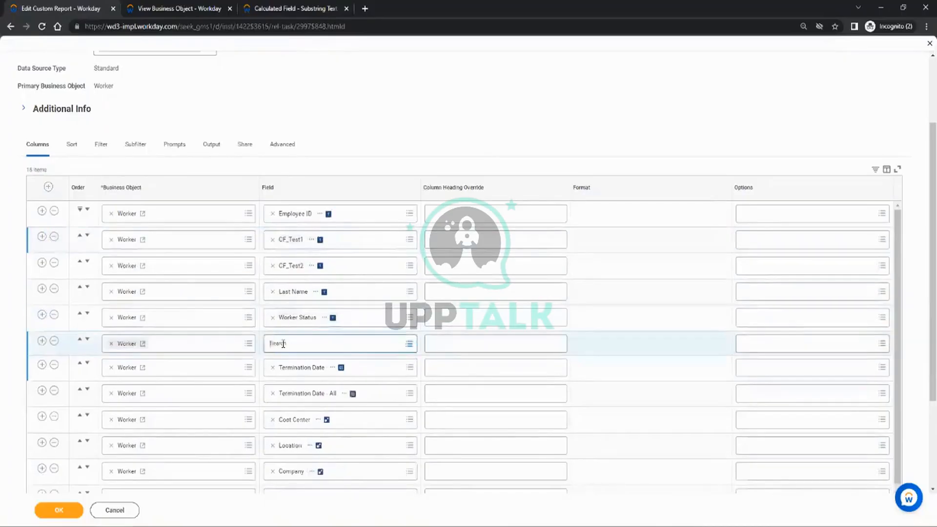
{"action": "type", "text": "CF_Test3"}
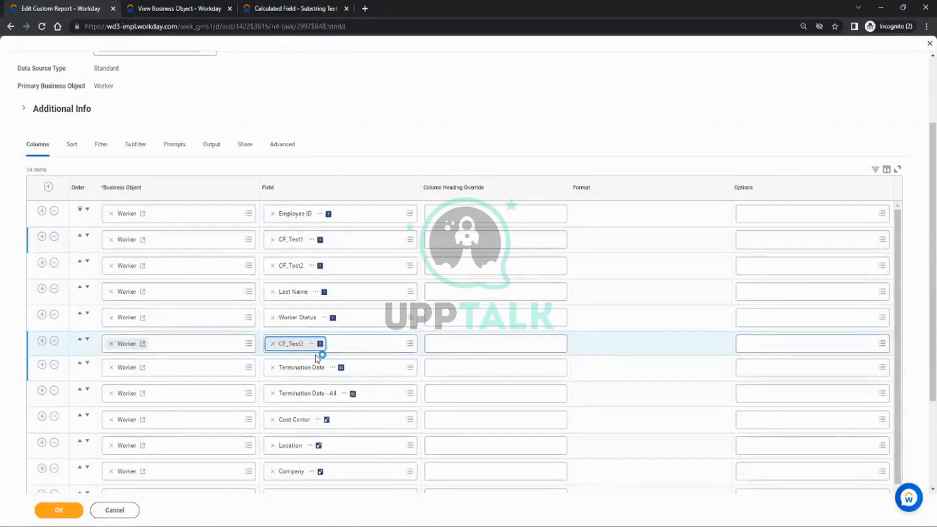
{"action": "left_click", "coordinate": [59, 511]}
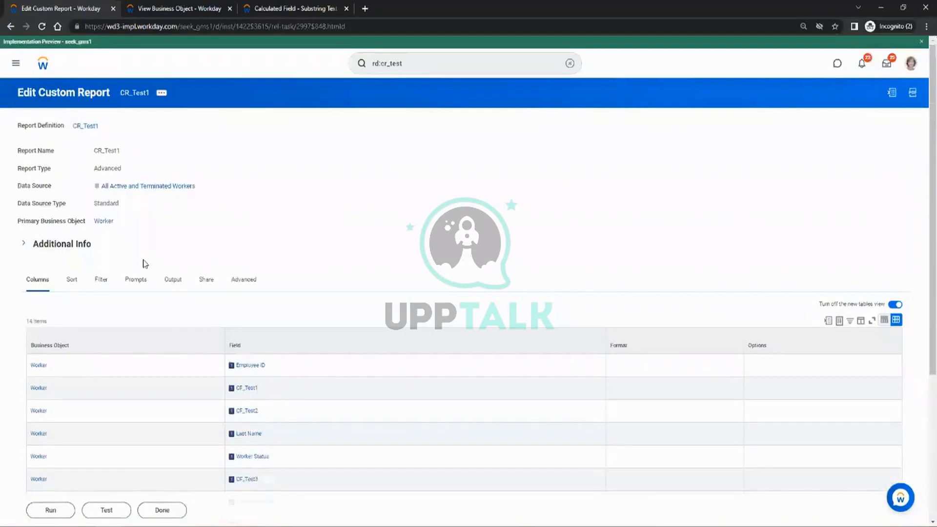
Run the CR_Test1 report, compare CF_Test3 with Worker Status row by row, and look at the first Termination Date
{"action": "left_click", "coordinate": [57, 517]}
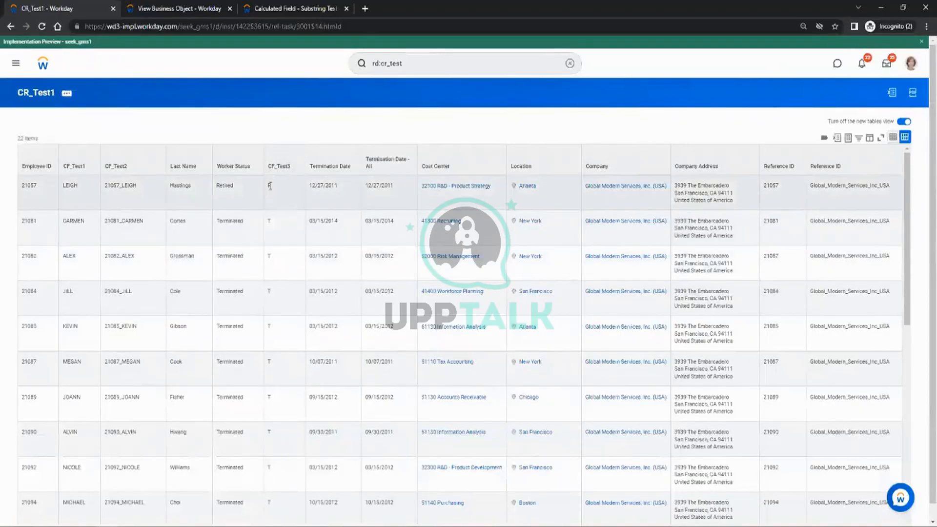
{"action": "left_click", "coordinate": [269, 186]}
{"action": "left_click", "coordinate": [270, 222]}
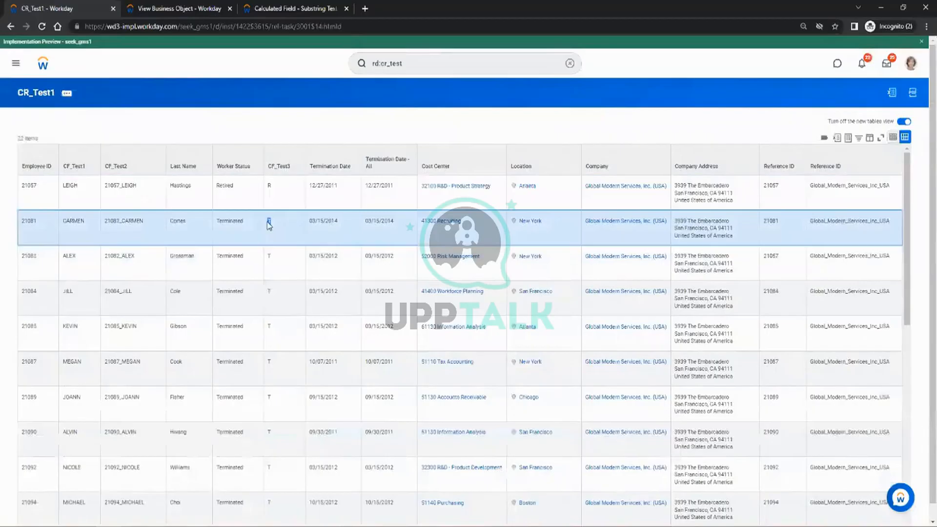
{"action": "left_click", "coordinate": [219, 256]}
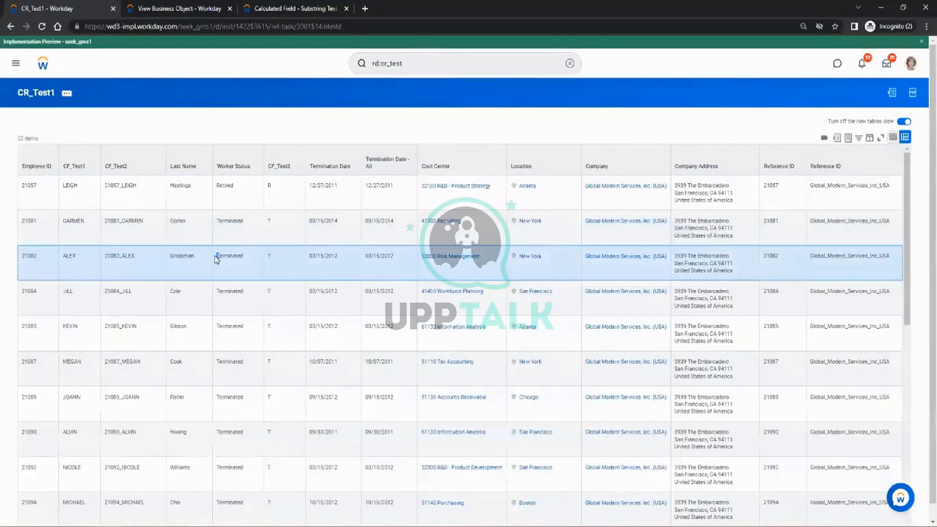
{"action": "left_click", "coordinate": [225, 293]}
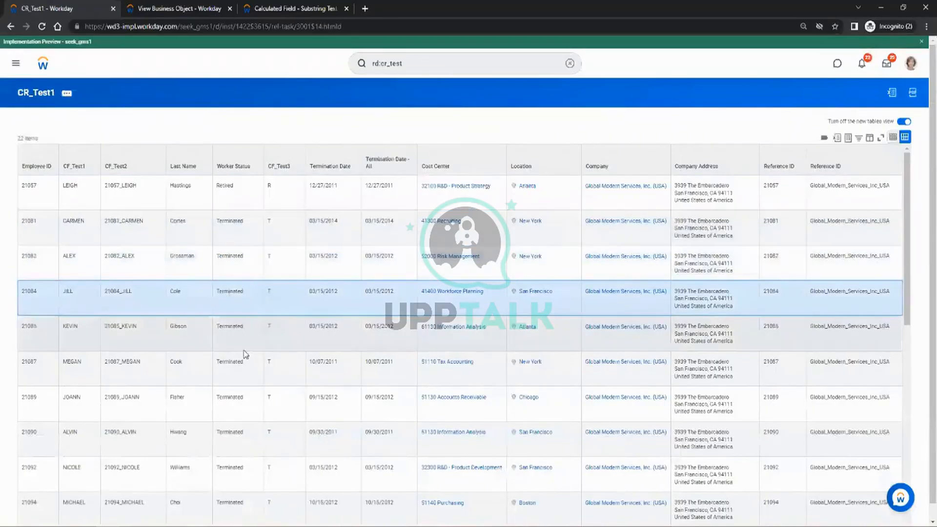
{"action": "scroll", "coordinate": [253, 372], "scroll_direction": "down", "scroll_amount": 1}
{"action": "scroll", "coordinate": [253, 372], "scroll_direction": "up", "scroll_amount": 1}
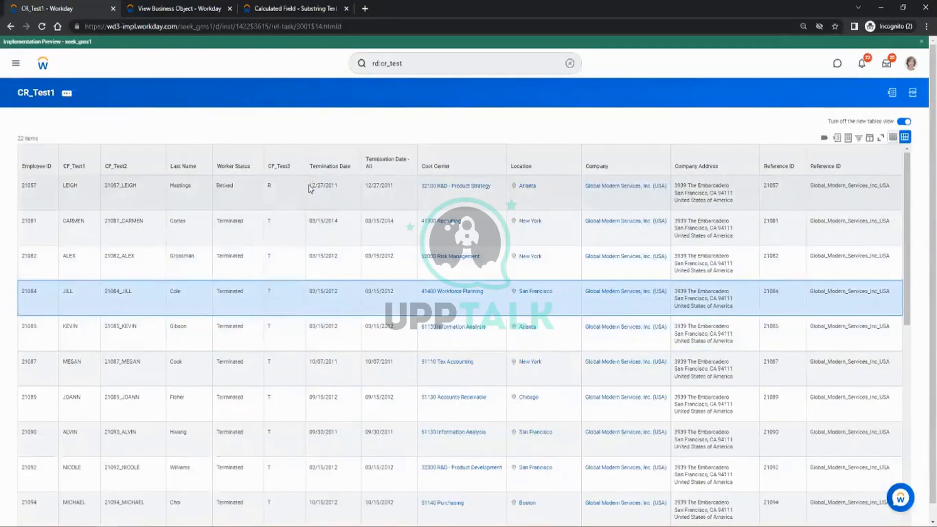
{"action": "left_click_drag", "start_coordinate": [310, 189], "coordinate": [345, 189]}
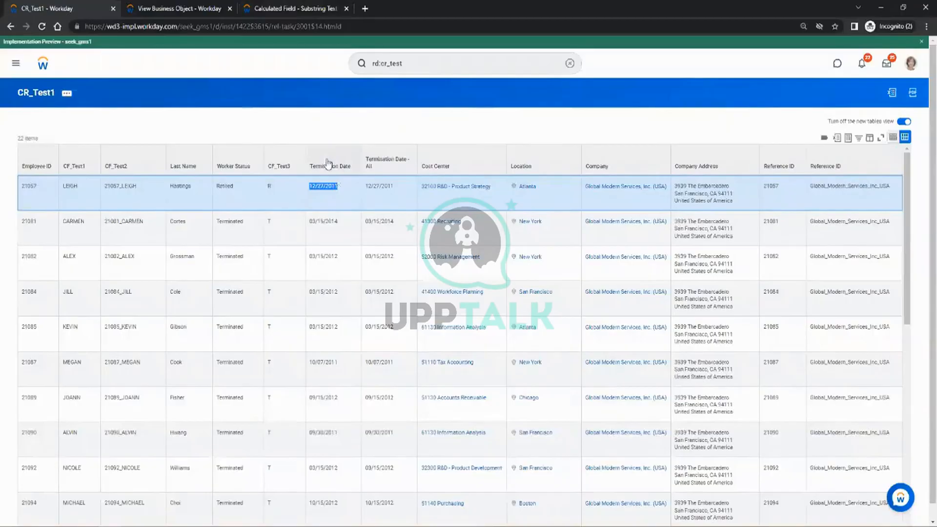
Start another calculated field named CF_Test4 on the Worker business object using the Format Date function
{"action": "left_click", "coordinate": [291, 9]}
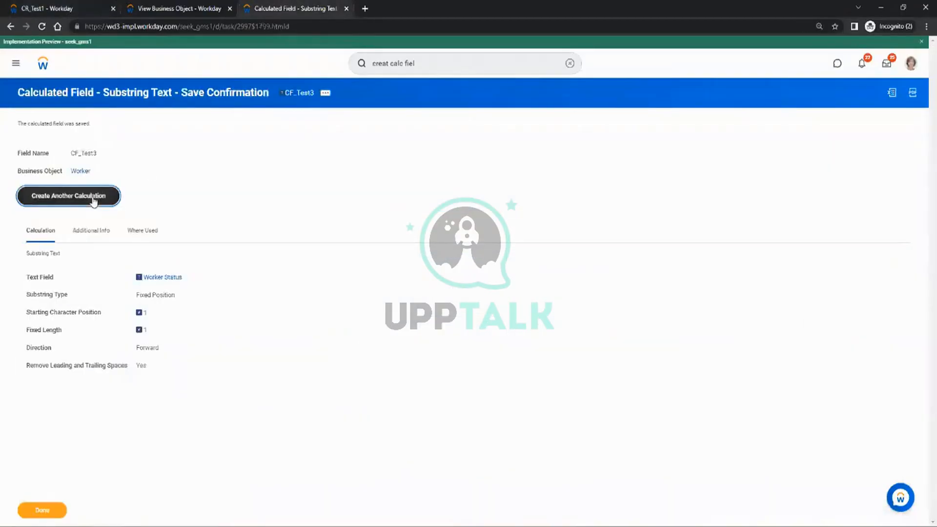
{"action": "left_click", "coordinate": [100, 198]}
{"action": "left_click", "coordinate": [459, 149]}
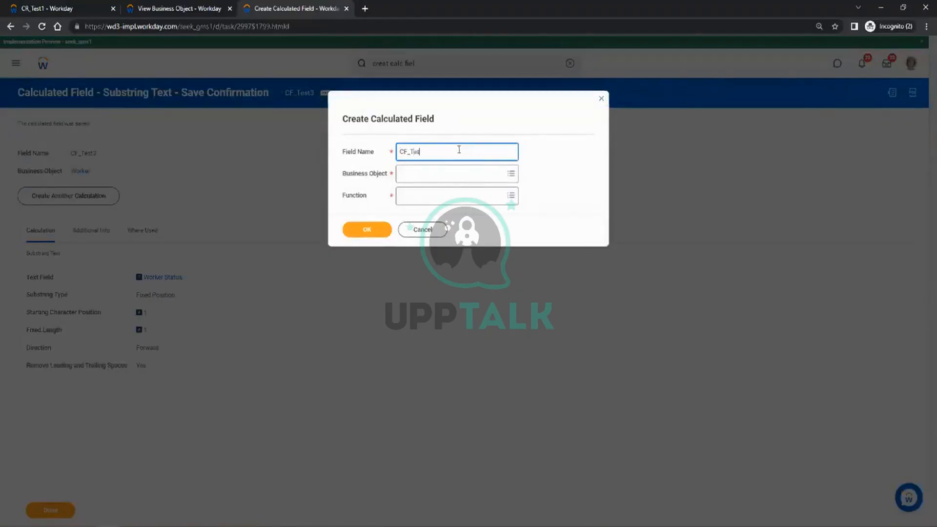
{"action": "type", "text": "CF_Test4"}
{"action": "key", "text": "Tab"}
{"action": "type", "text": "work"}
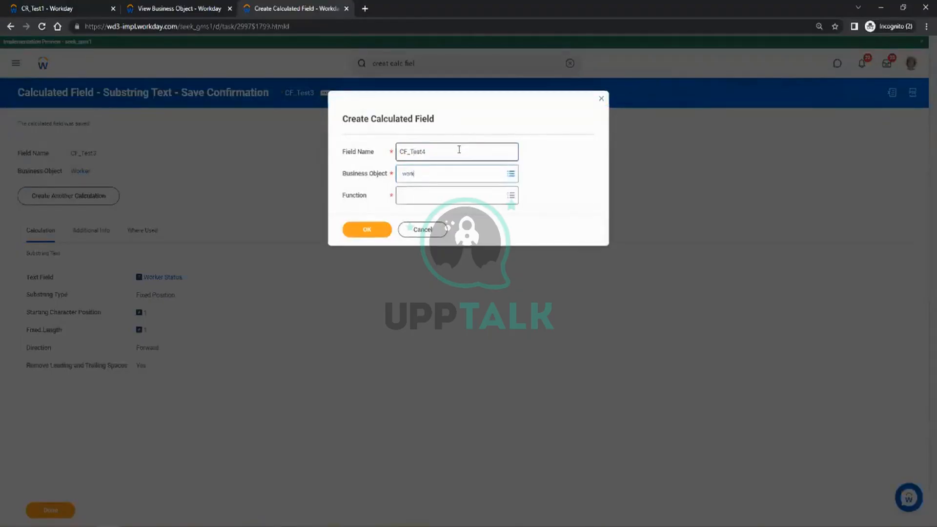
{"action": "type", "text": "er"}
{"action": "left_click", "coordinate": [418, 209]}
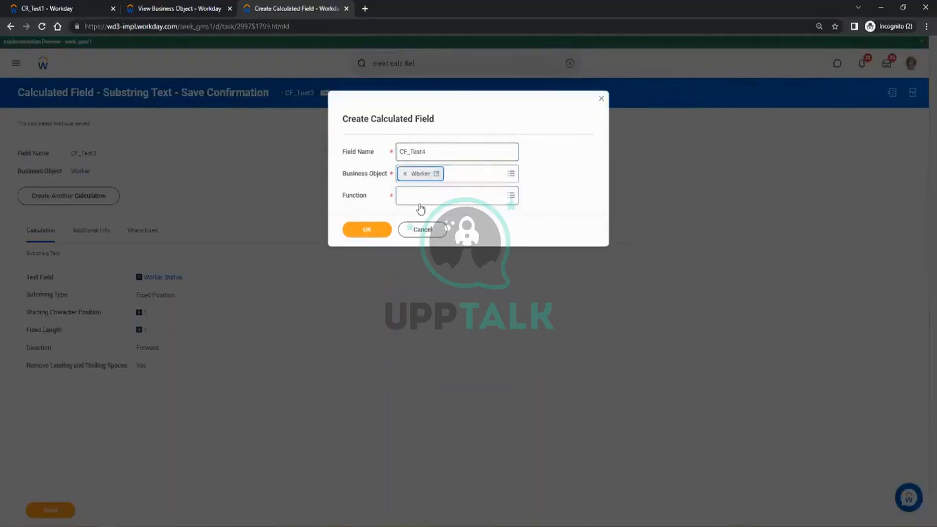
{"action": "left_click", "coordinate": [424, 195]}
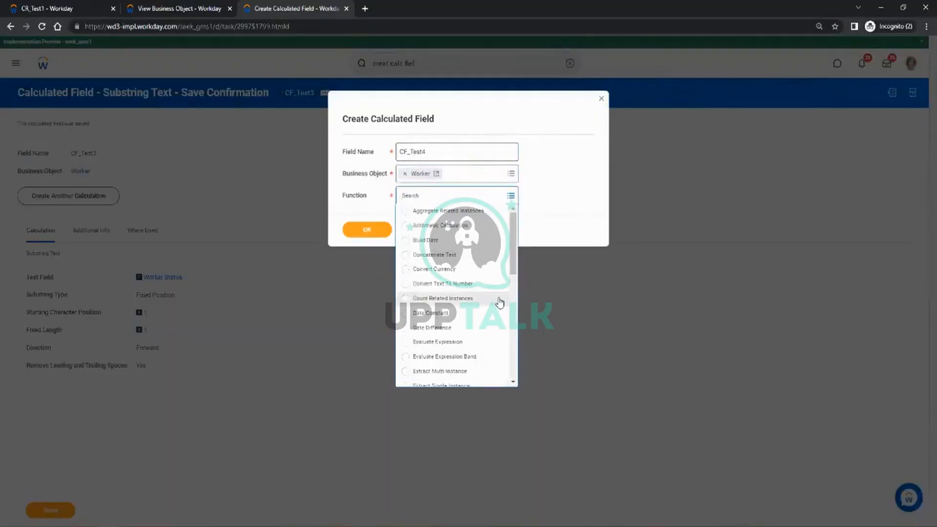
{"action": "left_click_drag", "start_coordinate": [514, 270], "coordinate": [512, 310]}
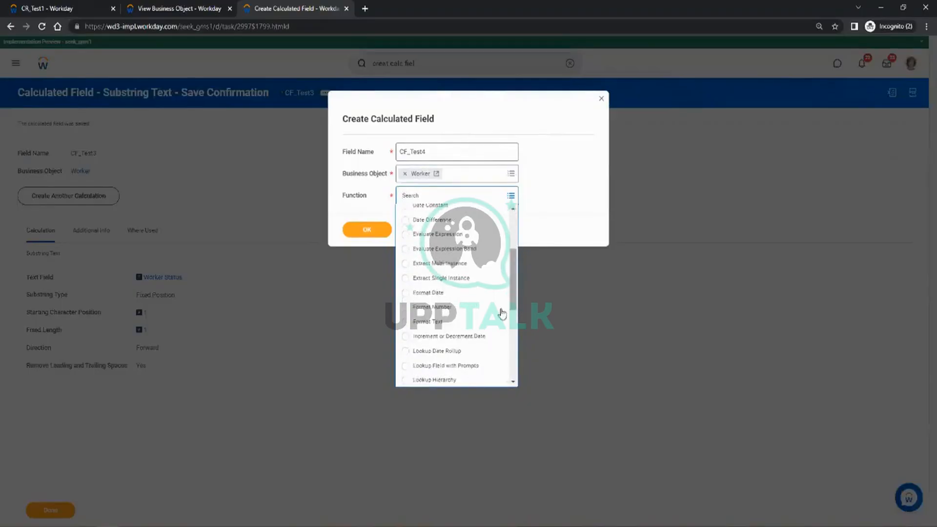
{"action": "left_click", "coordinate": [449, 293]}
{"action": "left_click", "coordinate": [377, 231]}
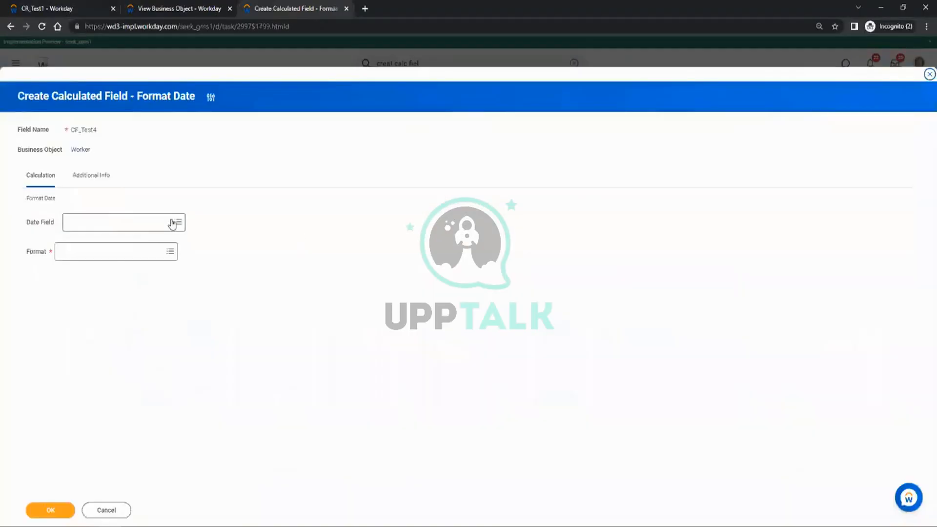
Set CF_Test4's date field to Termination Date and its format to Year
{"action": "left_click", "coordinate": [132, 222]}
{"action": "type", "text": "te"}
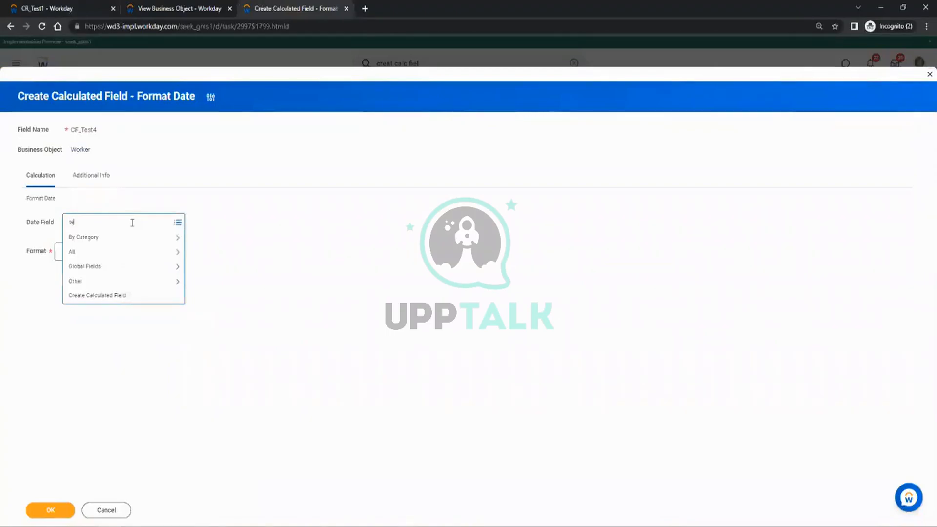
{"action": "type", "text": "rmination date"}
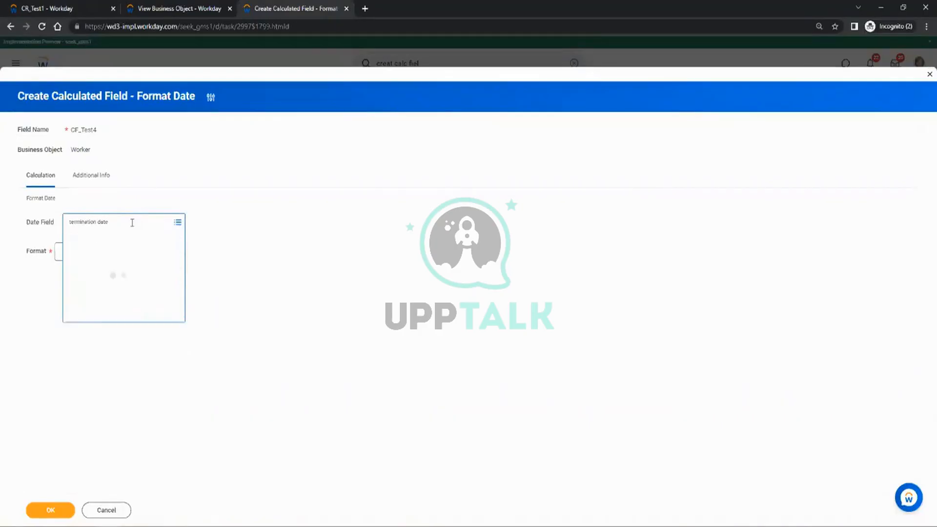
{"action": "left_click", "coordinate": [109, 254]}
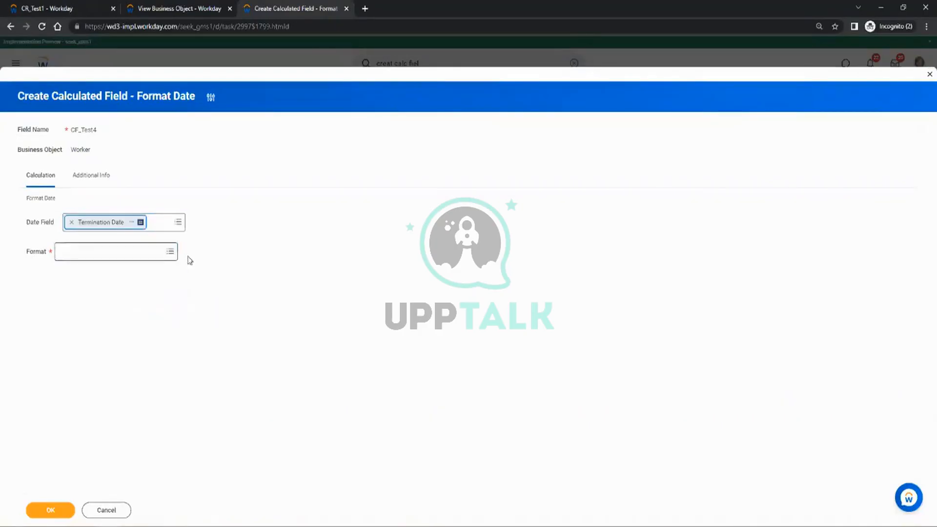
{"action": "left_click", "coordinate": [113, 250]}
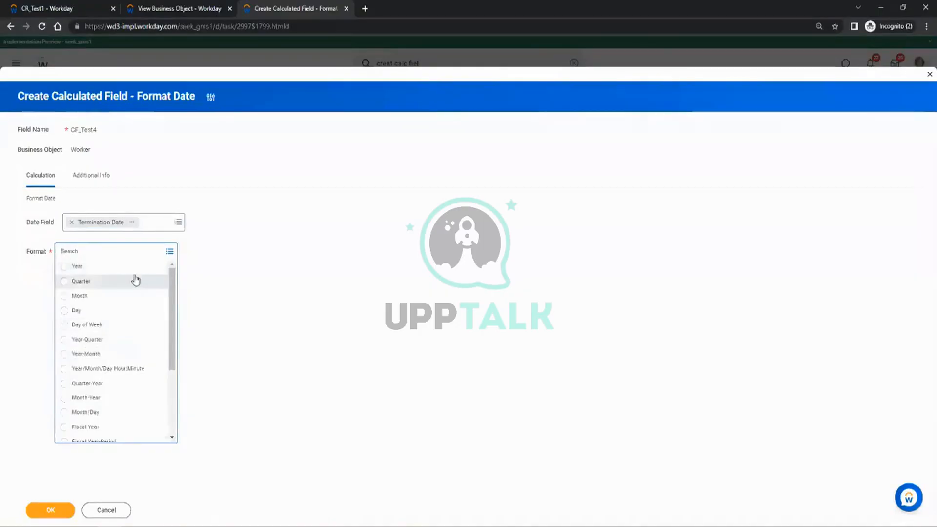
{"action": "left_click_drag", "start_coordinate": [174, 307], "coordinate": [175, 279]}
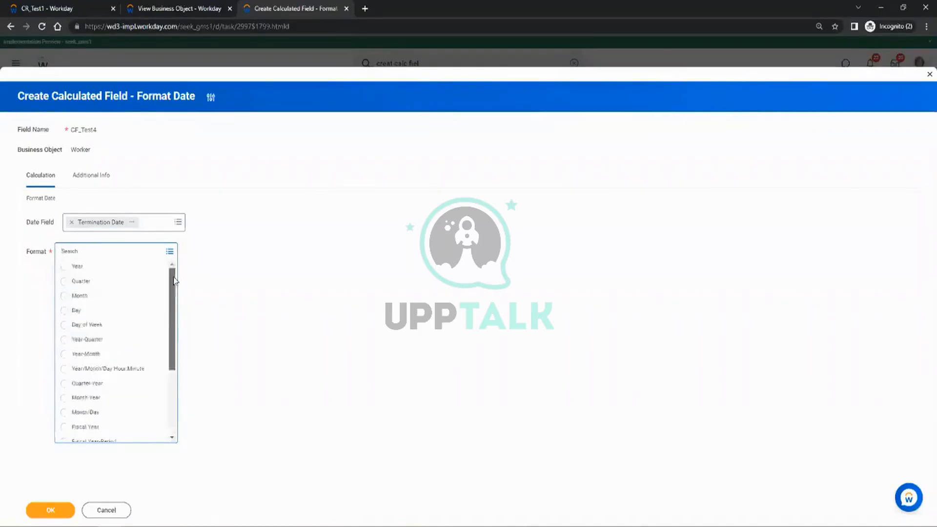
{"action": "left_click", "coordinate": [67, 267]}
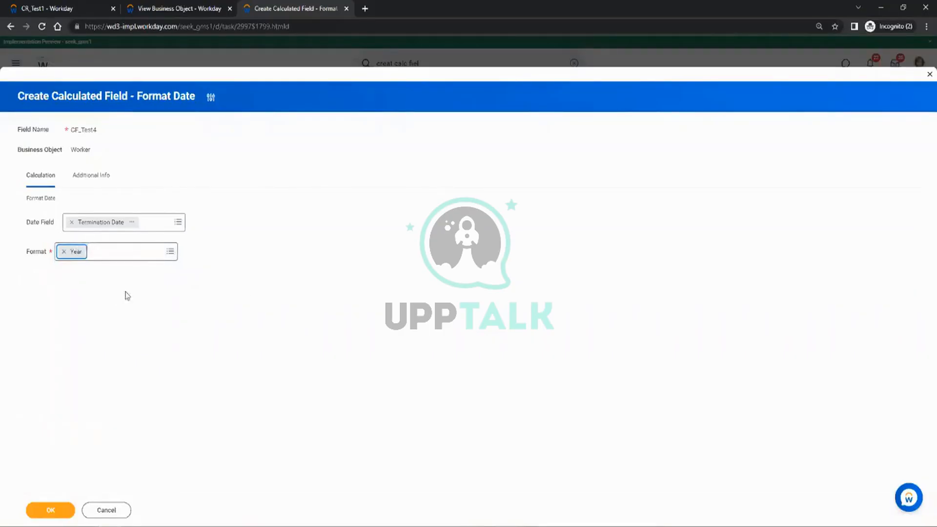
Look at the year part of the first three Termination Date values in the CR_Test1 report
{"action": "left_click", "coordinate": [68, 8]}
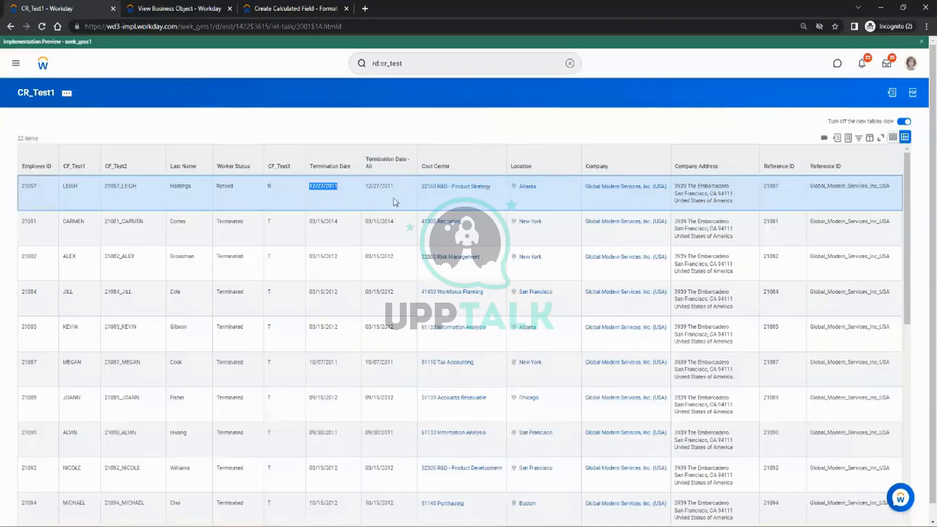
{"action": "double_click", "coordinate": [330, 185]}
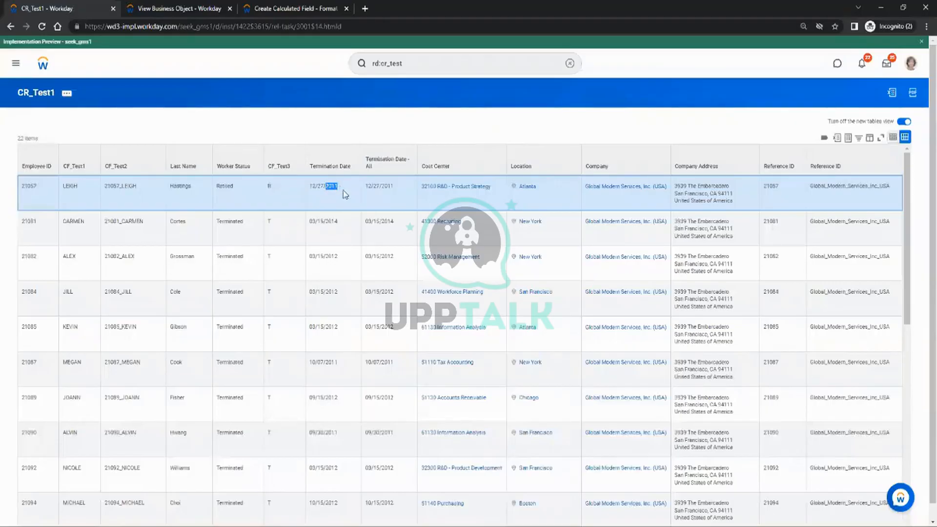
{"action": "double_click", "coordinate": [330, 220]}
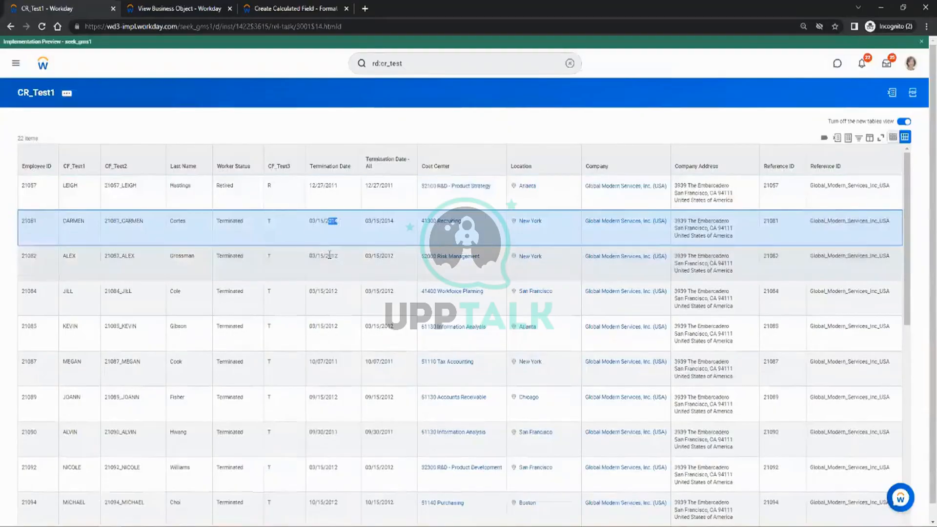
{"action": "double_click", "coordinate": [332, 256]}
Return to the CF_Test4 calculated field and set its format to Day
{"action": "left_click", "coordinate": [260, 6]}
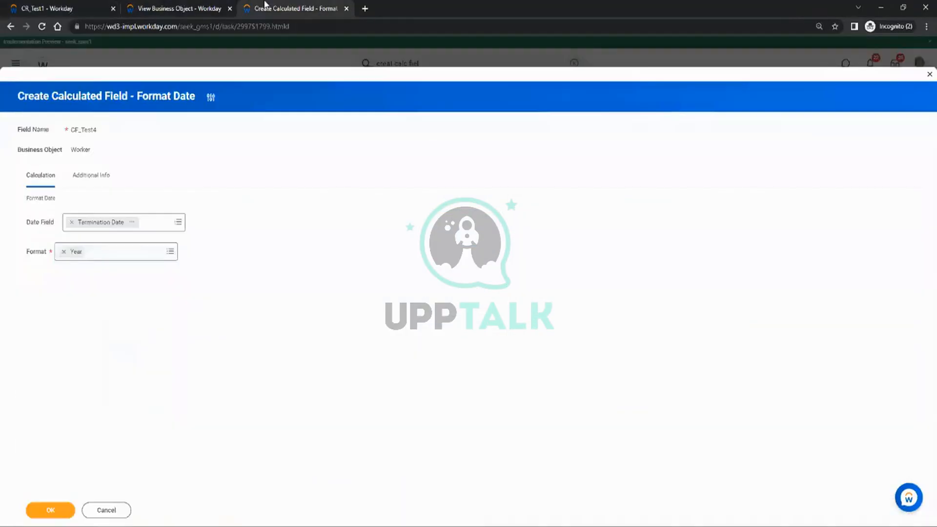
{"action": "left_click", "coordinate": [142, 256]}
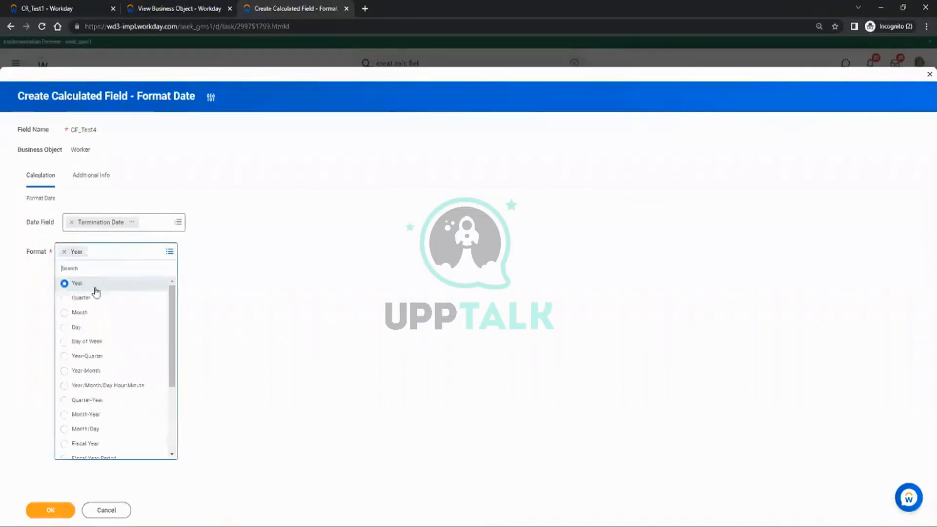
{"action": "left_click", "coordinate": [76, 327]}
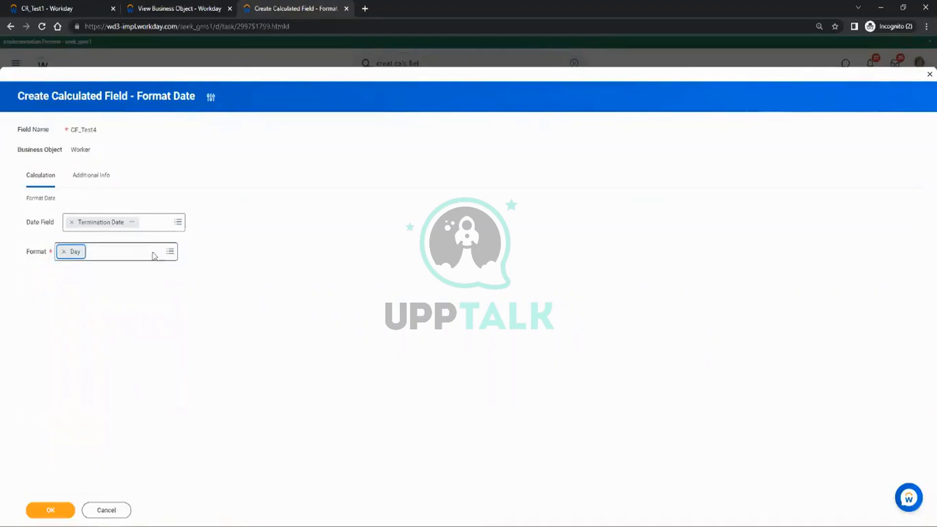
Set CF_Test4's format to Format Mask and view the help listing the valid mask values
{"action": "left_click", "coordinate": [149, 255]}
{"action": "left_click_drag", "start_coordinate": [174, 330], "coordinate": [181, 405]}
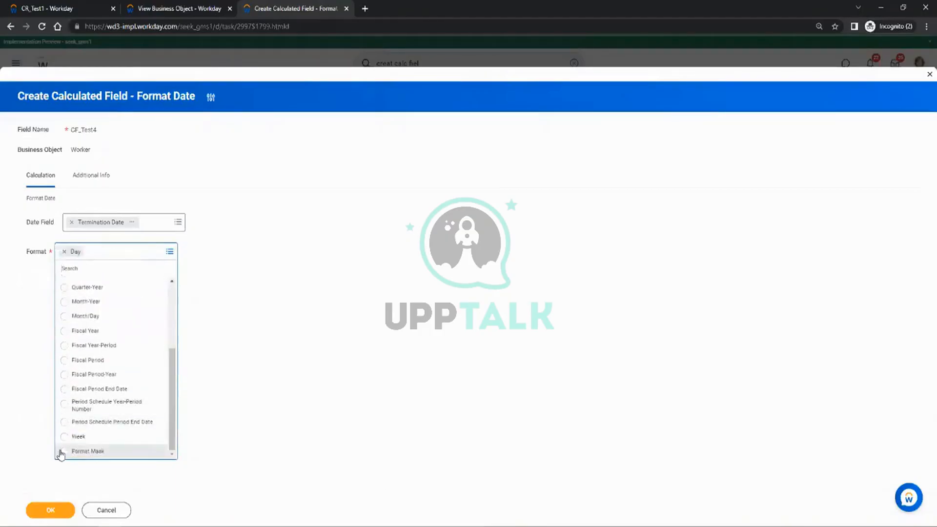
{"action": "left_click", "coordinate": [87, 452]}
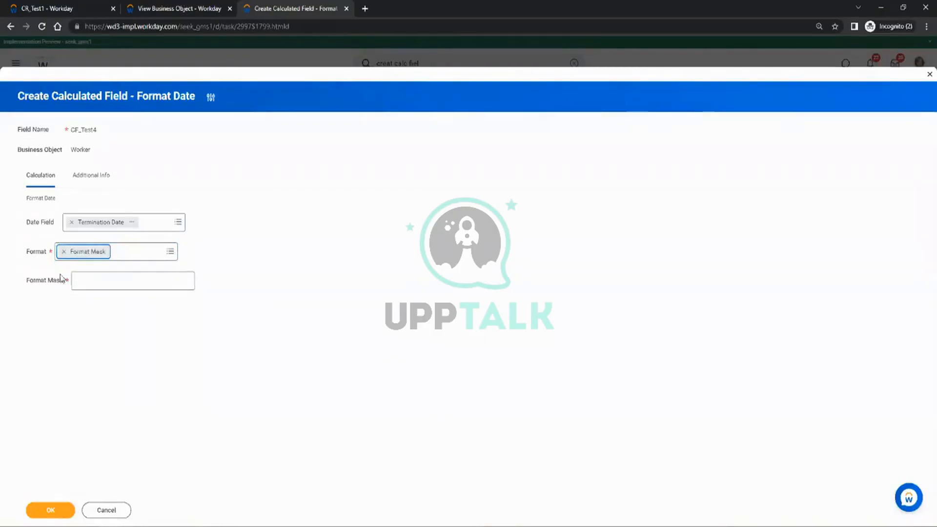
{"action": "left_click", "coordinate": [77, 279]}
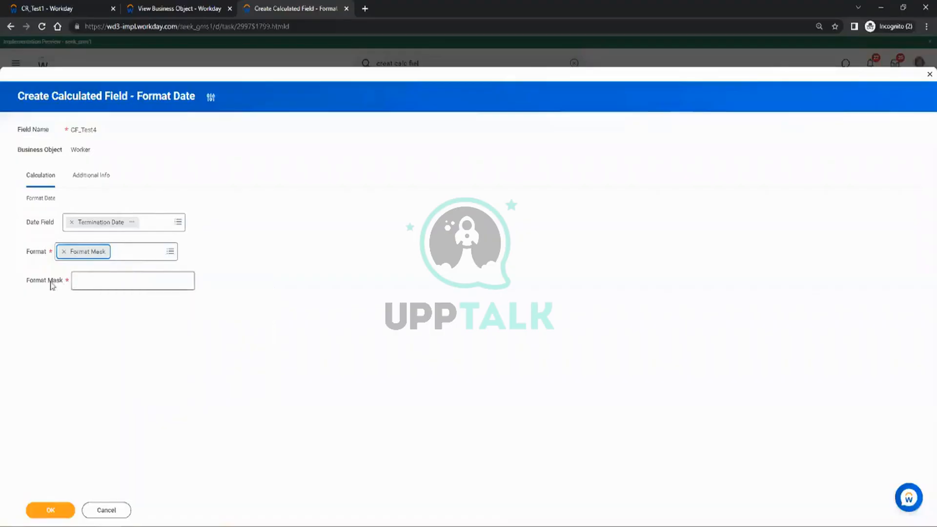
{"action": "mouse_move", "coordinate": [52, 286]}
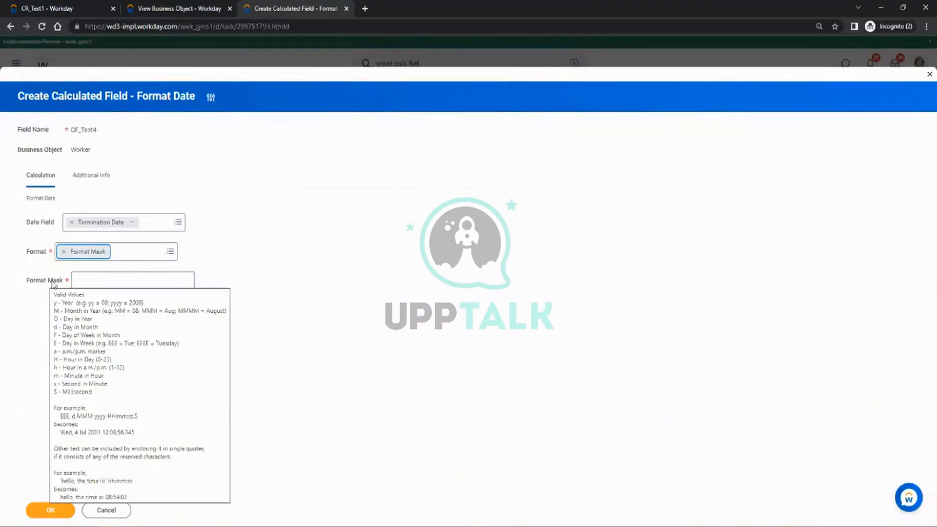
Set the format mask to dd-MMMM-yyyyy and save the CF_Test4 calculated field
{"action": "left_click", "coordinate": [78, 277]}
{"action": "type", "text": "dd-"}
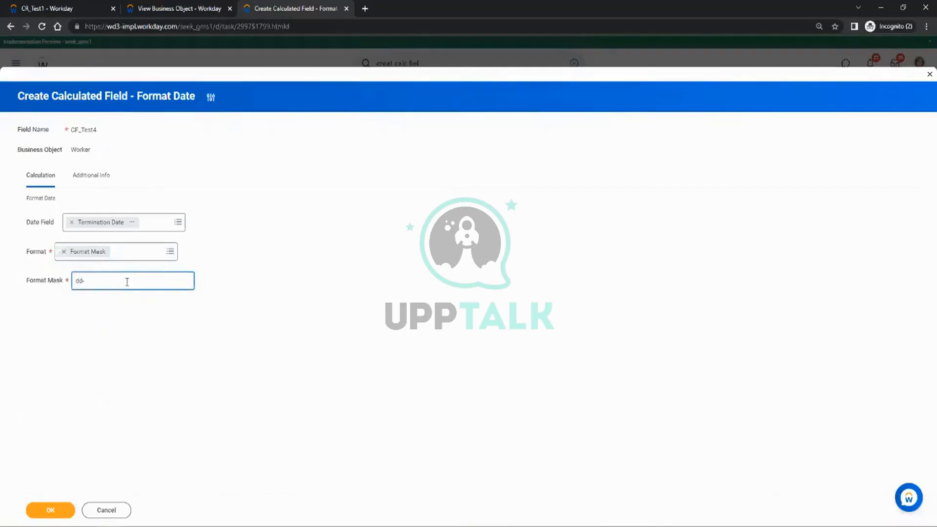
{"action": "key", "text": "BackSpace"}
{"action": "type", "text": "-MMMM-yyyy"}
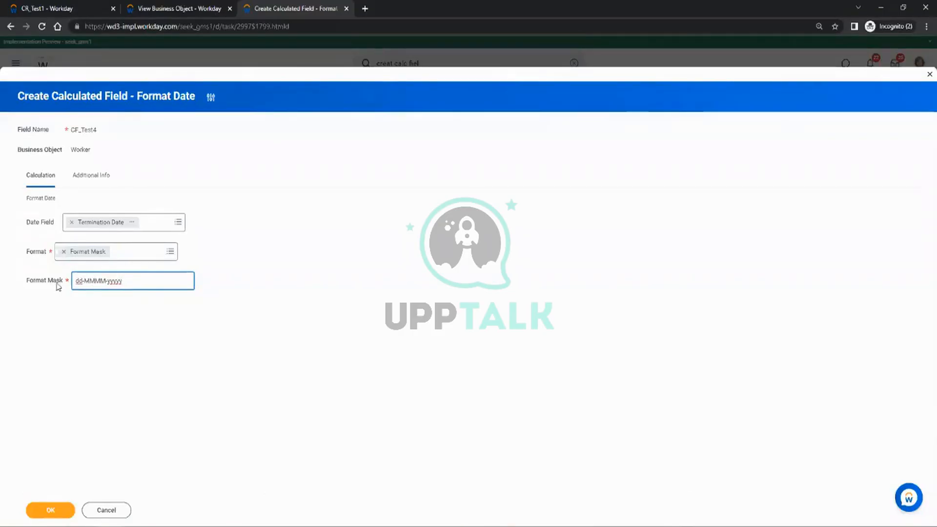
{"action": "mouse_move", "coordinate": [59, 286]}
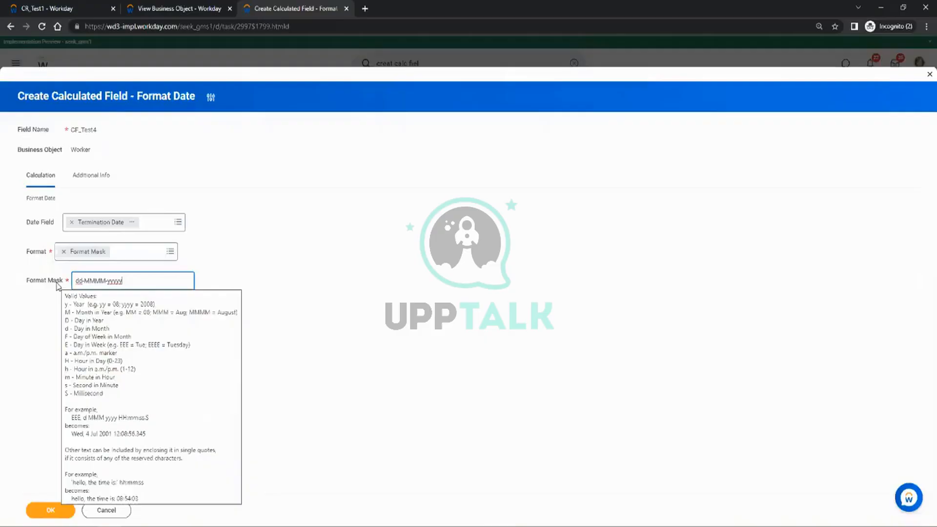
{"action": "left_click", "coordinate": [50, 511]}
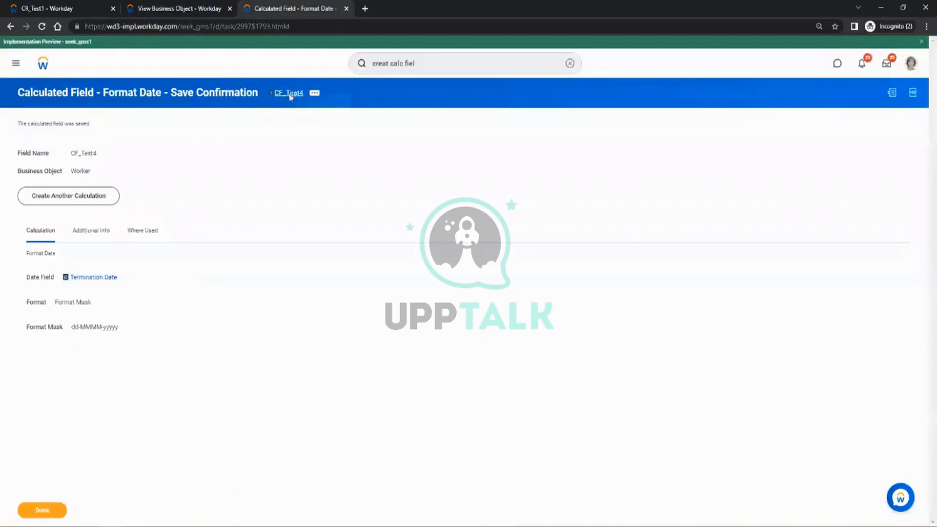
{"action": "left_click", "coordinate": [314, 92]}
{"action": "left_click", "coordinate": [314, 130]}
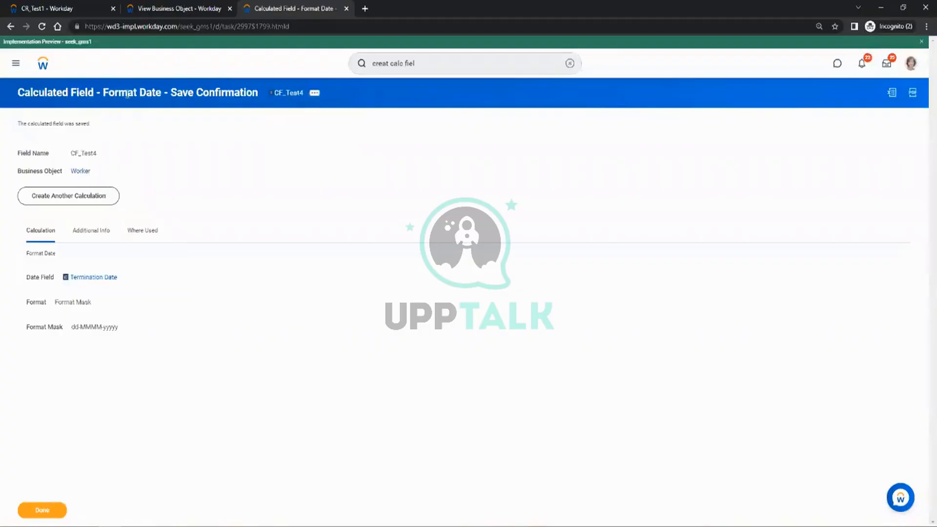
Edit the CR_Test1 report to add a Worker column with the field CF_Test4 directly after Termination Date, and save the definition
{"action": "left_click", "coordinate": [47, 5]}
{"action": "left_click", "coordinate": [67, 92]}
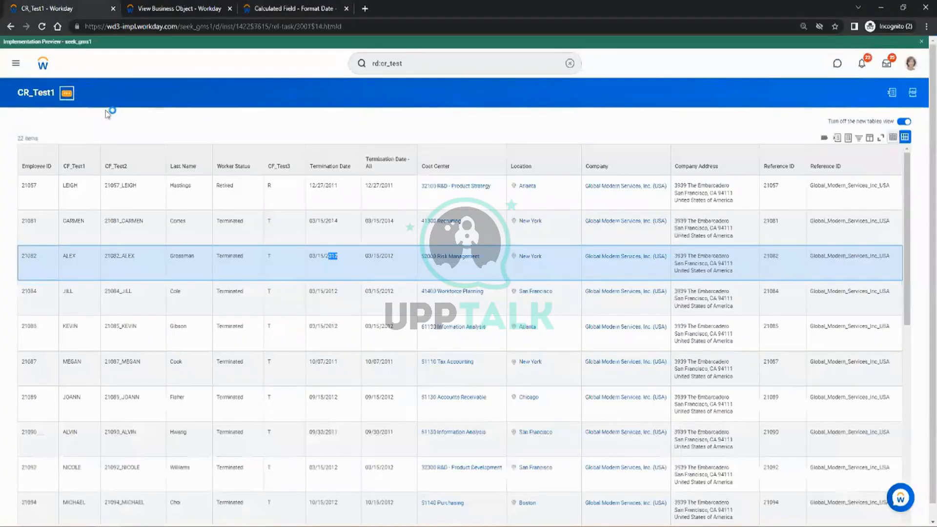
{"action": "mouse_move", "coordinate": [129, 129]}
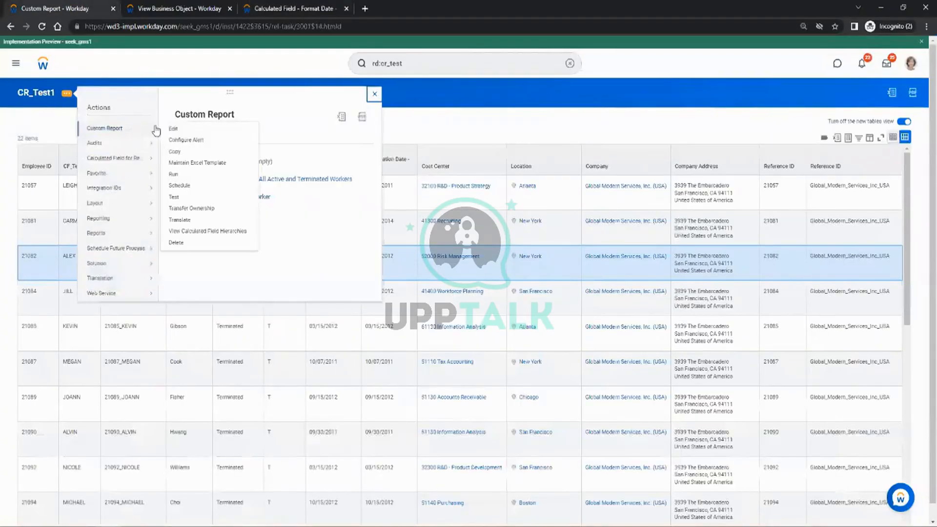
{"action": "left_click", "coordinate": [174, 130]}
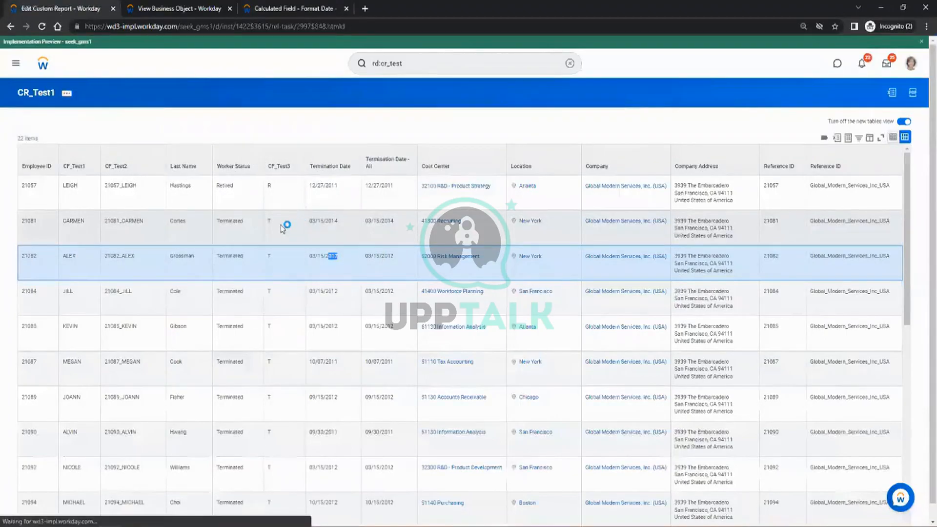
{"action": "scroll", "coordinate": [254, 264], "scroll_direction": "down", "scroll_amount": 3}
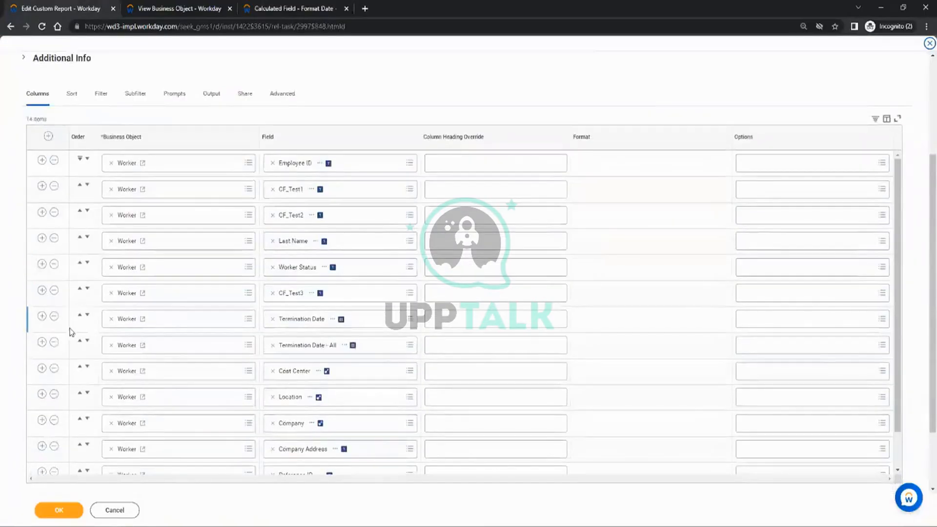
{"action": "left_click", "coordinate": [42, 316]}
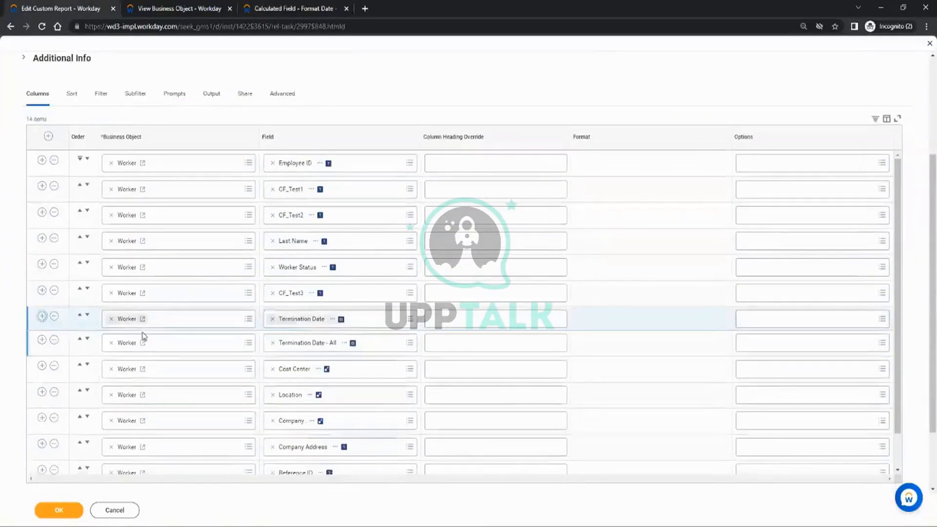
{"action": "left_click", "coordinate": [295, 345]}
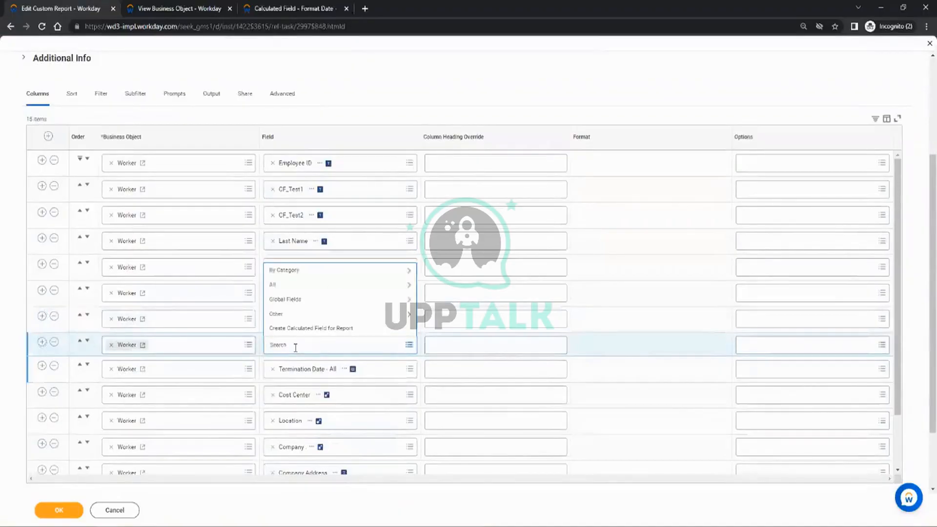
{"action": "type", "text": "CF_Test4"}
{"action": "key", "text": "Return"}
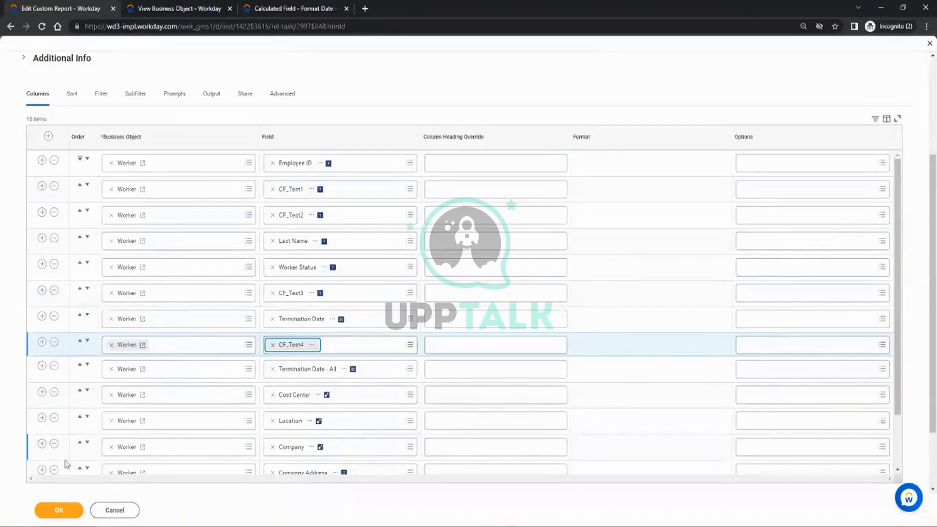
{"action": "left_click", "coordinate": [48, 509]}
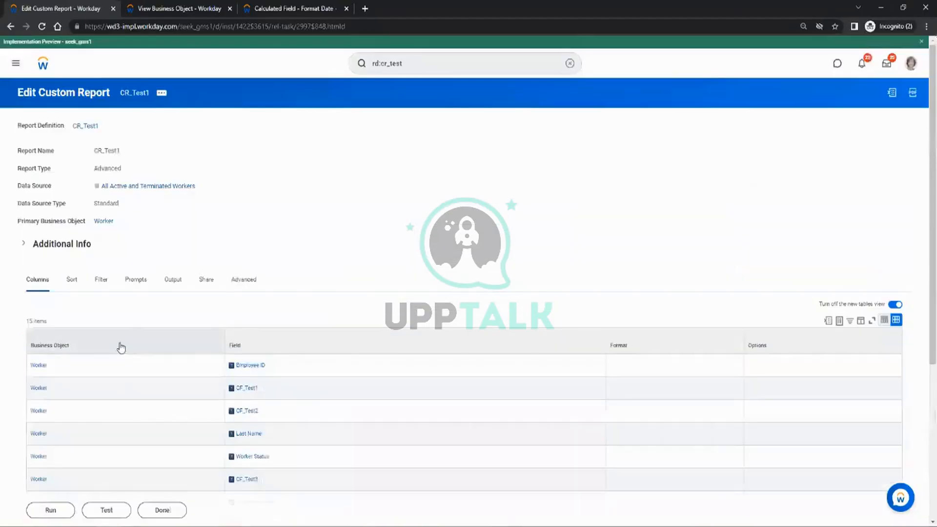
Run the CR_Test1 report and compare the CF_Test4 values with the Termination Date column
{"action": "left_click", "coordinate": [50, 509]}
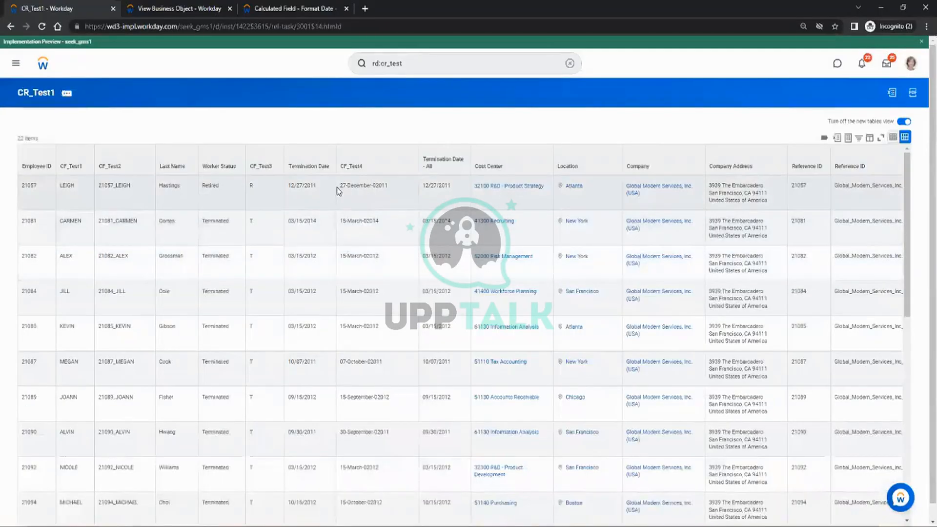
{"action": "left_click", "coordinate": [342, 187]}
{"action": "double_click", "coordinate": [350, 187]}
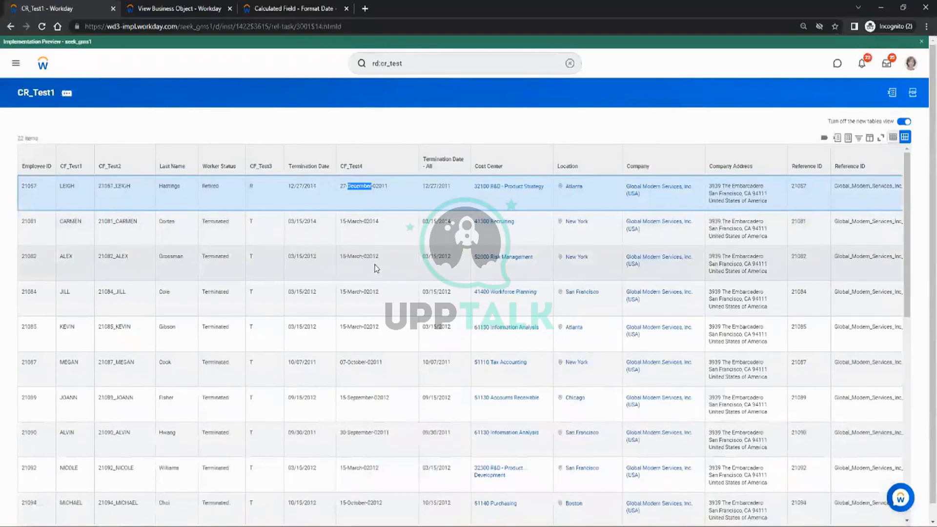
{"action": "scroll", "coordinate": [375, 420], "scroll_direction": "down", "scroll_amount": 1}
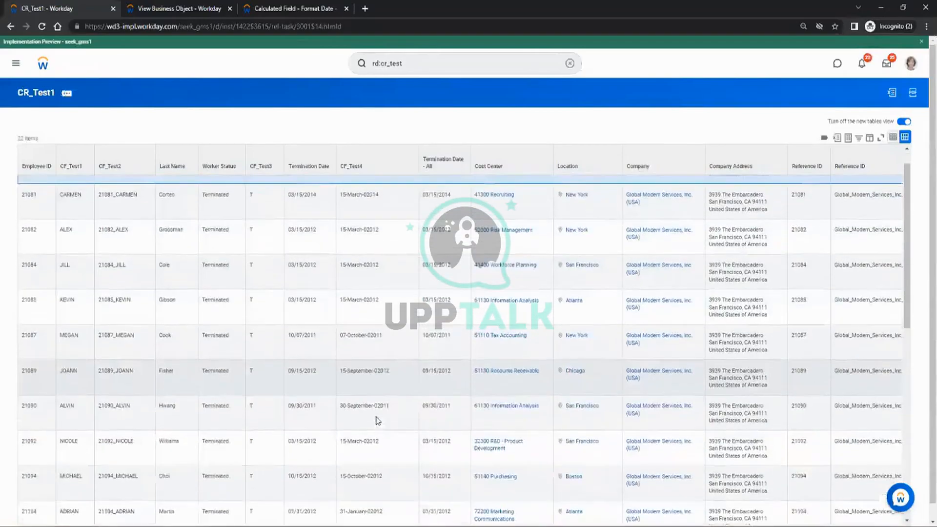
{"action": "scroll", "coordinate": [368, 438], "scroll_direction": "up", "scroll_amount": 1}
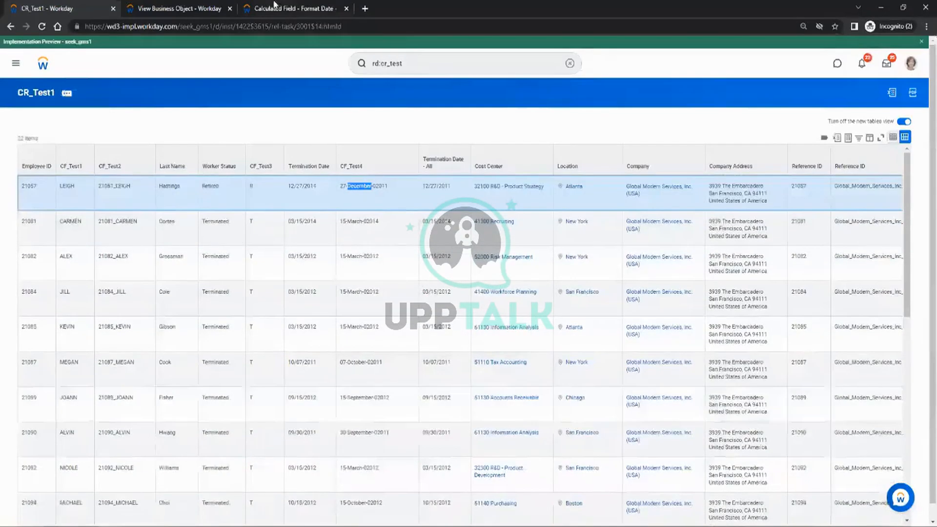
Check the year part of the format mask in CF_Test4's saved definition
{"action": "left_click", "coordinate": [274, 8]}
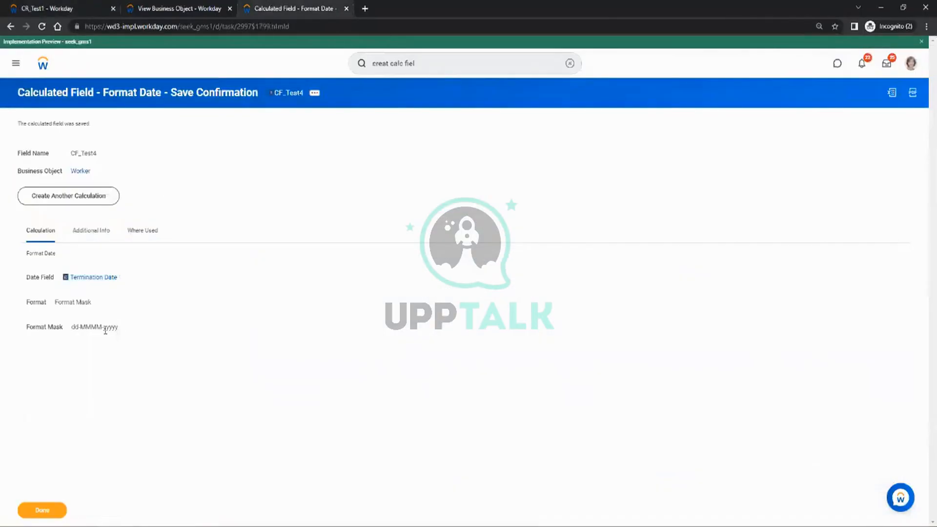
{"action": "left_click_drag", "start_coordinate": [104, 330], "coordinate": [119, 329]}
{"action": "right_click", "coordinate": [142, 330]}
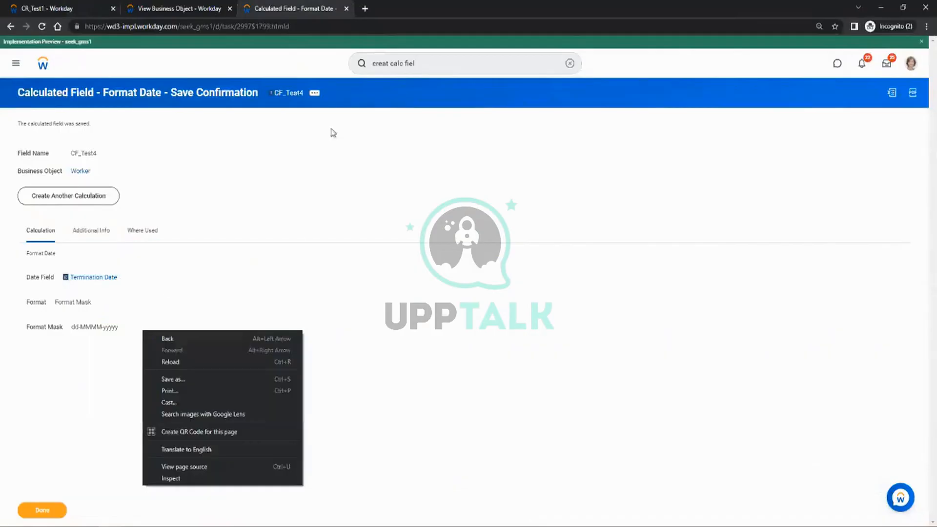
{"action": "left_click", "coordinate": [298, 235]}
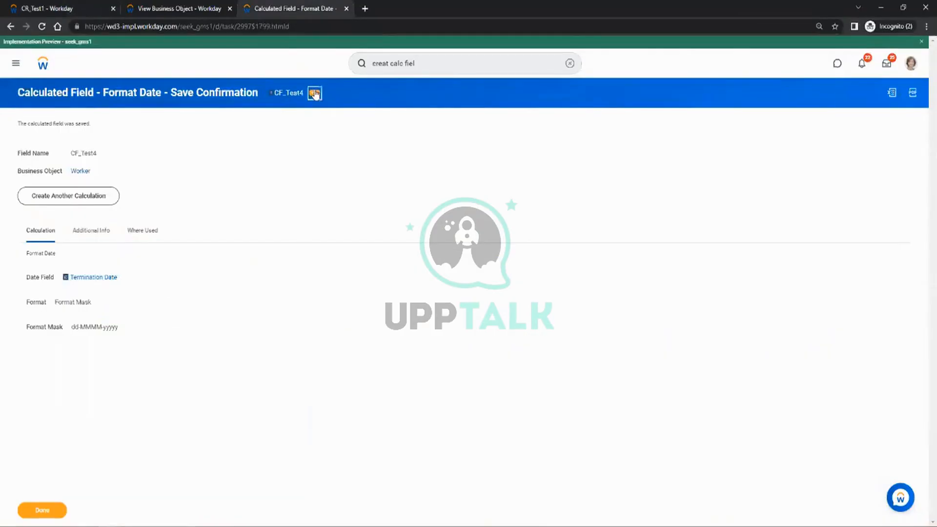
Edit the CF_Test4 calculated field, set its format mask to yyyy-MM-dd, and save it
{"action": "left_click", "coordinate": [314, 94]}
{"action": "mouse_move", "coordinate": [376, 144]}
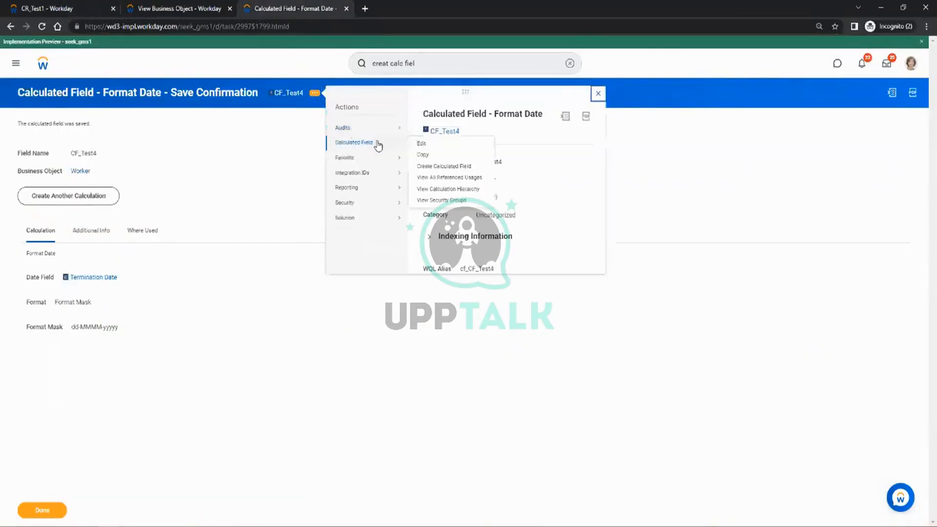
{"action": "left_click", "coordinate": [422, 147]}
{"action": "left_click", "coordinate": [127, 305]}
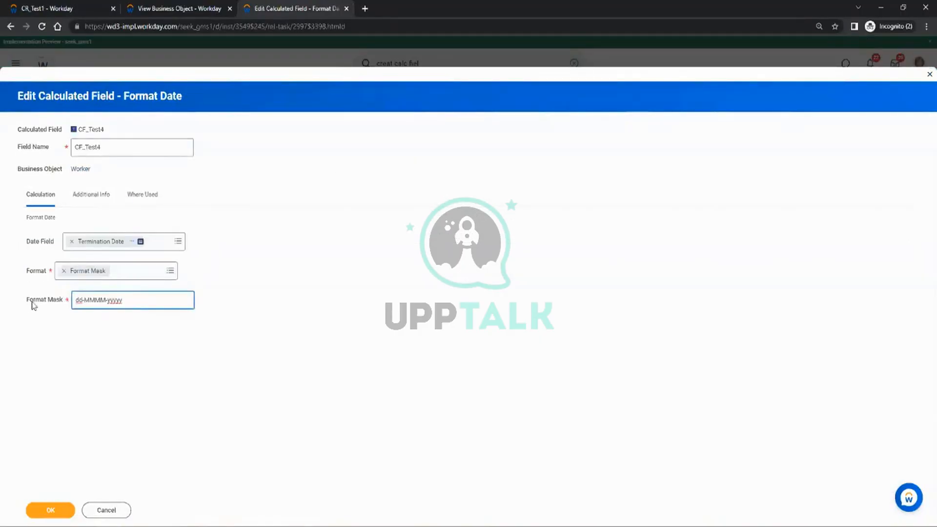
{"action": "mouse_move", "coordinate": [35, 304]}
{"action": "left_click_drag", "start_coordinate": [130, 301], "coordinate": [62, 312]}
{"action": "type", "text": "yy"}
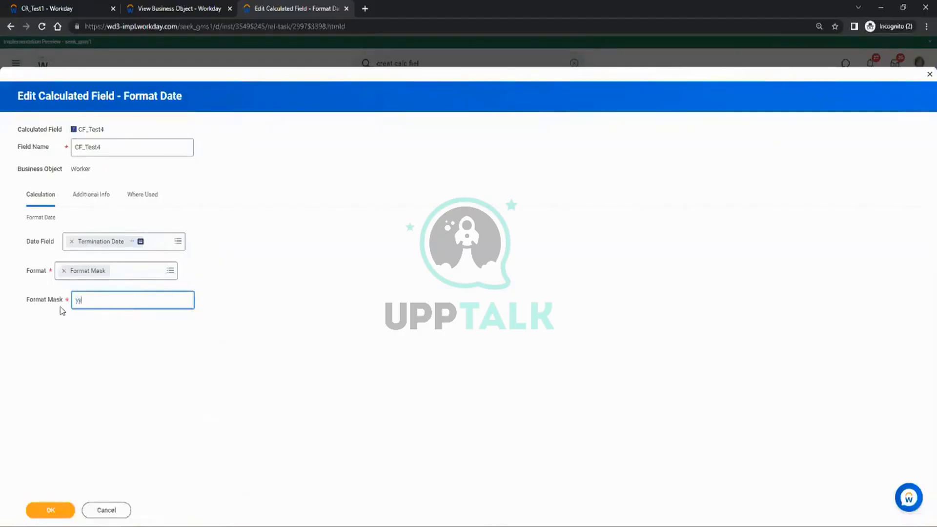
{"action": "type", "text": "yy-MM-dd"}
{"action": "left_click", "coordinate": [50, 510]}
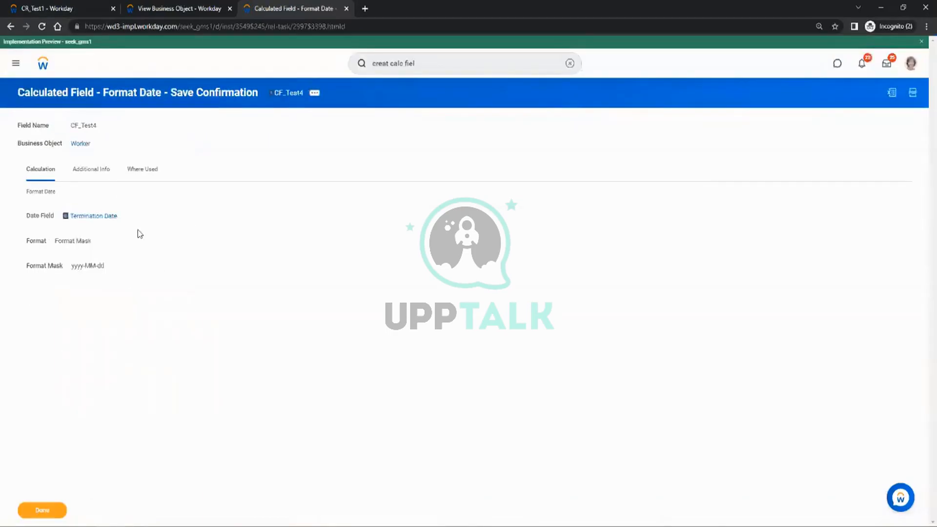
Rerun the CR_Test1 report and compare the CF_Test4 date format with the Termination Date column across several rows
{"action": "left_click", "coordinate": [42, 5]}
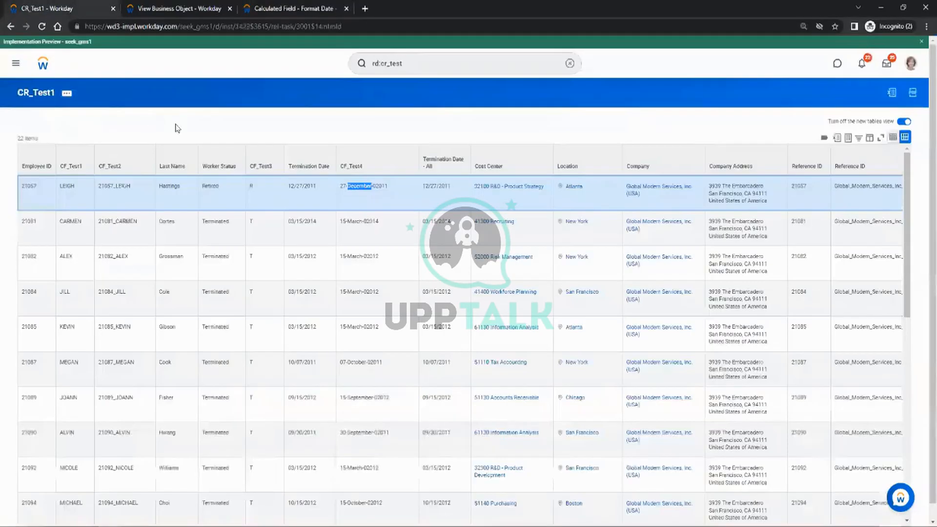
{"action": "left_click", "coordinate": [68, 94]}
{"action": "mouse_move", "coordinate": [155, 159]}
{"action": "mouse_move", "coordinate": [125, 128]}
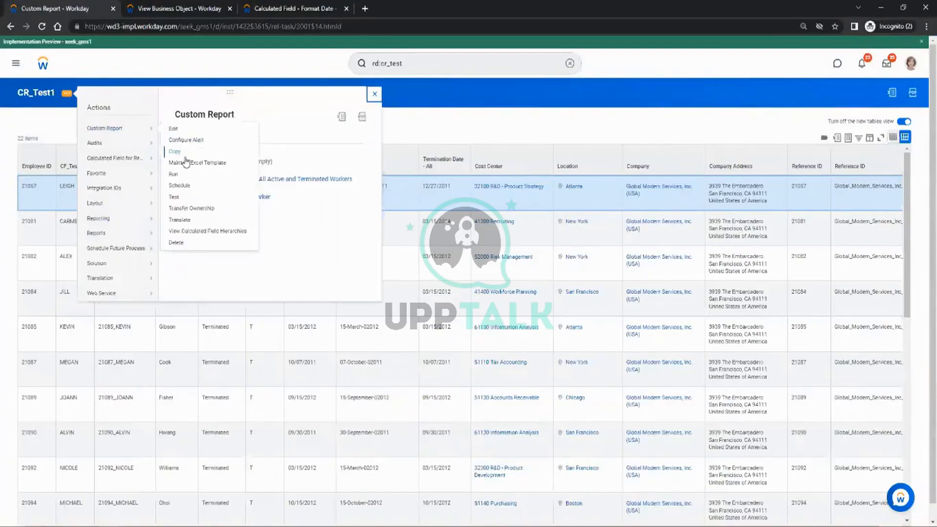
{"action": "left_click", "coordinate": [176, 175]}
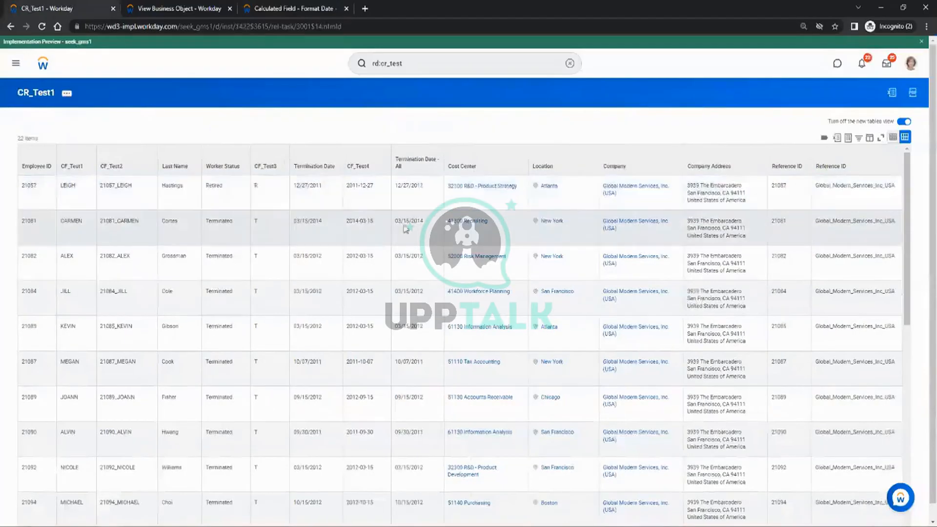
{"action": "left_click_drag", "start_coordinate": [346, 187], "coordinate": [376, 190]}
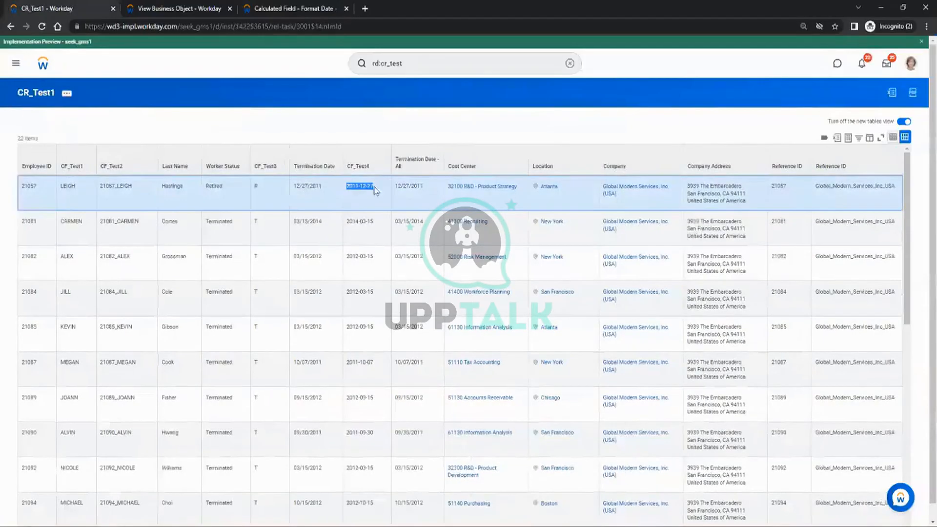
{"action": "left_click", "coordinate": [355, 228]}
{"action": "left_click", "coordinate": [350, 263]}
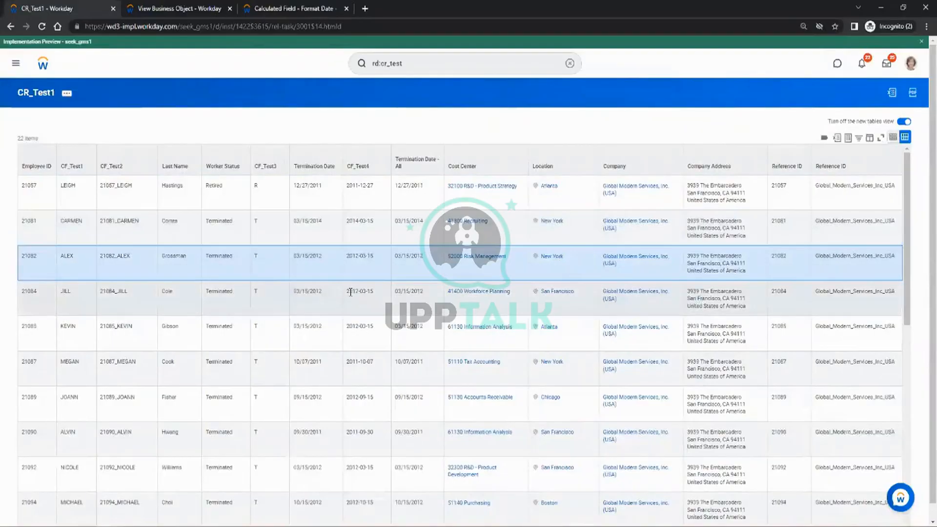
{"action": "left_click", "coordinate": [352, 291]}
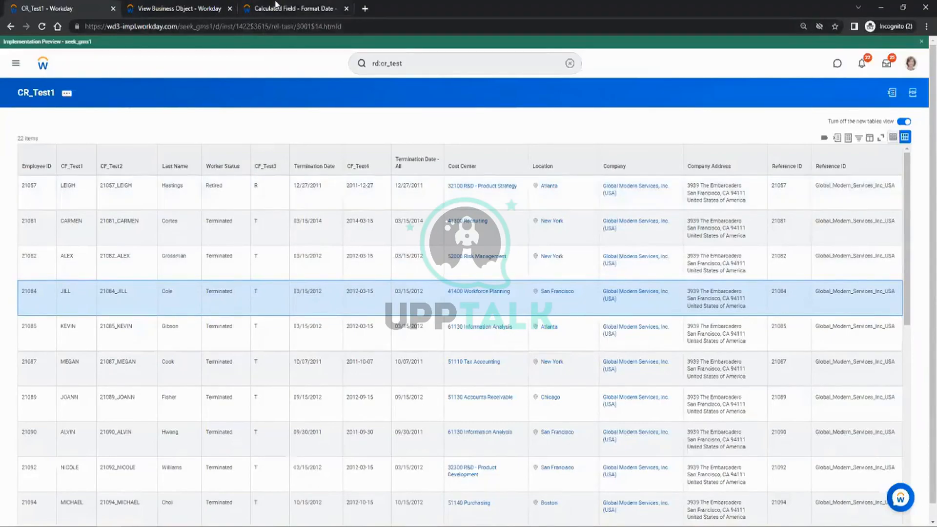
Close CF_Test4's save confirmation and start a new calculated field named CF_Test5 on the Worker business object
{"action": "left_click", "coordinate": [277, 7]}
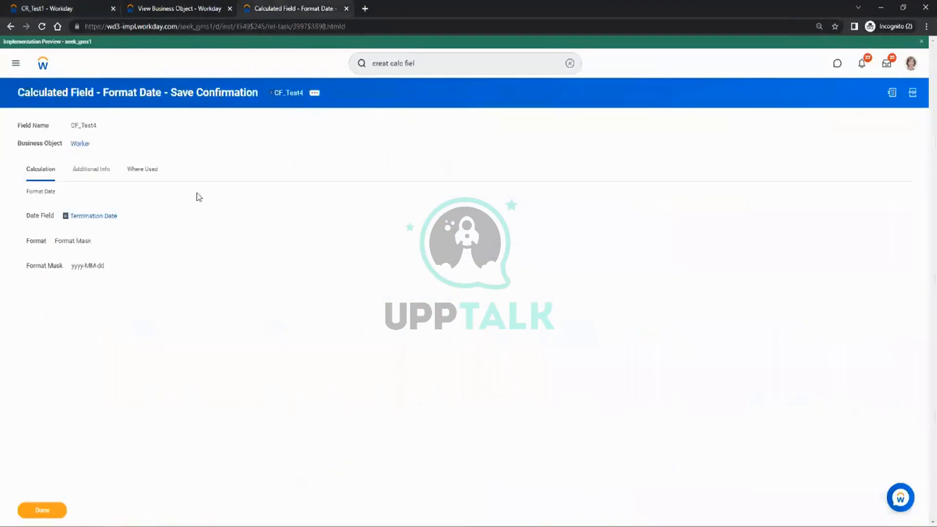
{"action": "left_click", "coordinate": [43, 510]}
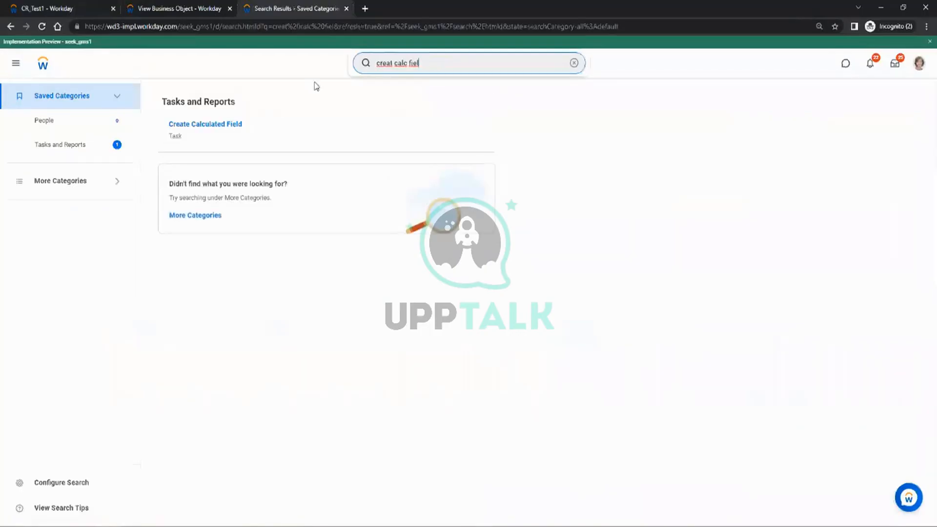
{"action": "left_click", "coordinate": [210, 126]}
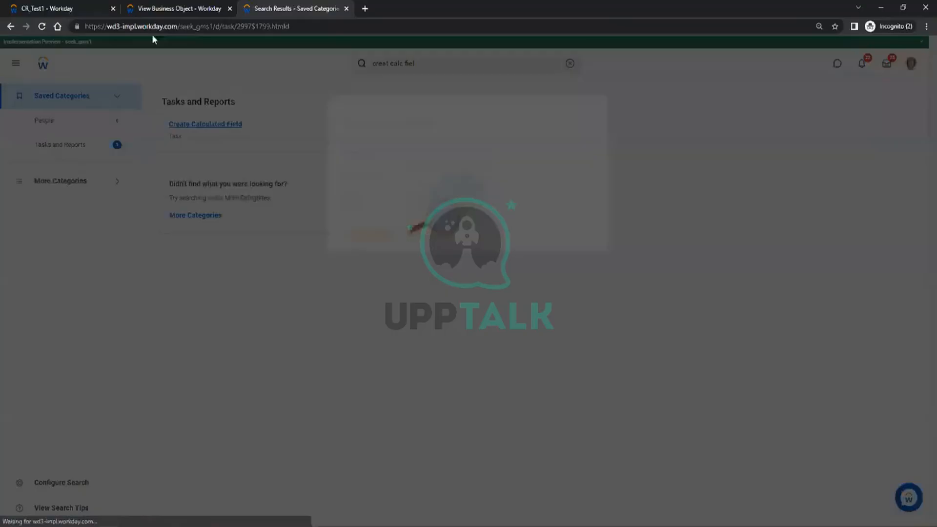
{"action": "left_click", "coordinate": [48, 5]}
{"action": "left_click", "coordinate": [283, 7]}
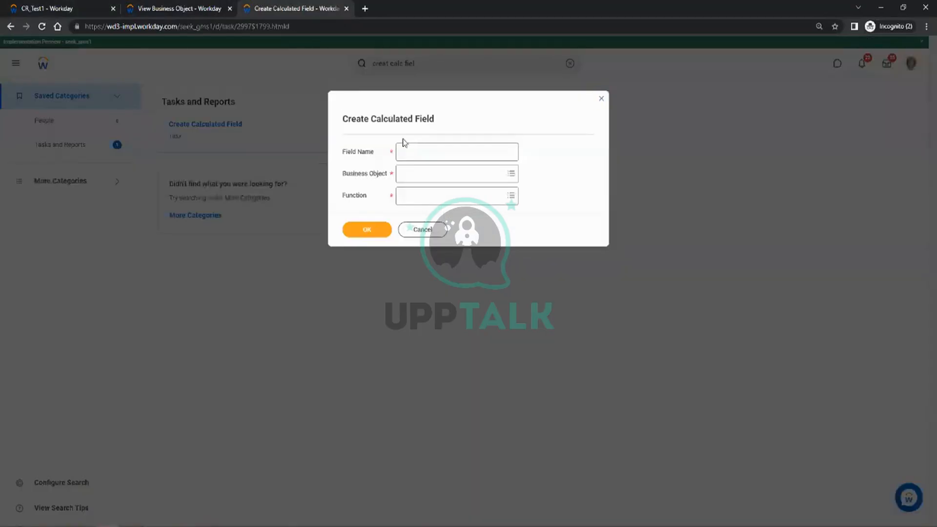
{"action": "left_click", "coordinate": [411, 155]}
{"action": "type", "text": "CF"}
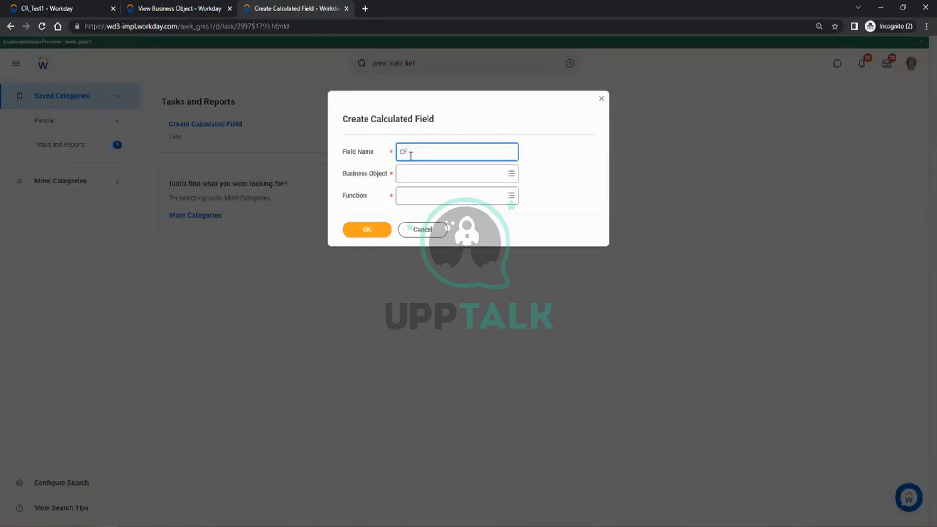
{"action": "type", "text": "_Test5"}
{"action": "key", "text": "Tab"}
{"action": "type", "text": "worke"}
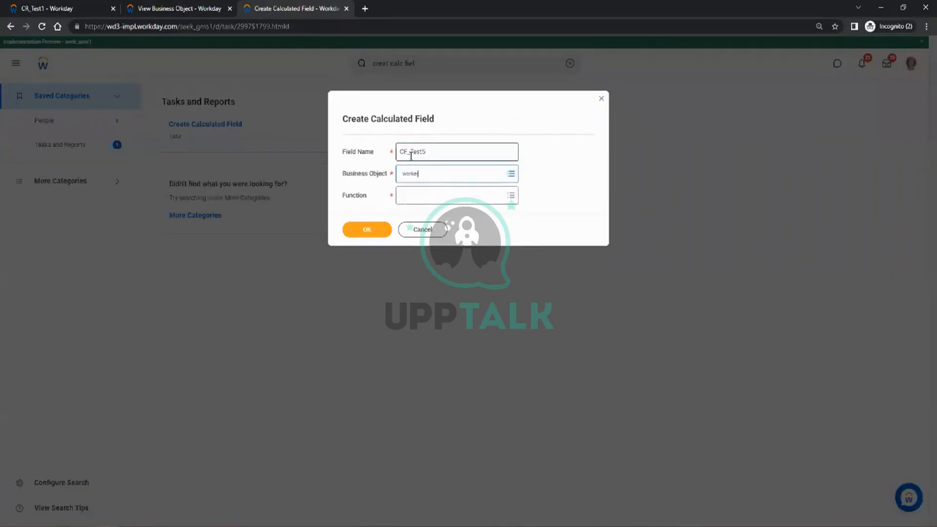
{"action": "left_click", "coordinate": [418, 207]}
Choose the Increment or Decrement Date function for CF_Test5 and continue to its calculation definition
{"action": "left_click", "coordinate": [434, 196]}
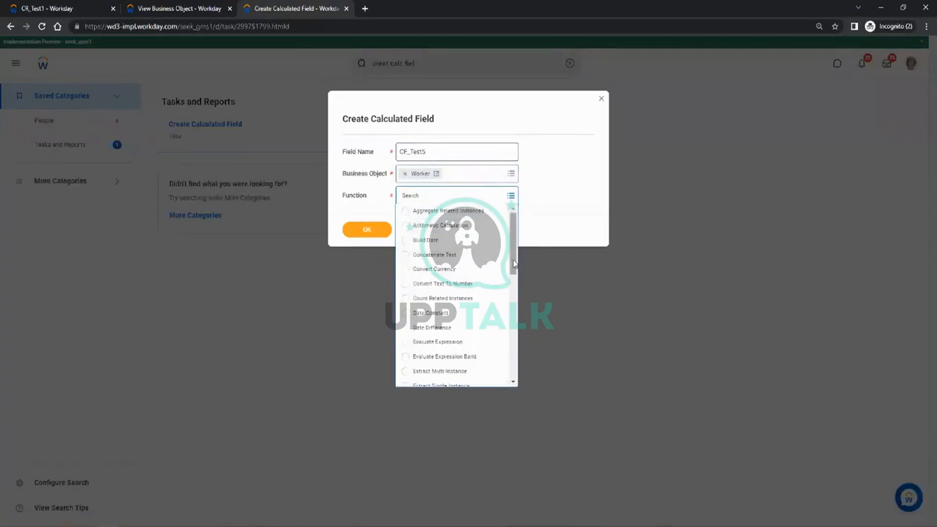
{"action": "left_click_drag", "start_coordinate": [516, 273], "coordinate": [518, 325]}
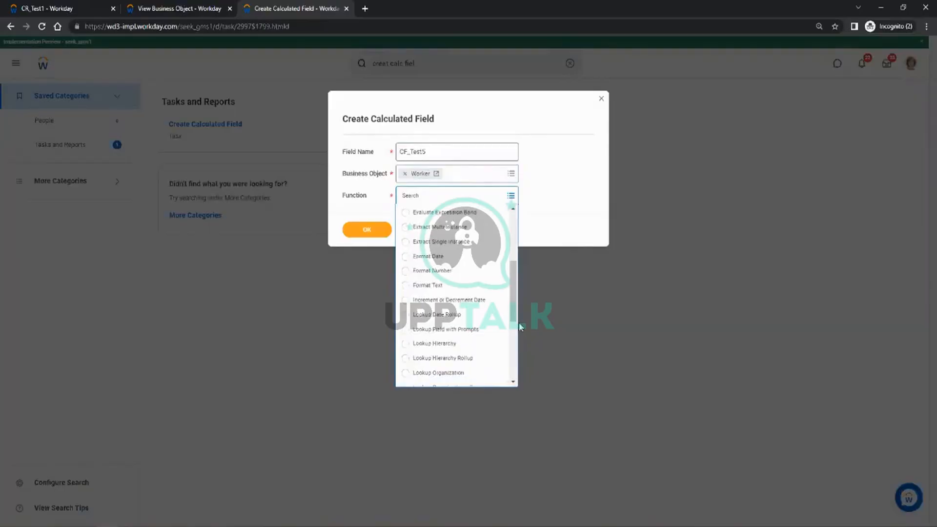
{"action": "left_click", "coordinate": [474, 301]}
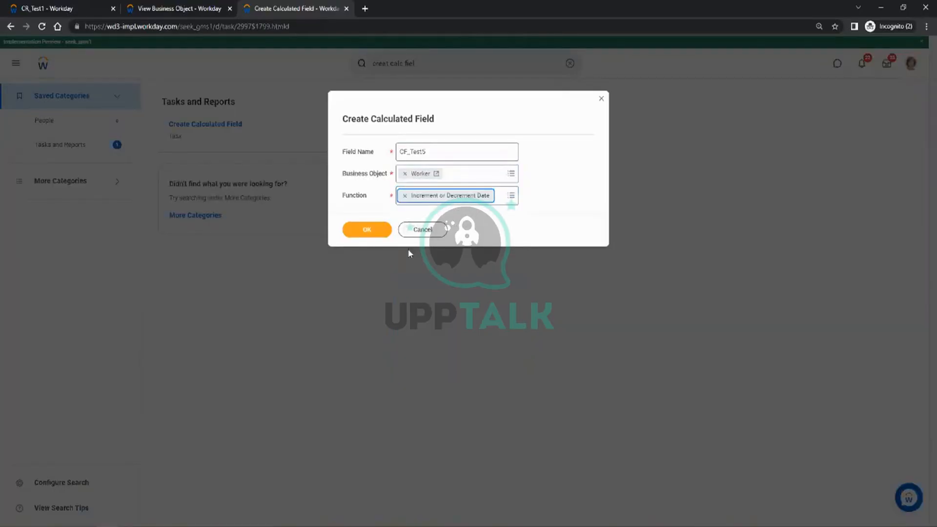
{"action": "left_click", "coordinate": [370, 230]}
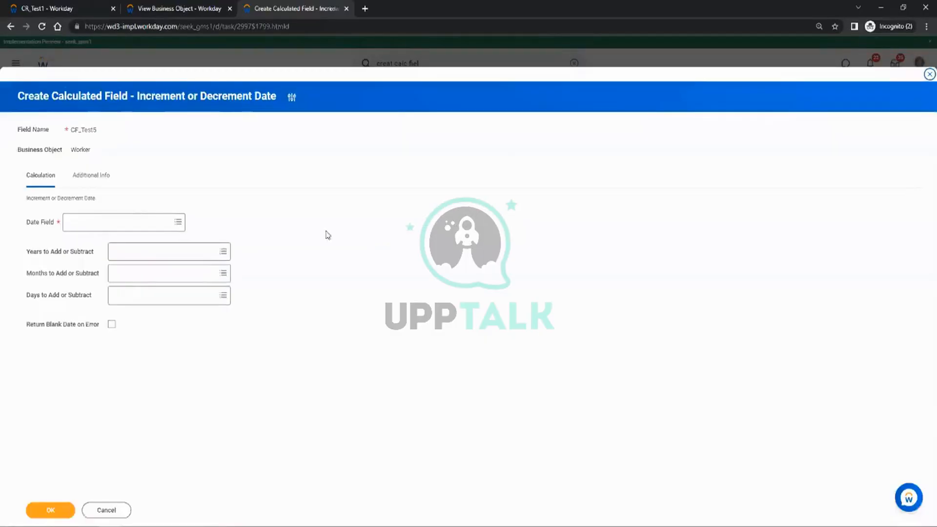
{"action": "left_click", "coordinate": [140, 227]}
{"action": "type", "text": "term"}
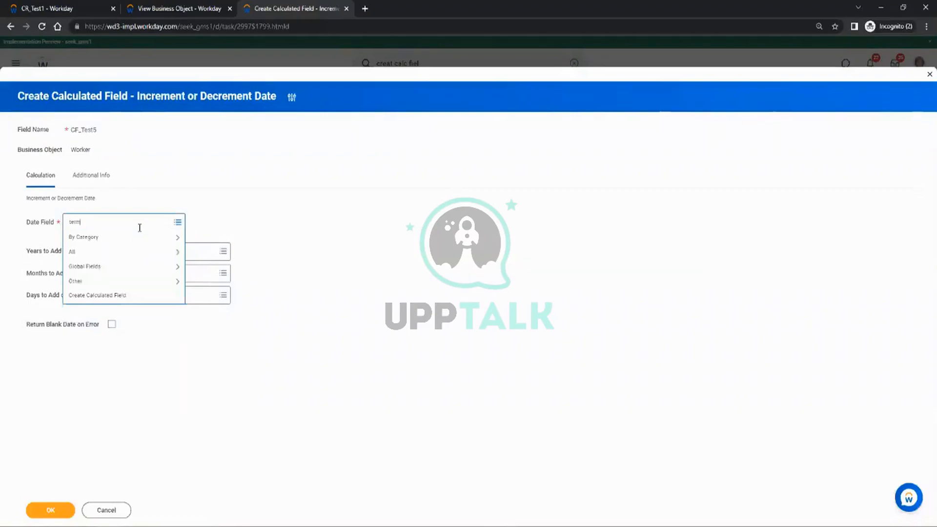
{"action": "type", "text": "ination date"}
{"action": "key", "text": "Return"}
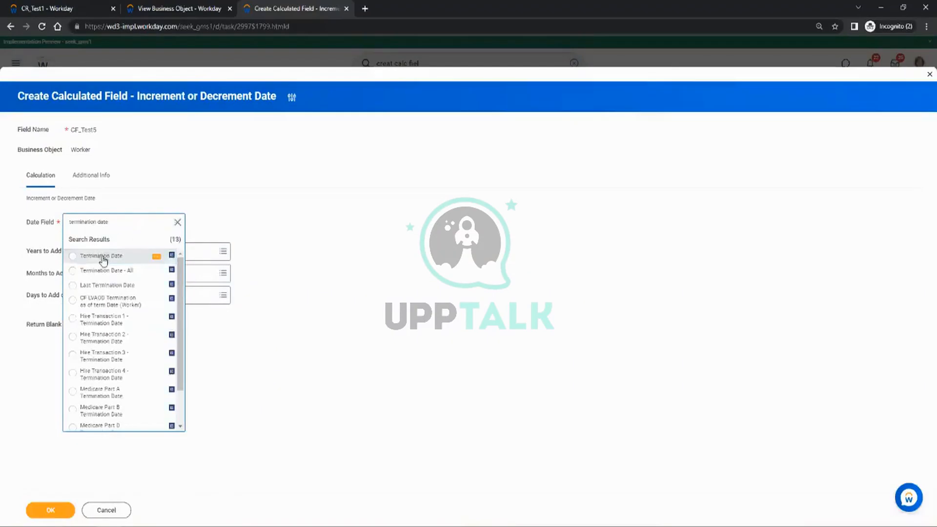
{"action": "left_click", "coordinate": [101, 256]}
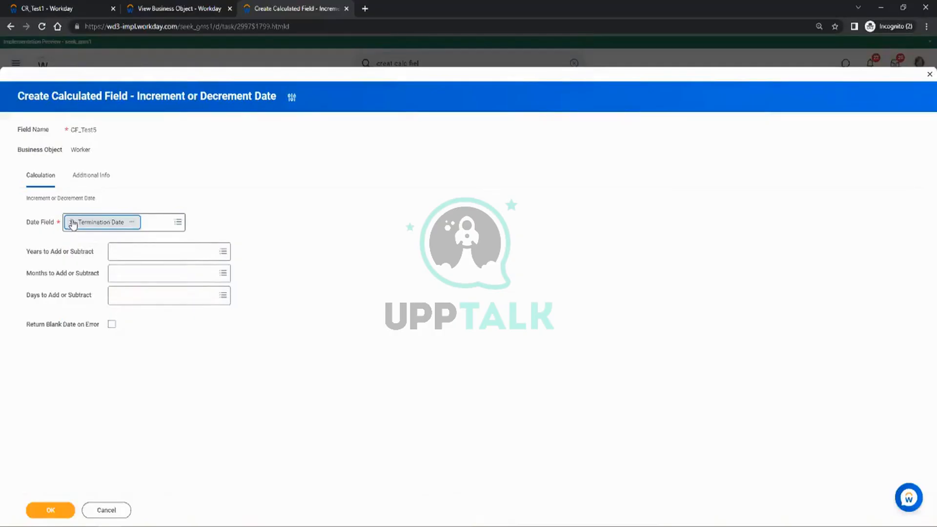
{"action": "left_click", "coordinate": [71, 223]}
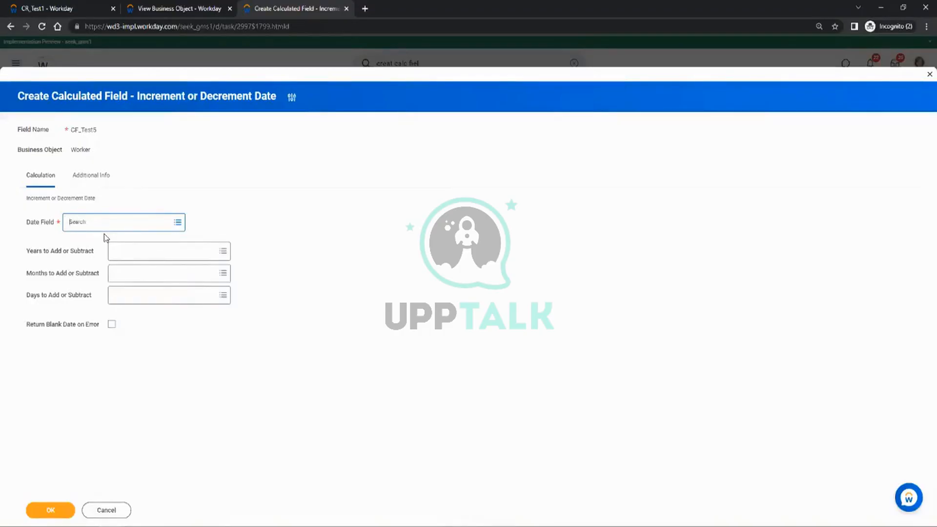
Set CF_Test5's date field to Hire Date
{"action": "left_click", "coordinate": [96, 220]}
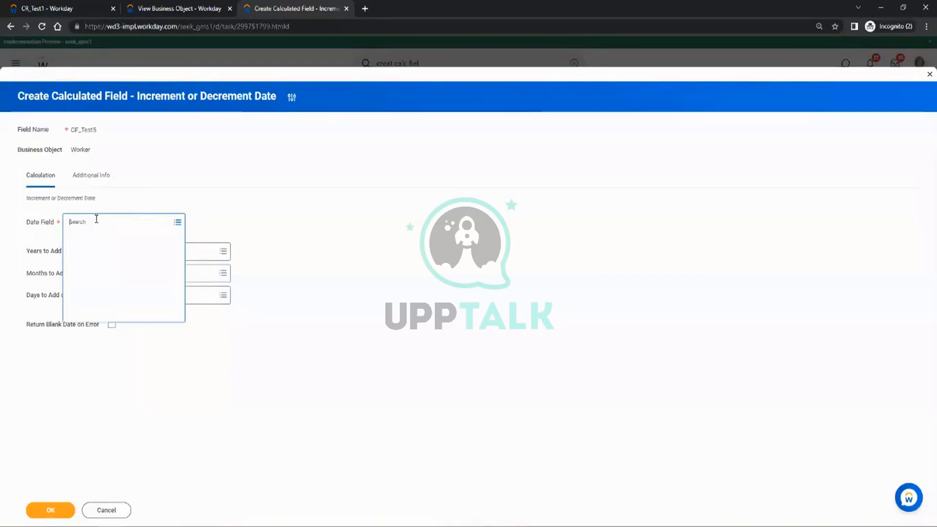
{"action": "type", "text": "hire"}
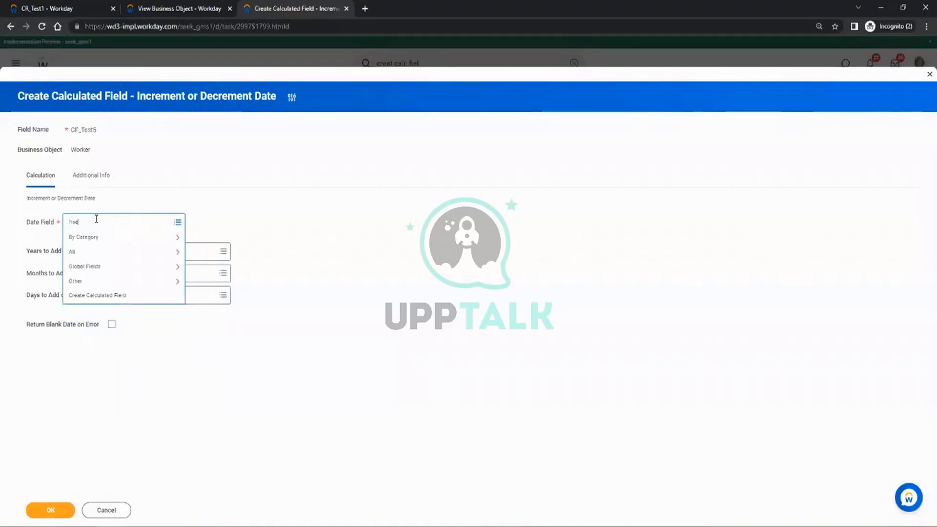
{"action": "type", "text": " date"}
{"action": "key", "text": "Return"}
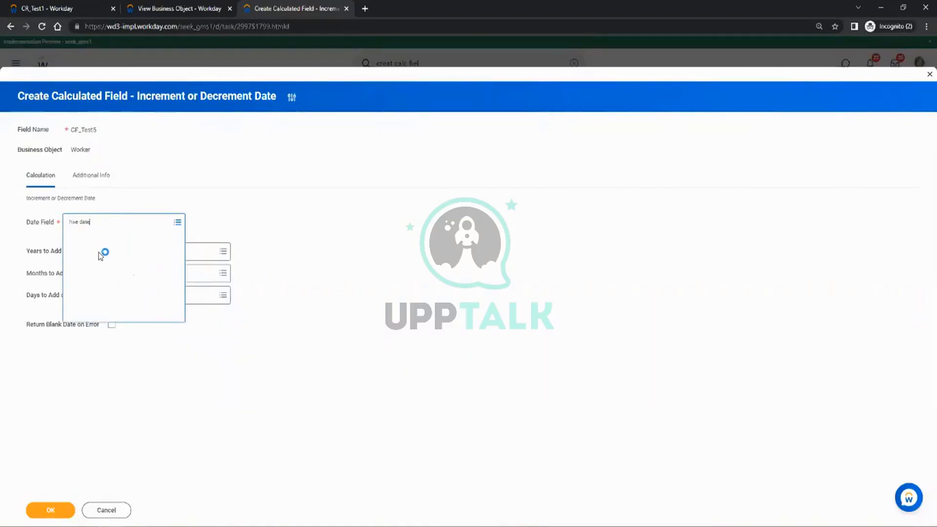
{"action": "left_click", "coordinate": [99, 254]}
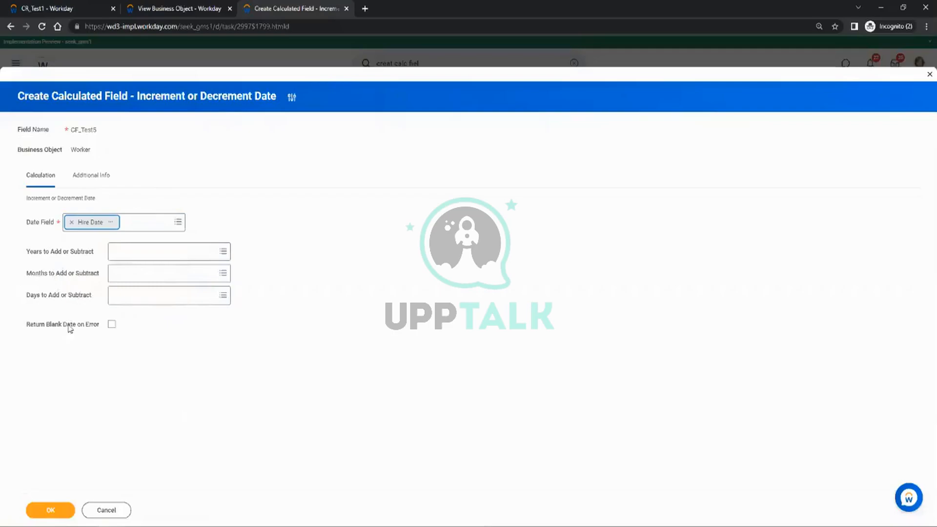
Set CF_Test5's Days to Add or Subtract to the global numeric field -30, save it and close the confirmation
{"action": "left_click", "coordinate": [165, 294]}
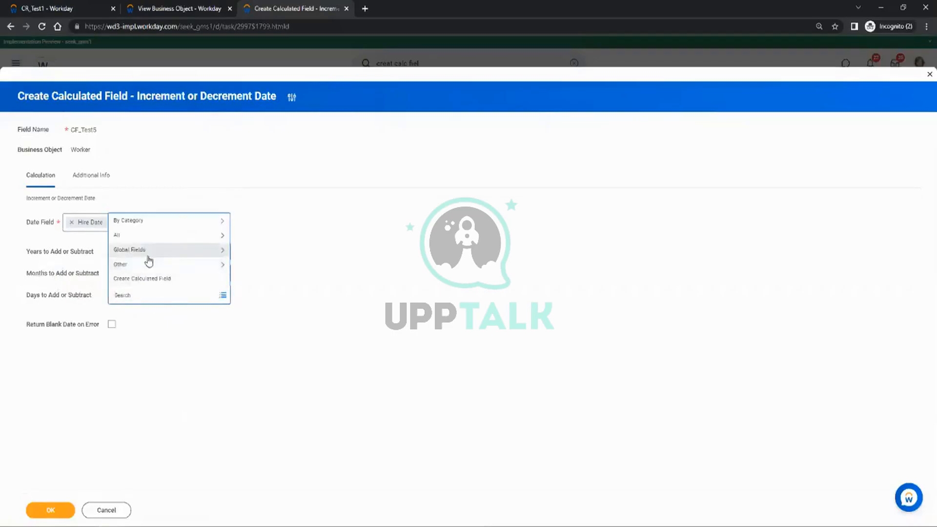
{"action": "left_click", "coordinate": [145, 254]}
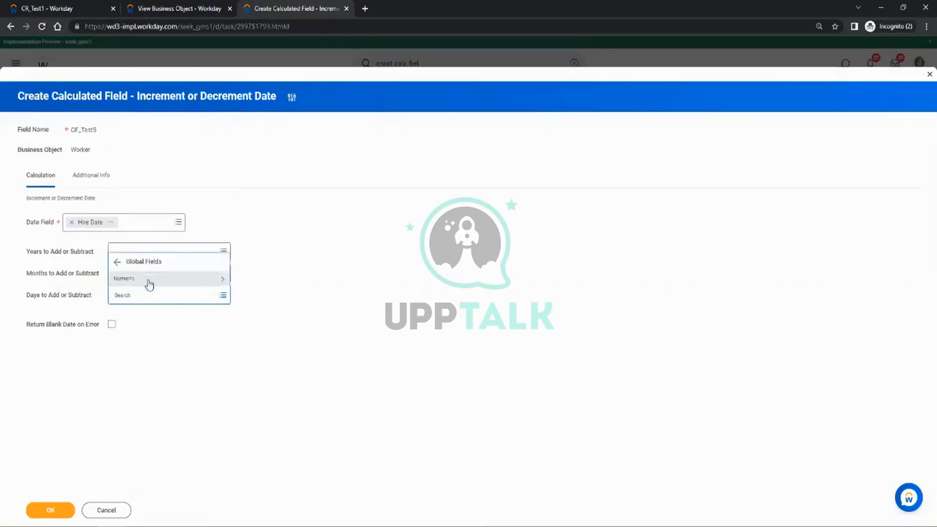
{"action": "left_click", "coordinate": [148, 280]}
{"action": "scroll", "coordinate": [182, 273], "scroll_direction": "down", "scroll_amount": 10}
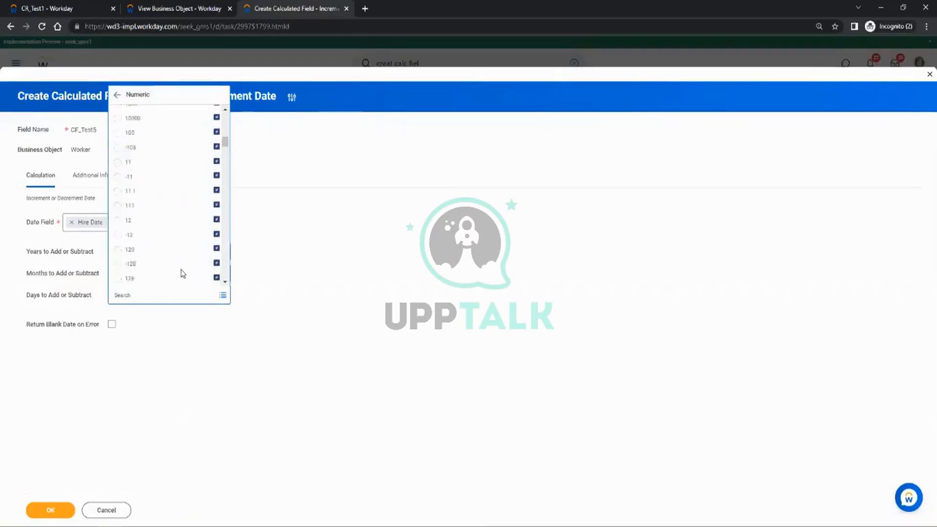
{"action": "scroll", "coordinate": [182, 274], "scroll_direction": "down", "scroll_amount": 5}
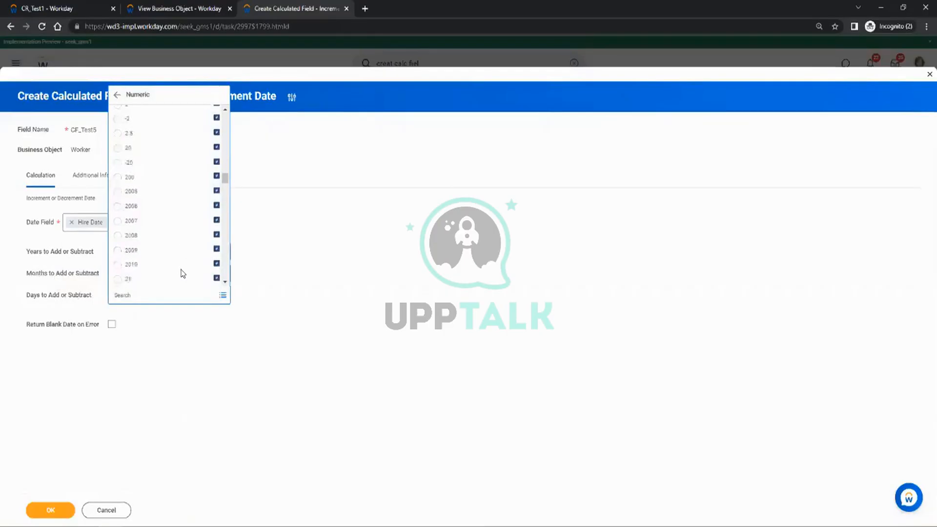
{"action": "scroll", "coordinate": [183, 273], "scroll_direction": "down", "scroll_amount": 5}
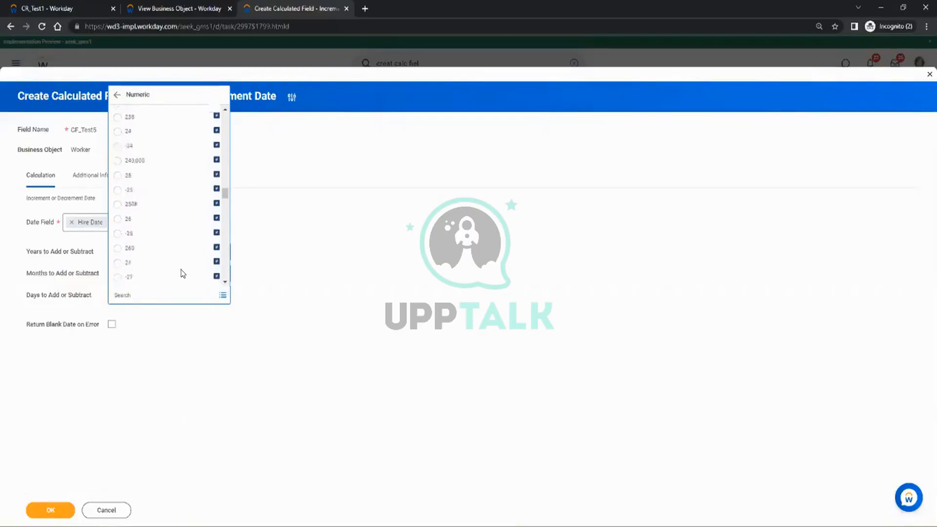
{"action": "scroll", "coordinate": [182, 273], "scroll_direction": "down", "scroll_amount": 2}
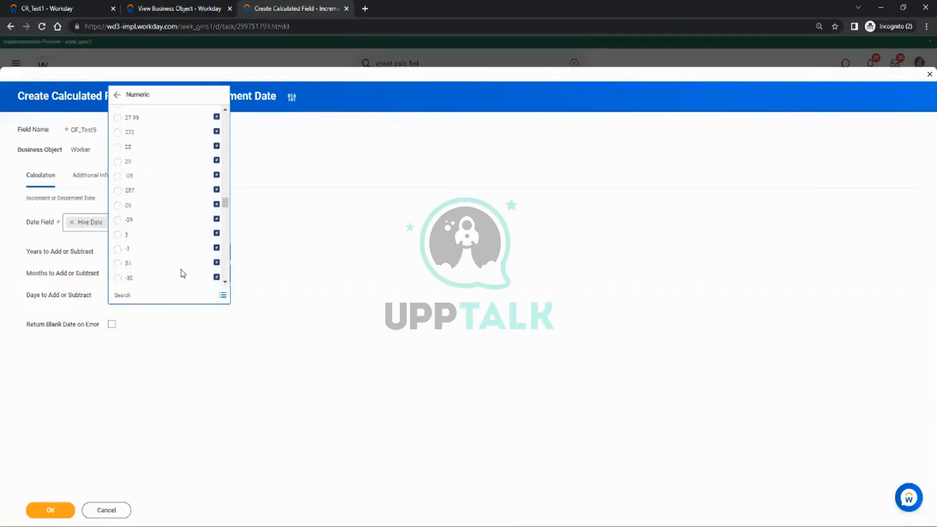
{"action": "left_click", "coordinate": [127, 237]}
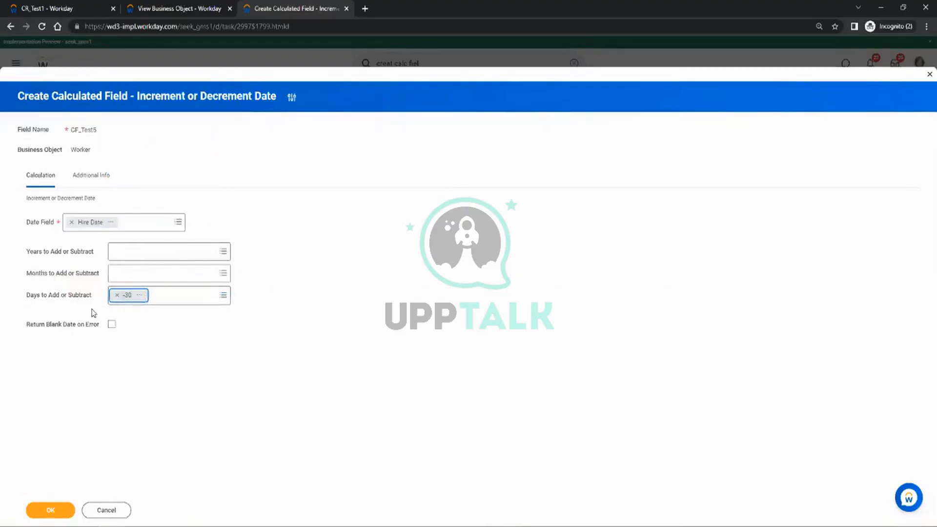
{"action": "left_click", "coordinate": [55, 515]}
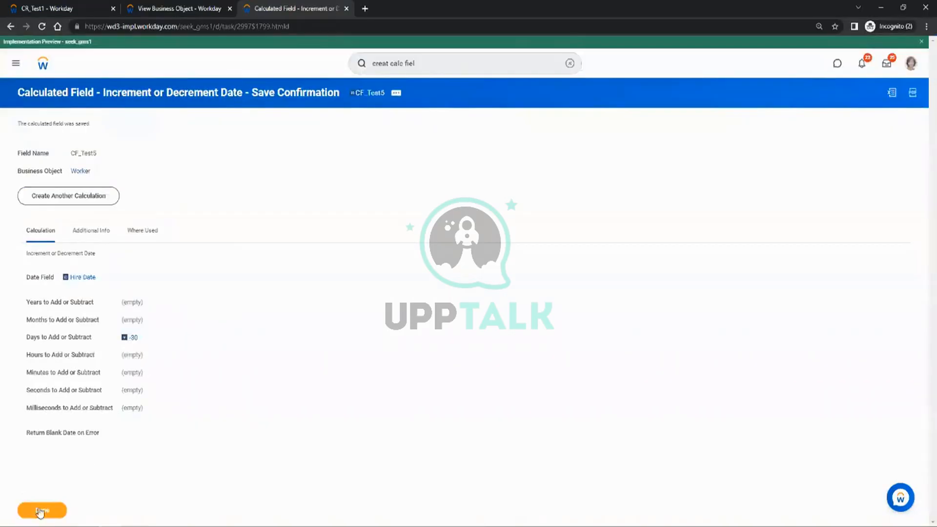
{"action": "left_click", "coordinate": [41, 511]}
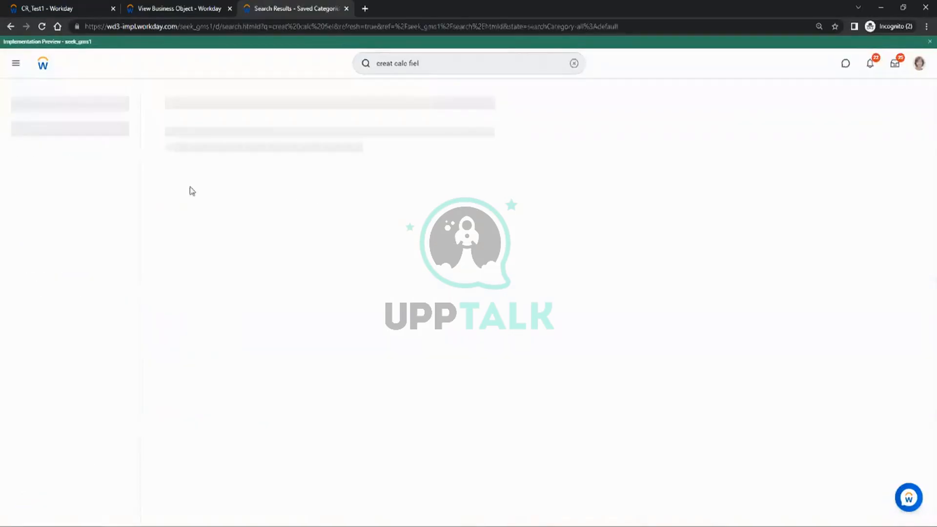
Open the CR_Test1 report for editing and add a Worker column with the Hire Date field directly below Last Name
{"action": "left_click", "coordinate": [62, 7]}
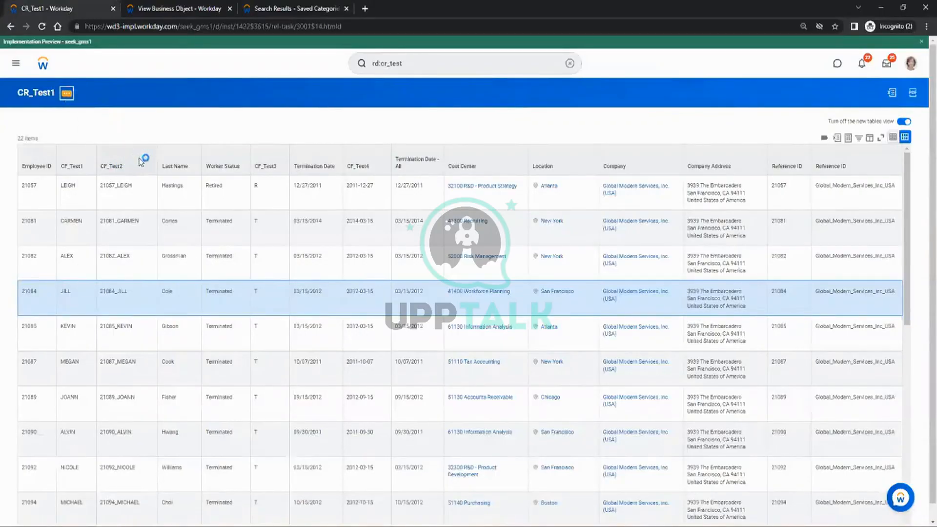
{"action": "left_click", "coordinate": [67, 93]}
{"action": "mouse_move", "coordinate": [119, 131]}
{"action": "left_click", "coordinate": [173, 130]}
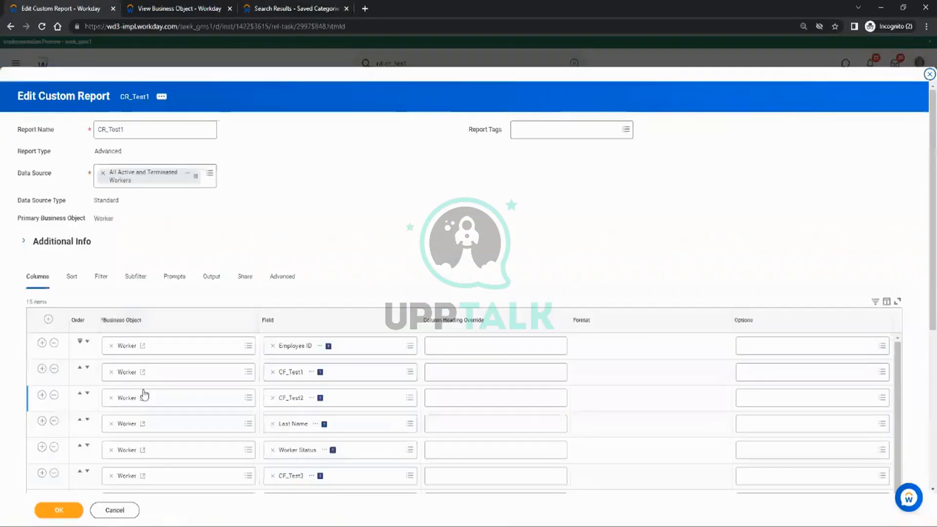
{"action": "scroll", "coordinate": [146, 394], "scroll_direction": "down", "scroll_amount": 1}
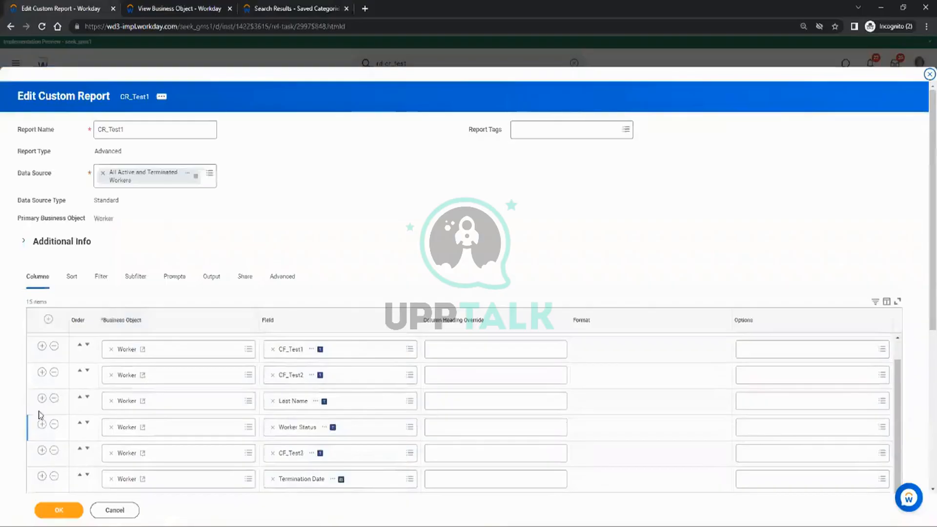
{"action": "left_click", "coordinate": [42, 398]}
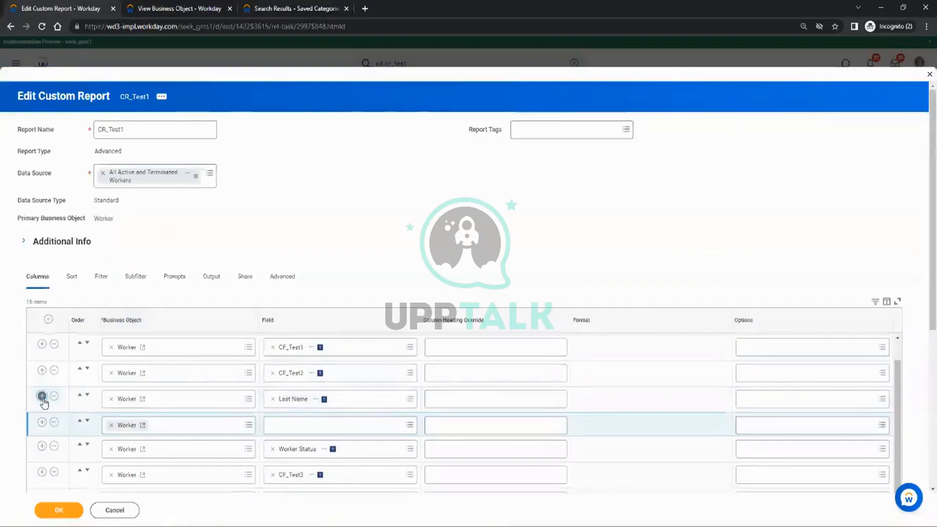
{"action": "left_click", "coordinate": [275, 424]}
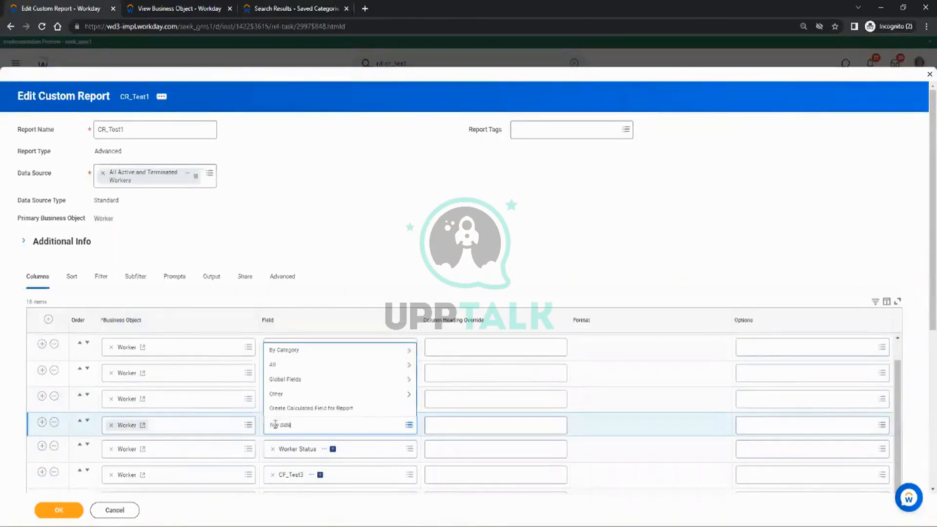
{"action": "type", "text": "hire date"}
{"action": "key", "text": "Return"}
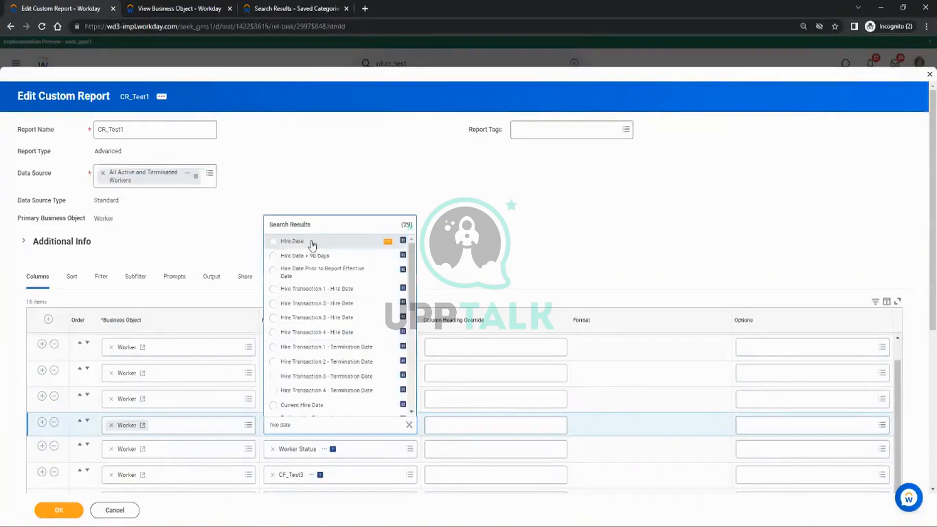
{"action": "left_click", "coordinate": [308, 243]}
Add a Worker column with the CF_Test5 field directly below Hire Date and save the CR_Test1 report
{"action": "left_click", "coordinate": [43, 423]}
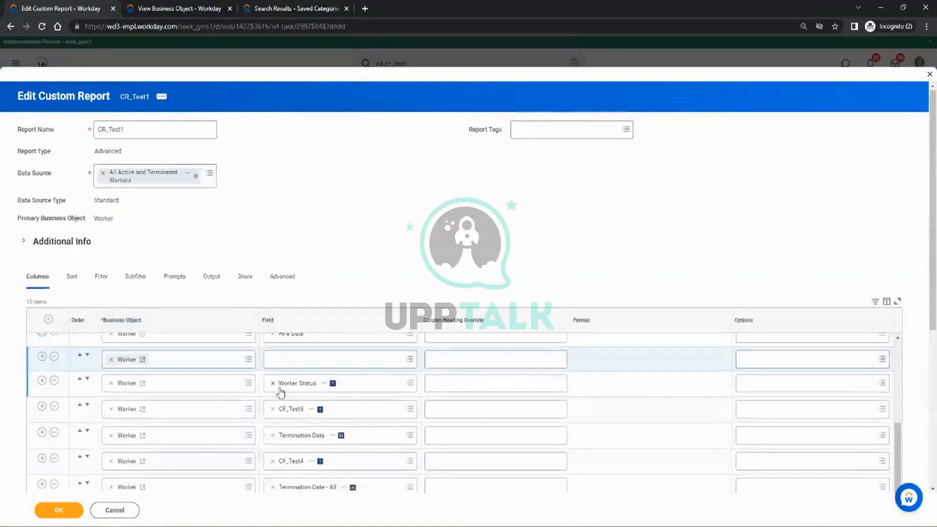
{"action": "left_click", "coordinate": [288, 363]}
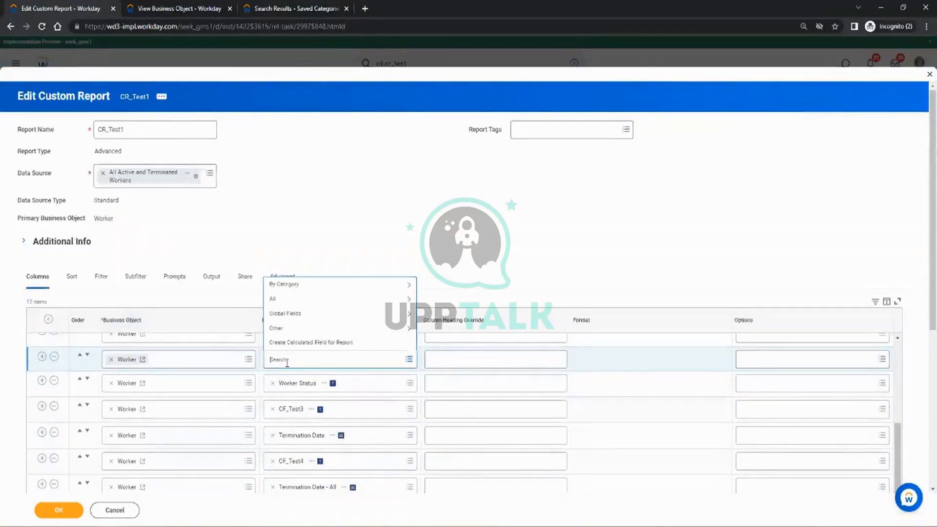
{"action": "type", "text": "CF_Test4"}
{"action": "key", "text": "Return"}
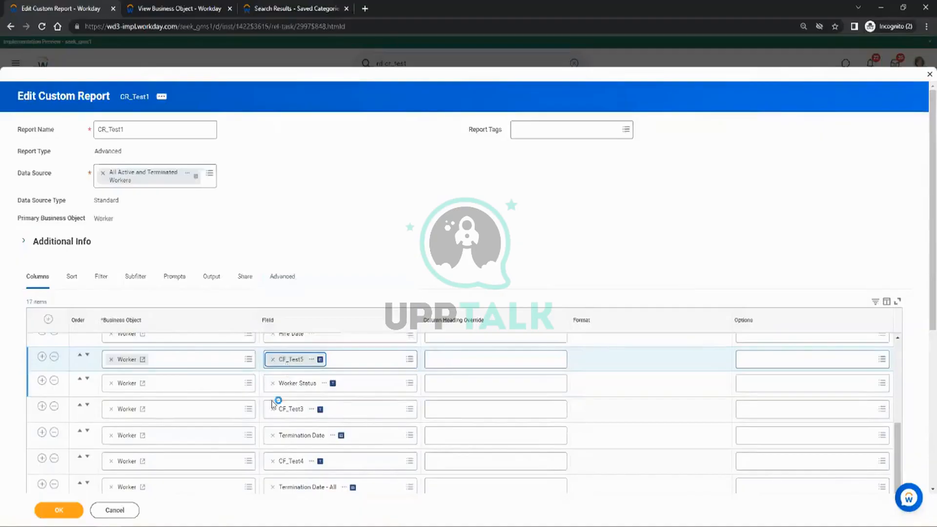
{"action": "left_click", "coordinate": [69, 514]}
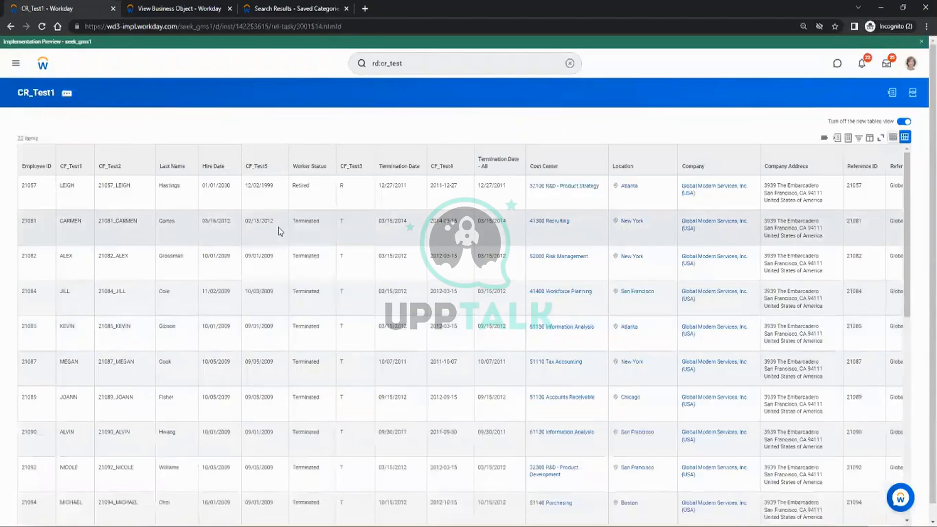
Compare the Hire Date and CF_Test5 dates in the first three rows of the CR_Test1 output
{"action": "left_click", "coordinate": [218, 194]}
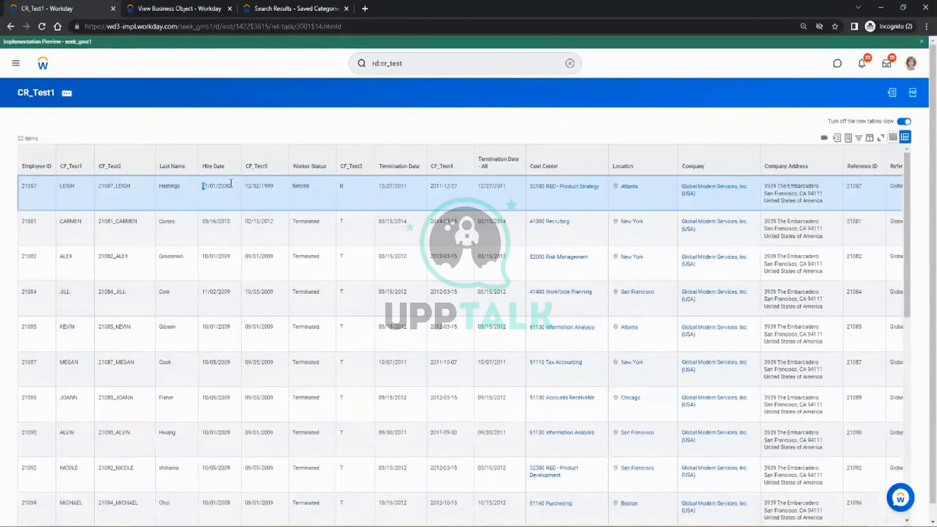
{"action": "left_click_drag", "start_coordinate": [279, 191], "coordinate": [245, 188]}
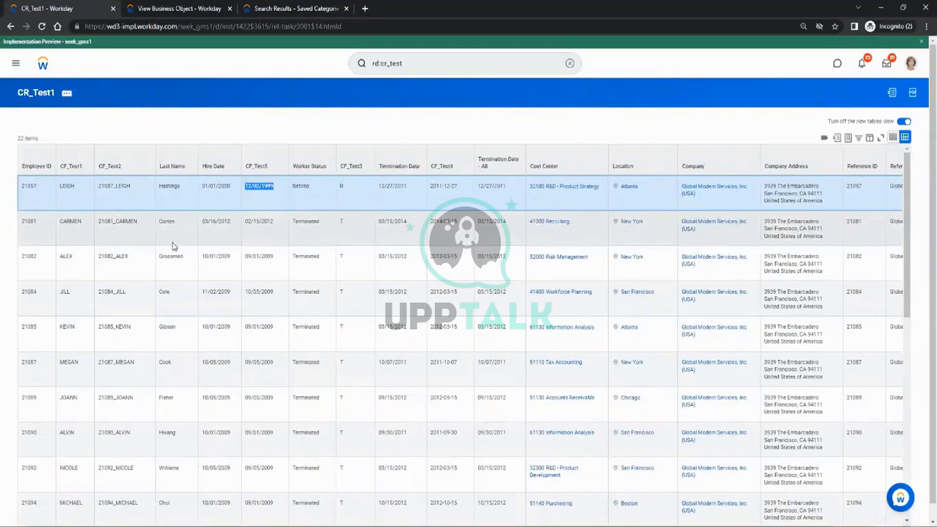
{"action": "left_click_drag", "start_coordinate": [208, 222], "coordinate": [276, 225]}
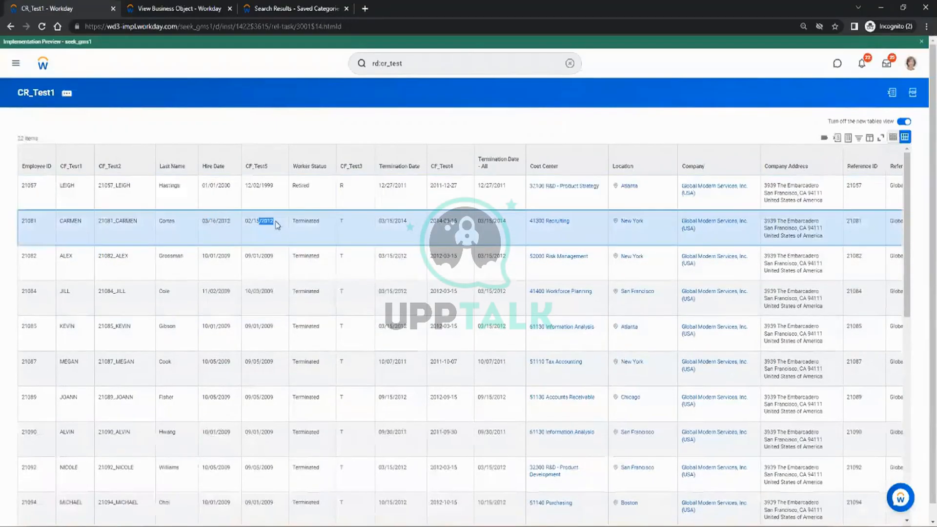
{"action": "left_click_drag", "start_coordinate": [206, 256], "coordinate": [286, 261]}
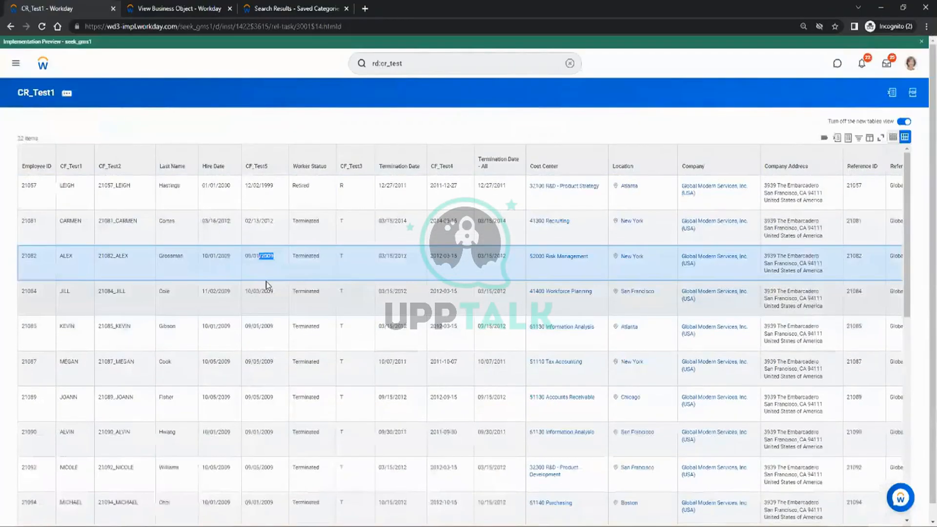
Start a new calculated field named CF_Test6 on the Global business object
{"action": "left_click", "coordinate": [304, 8]}
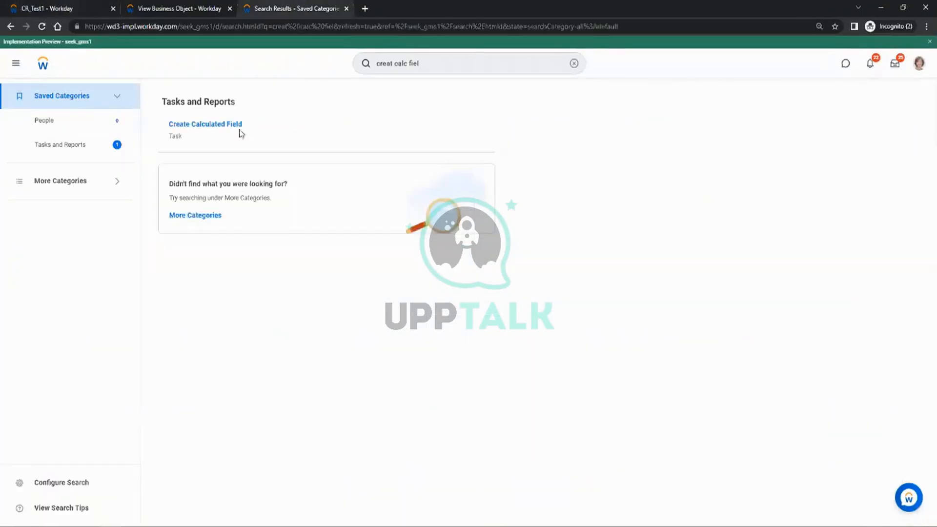
{"action": "left_click", "coordinate": [237, 153]}
{"action": "left_click", "coordinate": [426, 152]}
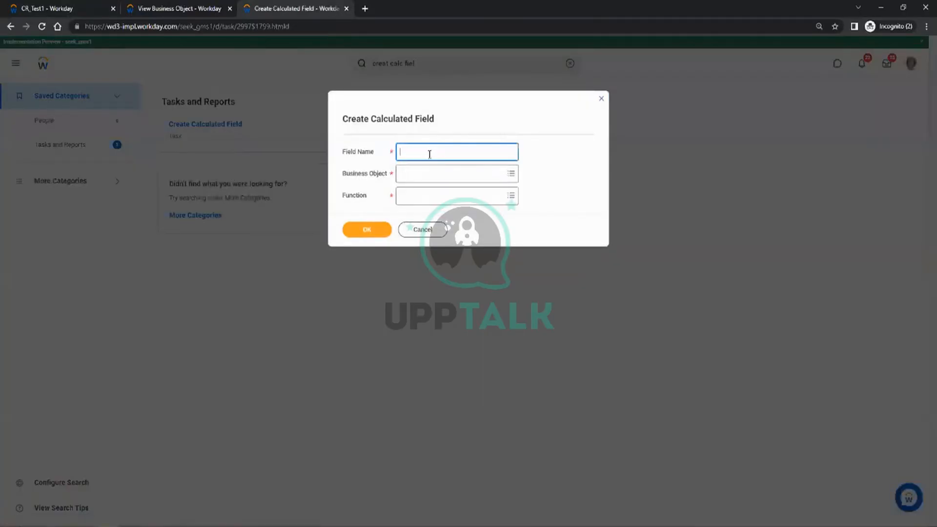
{"action": "left_click", "coordinate": [78, 9]}
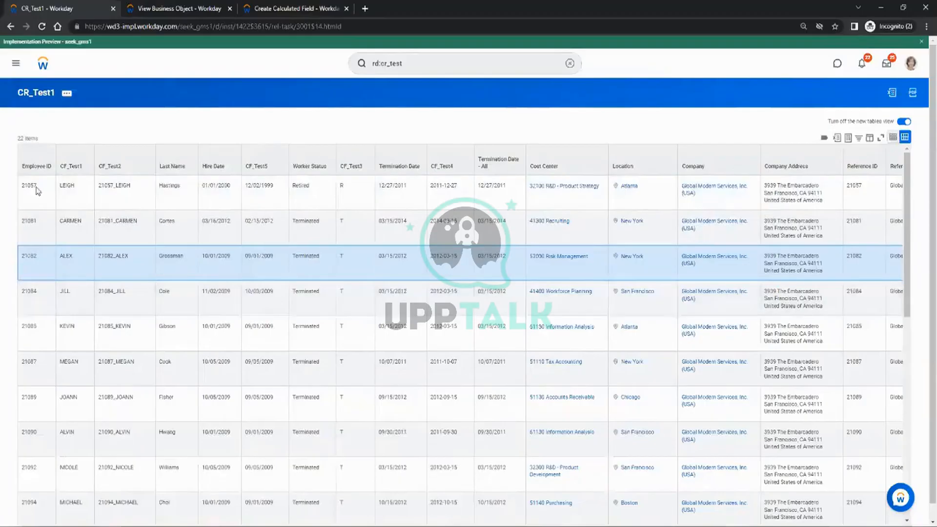
{"action": "left_click", "coordinate": [288, 8]}
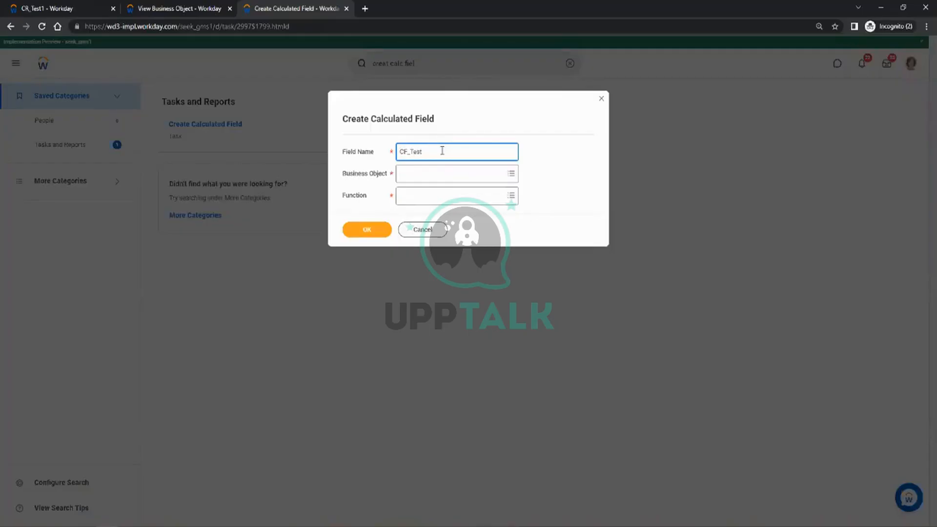
{"action": "type", "text": "6"}
{"action": "key", "text": "Tab"}
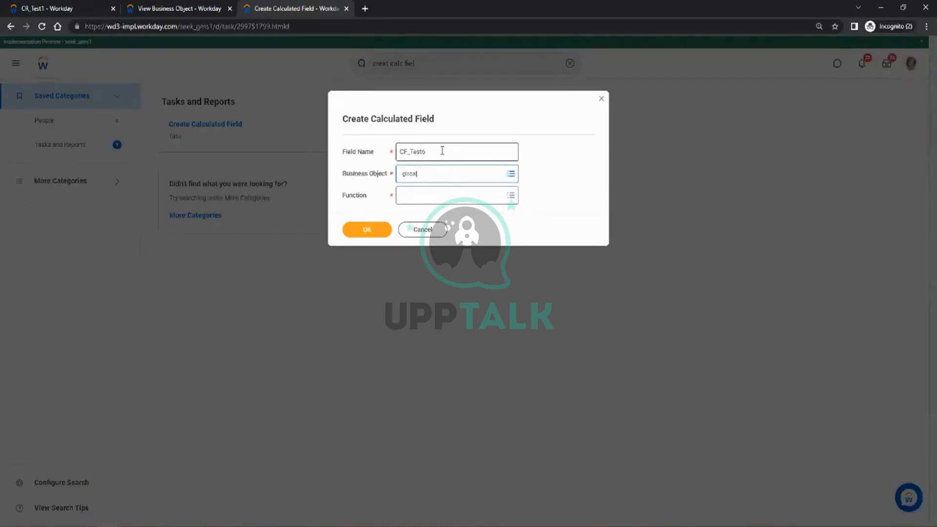
{"action": "key", "text": "Return"}
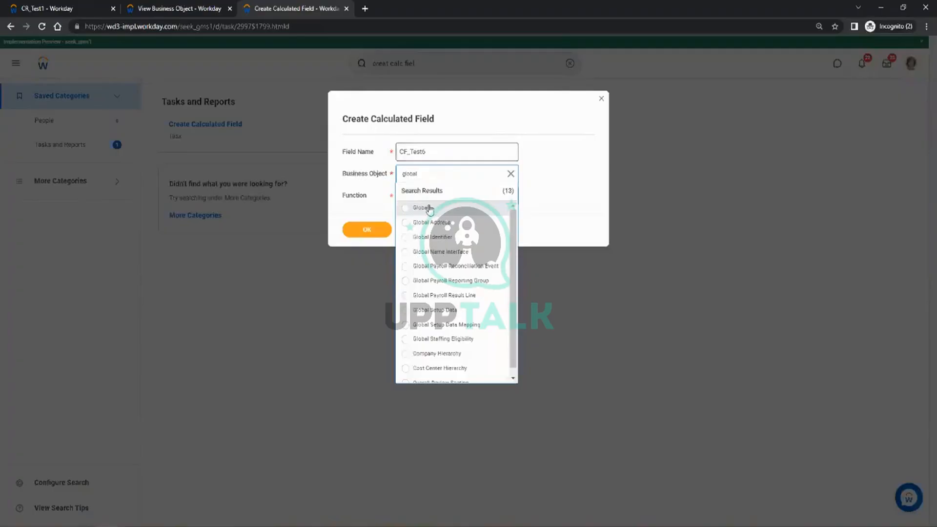
{"action": "left_click", "coordinate": [430, 207]}
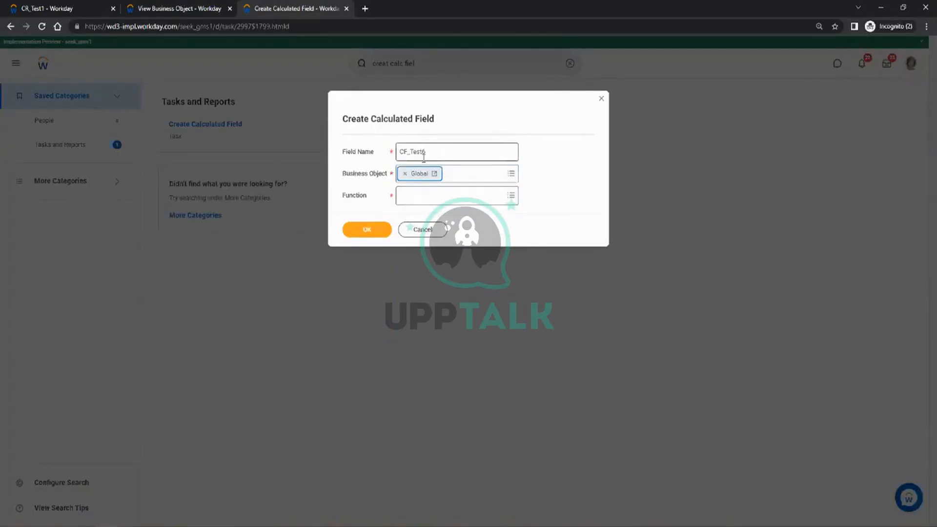
Choose the Text Constant function for CF_Test6 and continue to its calculation definition
{"action": "left_click", "coordinate": [426, 203]}
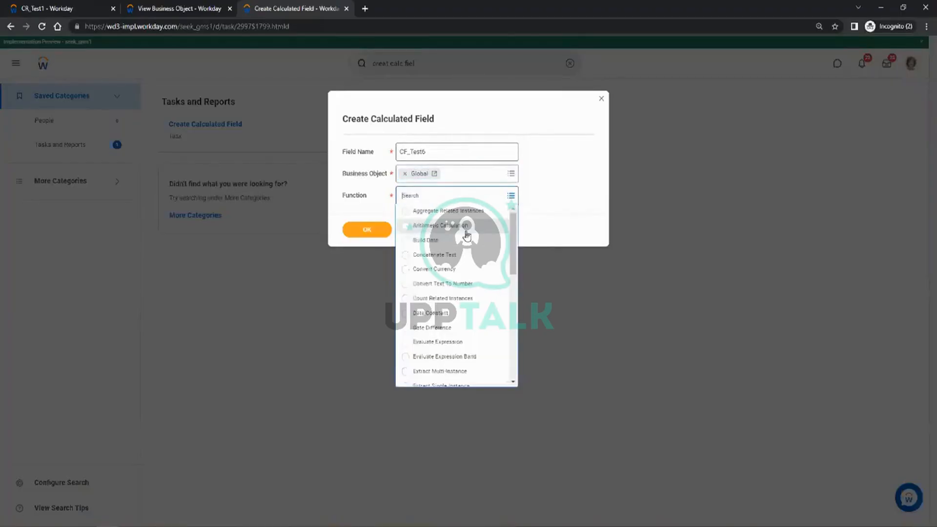
{"action": "left_click_drag", "start_coordinate": [514, 268], "coordinate": [518, 425]}
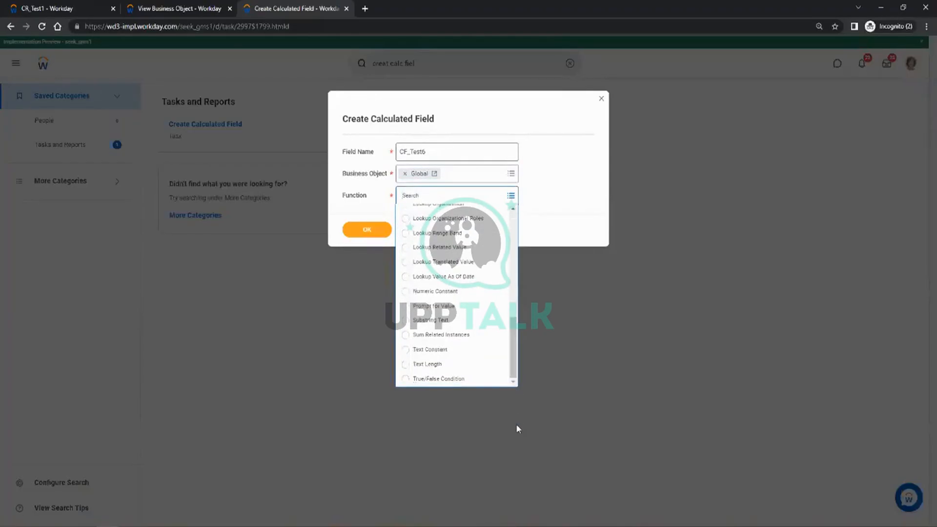
{"action": "left_click", "coordinate": [431, 349]}
{"action": "left_click", "coordinate": [367, 230]}
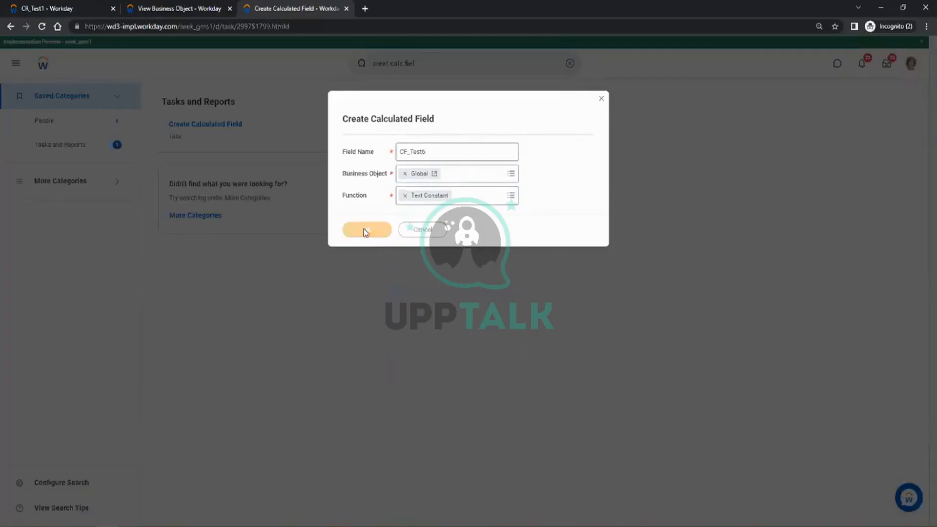
Set CF_Test6's text constant to TEST, save the field and copy its name from the confirmation
{"action": "left_click", "coordinate": [160, 226]}
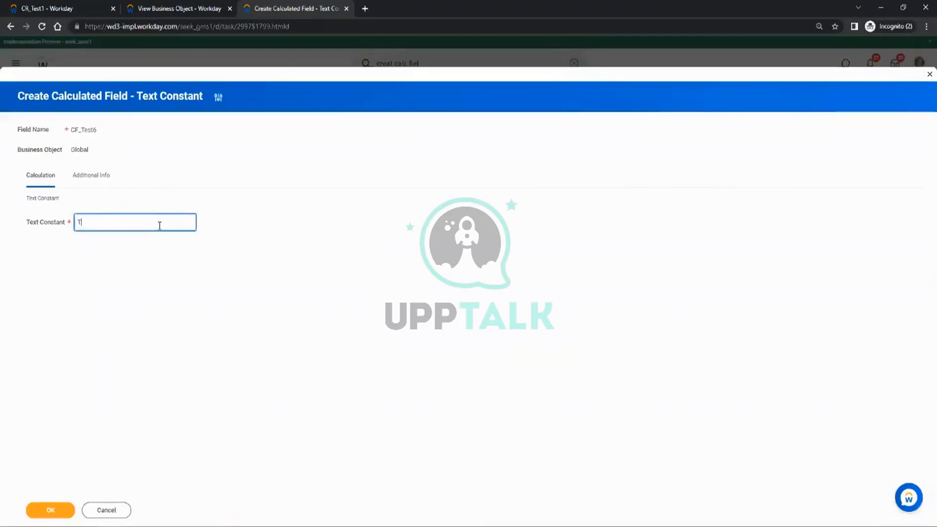
{"action": "type", "text": "EST"}
{"action": "left_click", "coordinate": [48, 510]}
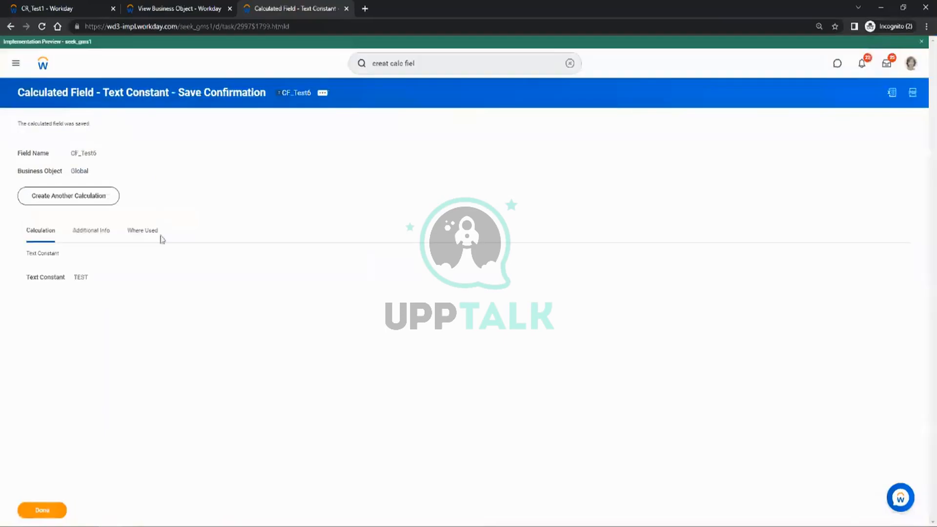
{"action": "right_click", "coordinate": [299, 100]}
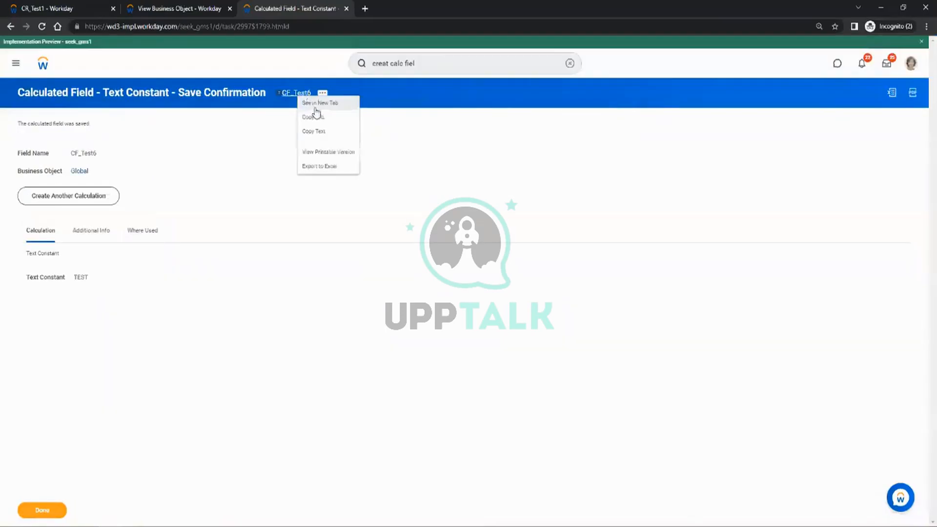
{"action": "left_click", "coordinate": [315, 131]}
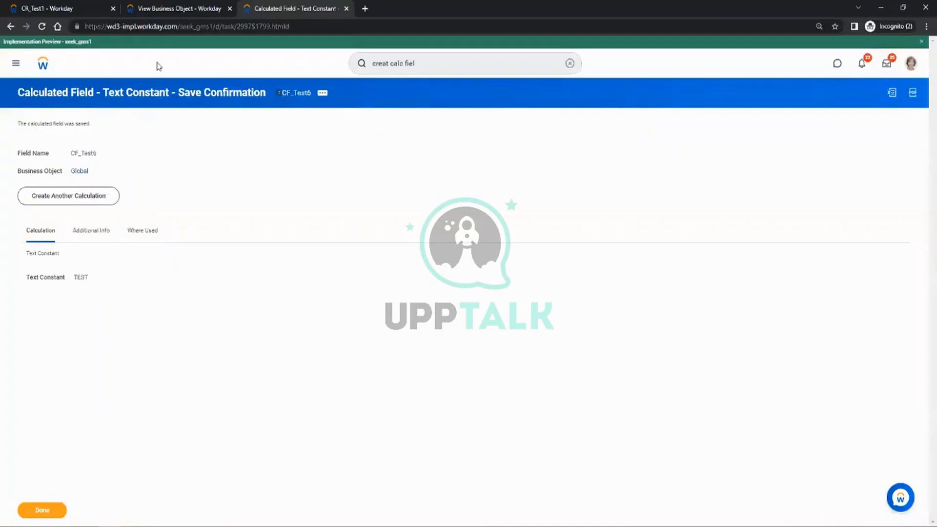
Open the CR_Test1 report definition for editing and insert a new Worker column row above Employee ID
{"action": "left_click", "coordinate": [37, 8]}
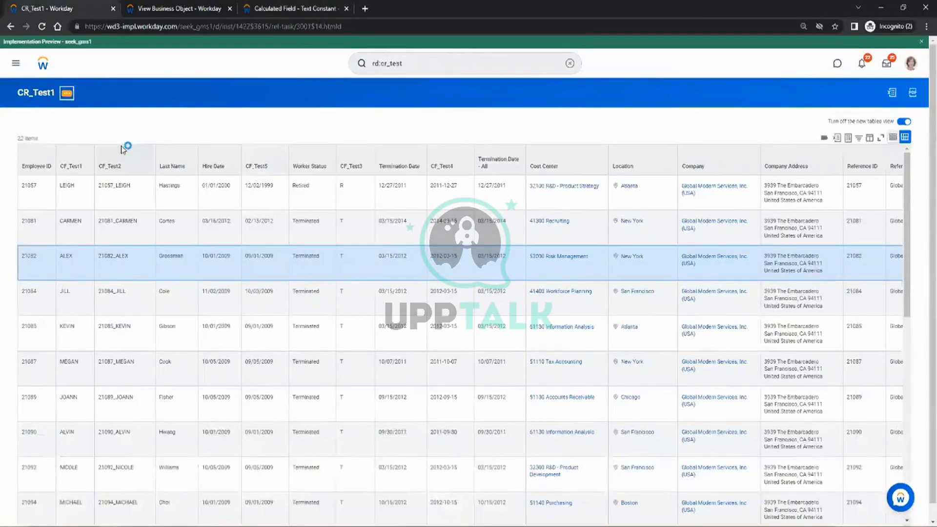
{"action": "mouse_move", "coordinate": [138, 131]}
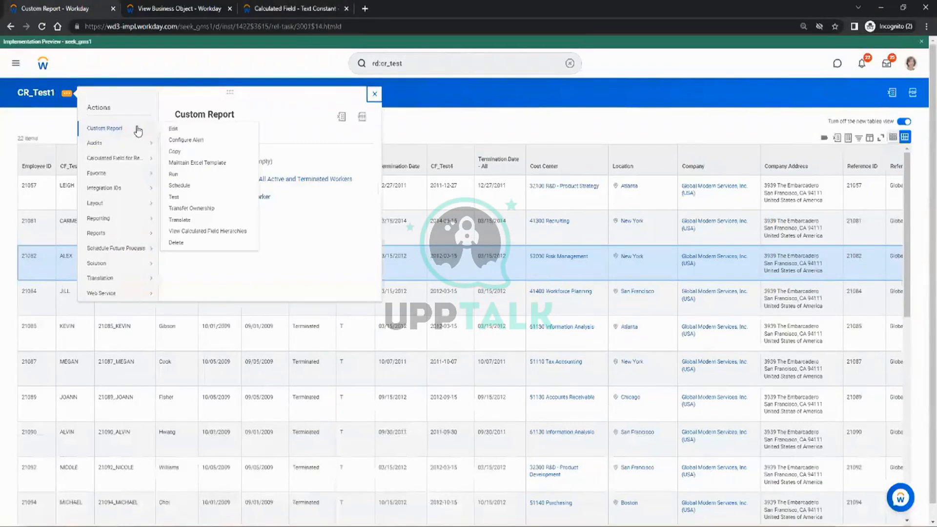
{"action": "left_click", "coordinate": [190, 130]}
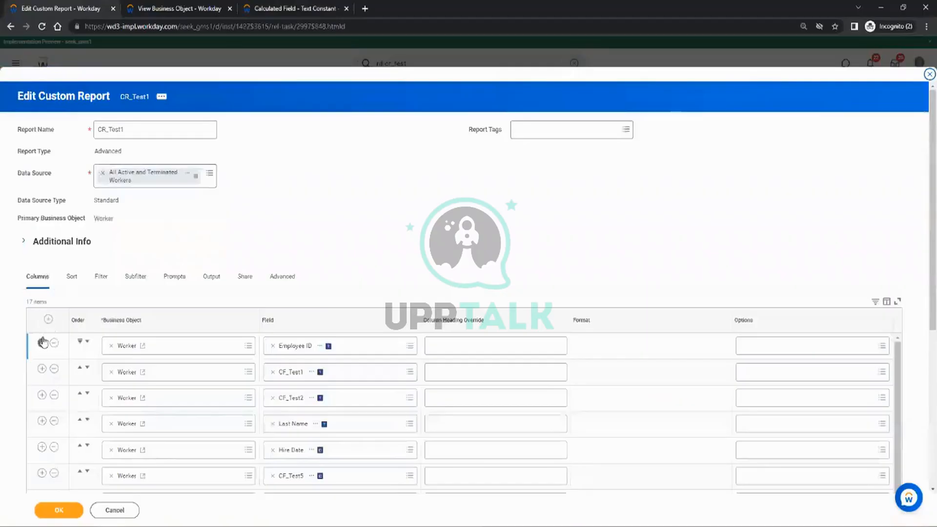
{"action": "left_click", "coordinate": [42, 343]}
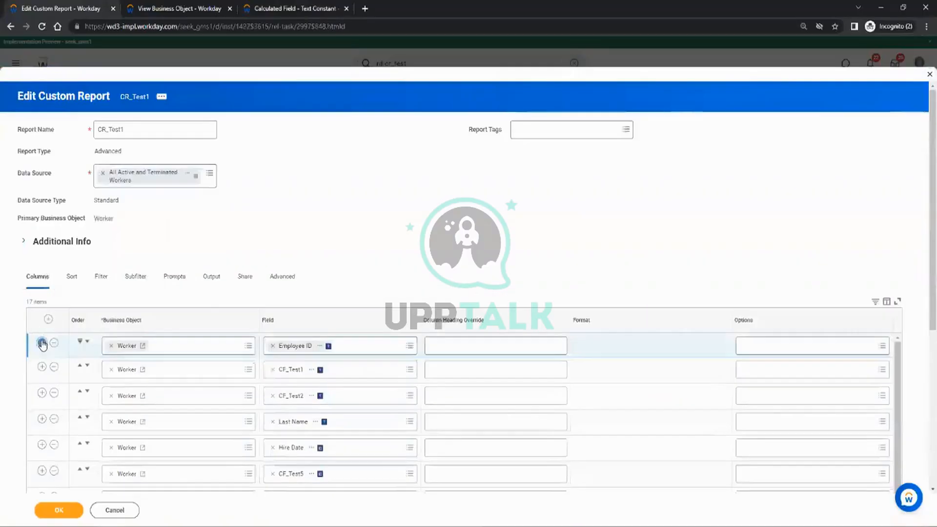
{"action": "left_click", "coordinate": [80, 367]}
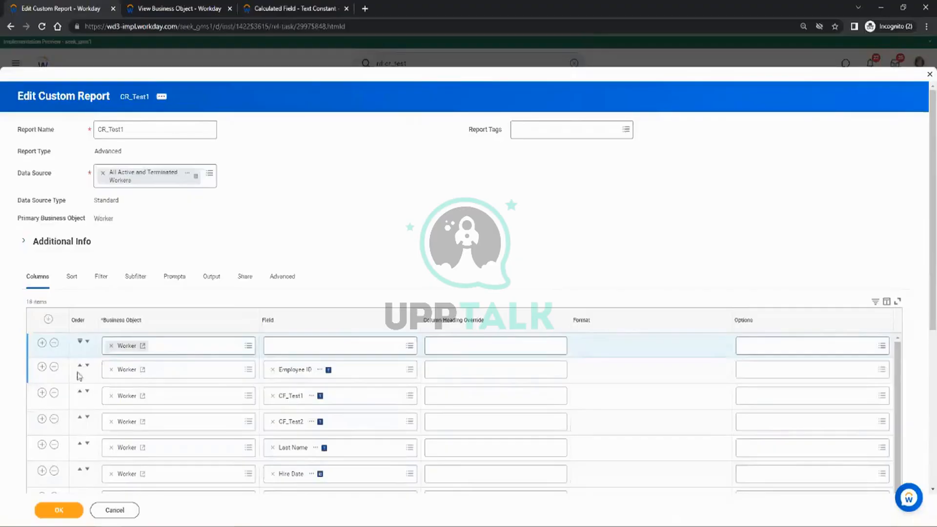
Set the new first column's field to CF_Test6, save CR_Test1 and run the report
{"action": "left_click", "coordinate": [277, 345]}
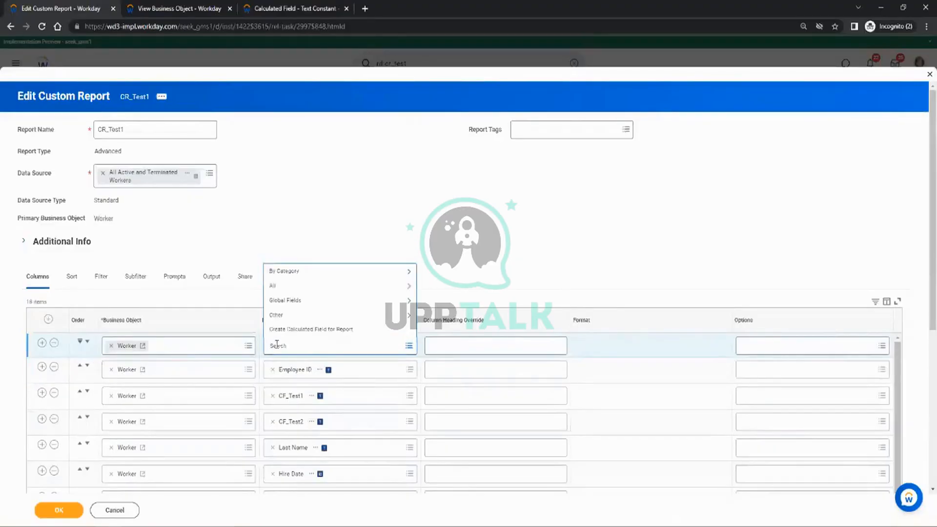
{"action": "type", "text": "CF_Test3"}
{"action": "key", "text": "Return"}
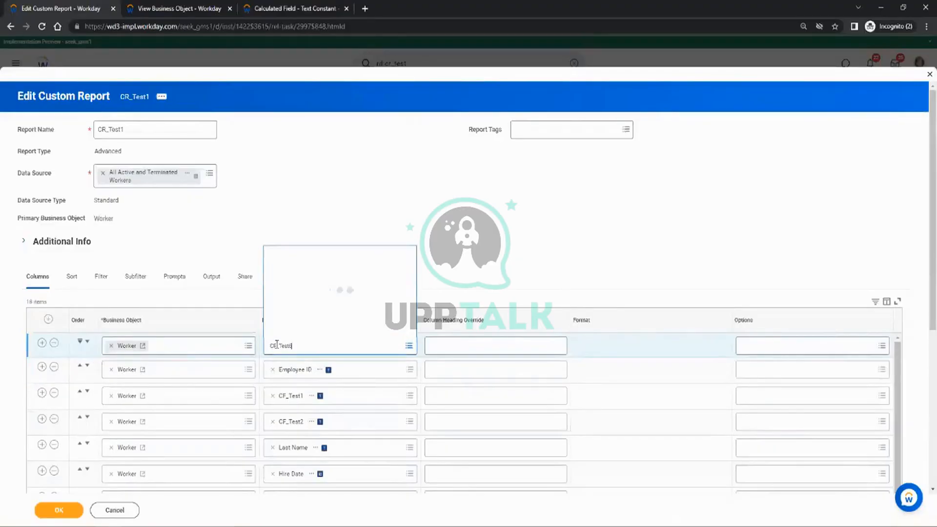
{"action": "left_click", "coordinate": [70, 514]}
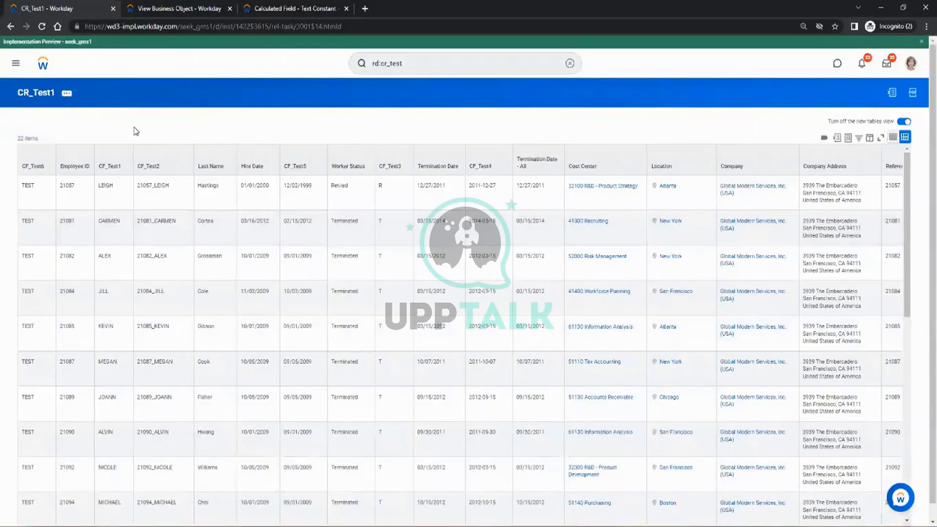
Begin another calculated field from the CF_Test6 save confirmation and browse the available functions
{"action": "left_click", "coordinate": [286, 7]}
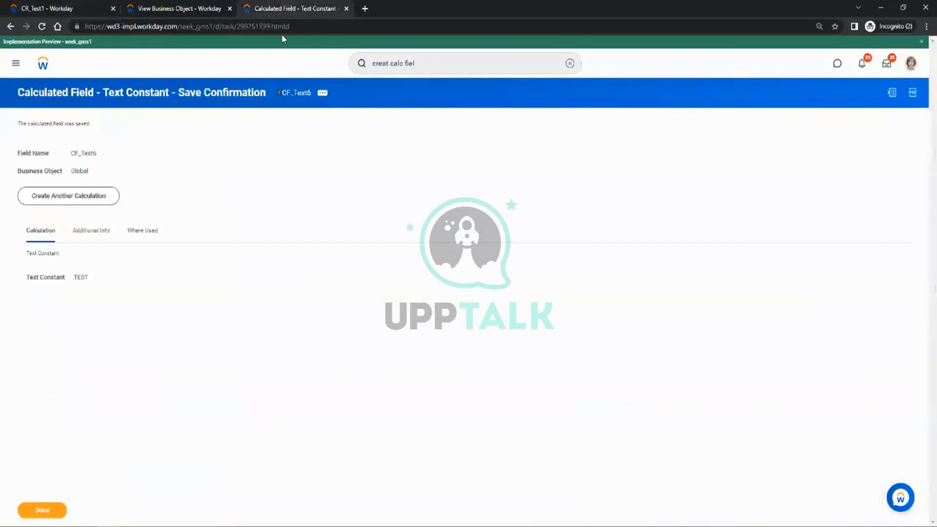
{"action": "left_click", "coordinate": [90, 196]}
{"action": "left_click", "coordinate": [424, 201]}
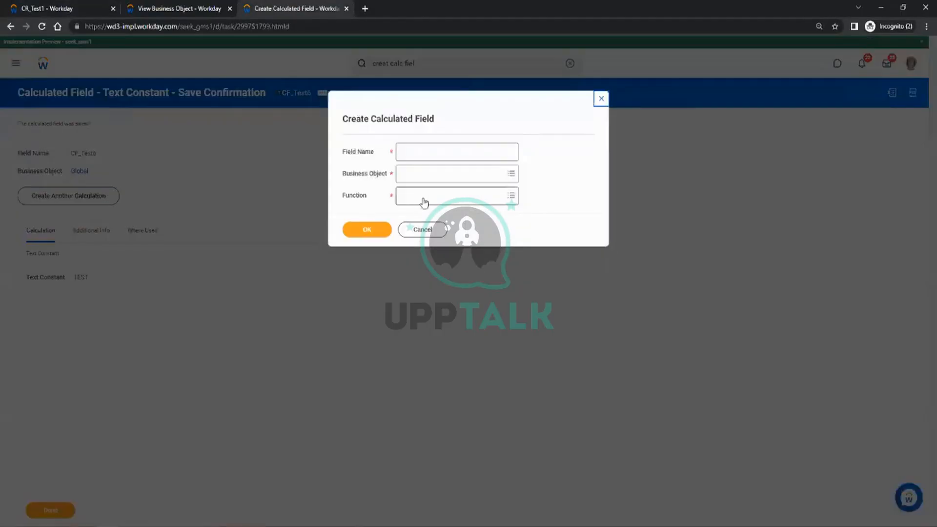
{"action": "scroll", "coordinate": [456, 320], "scroll_direction": "down", "scroll_amount": 3}
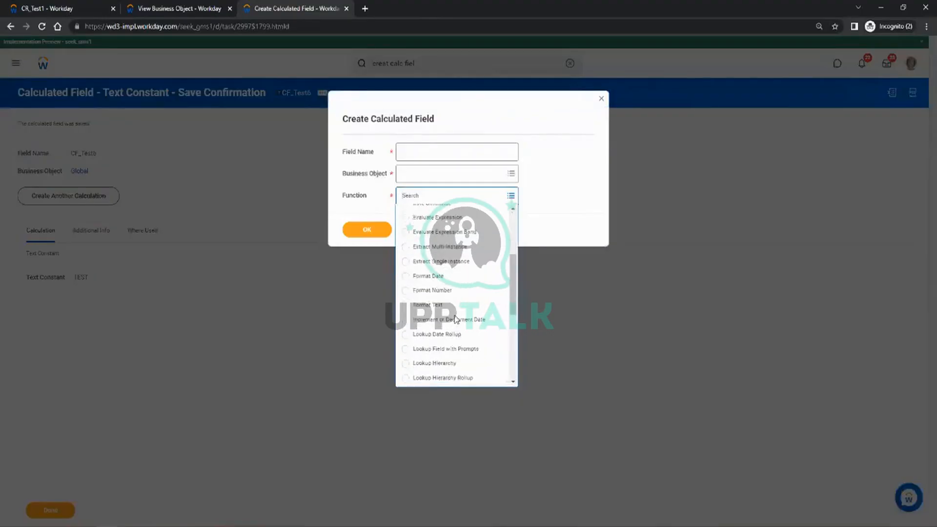
{"action": "scroll", "coordinate": [455, 320], "scroll_direction": "up", "scroll_amount": 3}
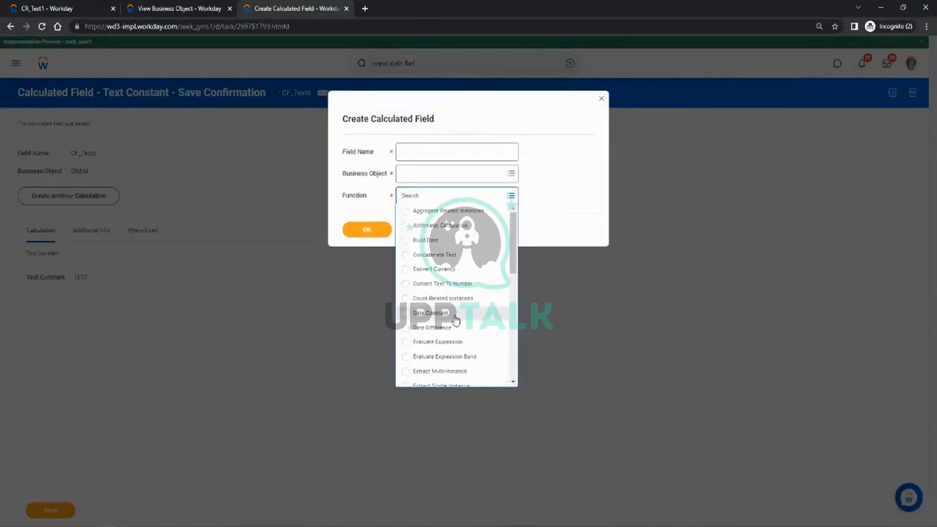
{"action": "scroll", "coordinate": [455, 320], "scroll_direction": "down", "scroll_amount": 3}
{"action": "scroll", "coordinate": [455, 320], "scroll_direction": "up", "scroll_amount": 3}
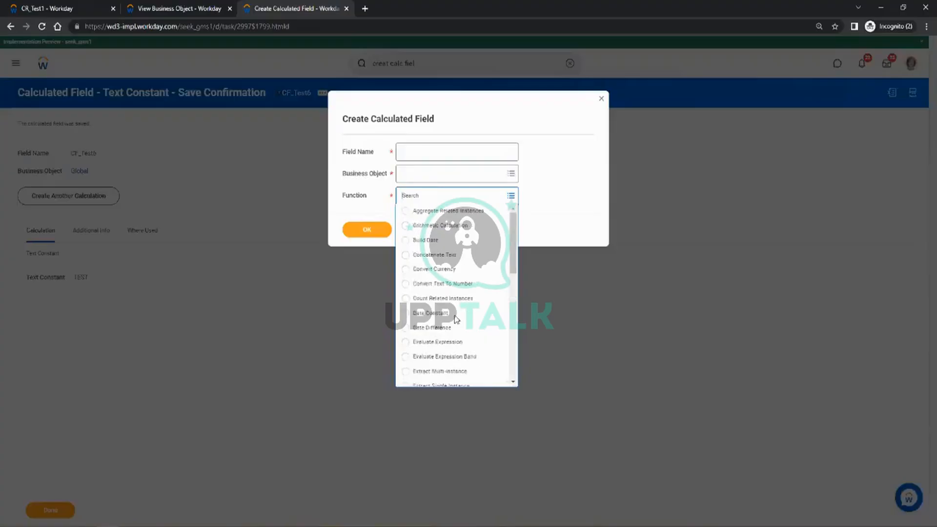
Return to the CR_Test1 report output and open its definition for editing
{"action": "left_click", "coordinate": [190, 9]}
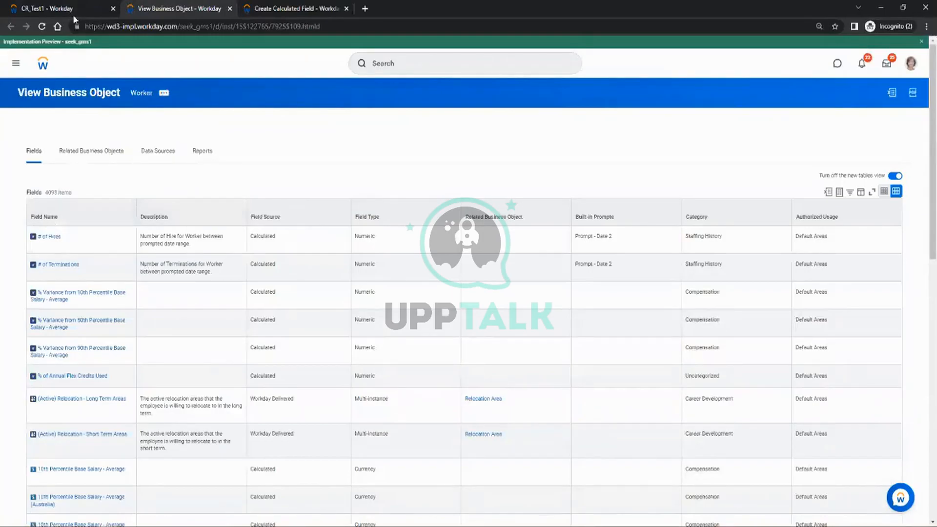
{"action": "left_click", "coordinate": [53, 8]}
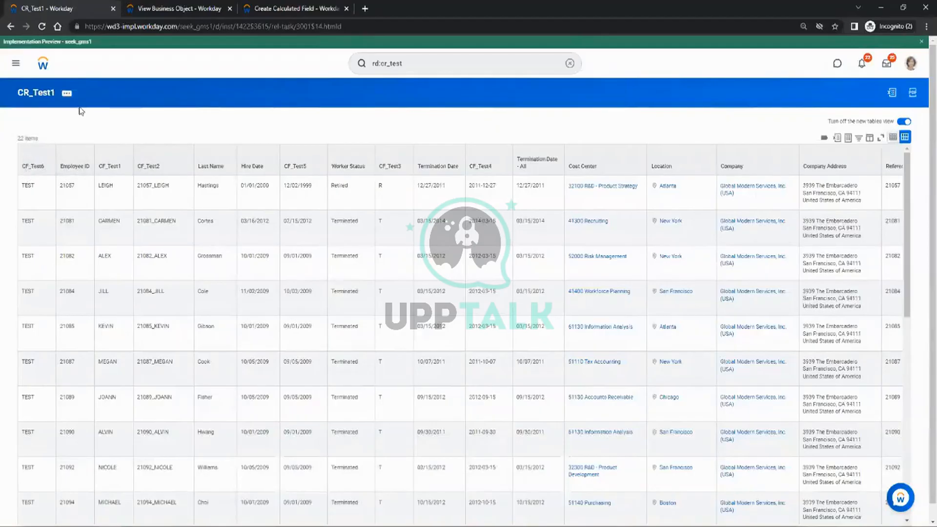
{"action": "left_click", "coordinate": [66, 93]}
{"action": "mouse_move", "coordinate": [128, 129]}
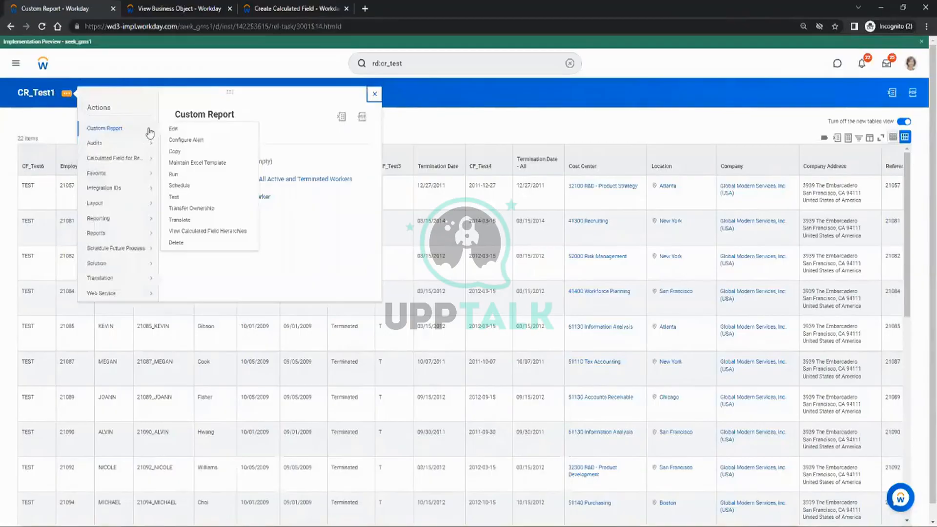
{"action": "left_click", "coordinate": [174, 130]}
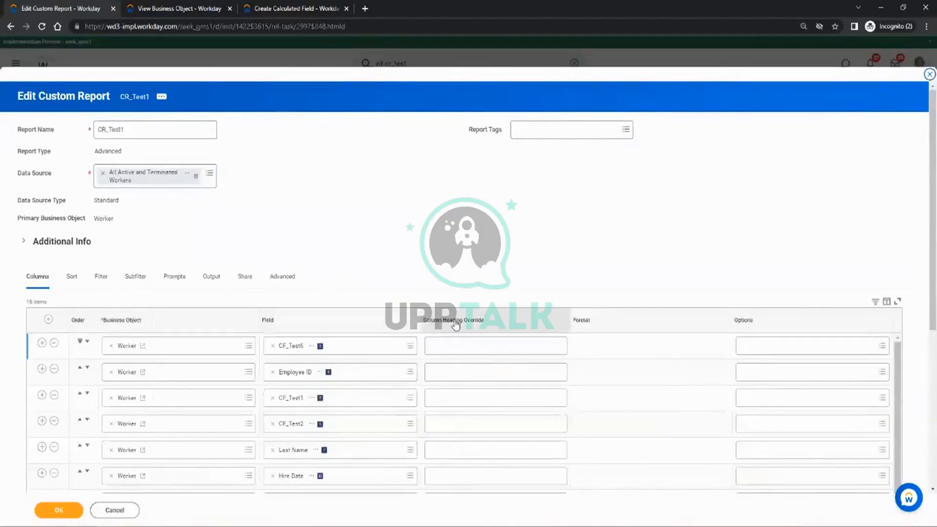
Override the column headings of CF_Test6 as Identifier and Employee ID as EMPLID
{"action": "left_click", "coordinate": [435, 343]}
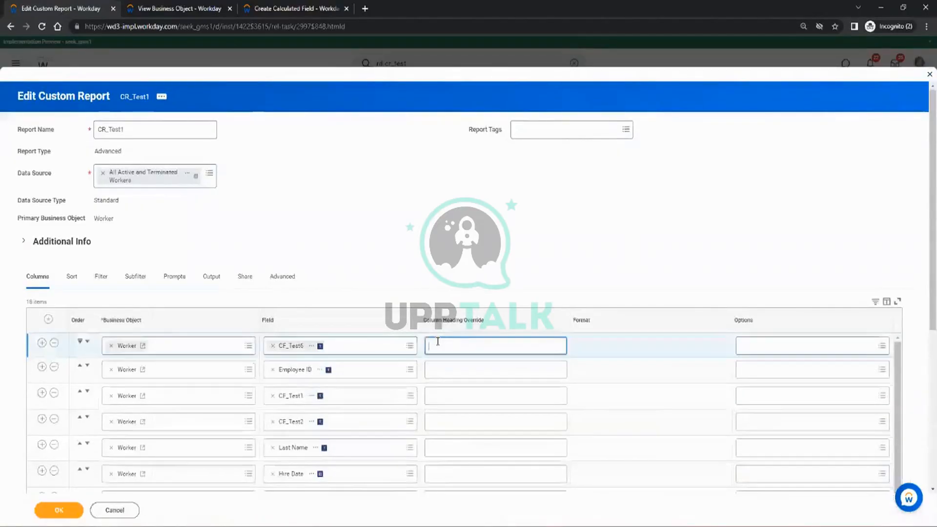
{"action": "left_click", "coordinate": [434, 374]}
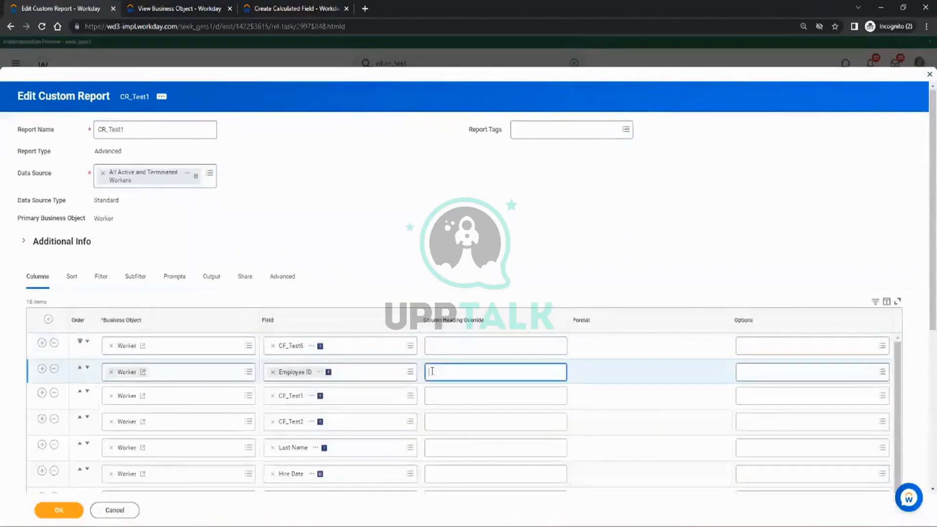
{"action": "left_click", "coordinate": [431, 398]}
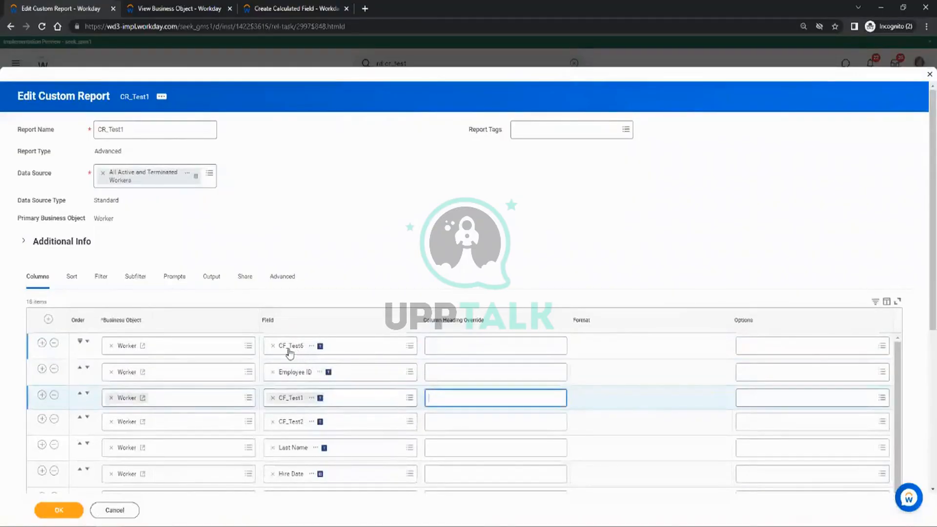
{"action": "left_click", "coordinate": [442, 351]}
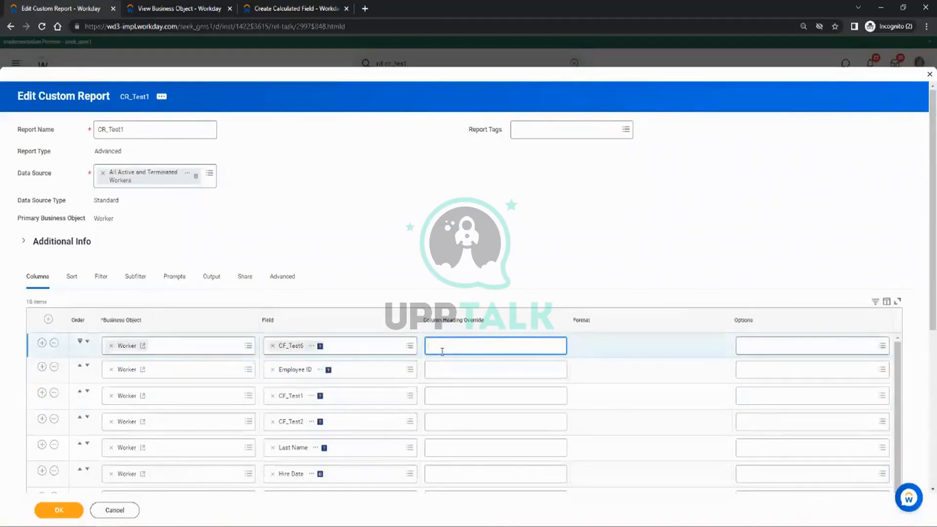
{"action": "type", "text": "Identifier"}
{"action": "left_click", "coordinate": [445, 372]}
{"action": "type", "text": "EMPLID"}
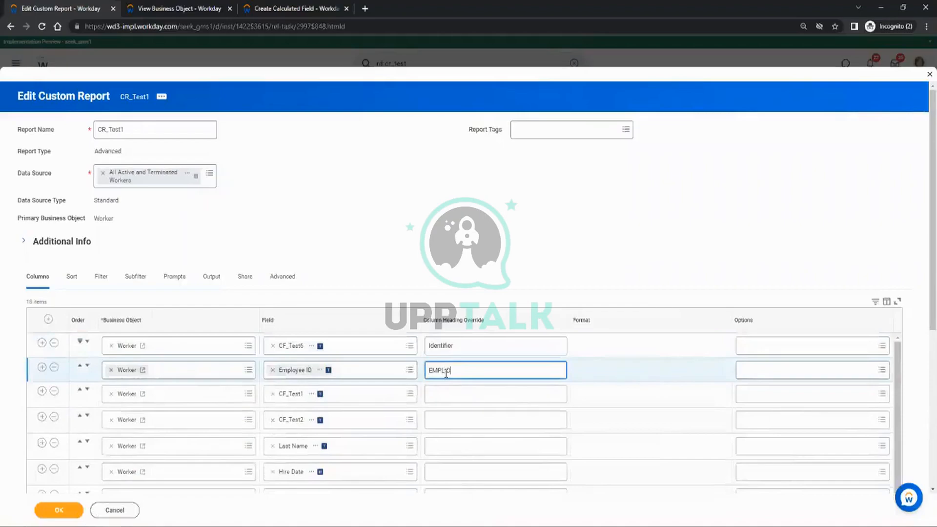
Override the column headings of CF_Test1 as ID and CF_Test2 as FNAME, then save and run the report
{"action": "left_click", "coordinate": [437, 399]}
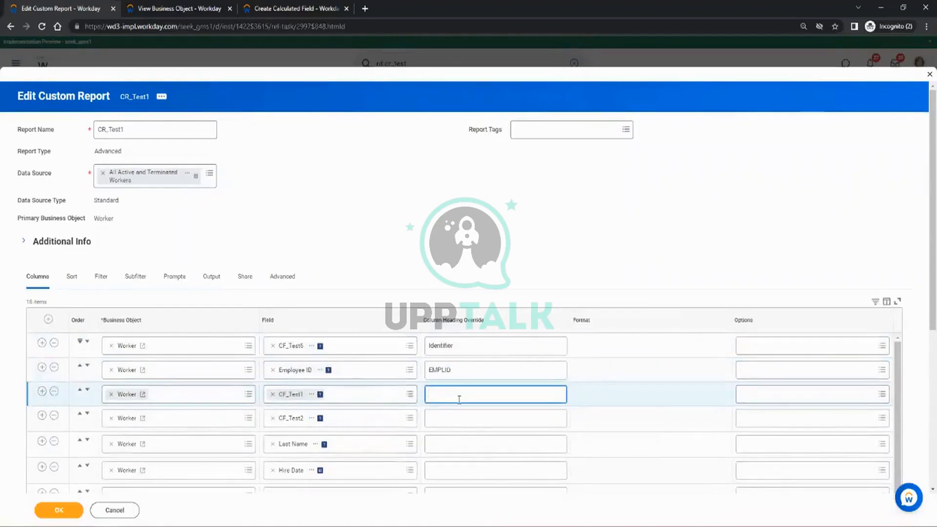
{"action": "type", "text": "ID"}
{"action": "left_click", "coordinate": [446, 424]}
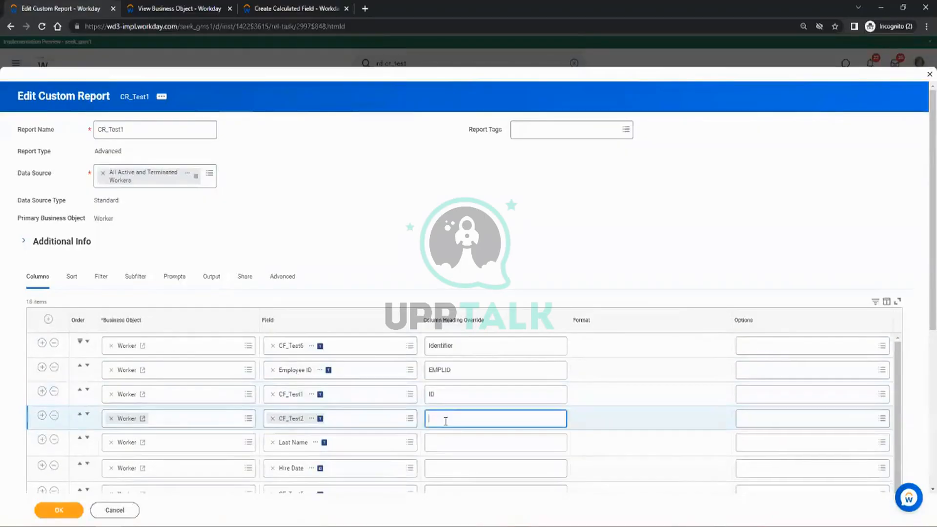
{"action": "type", "text": "FNAME"}
{"action": "scroll", "coordinate": [451, 424], "scroll_direction": "down", "scroll_amount": 3}
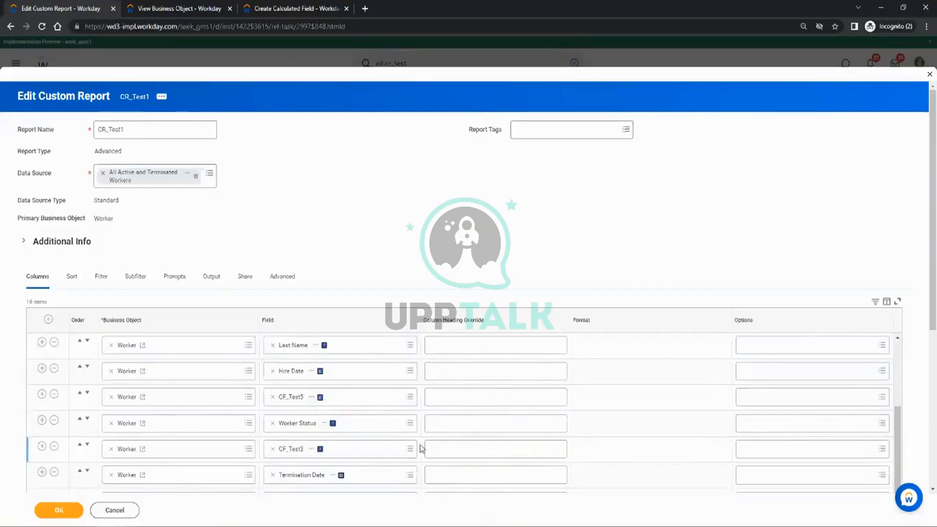
{"action": "scroll", "coordinate": [328, 390], "scroll_direction": "up", "scroll_amount": 3}
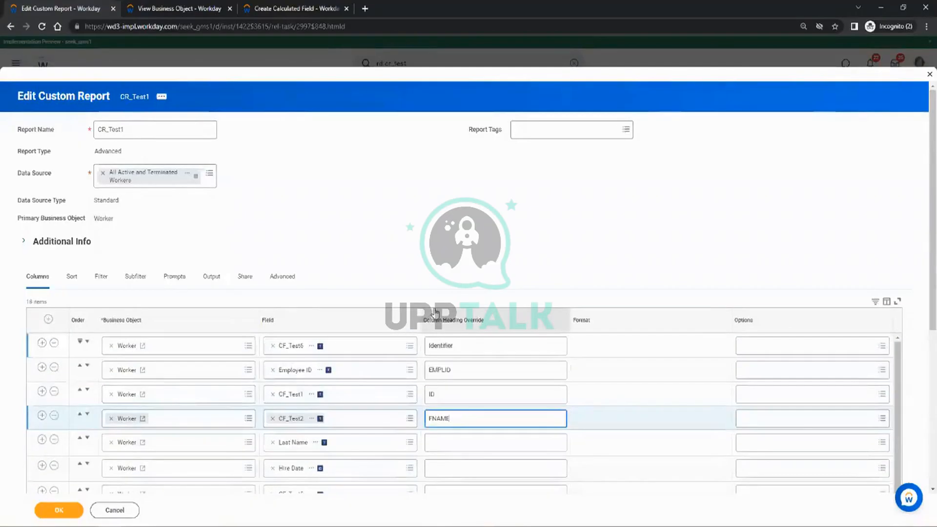
{"action": "left_click", "coordinate": [74, 510]}
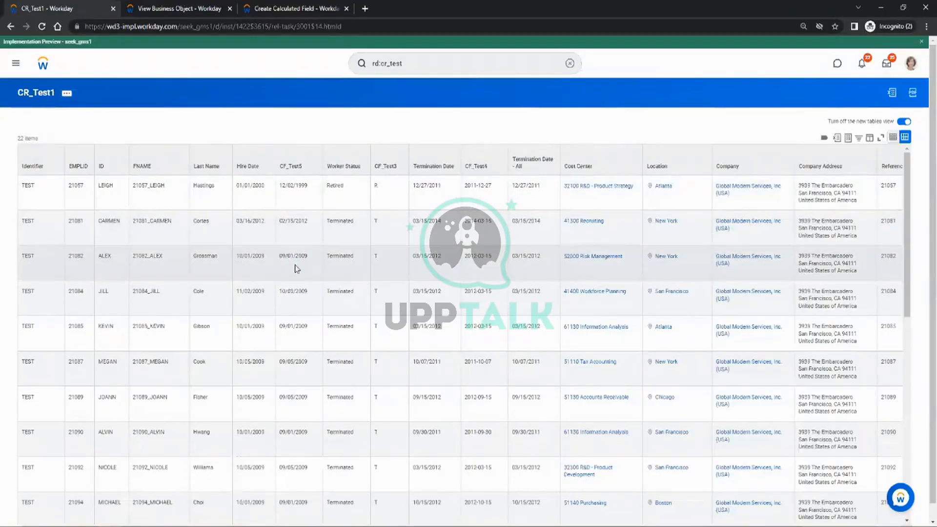
Examine the CR_Test1 output, comparing the Last Name values in the first two rows
{"action": "scroll", "coordinate": [297, 269], "scroll_direction": "down", "scroll_amount": 5}
{"action": "scroll", "coordinate": [297, 269], "scroll_direction": "up", "scroll_amount": 5}
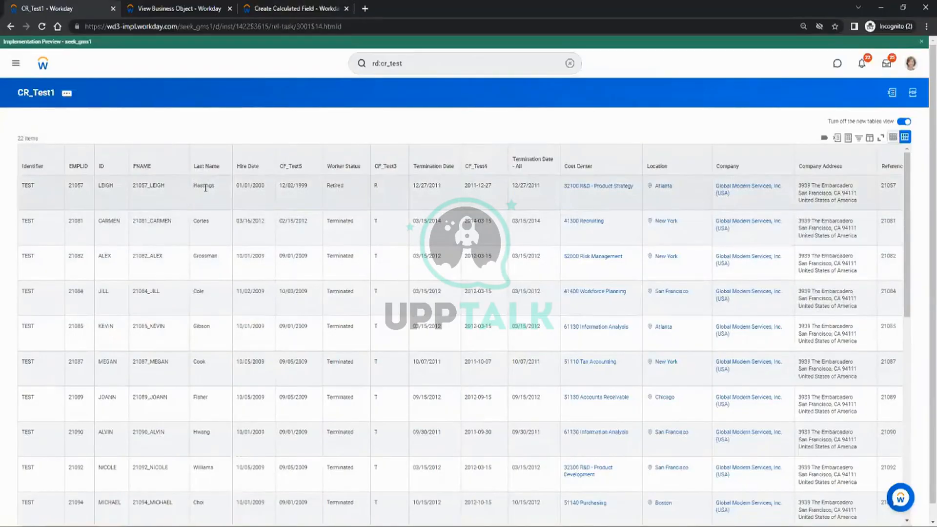
{"action": "left_click", "coordinate": [206, 189]}
{"action": "double_click", "coordinate": [207, 188]}
{"action": "double_click", "coordinate": [205, 227]}
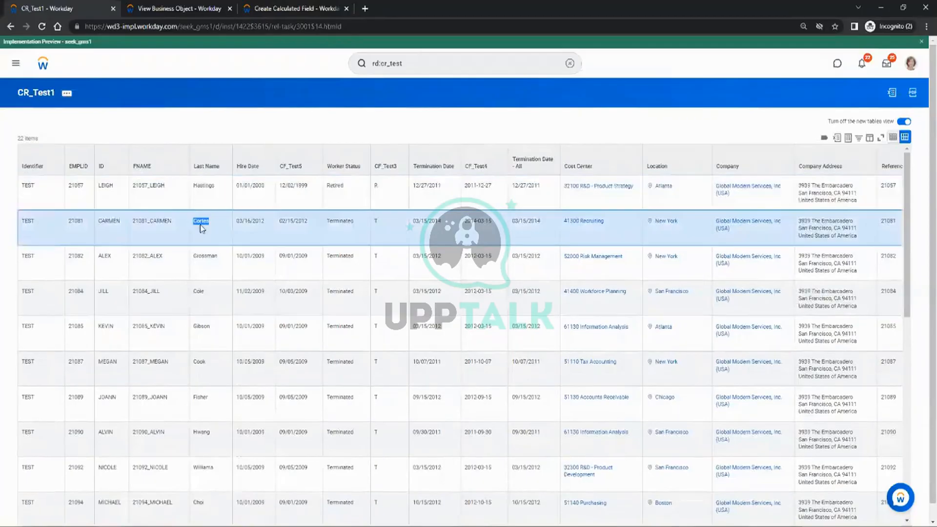
{"action": "double_click", "coordinate": [204, 187]}
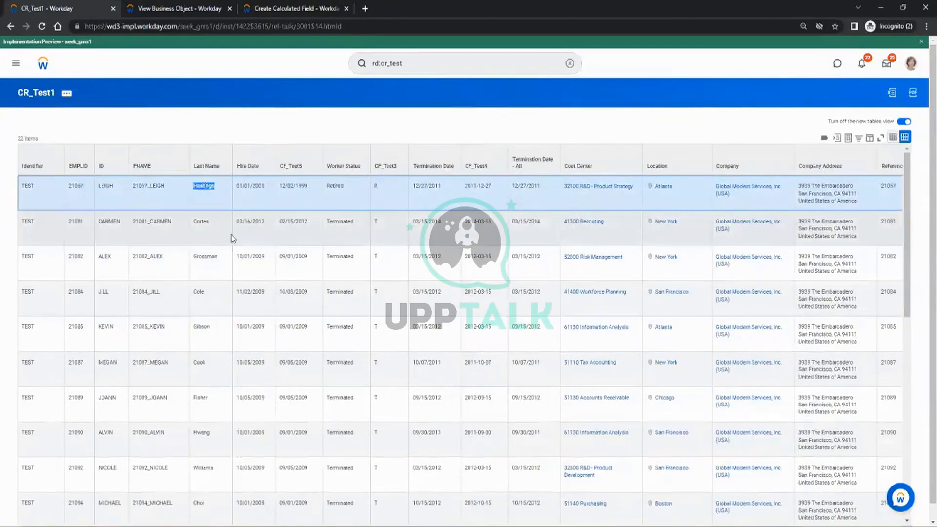
{"action": "left_click", "coordinate": [203, 188]}
{"action": "left_click_drag", "start_coordinate": [195, 186], "coordinate": [215, 189]}
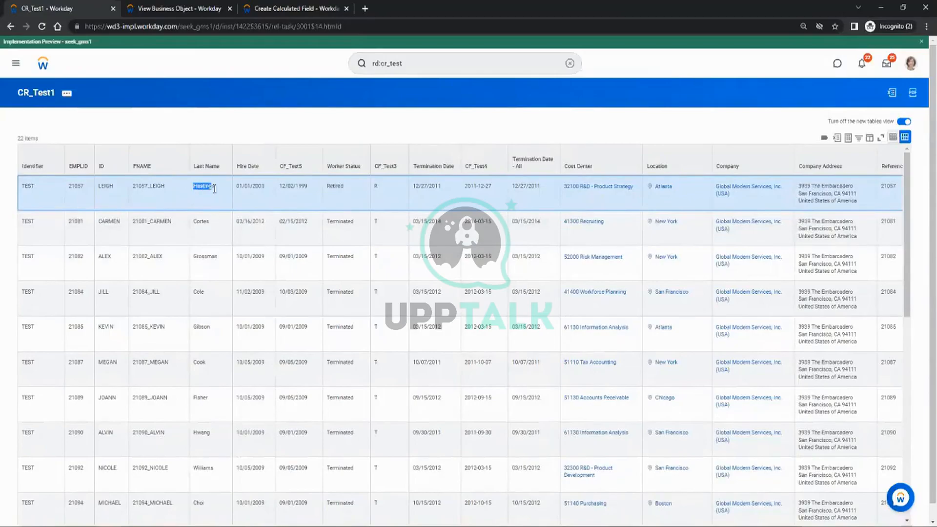
Return to the open Create Calculated Field form and choose Text Length as the function
{"action": "left_click", "coordinate": [289, 7]}
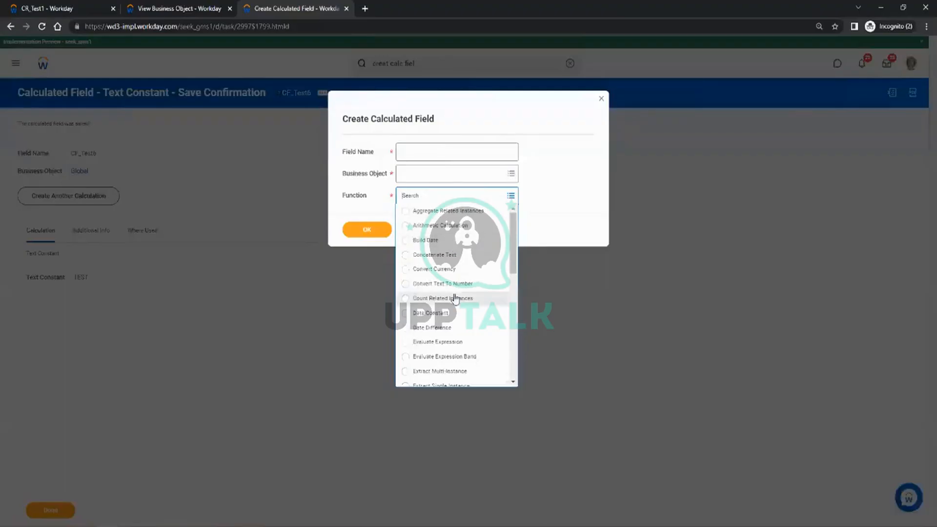
{"action": "scroll", "coordinate": [457, 345], "scroll_direction": "down", "scroll_amount": 3}
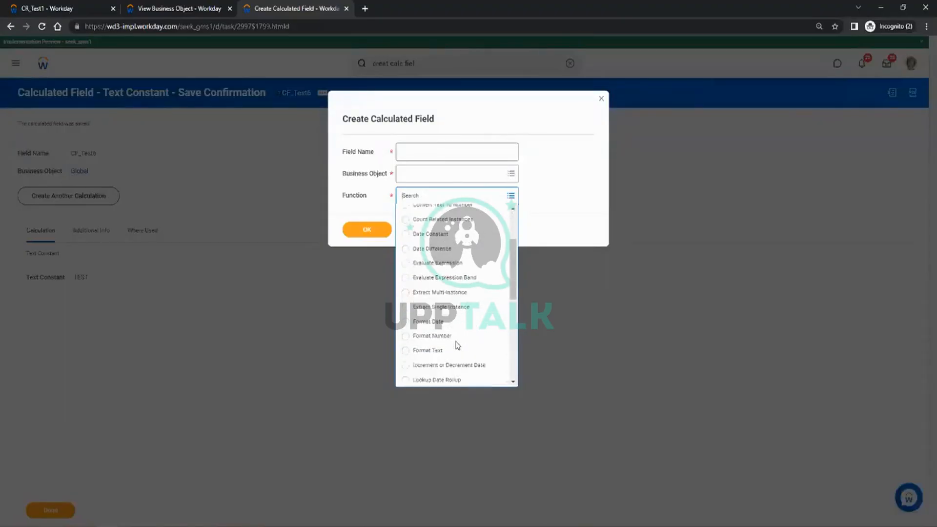
{"action": "scroll", "coordinate": [457, 346], "scroll_direction": "down", "scroll_amount": 1}
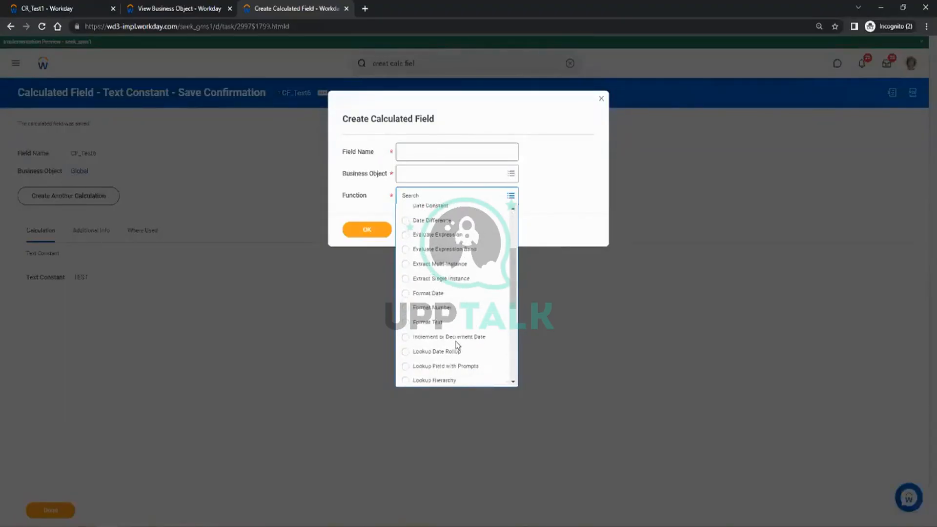
{"action": "scroll", "coordinate": [462, 319], "scroll_direction": "down", "scroll_amount": 2}
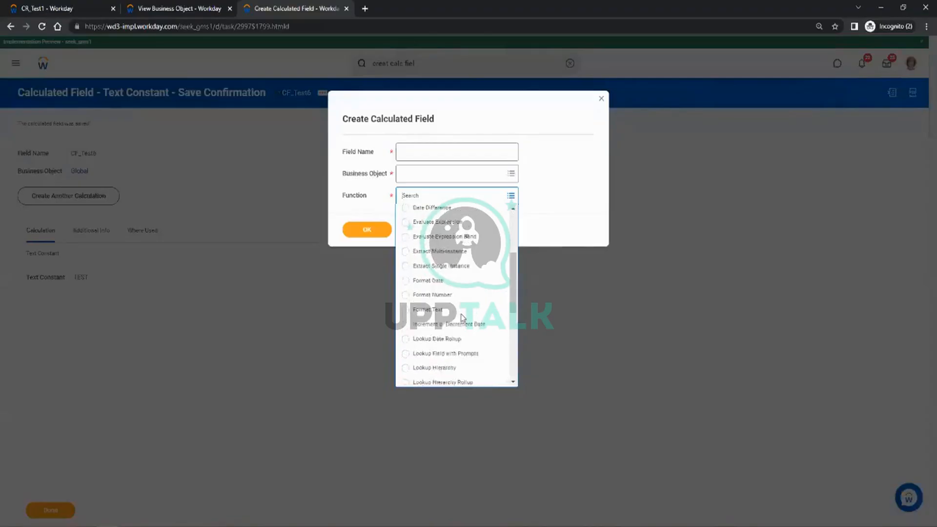
{"action": "scroll", "coordinate": [462, 319], "scroll_direction": "up", "scroll_amount": 5}
{"action": "scroll", "coordinate": [463, 318], "scroll_direction": "down", "scroll_amount": 10}
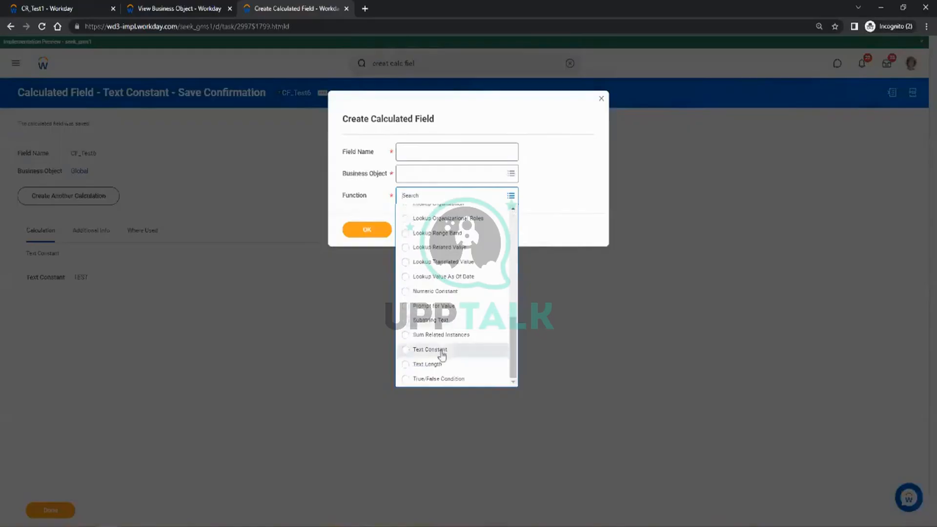
{"action": "left_click", "coordinate": [437, 366]}
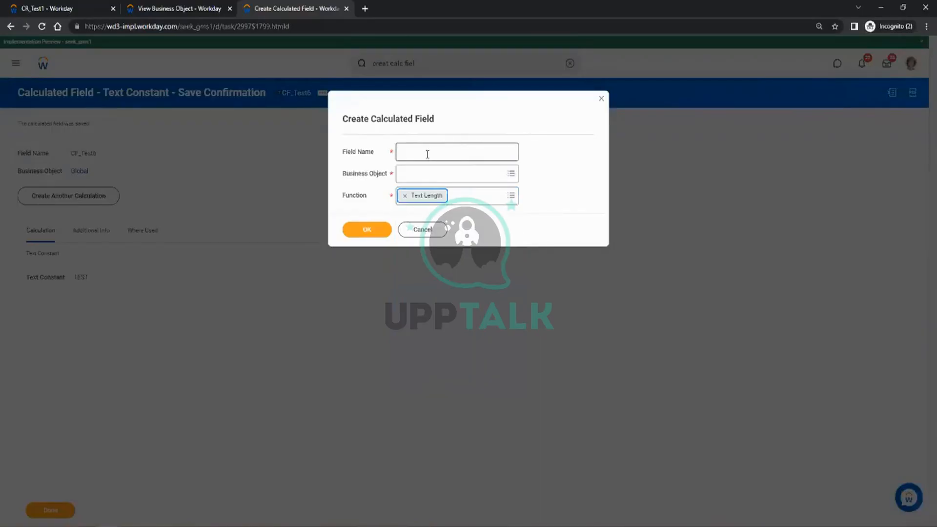
Name the new calculated field CF_Test7, assign it to the Worker business object, and continue to its calculation settings
{"action": "left_click", "coordinate": [428, 154]}
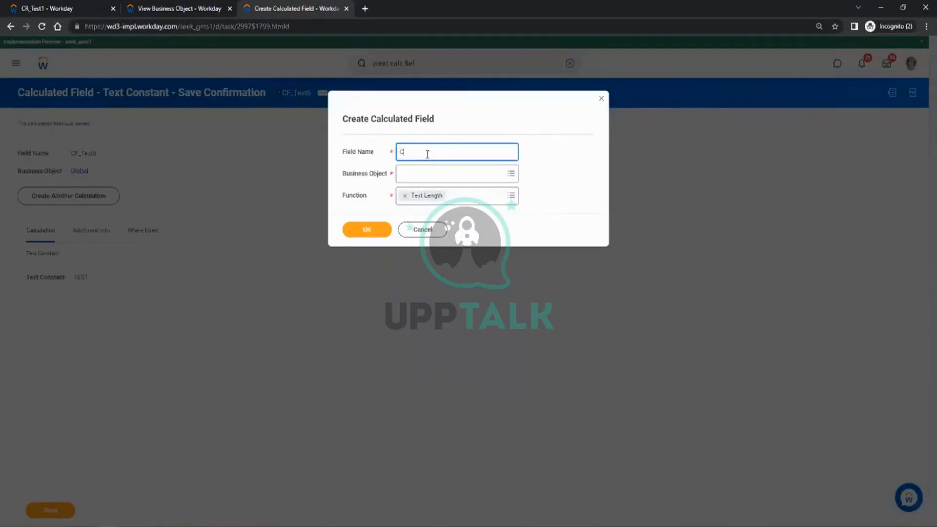
{"action": "type", "text": "CF_Test7"}
{"action": "key", "text": "Tab"}
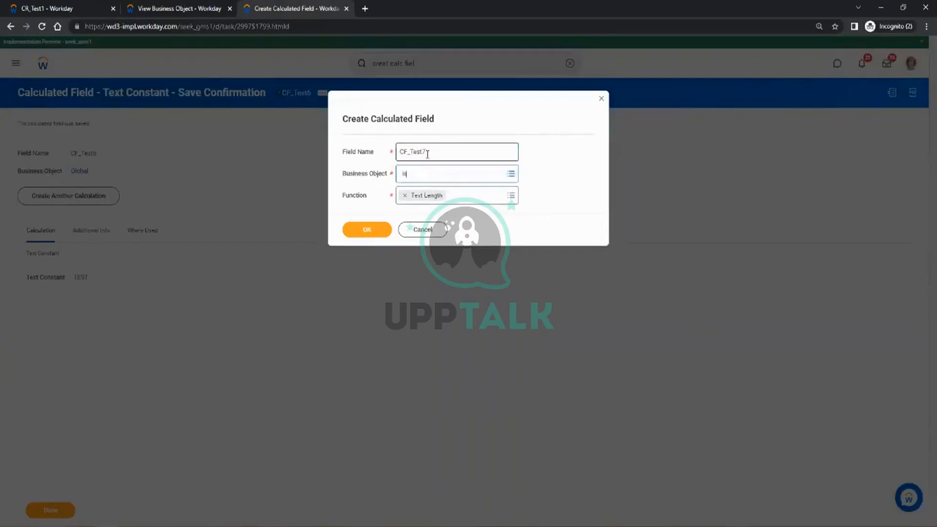
{"action": "key", "text": "Return"}
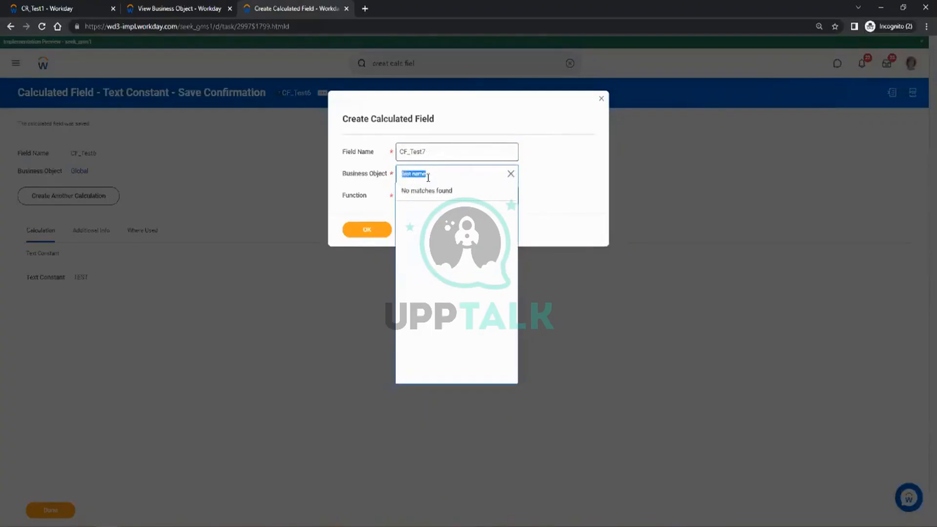
{"action": "type", "text": "mast name"}
{"action": "key", "text": "Return"}
{"action": "type", "text": "worker"}
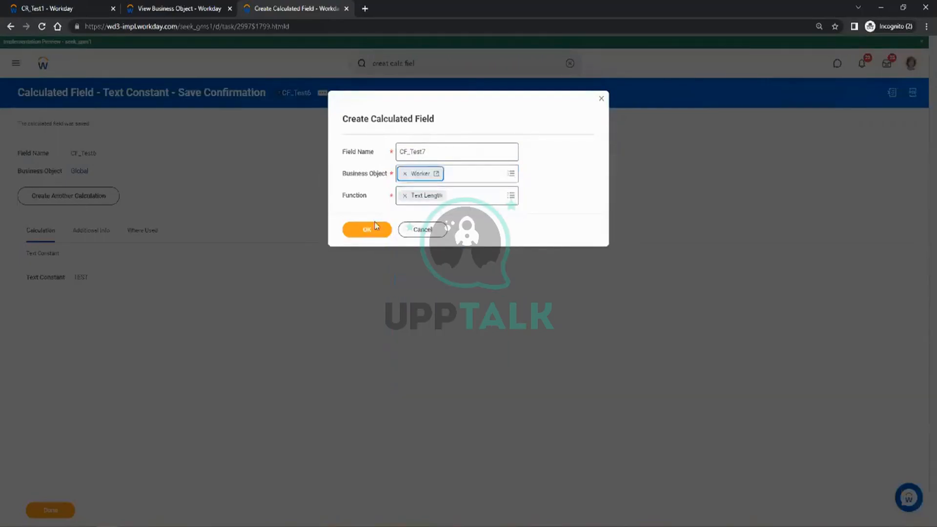
{"action": "left_click", "coordinate": [363, 230]}
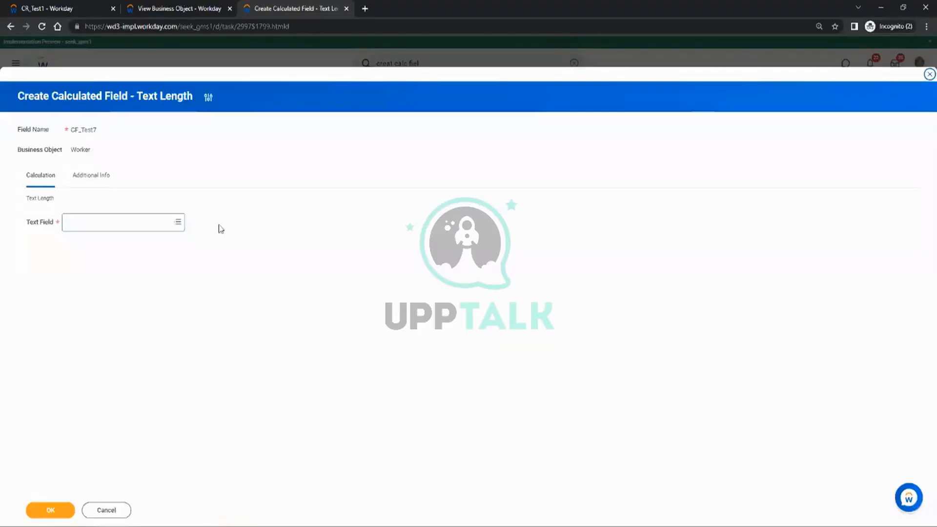
Set Last Name as the text field whose length CF_Test7 calculates, and save the calculated field
{"action": "left_click", "coordinate": [157, 221]}
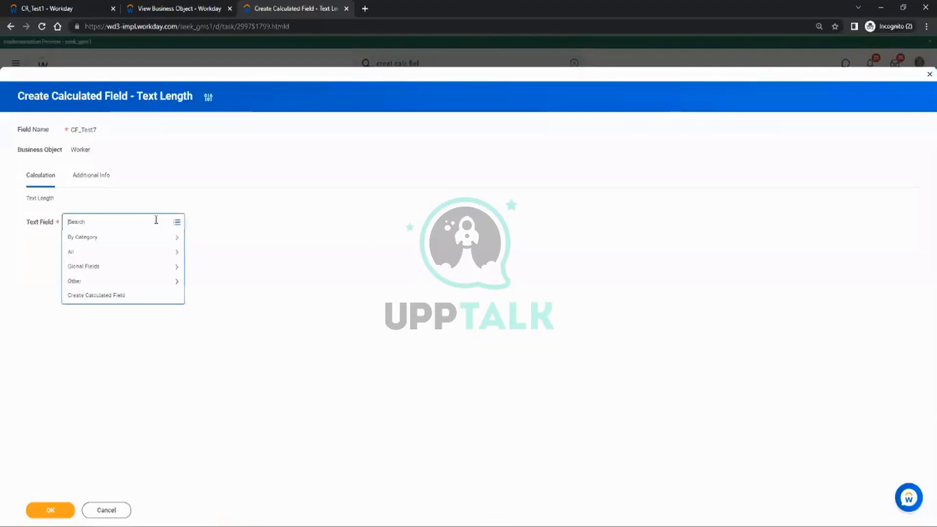
{"action": "type", "text": "last name"}
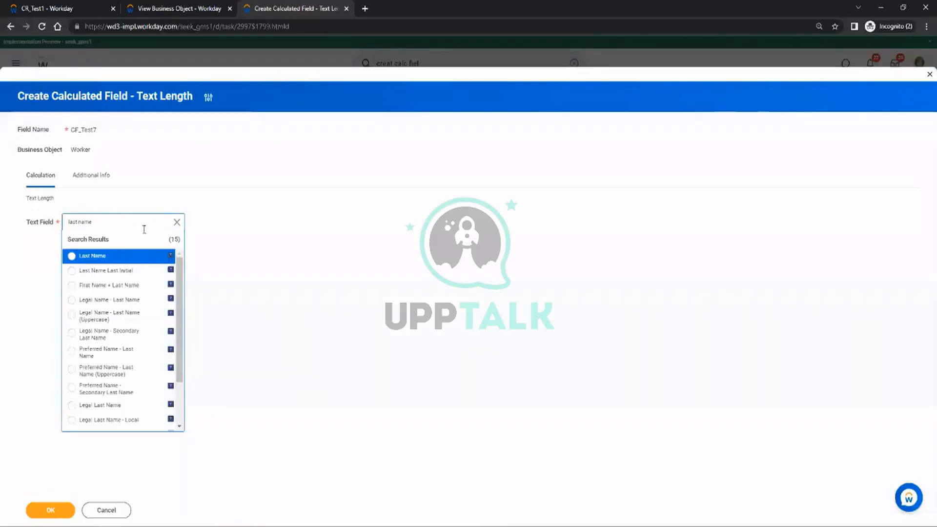
{"action": "left_click", "coordinate": [142, 251]}
{"action": "left_click", "coordinate": [37, 511]}
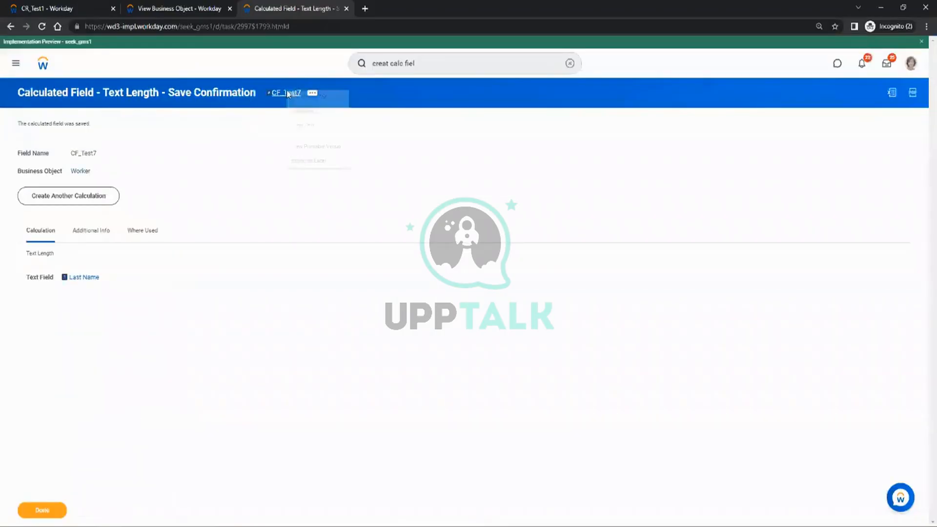
Switch back to the CR_Test1 report output and open the report definition for editing
{"action": "left_click", "coordinate": [32, 6]}
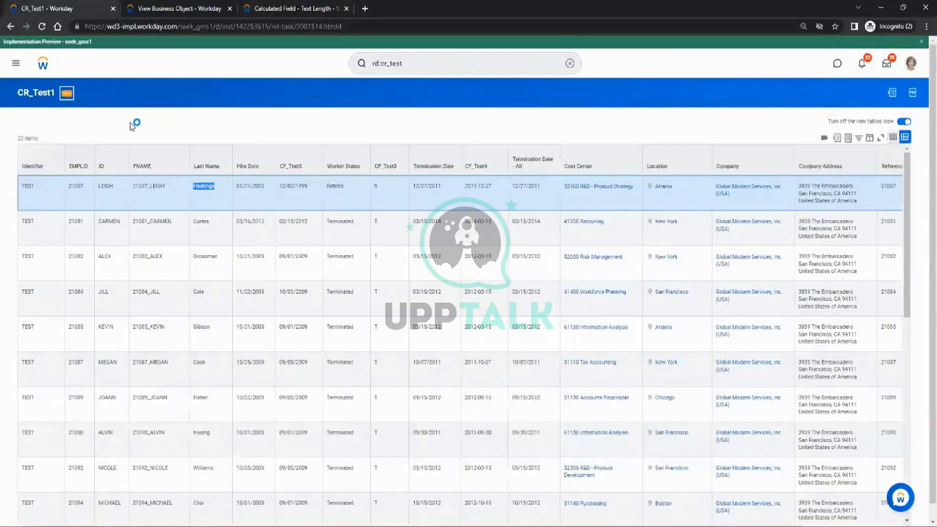
{"action": "left_click", "coordinate": [67, 93]}
{"action": "left_click", "coordinate": [175, 129]}
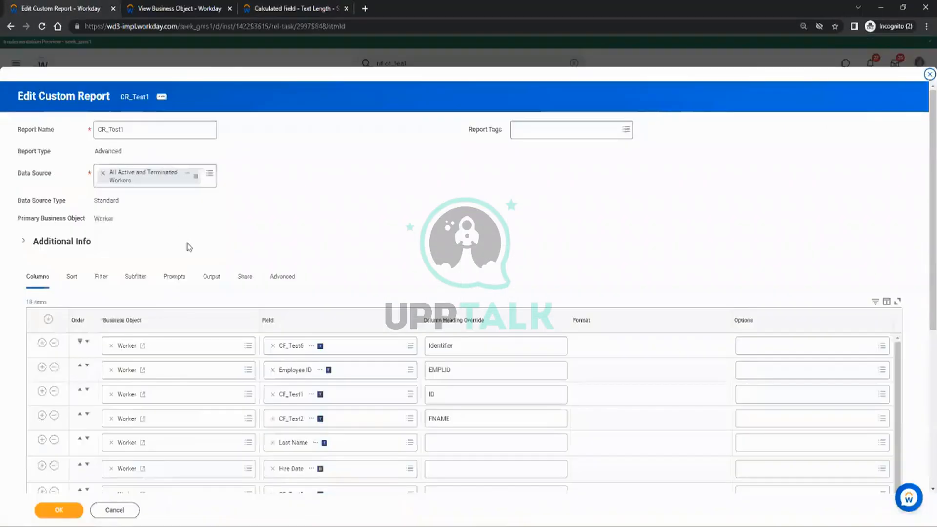
Add a Worker column for CF_Test7 directly below Last Name and override its column heading as Length
{"action": "scroll", "coordinate": [191, 293], "scroll_direction": "down", "scroll_amount": 3}
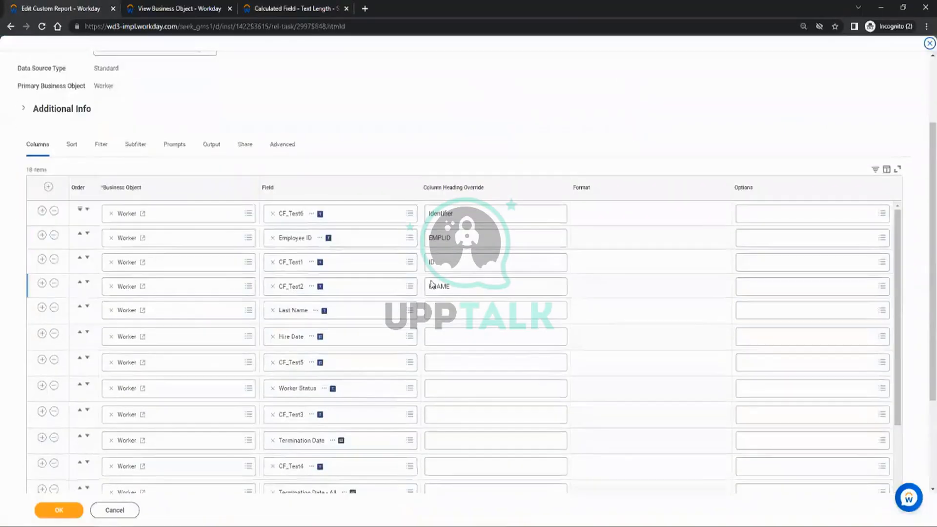
{"action": "left_click", "coordinate": [43, 308]}
{"action": "left_click", "coordinate": [292, 337]}
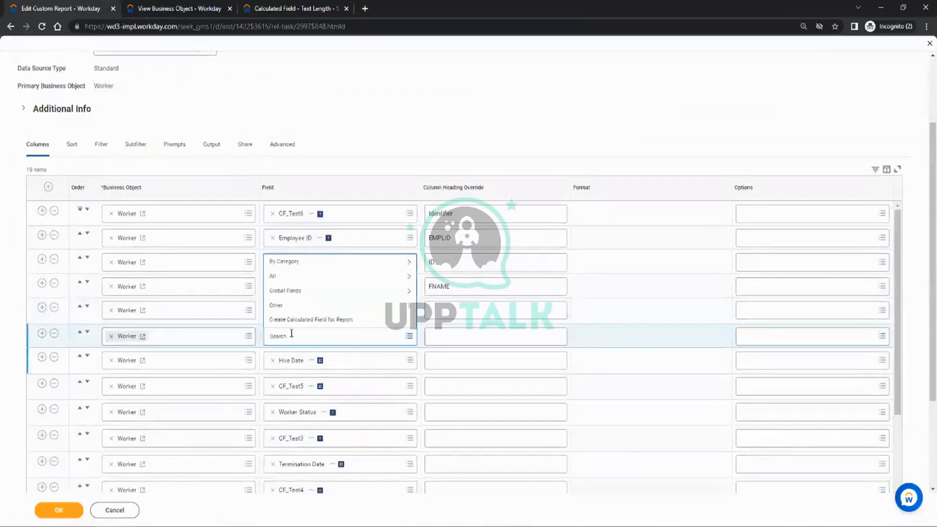
{"action": "type", "text": "CF_Test7"}
{"action": "left_click", "coordinate": [439, 339]}
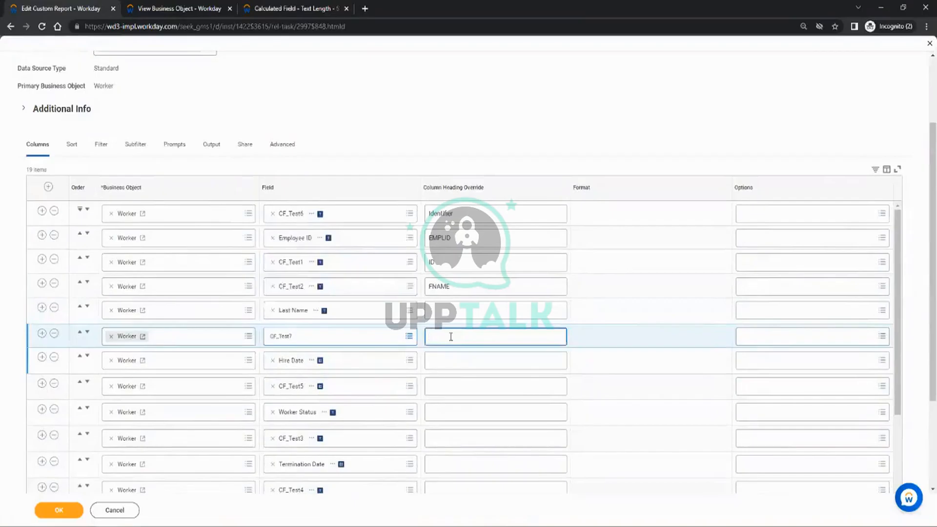
{"action": "type", "text": "Length"}
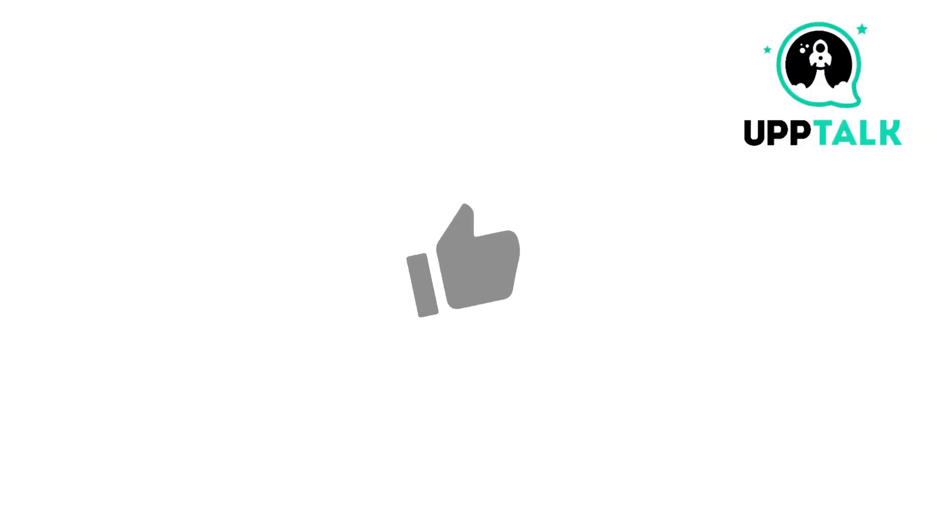